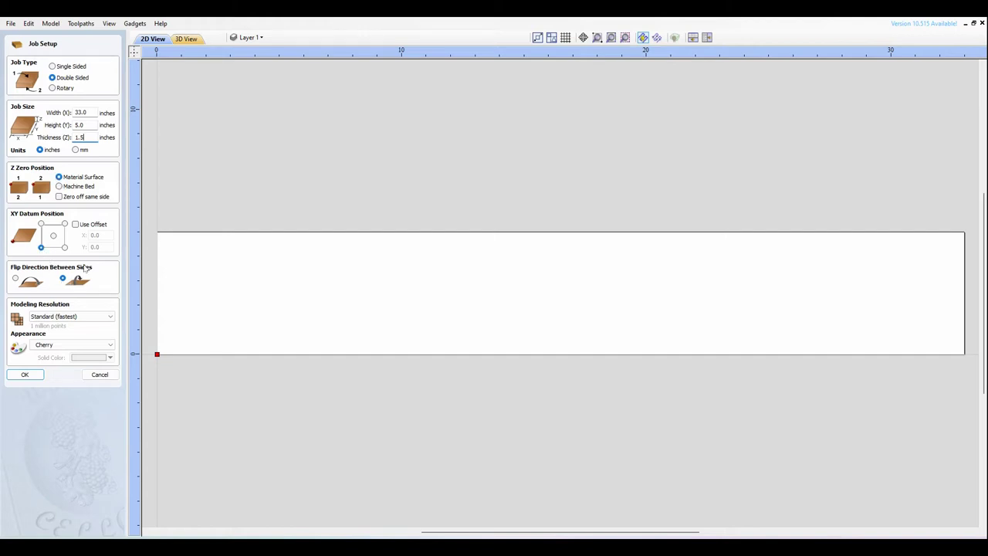
- Set the modeling resolution to High (3 x Slower) and create the double-sided job
{"action": "left_click", "coordinate": [81, 319]}
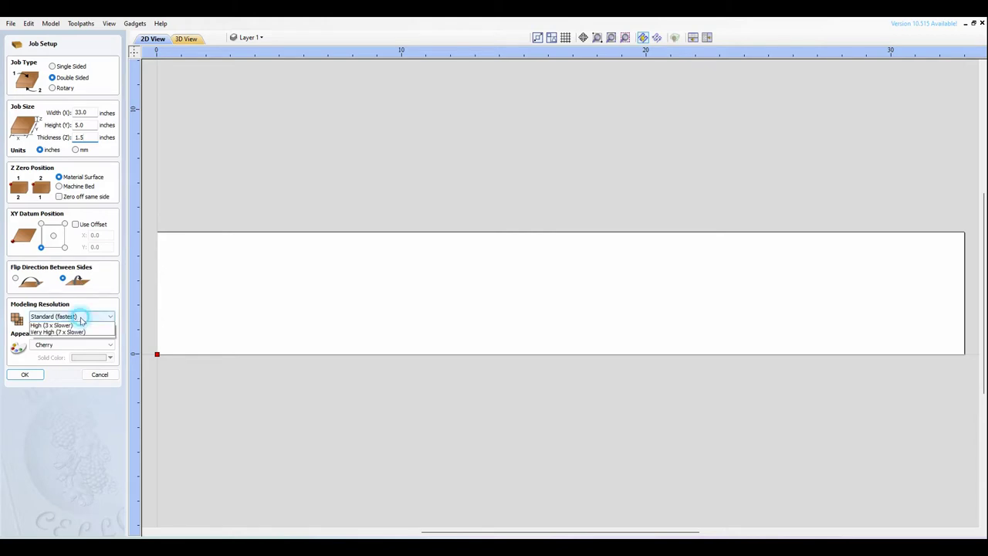
{"action": "left_click", "coordinate": [78, 333]}
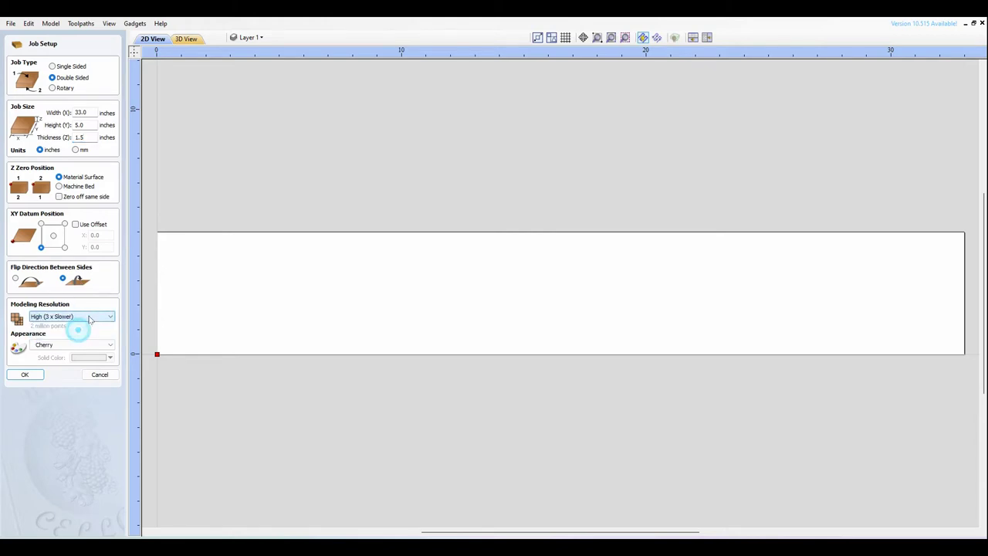
{"action": "left_click", "coordinate": [25, 375]}
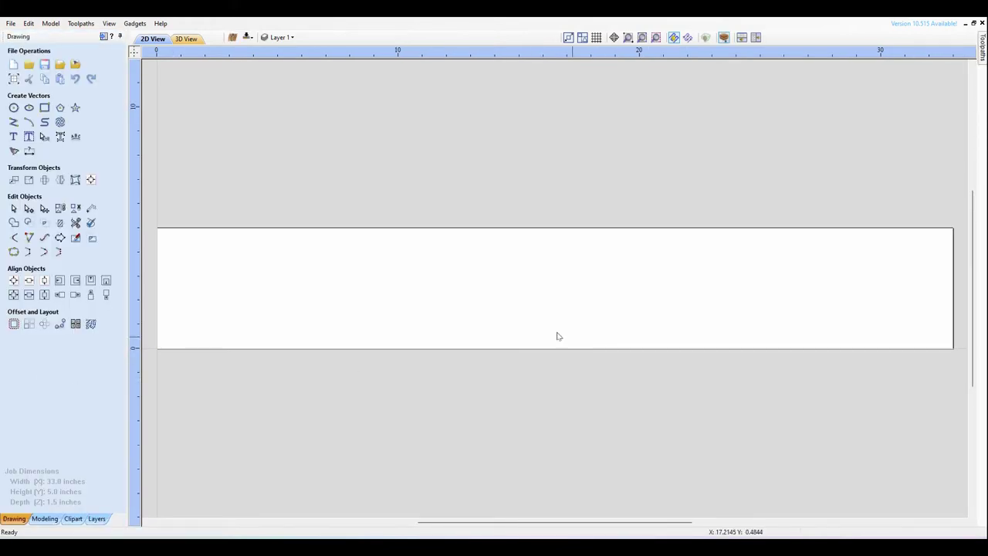
- Open neck_8_thick.stl from the 07 July folder as an imported 3D model
{"action": "scroll", "coordinate": [579, 339], "scroll_direction": "down", "scroll_amount": 2}
{"action": "scroll", "coordinate": [591, 347], "scroll_direction": "up", "scroll_amount": 2}
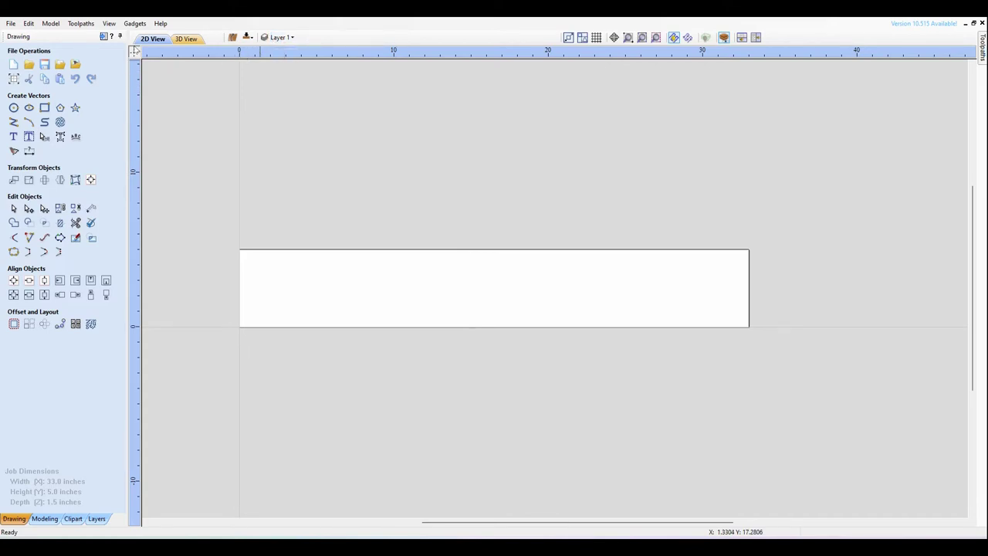
{"action": "left_click", "coordinate": [50, 23]}
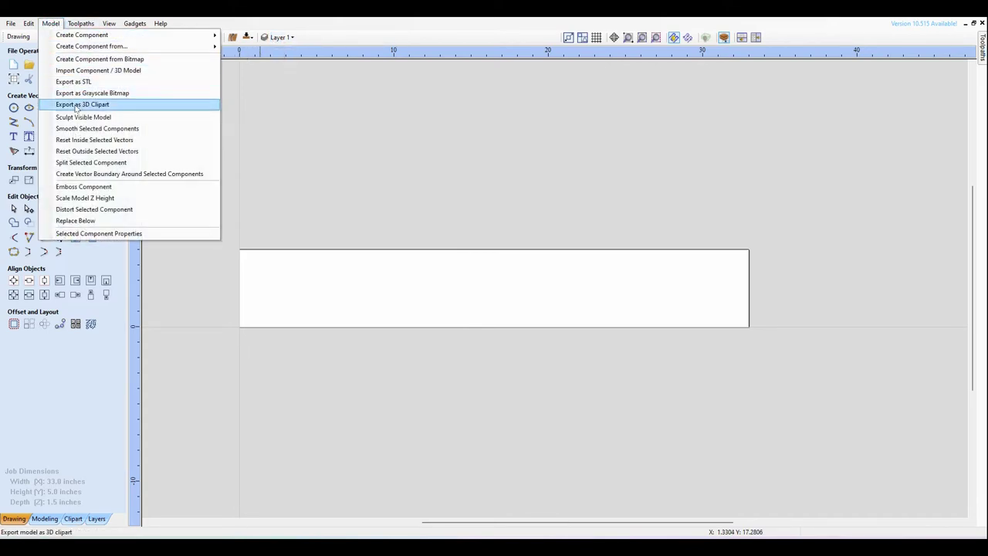
{"action": "left_click", "coordinate": [82, 83]}
{"action": "left_click", "coordinate": [494, 292]}
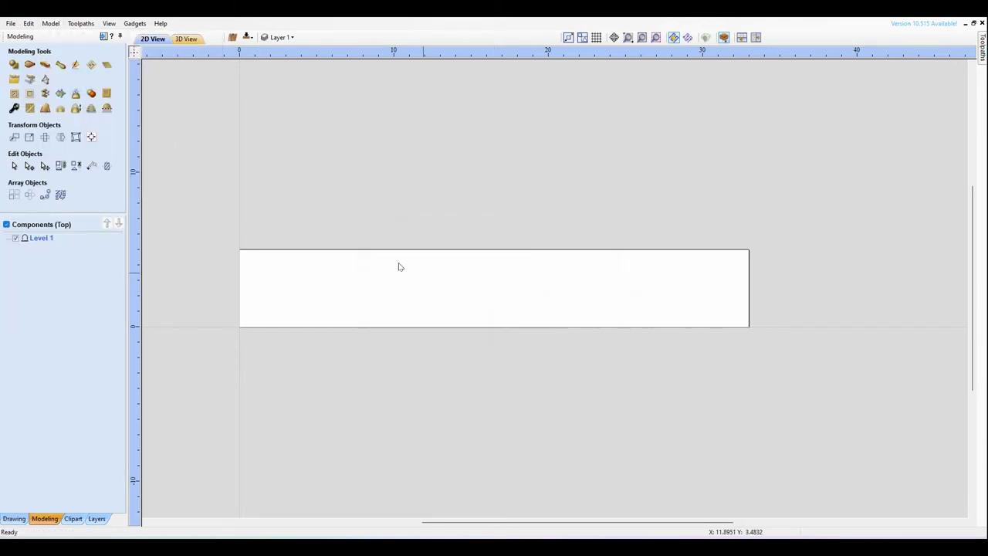
{"action": "left_click", "coordinate": [50, 24]}
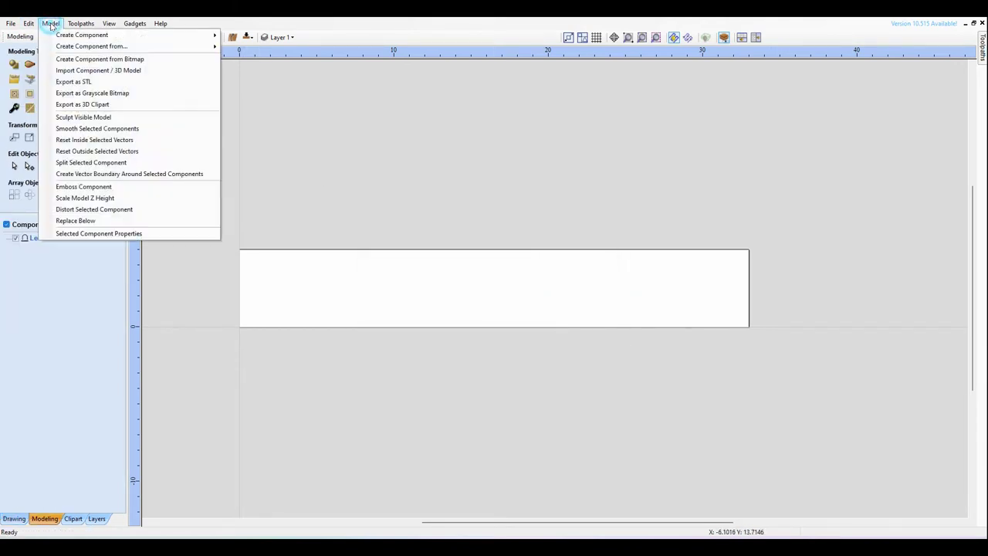
{"action": "left_click", "coordinate": [90, 71]}
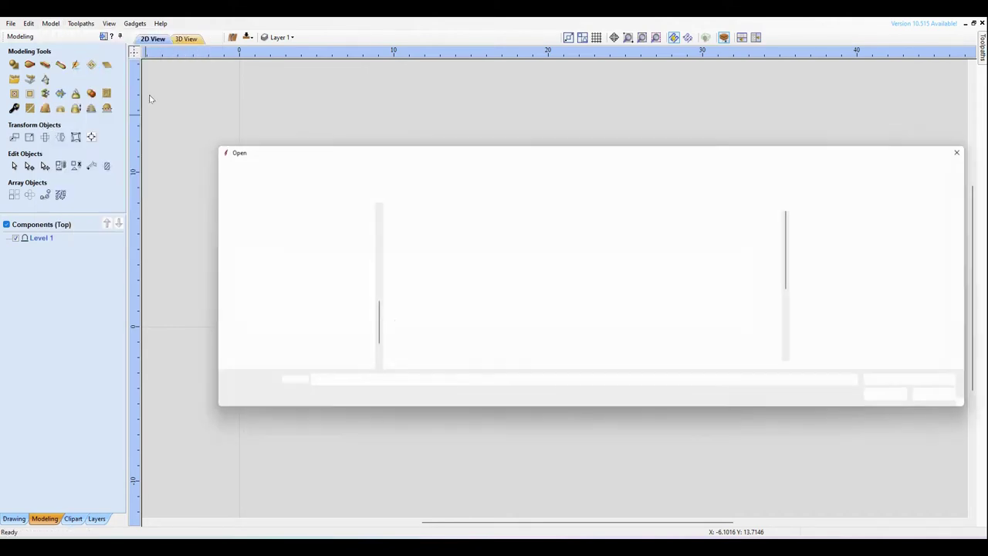
{"action": "scroll", "coordinate": [438, 325], "scroll_direction": "down", "scroll_amount": 1}
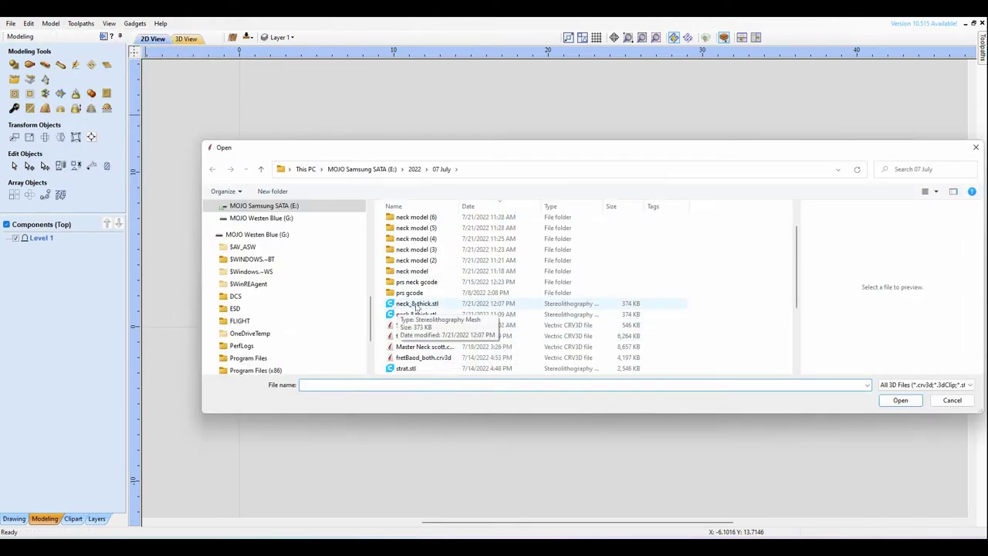
{"action": "left_click", "coordinate": [417, 304]}
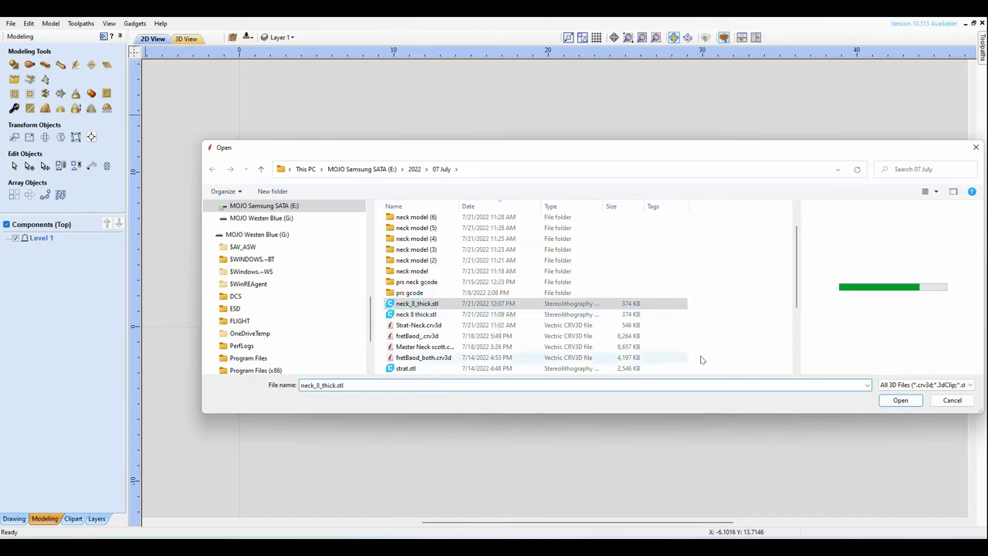
{"action": "left_click", "coordinate": [900, 400]}
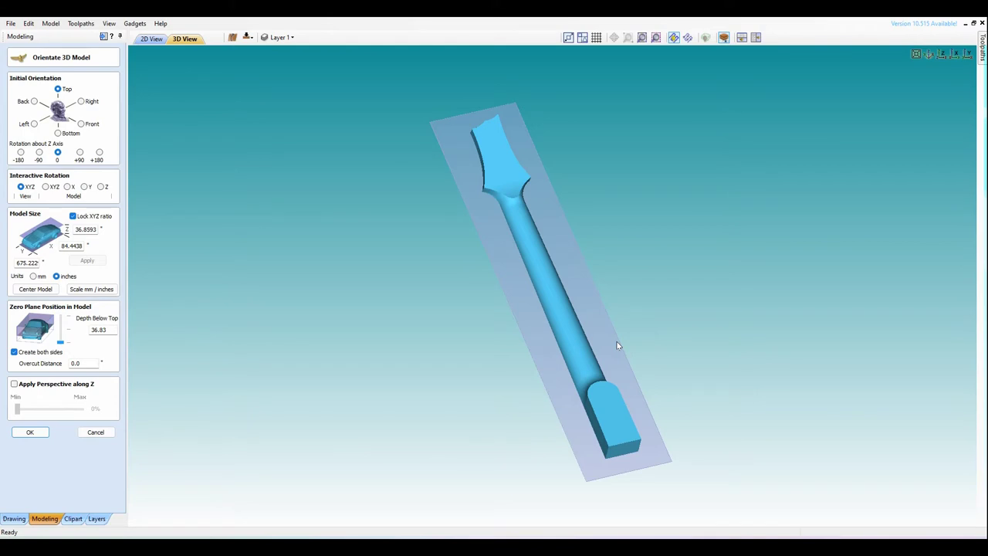
- Set the imported neck's units to mm, rotate it +90 about the Z axis and center it in the material block
{"action": "left_click_drag", "start_coordinate": [617, 342], "coordinate": [632, 294]}
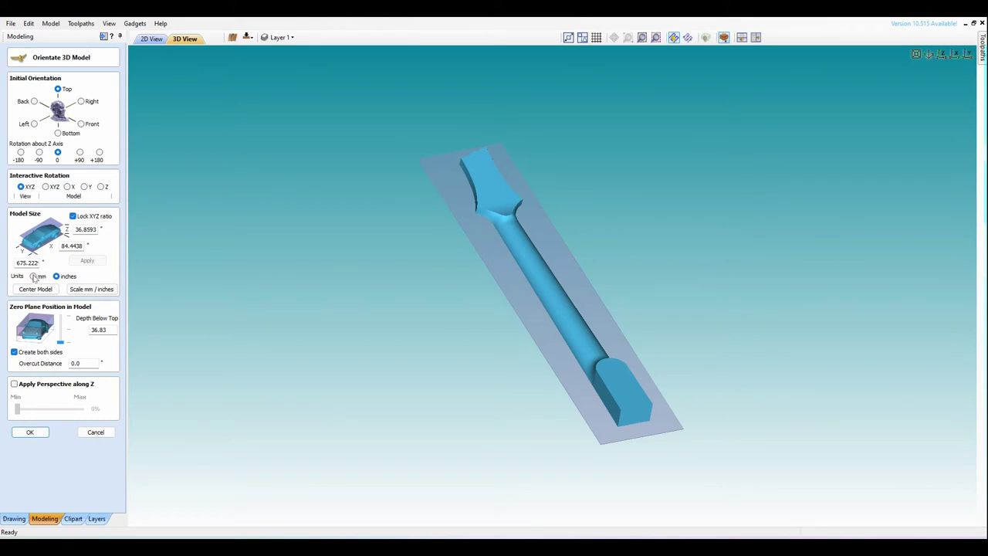
{"action": "left_click", "coordinate": [33, 276]}
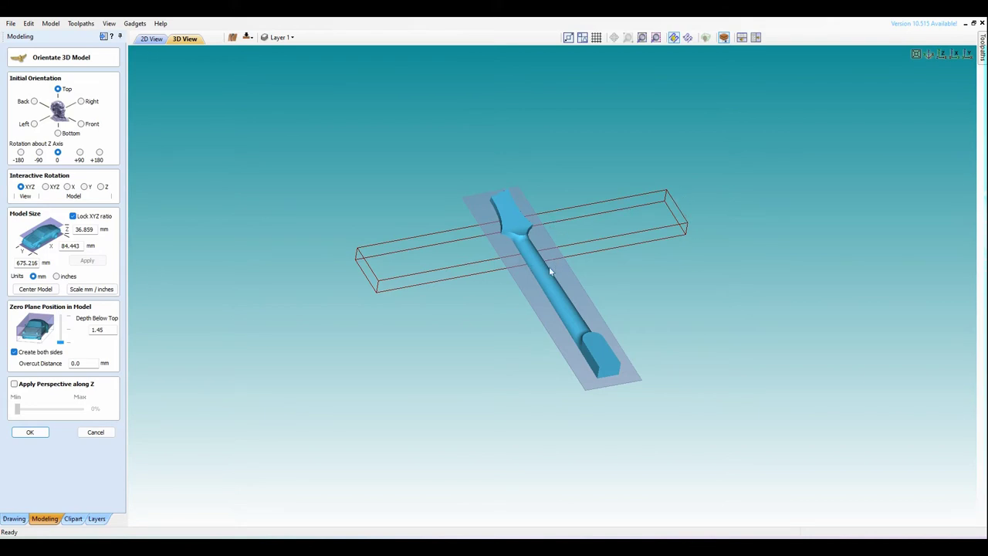
{"action": "left_click", "coordinate": [80, 153]}
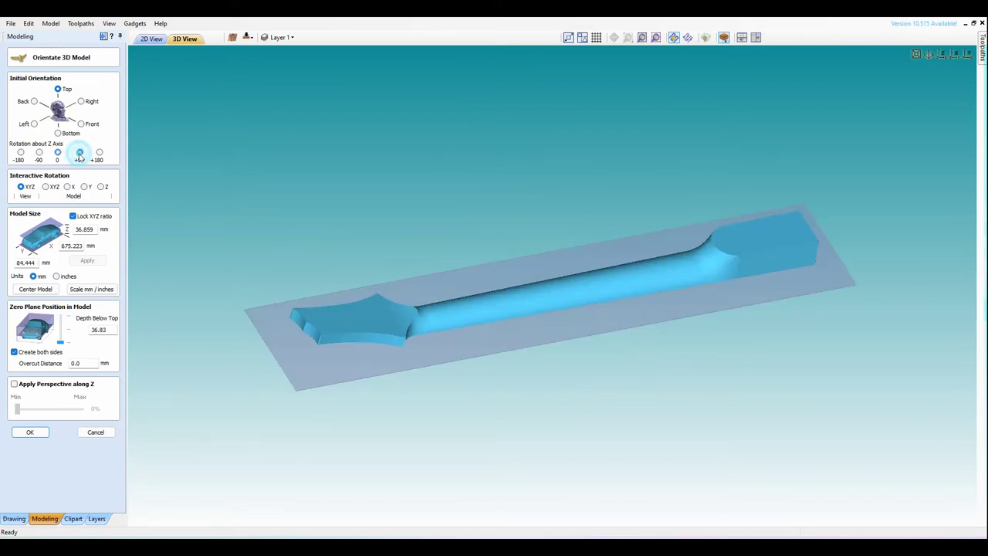
{"action": "left_click", "coordinate": [33, 276]}
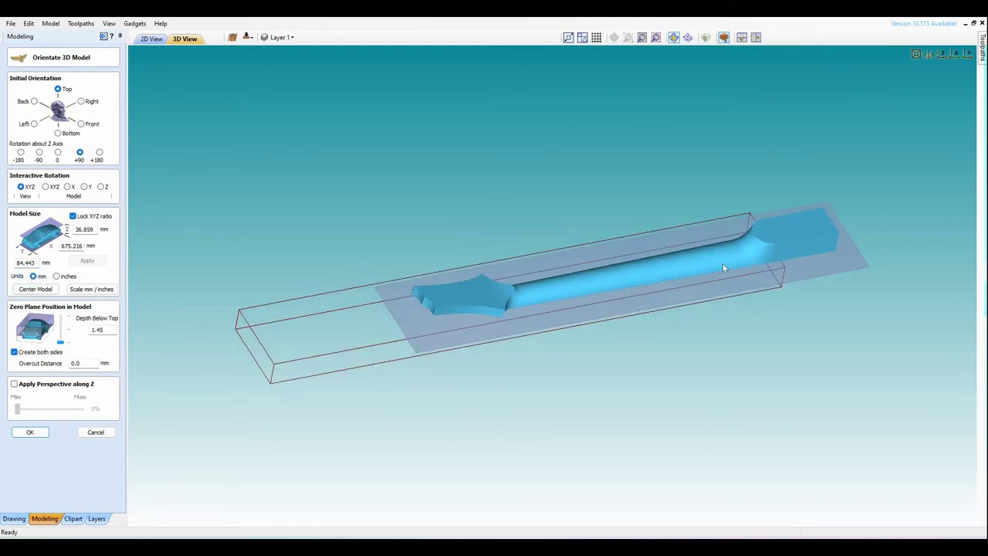
{"action": "left_click", "coordinate": [35, 289]}
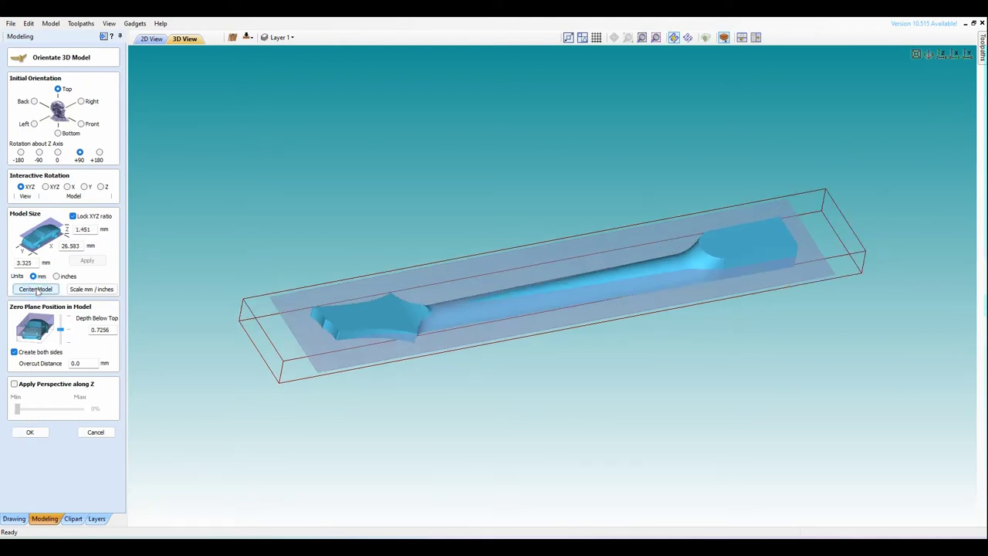
{"action": "left_click_drag", "start_coordinate": [640, 335], "coordinate": [484, 342]}
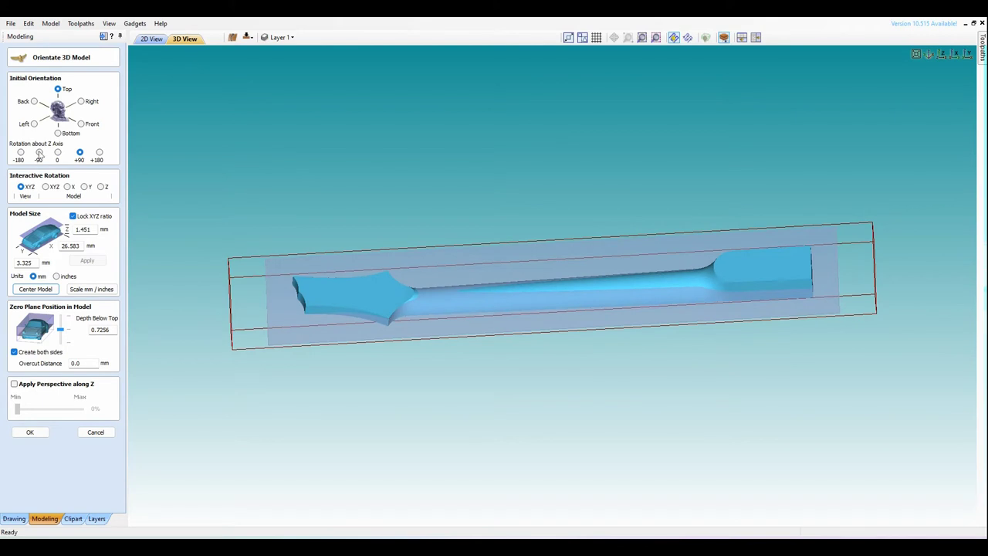
- Change the neck's rotation about the Z axis to -90 and center it in the material block again
{"action": "left_click", "coordinate": [39, 153]}
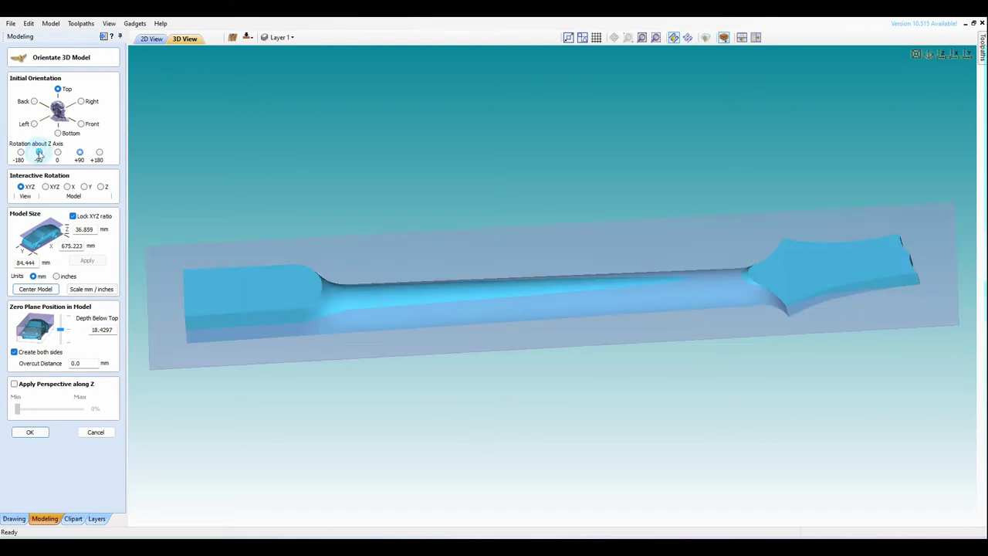
{"action": "left_click", "coordinate": [35, 284]}
{"action": "left_click_drag", "start_coordinate": [472, 367], "coordinate": [260, 301]}
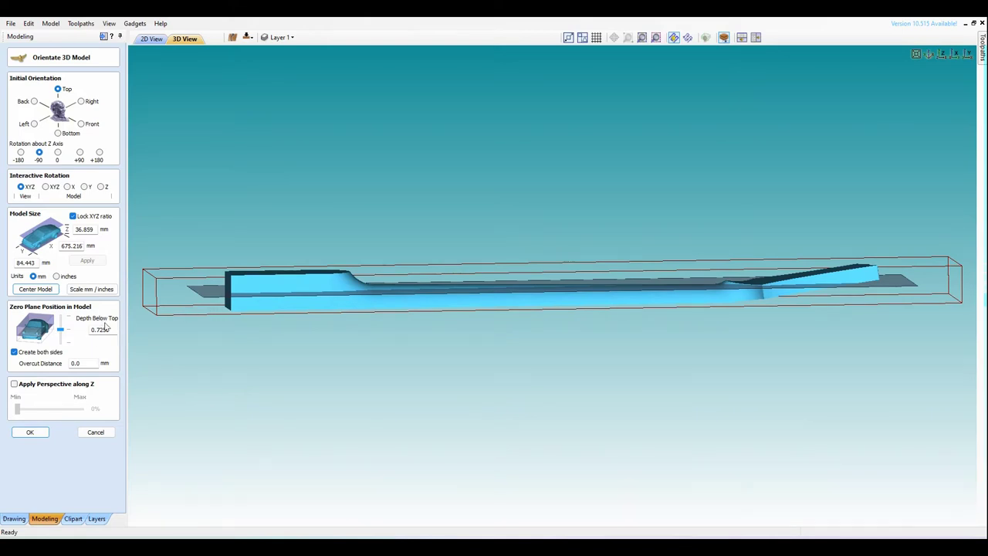
- Check the zero plane from the side and accept the neck's orientation with both sides created
{"action": "left_click_drag", "start_coordinate": [516, 285], "coordinate": [484, 272]}
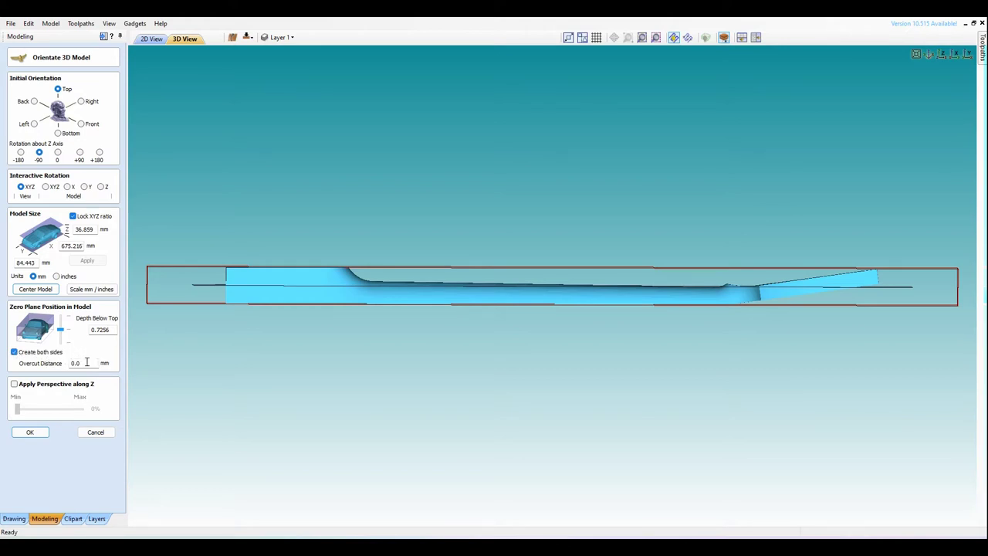
{"action": "left_click_drag", "start_coordinate": [528, 286], "coordinate": [621, 321]}
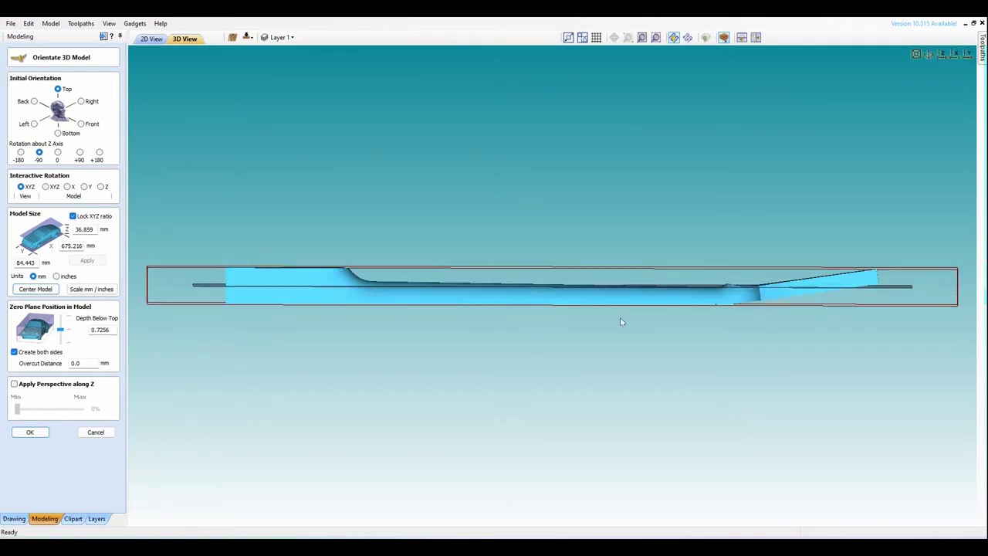
{"action": "left_click", "coordinate": [29, 433]}
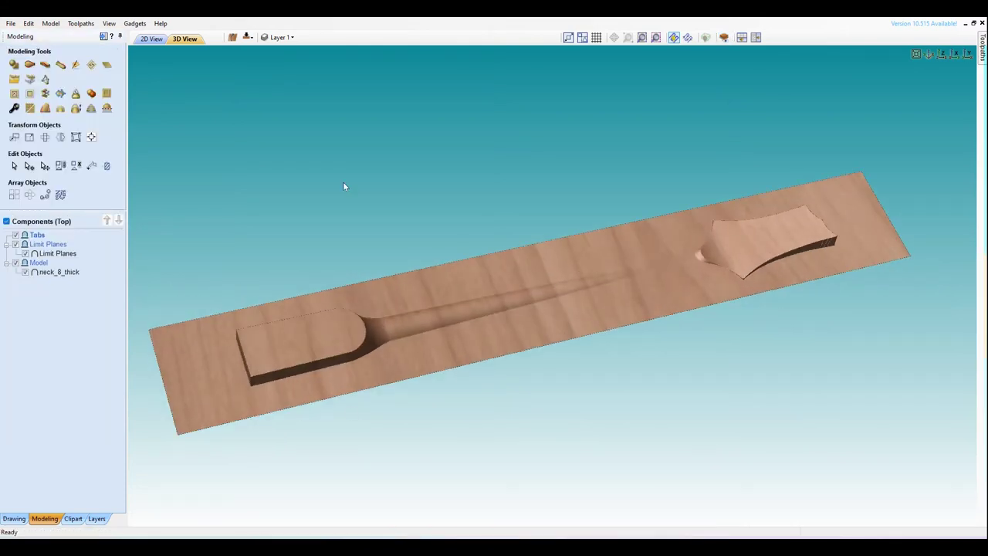
- Turn on the double-sided view and inspect the imported neck from the side and at an angle
{"action": "left_click_drag", "start_coordinate": [567, 326], "coordinate": [498, 152]}
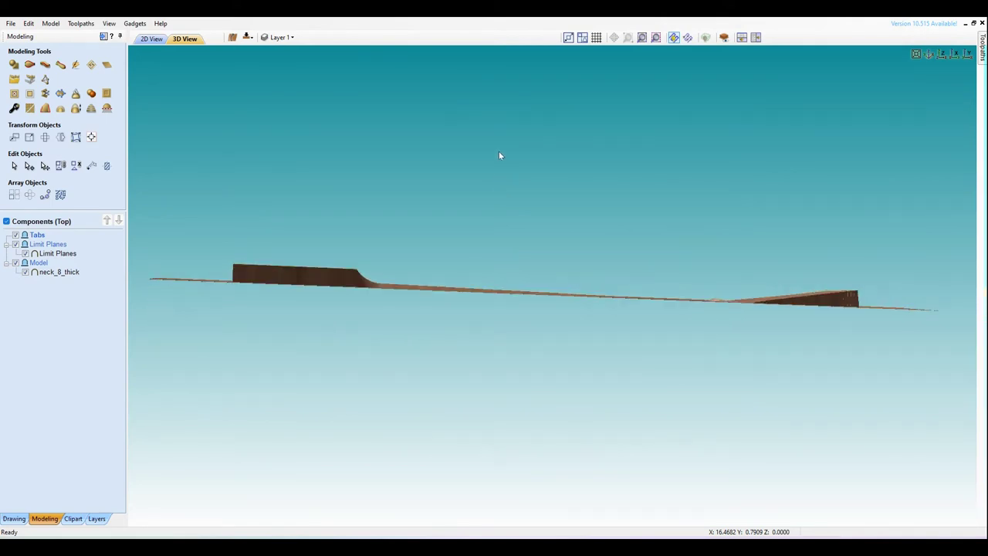
{"action": "left_click", "coordinate": [724, 38]}
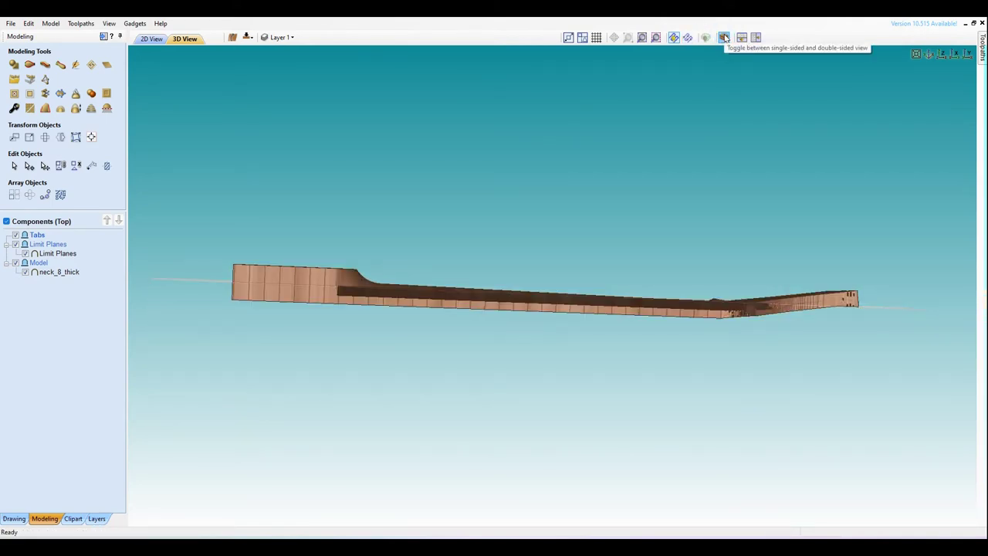
{"action": "left_click_drag", "start_coordinate": [450, 289], "coordinate": [465, 386]}
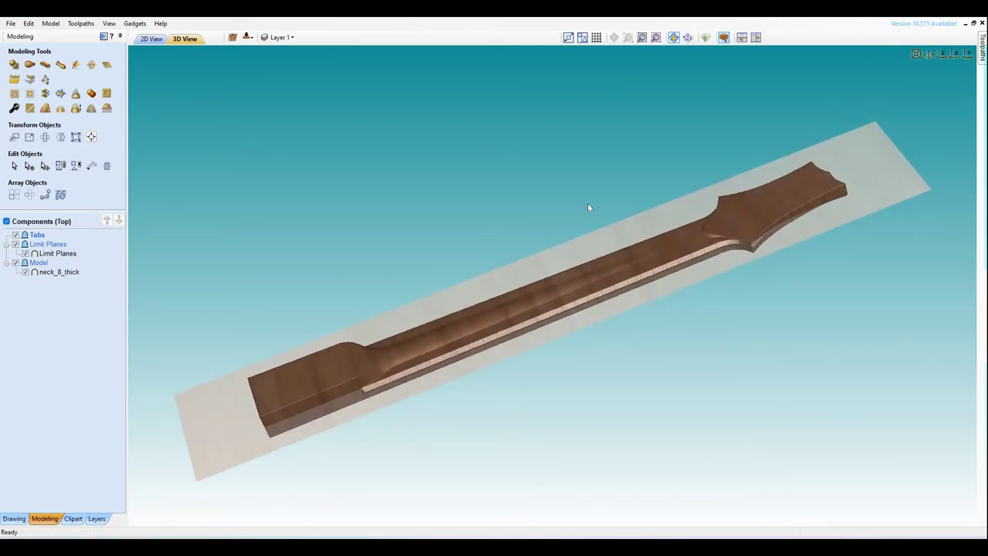
{"action": "left_click_drag", "start_coordinate": [626, 312], "coordinate": [588, 225]}
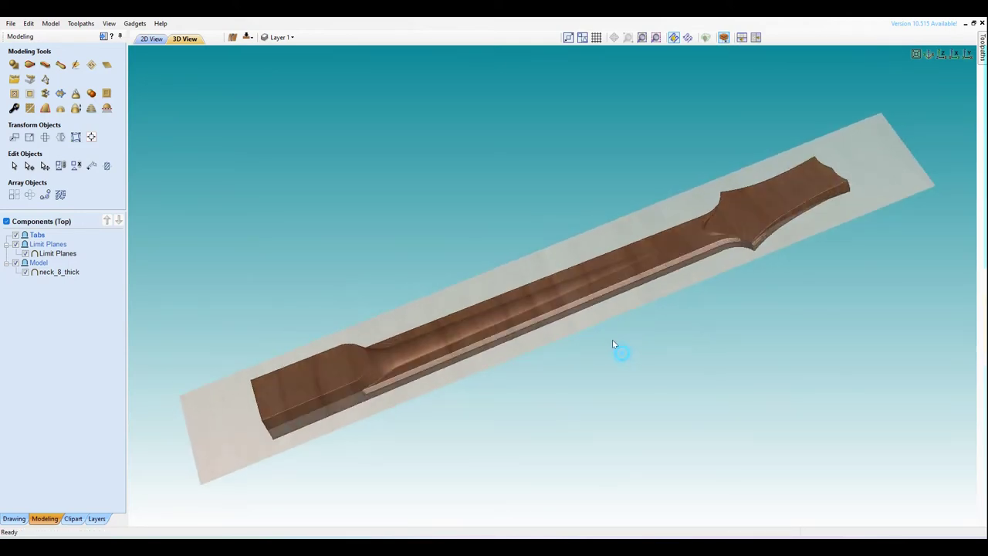
- Compare the neck's top and bottom sides in the 2D view, ending on the top side
{"action": "left_click", "coordinate": [247, 38]}
{"action": "left_click", "coordinate": [247, 37]}
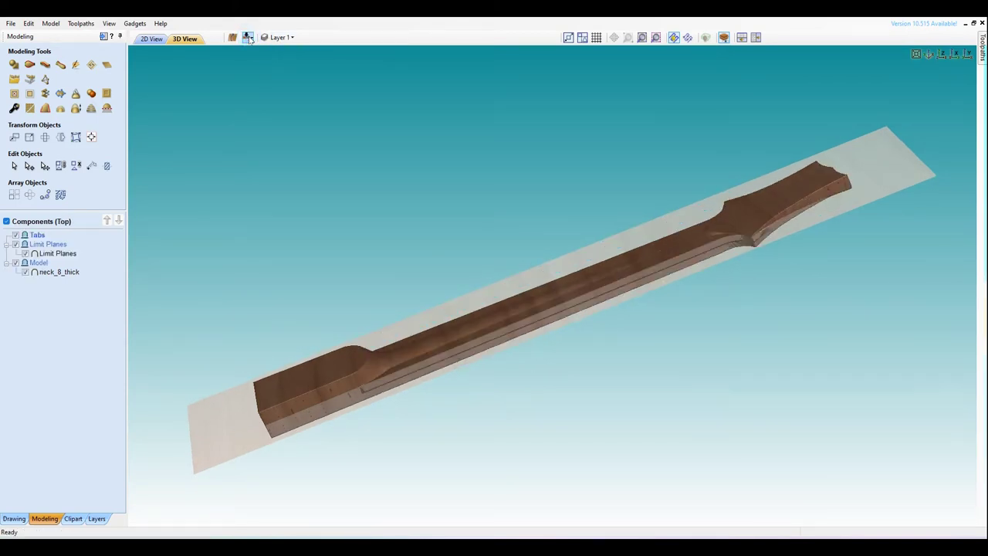
{"action": "left_click", "coordinate": [248, 37]}
{"action": "left_click", "coordinate": [247, 38]}
{"action": "left_click", "coordinate": [147, 40]}
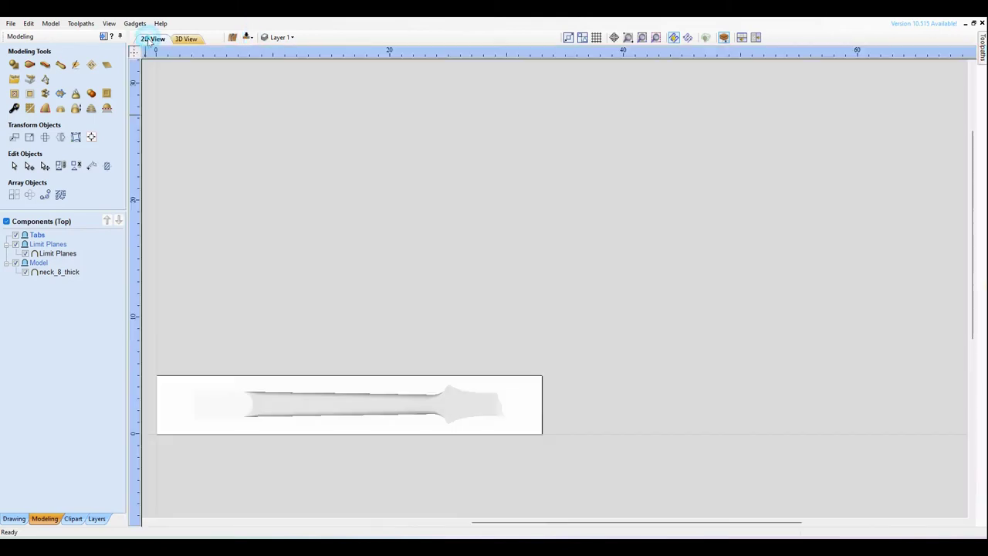
{"action": "left_click", "coordinate": [248, 38]}
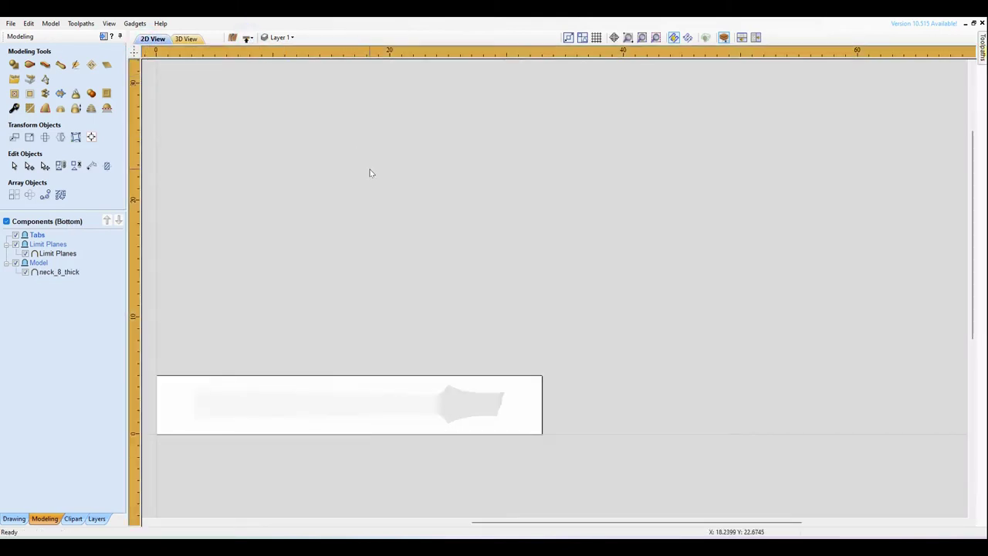
{"action": "left_click", "coordinate": [248, 38]}
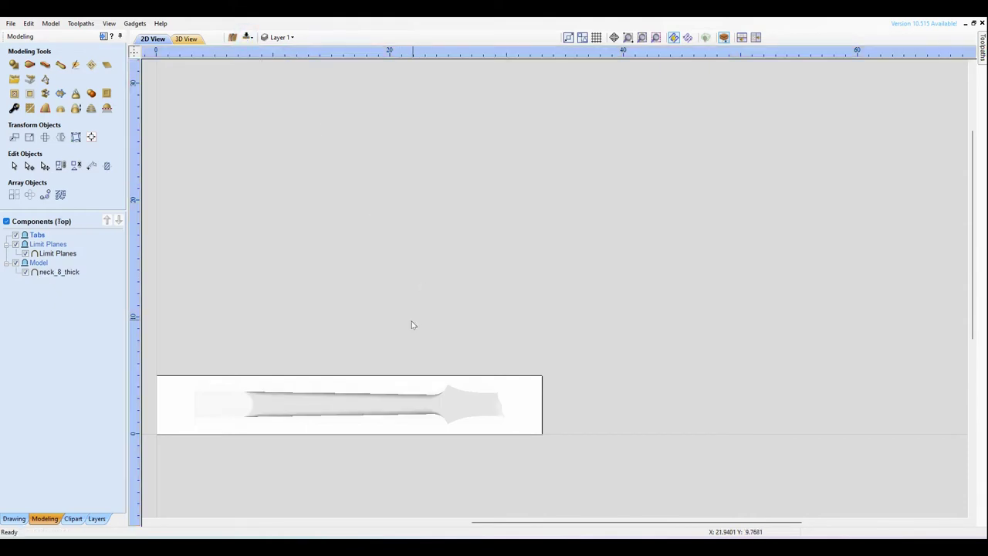
{"action": "scroll", "coordinate": [401, 363], "scroll_direction": "up", "scroll_amount": 3}
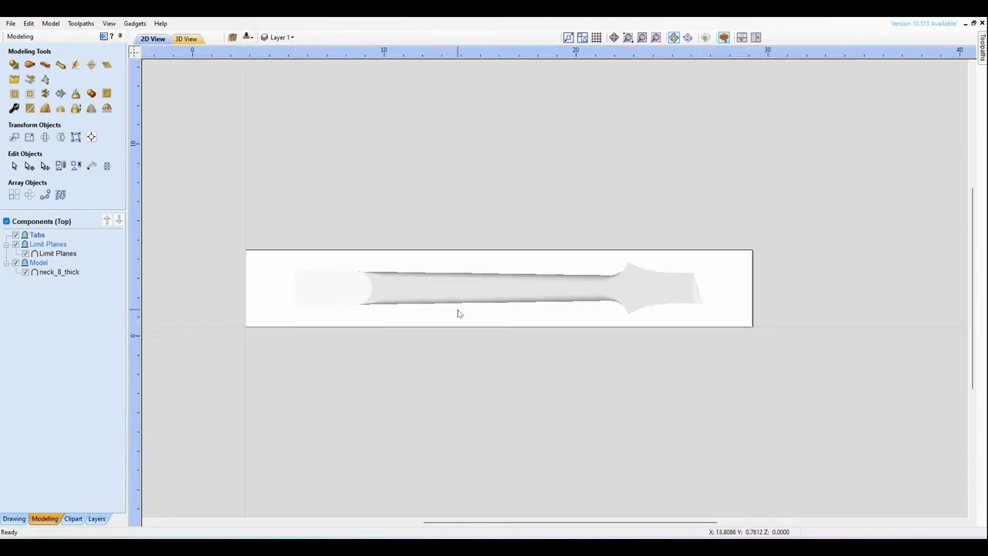
{"action": "scroll", "coordinate": [458, 314], "scroll_direction": "up", "scroll_amount": 1}
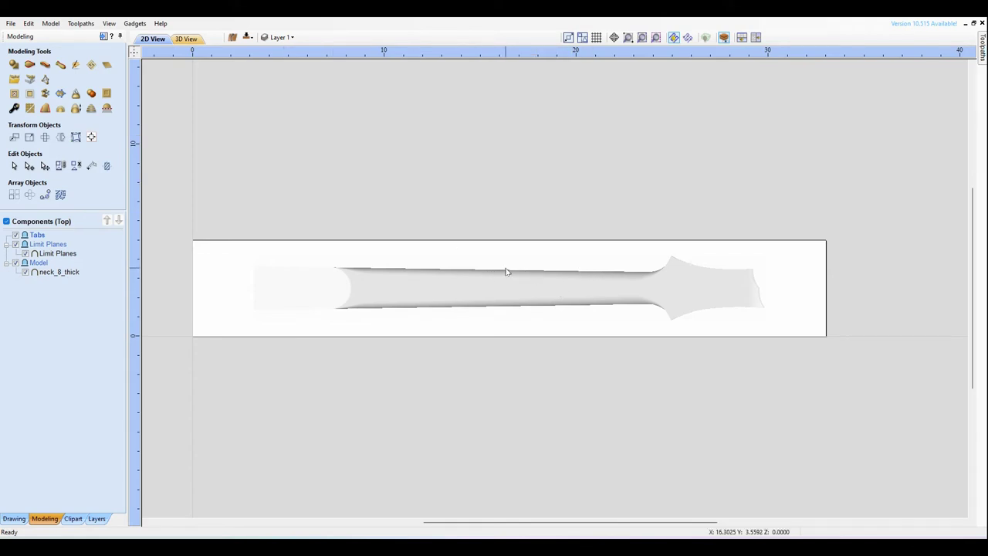
- Return to the 3D view, reset it to isometric and inspect the double-sided neck
{"action": "left_click", "coordinate": [187, 40]}
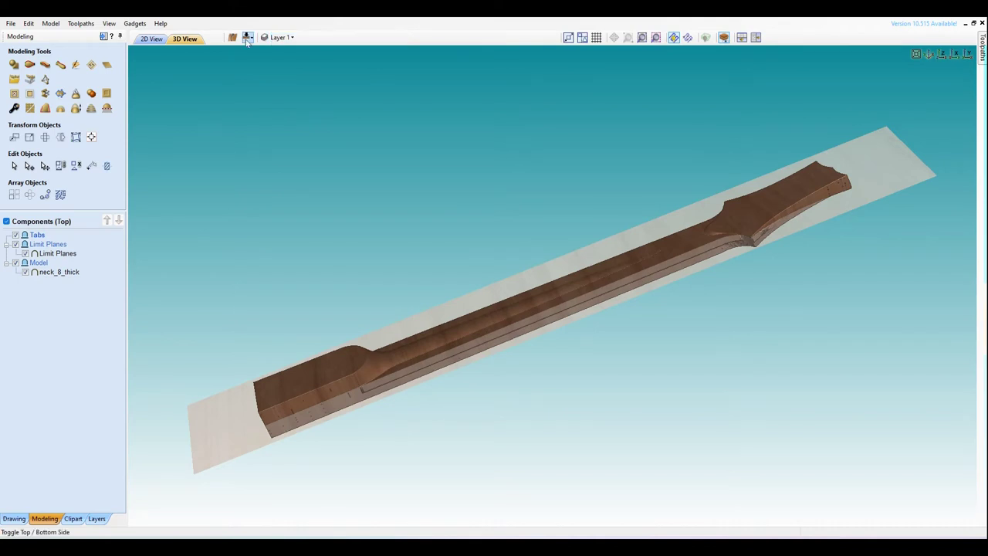
{"action": "left_click", "coordinate": [926, 55]}
{"action": "left_click_drag", "start_coordinate": [618, 279], "coordinate": [610, 328]}
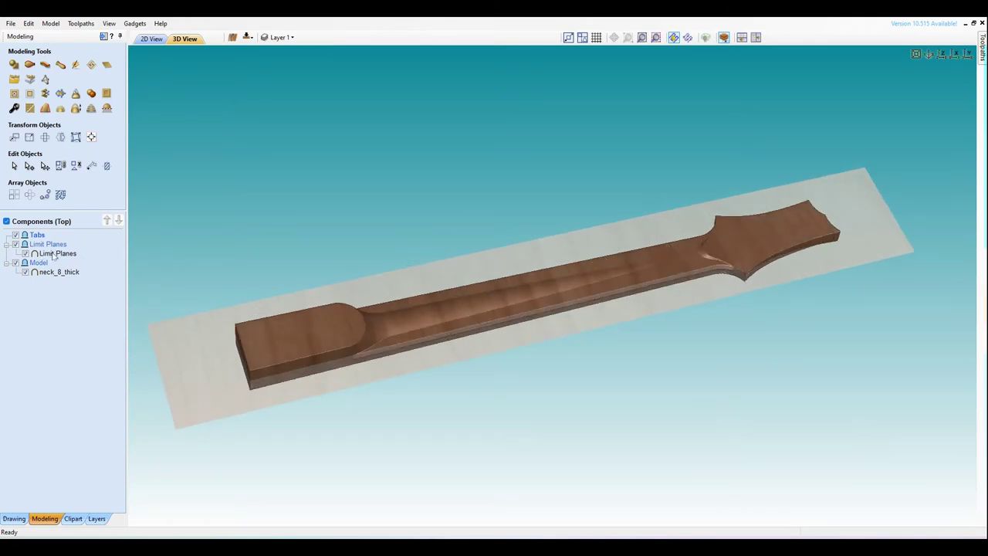
{"action": "mouse_move", "coordinate": [584, 301]}
{"action": "left_mouse_down"}
{"action": "mouse_move", "coordinate": [568, 374]}
{"action": "mouse_move", "coordinate": [547, 331]}
{"action": "mouse_move", "coordinate": [549, 360]}
{"action": "mouse_move", "coordinate": [531, 308]}
{"action": "mouse_move", "coordinate": [518, 307]}
{"action": "mouse_move", "coordinate": [541, 301]}
{"action": "mouse_move", "coordinate": [540, 275]}
{"action": "left_mouse_up"}
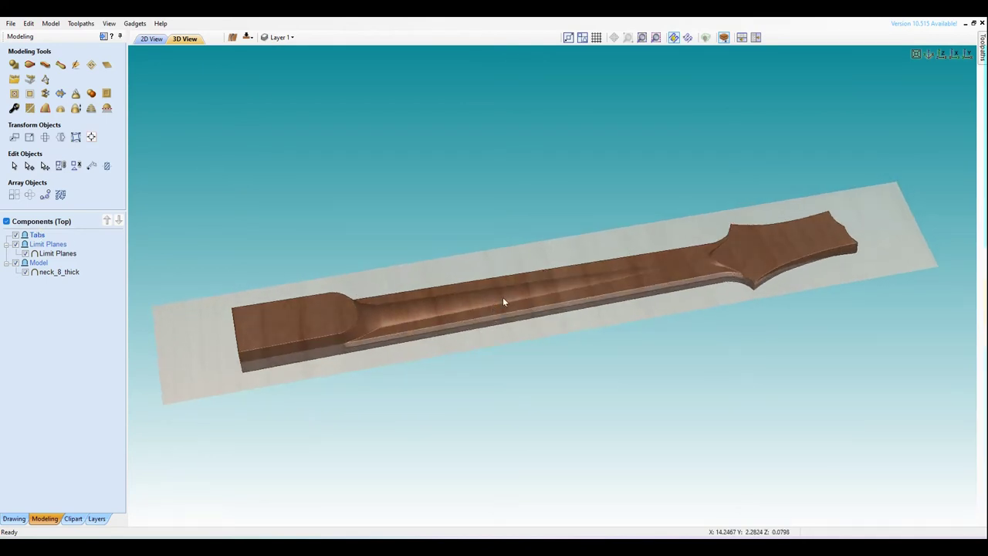
- Start a 3D finishing toolpath and accept the material setup with Z-zero on the material surface
{"action": "left_click", "coordinate": [982, 48]}
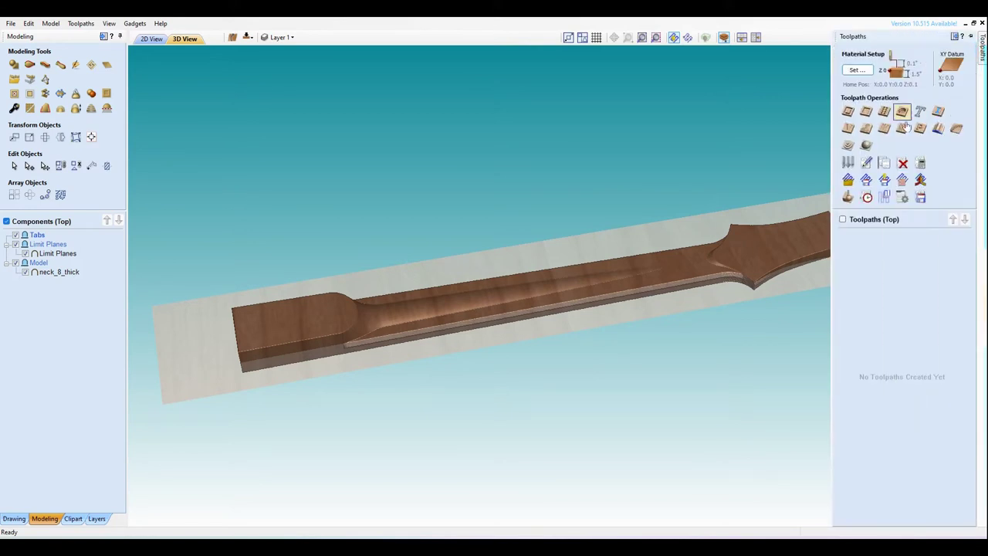
{"action": "left_click", "coordinate": [866, 146]}
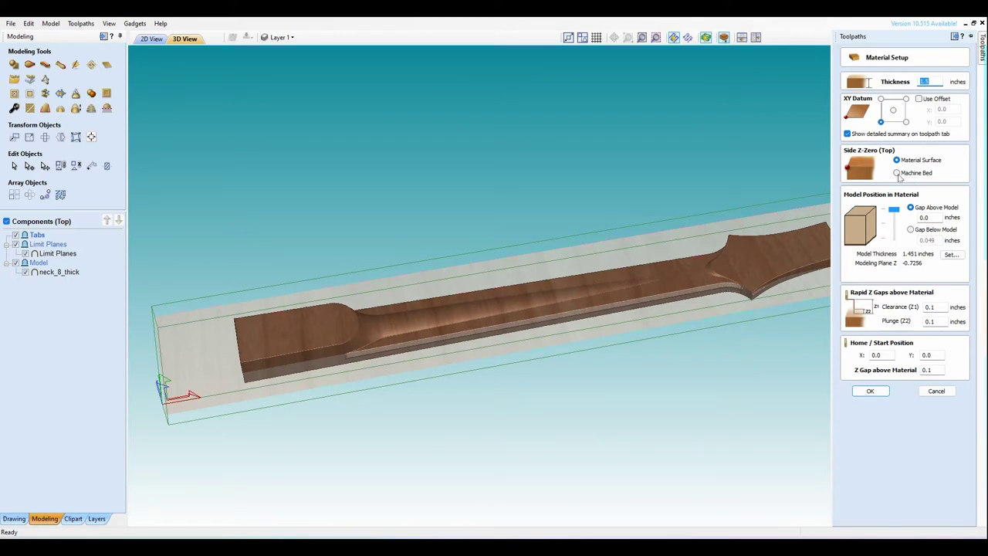
{"action": "left_click", "coordinate": [869, 390]}
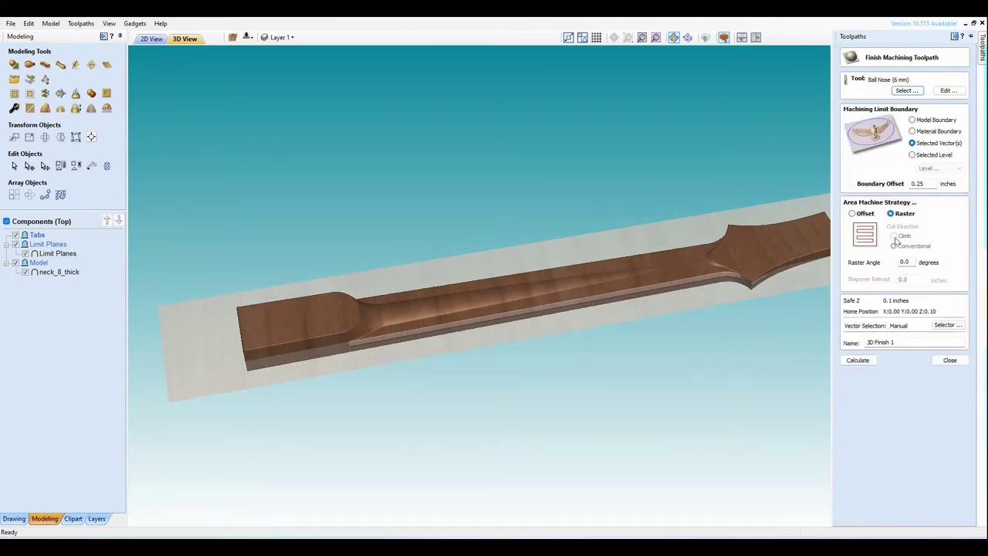
- Calculate a raster finishing toolpath for the 6 mm ball nose, limited to the model boundary, and preview the cut
{"action": "left_click", "coordinate": [591, 286]}
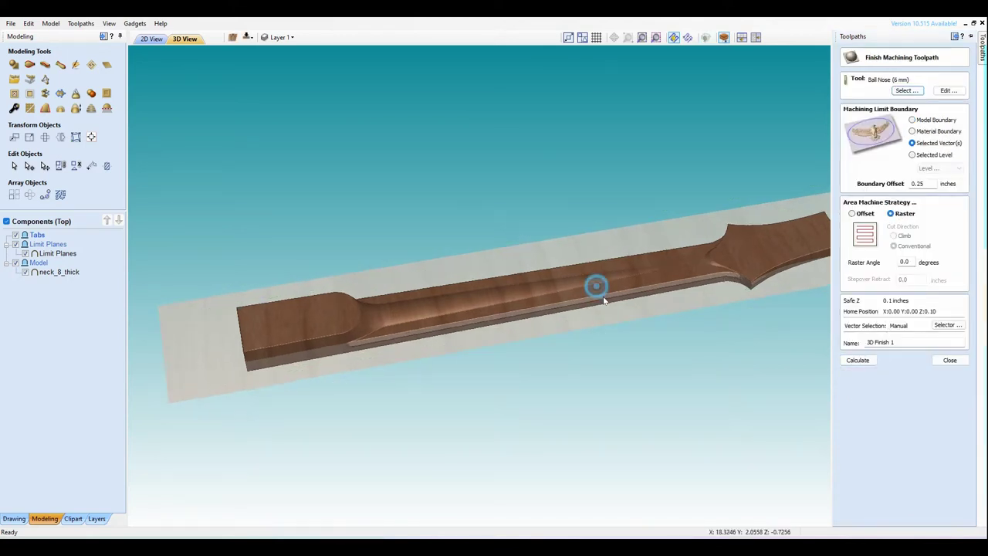
{"action": "left_click", "coordinate": [857, 360]}
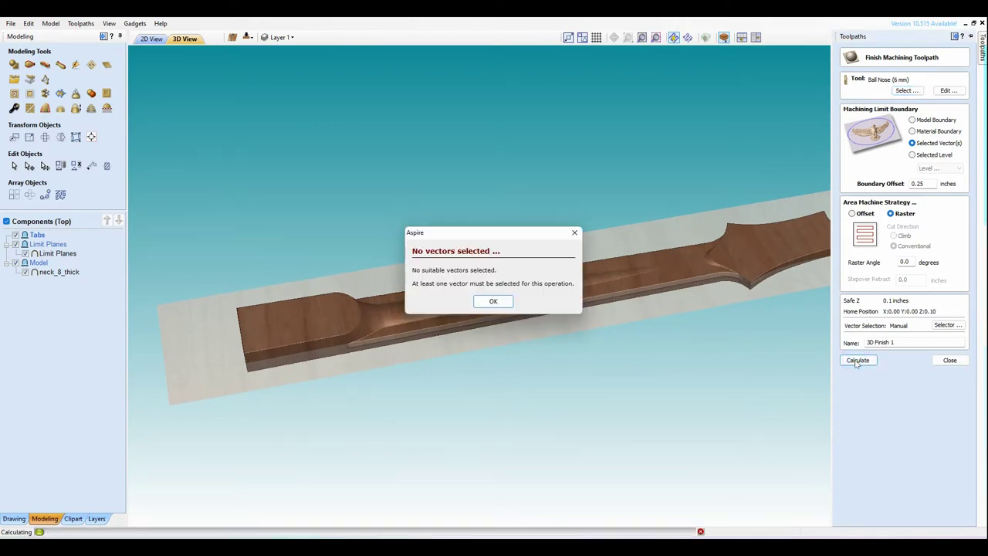
{"action": "left_click", "coordinate": [493, 301]}
{"action": "left_click", "coordinate": [930, 120]}
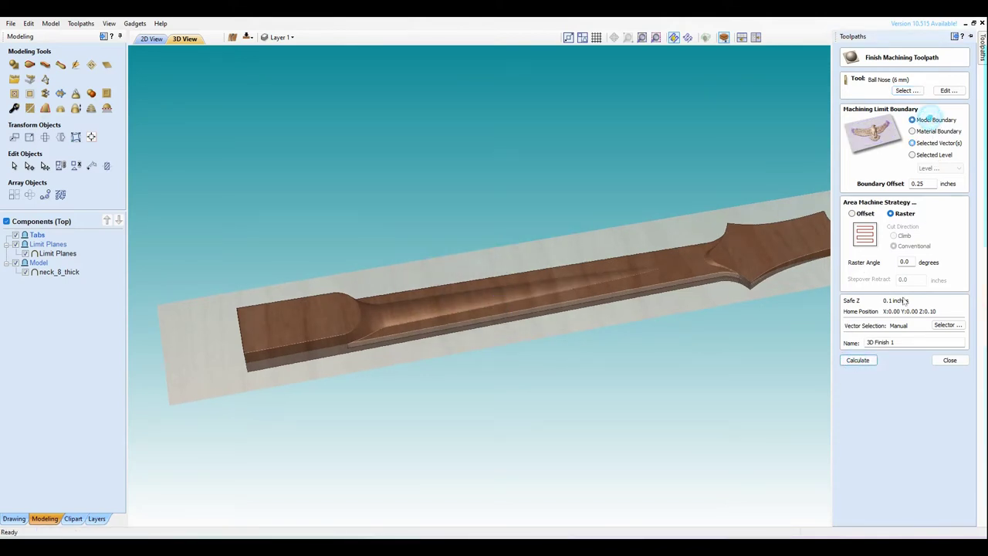
{"action": "left_click", "coordinate": [868, 360]}
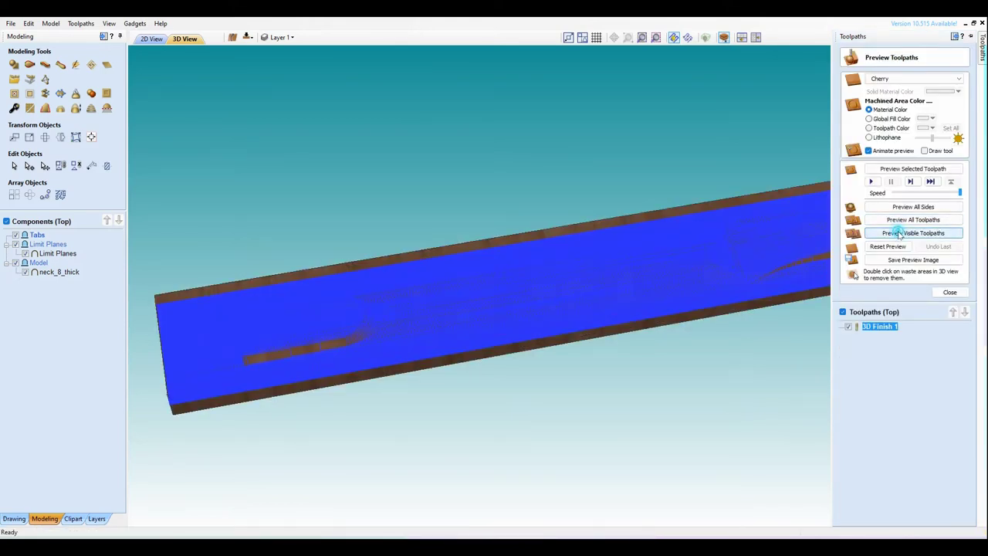
{"action": "left_click", "coordinate": [899, 234]}
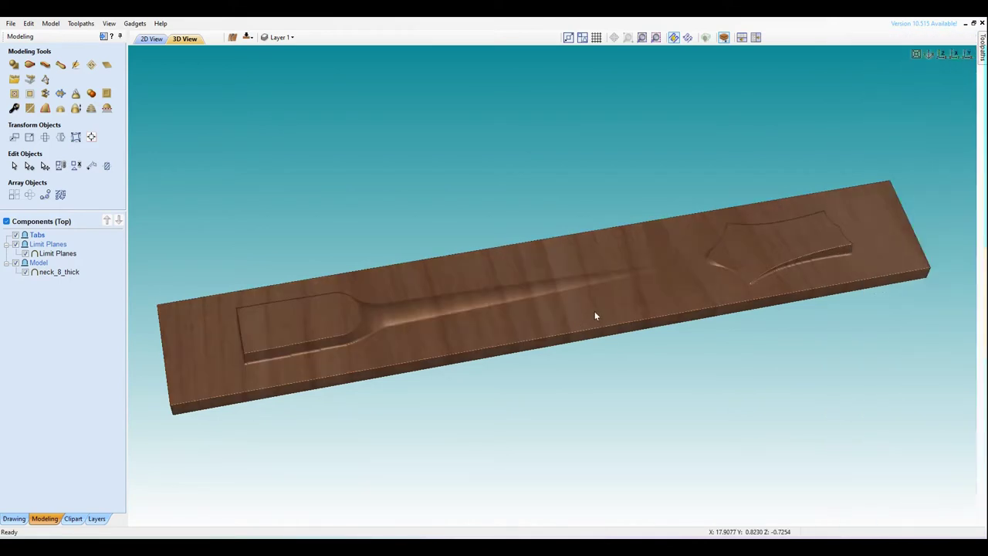
- Lower the Limit Planes component's base height to -0.75 inches
{"action": "left_click", "coordinate": [59, 255]}
{"action": "left_click", "coordinate": [60, 254]}
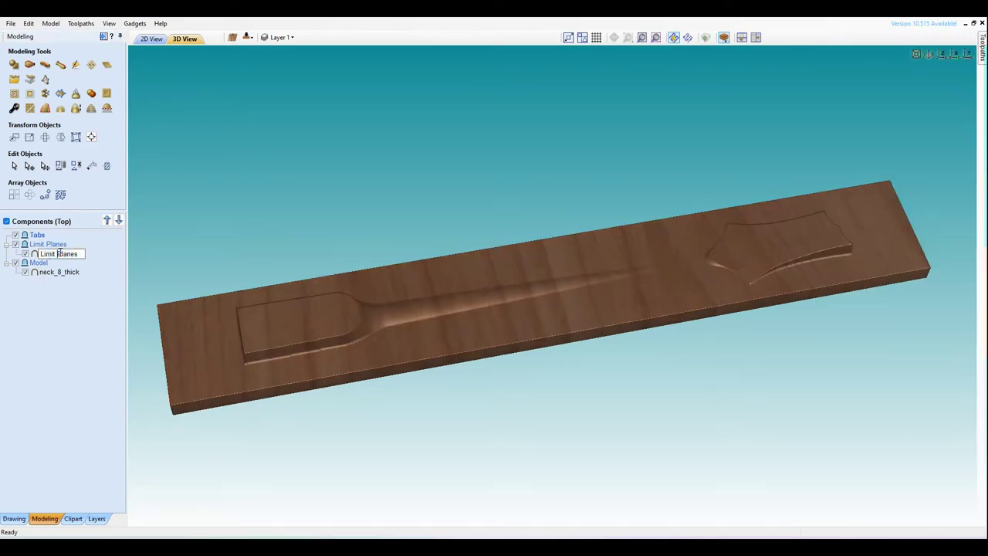
{"action": "double_click", "coordinate": [48, 253]}
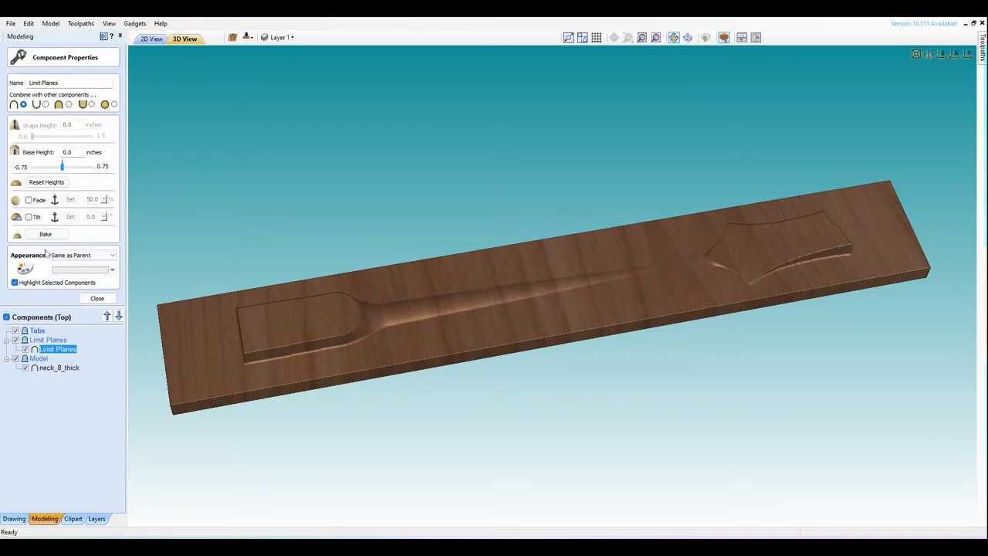
{"action": "left_click_drag", "start_coordinate": [64, 167], "coordinate": [23, 168]}
- Recalculate the 3D Finish 1 toolpath with the lowered limit plane and preview the machined neck at an angle
{"action": "mouse_move", "coordinate": [982, 48]}
{"action": "double_click", "coordinate": [875, 327]}
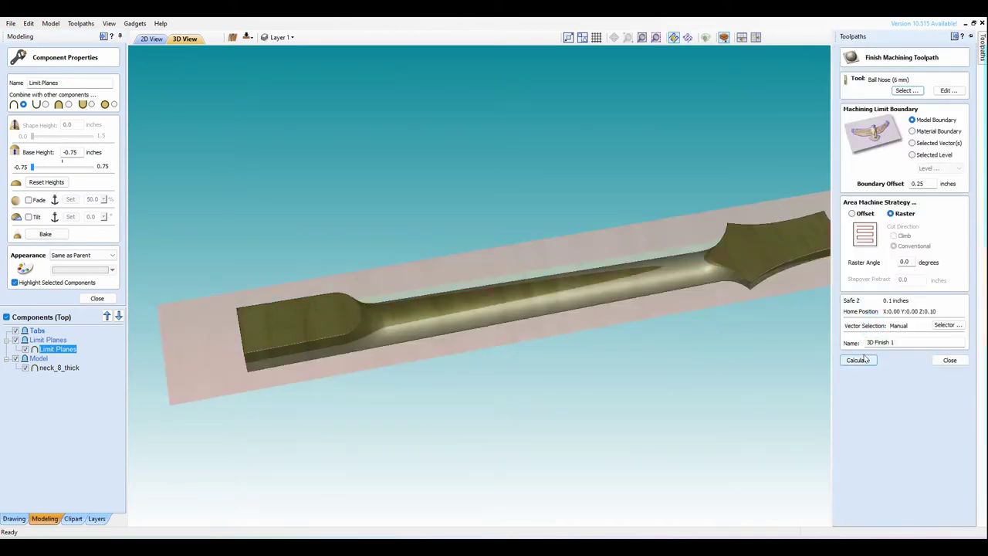
{"action": "left_click", "coordinate": [859, 360]}
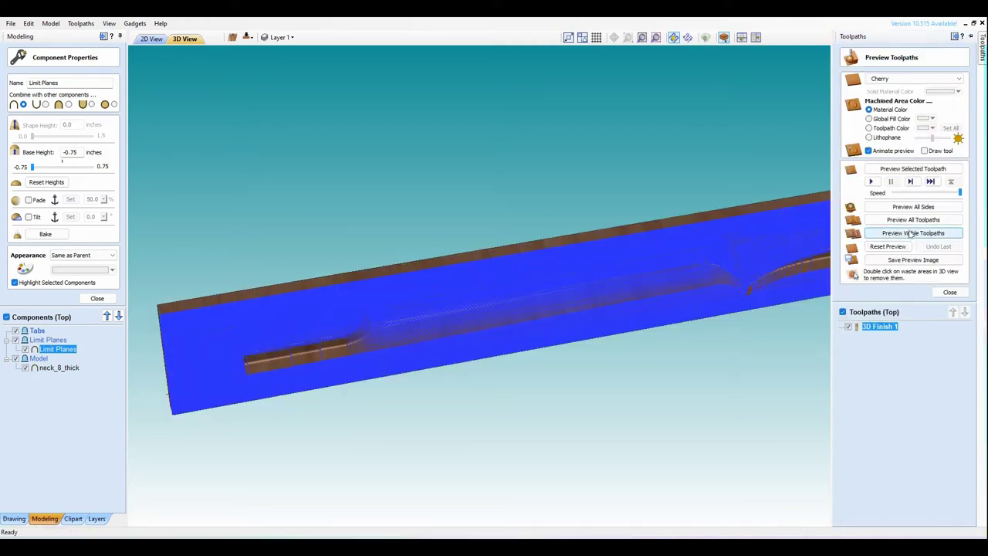
{"action": "left_click", "coordinate": [911, 220]}
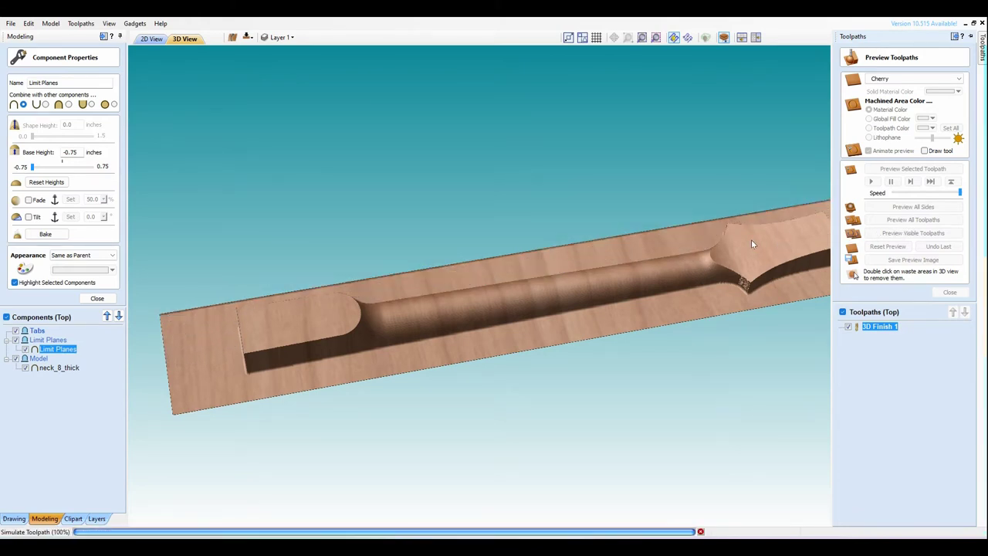
{"action": "mouse_move", "coordinate": [595, 335]}
{"action": "left_mouse_down"}
{"action": "mouse_move", "coordinate": [604, 371]}
{"action": "mouse_move", "coordinate": [623, 374]}
{"action": "mouse_move", "coordinate": [619, 272]}
{"action": "mouse_move", "coordinate": [602, 242]}
{"action": "left_mouse_up"}
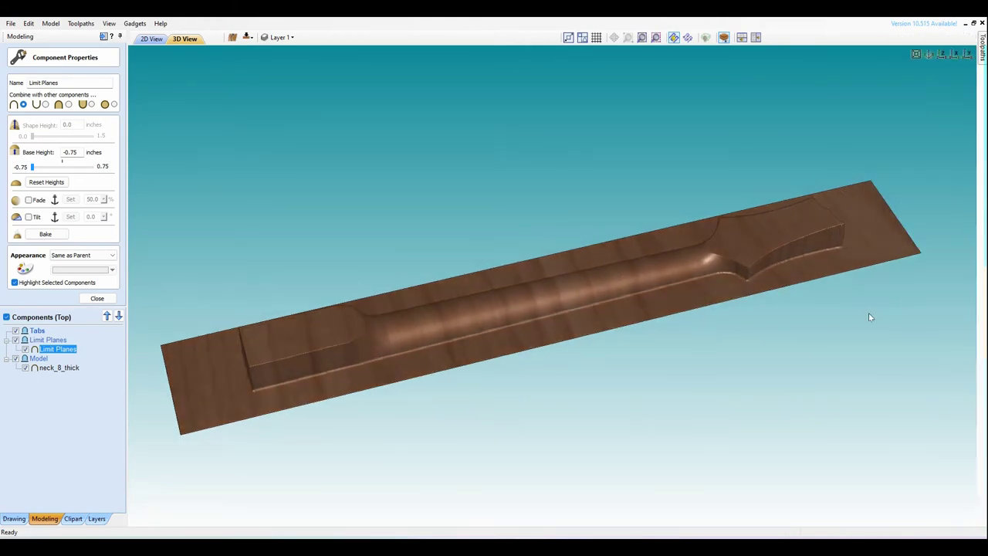
- Delete the 3D Finish 1 toolpath and reset the preview to uncut material
{"action": "mouse_move", "coordinate": [982, 86]}
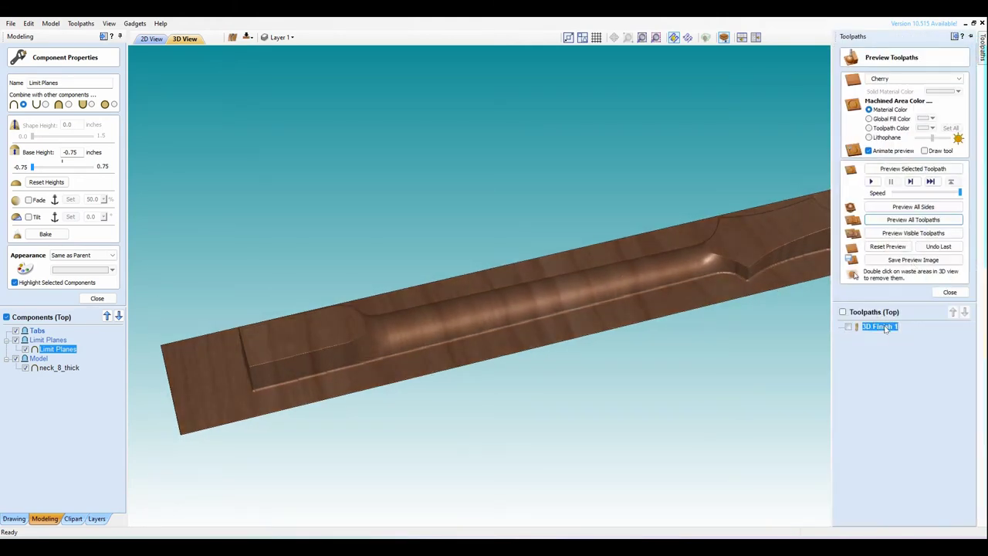
{"action": "key", "text": "Delete"}
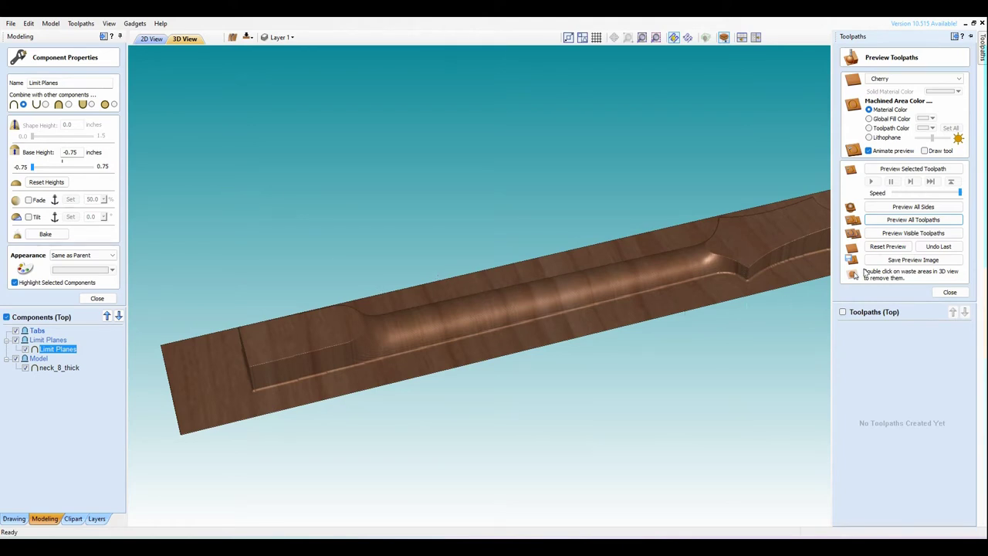
{"action": "left_click", "coordinate": [888, 246]}
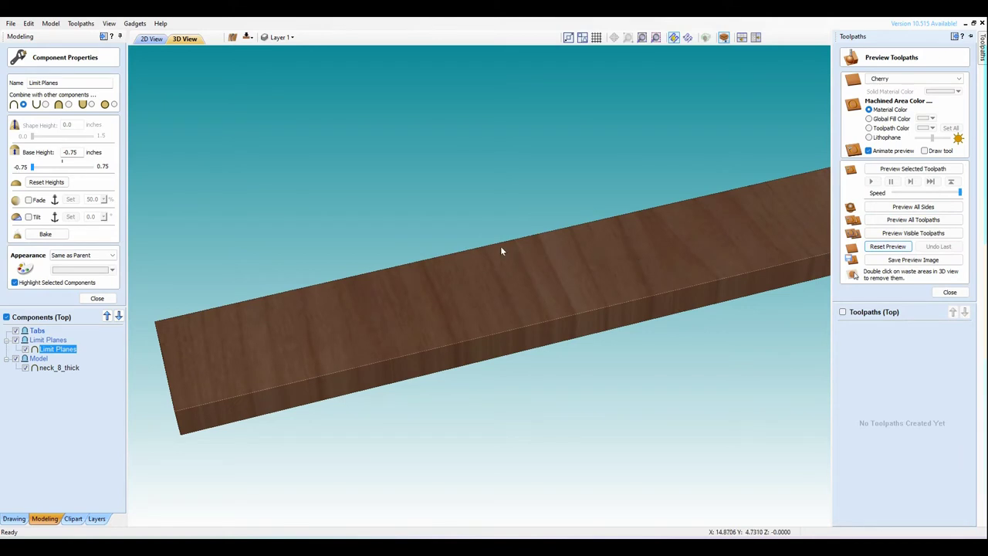
- In the 2D view, draw a 17.5 by 3 inch square-cornered rectangle around the neck's shaft, from the heel curve to the headstock
{"action": "scroll", "coordinate": [338, 192], "scroll_direction": "down", "scroll_amount": 3}
{"action": "left_click", "coordinate": [150, 39]}
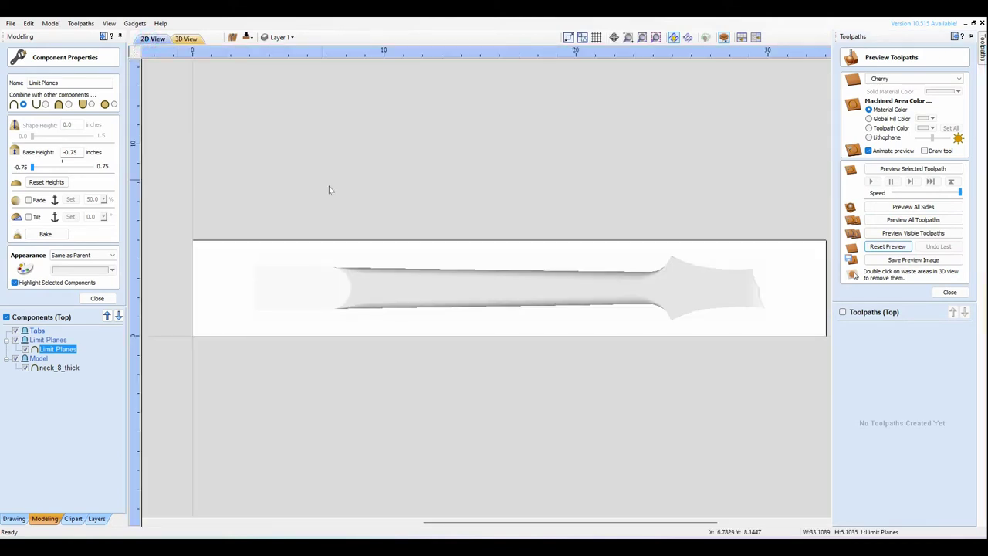
{"action": "scroll", "coordinate": [340, 195], "scroll_direction": "down", "scroll_amount": 3}
{"action": "scroll", "coordinate": [518, 317], "scroll_direction": "up", "scroll_amount": 2}
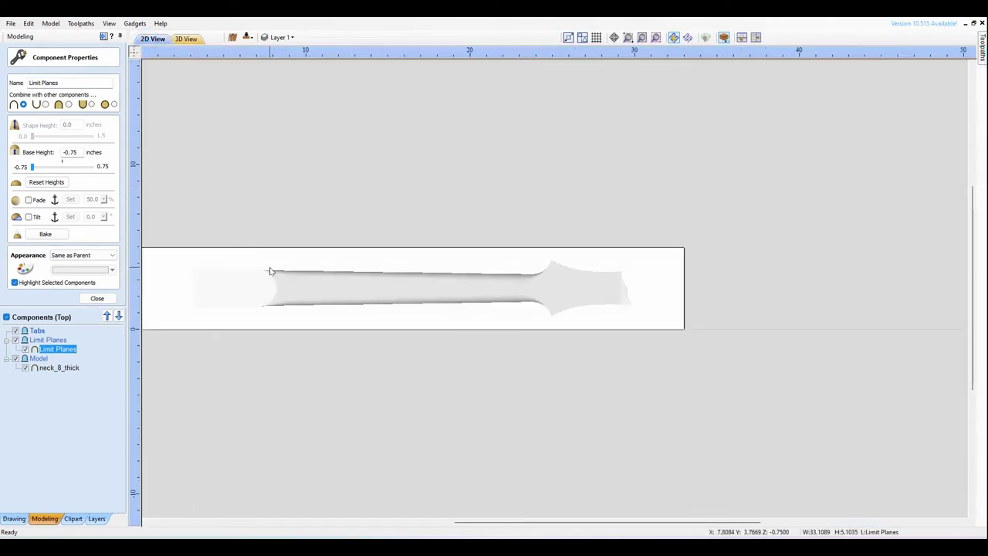
{"action": "left_click", "coordinate": [96, 298]}
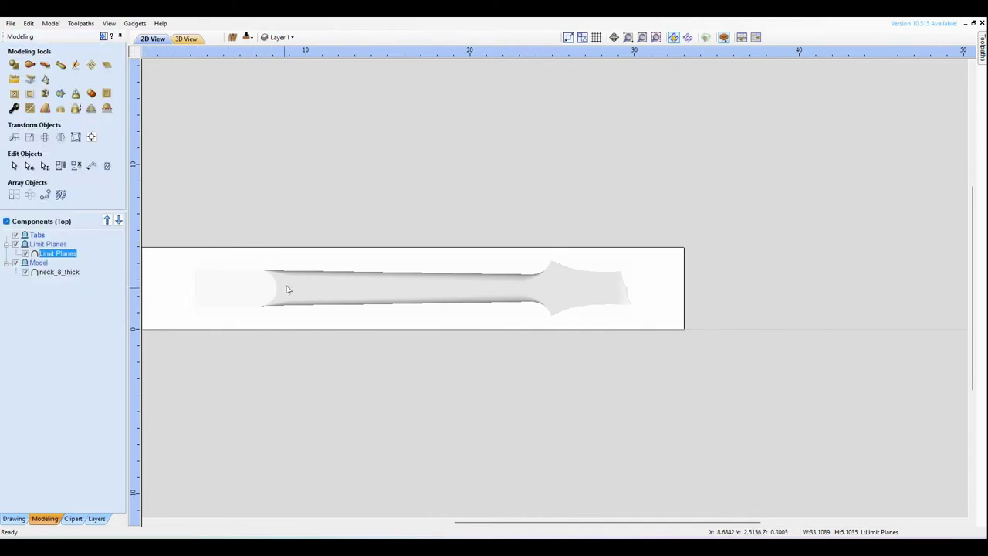
{"action": "left_click", "coordinate": [14, 519]}
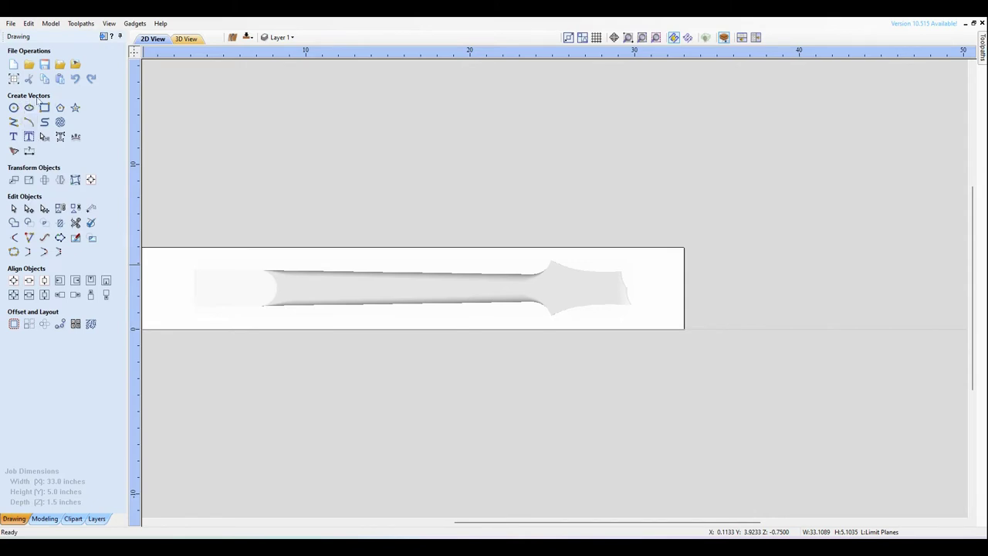
{"action": "left_click", "coordinate": [45, 108]}
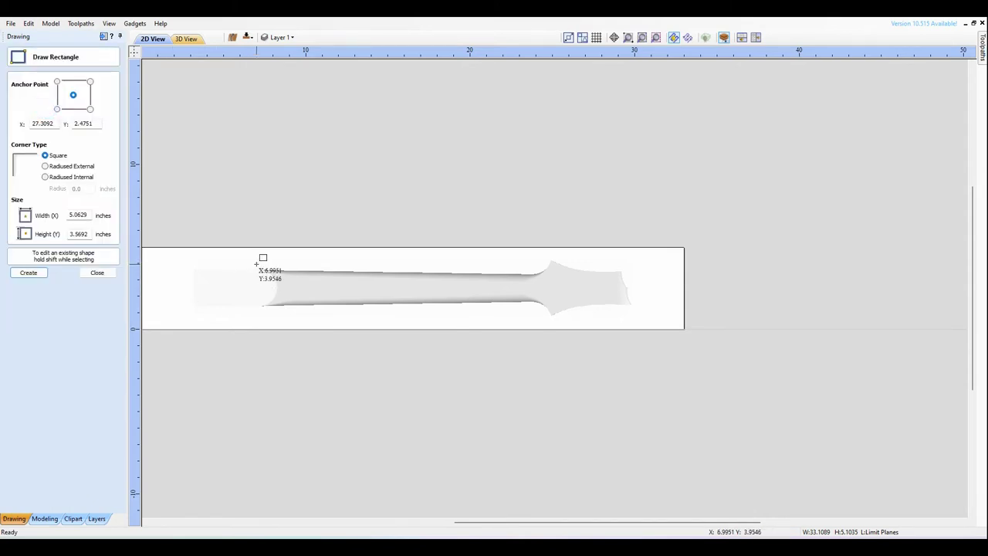
{"action": "mouse_move", "coordinate": [257, 264]}
{"action": "left_mouse_down"}
{"action": "mouse_move", "coordinate": [502, 335]}
{"action": "mouse_move", "coordinate": [547, 315]}
{"action": "left_mouse_up"}
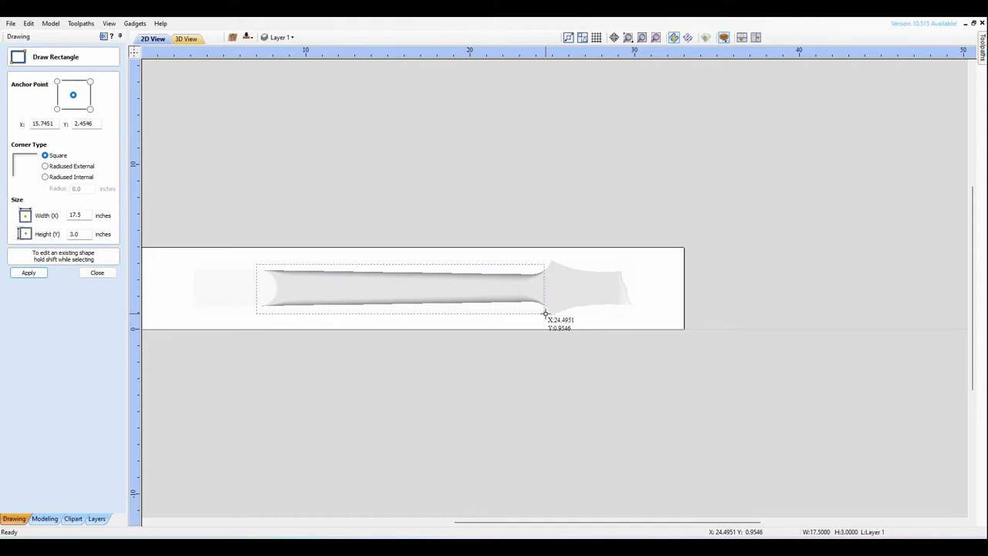
{"action": "left_click", "coordinate": [96, 272]}
- Center the rectangle vertically in the material
{"action": "left_click", "coordinate": [90, 179]}
{"action": "left_click", "coordinate": [87, 93]}
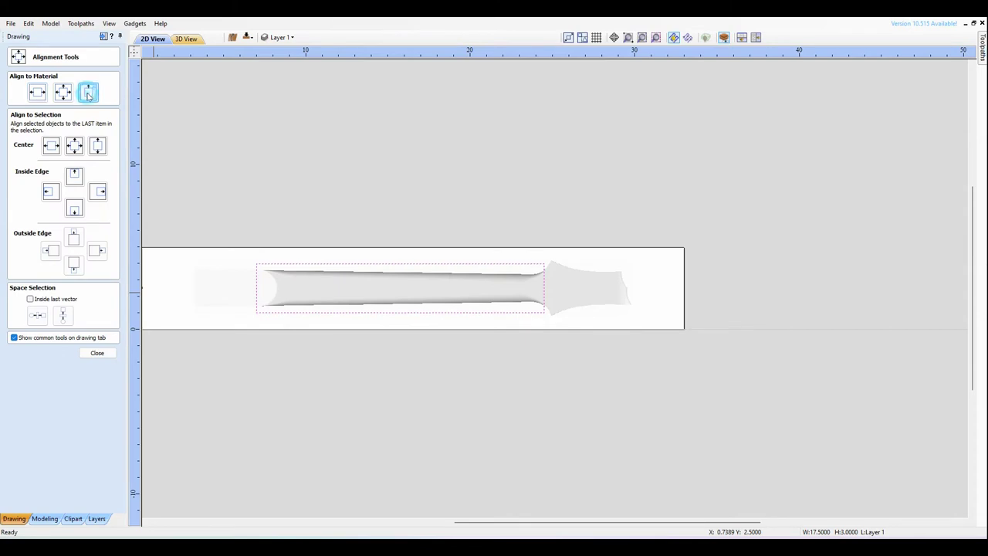
{"action": "left_click", "coordinate": [94, 353]}
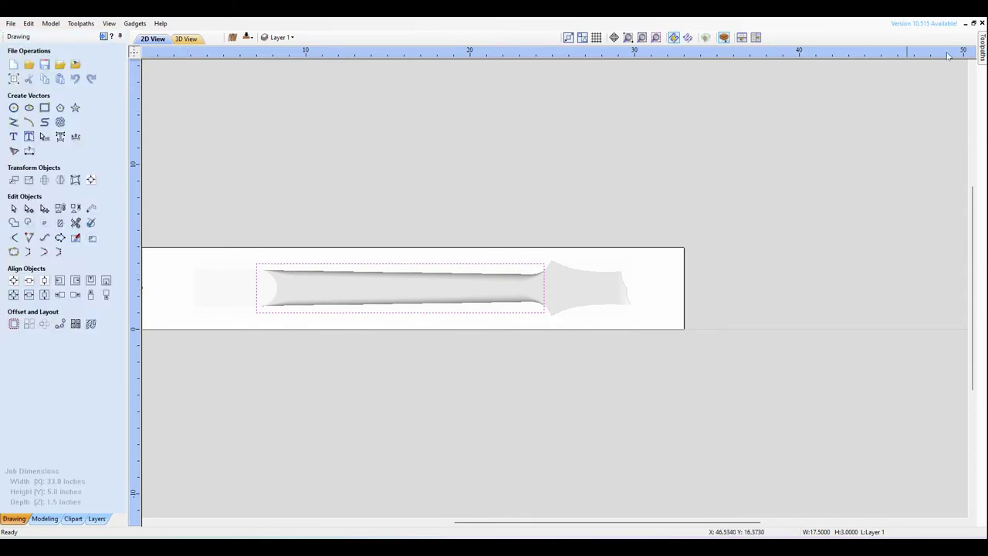
- Start a 3D finishing toolpath limited to the selected rectangle and check the Limit Planes component's base height
{"action": "left_click", "coordinate": [982, 47]}
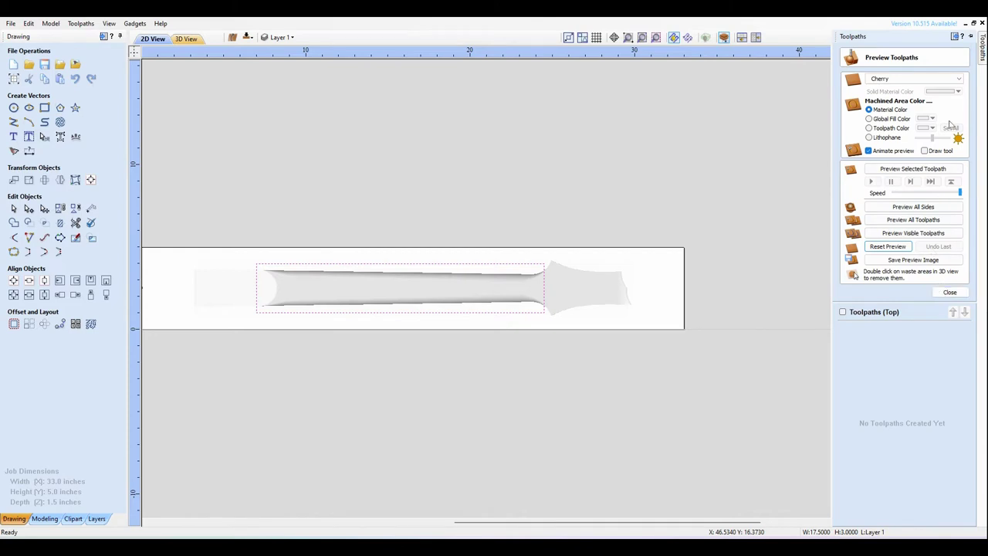
{"action": "left_click", "coordinate": [972, 38]}
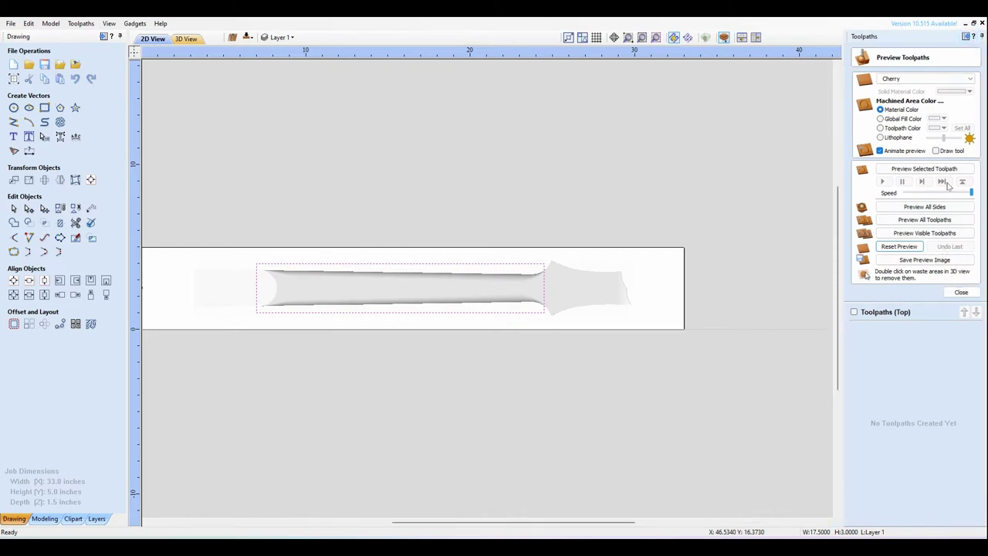
{"action": "left_click", "coordinate": [955, 294]}
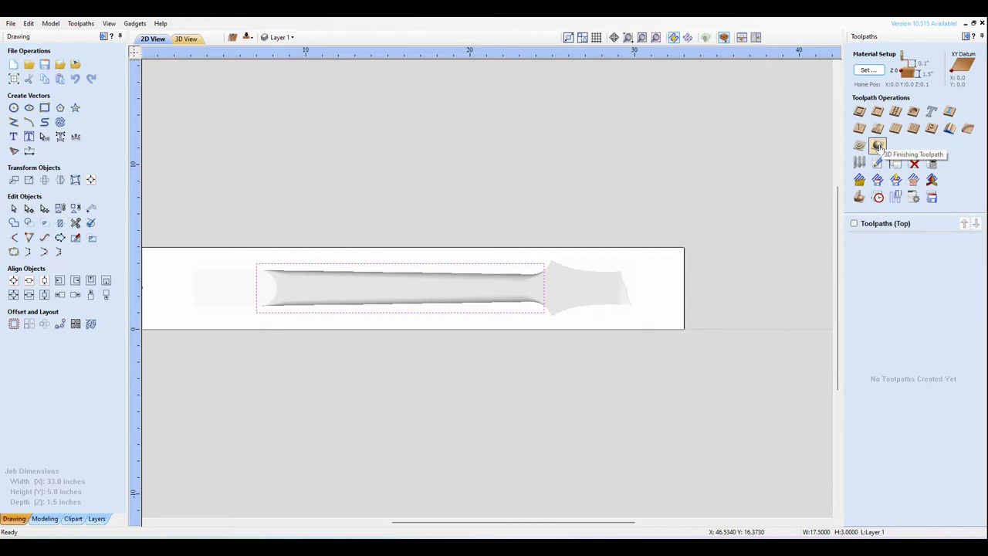
{"action": "left_click", "coordinate": [877, 146]}
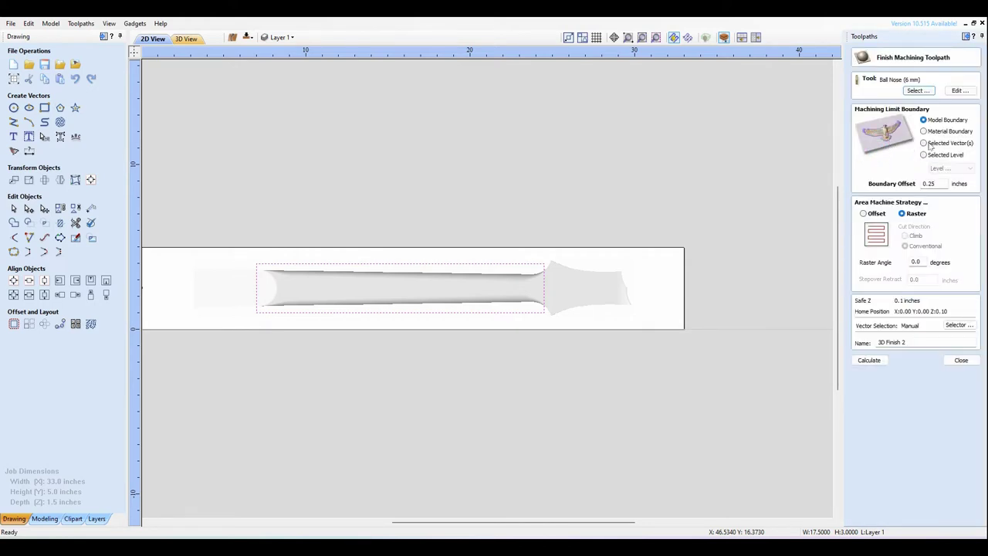
{"action": "left_click", "coordinate": [924, 144]}
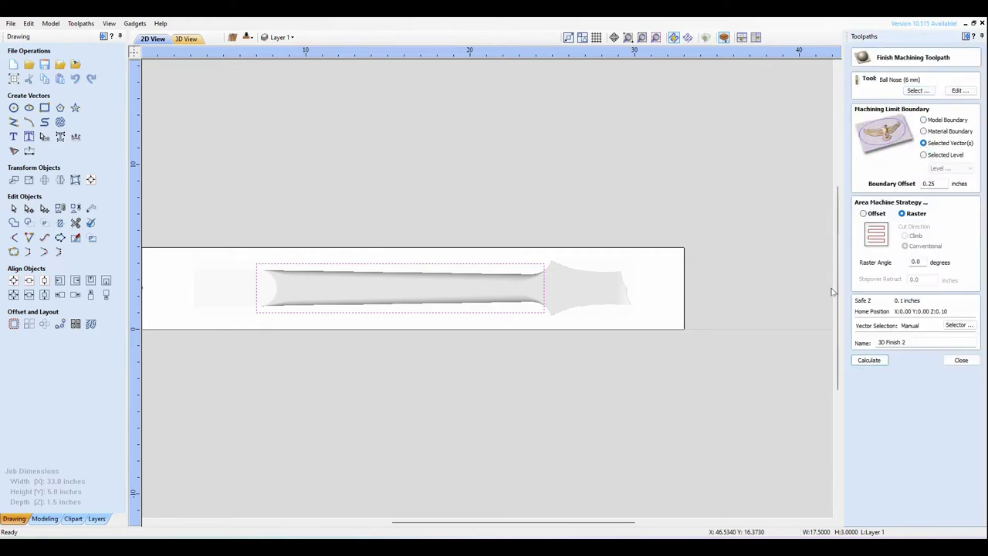
{"action": "left_click", "coordinate": [44, 518]}
{"action": "double_click", "coordinate": [53, 255]}
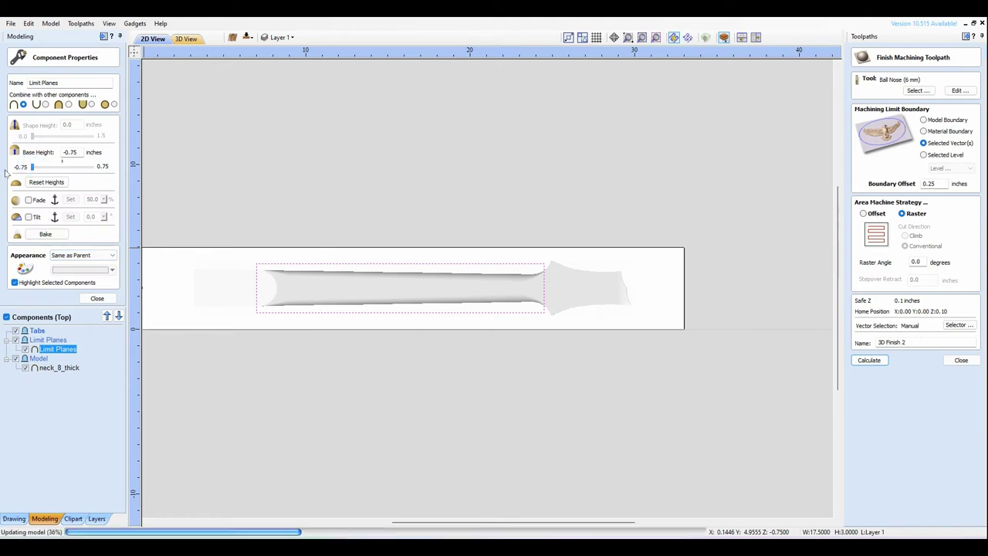
- Calculate the rectangle-limited finishing toolpath and preview the carved neck shaft from several angles, returning to the 2D view
{"action": "left_click", "coordinate": [867, 360]}
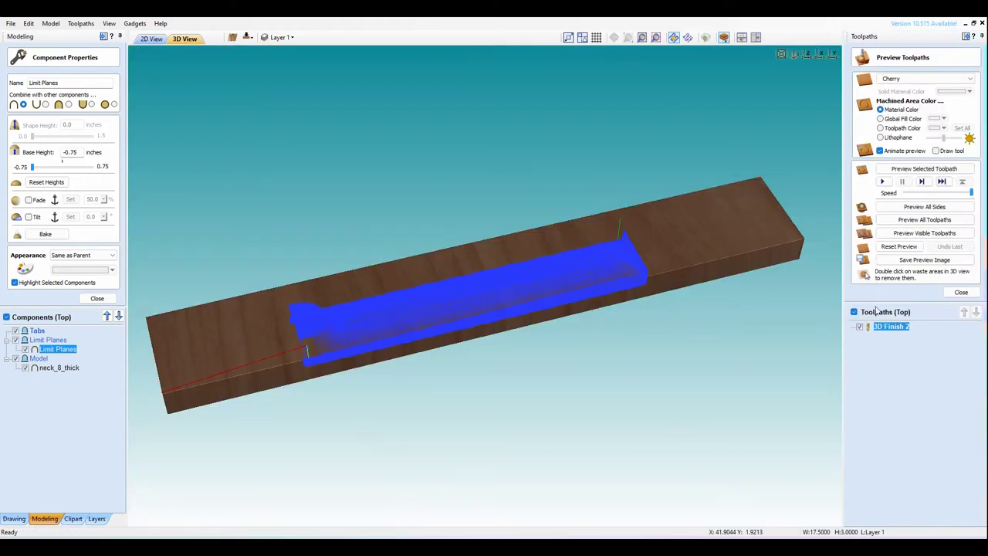
{"action": "left_click", "coordinate": [899, 220]}
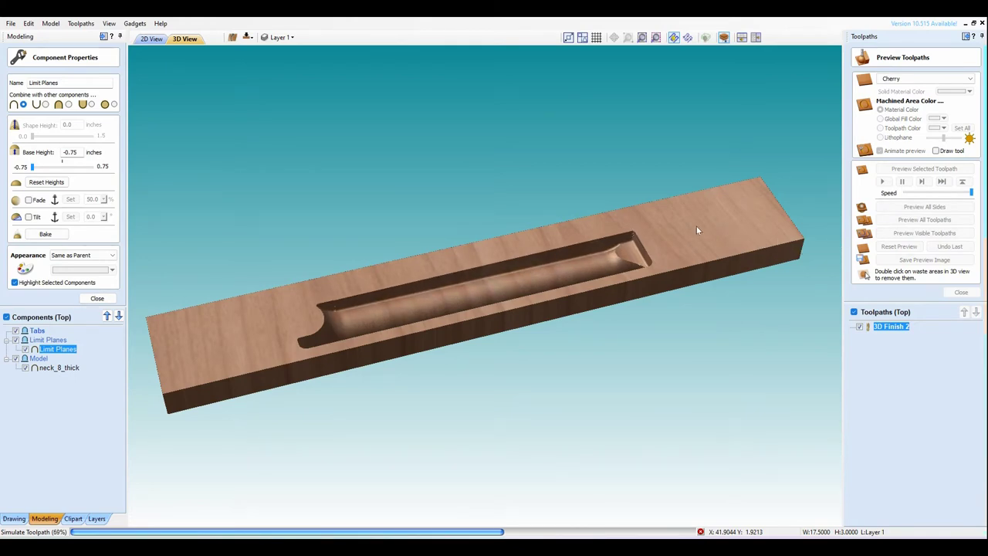
{"action": "left_click_drag", "start_coordinate": [577, 282], "coordinate": [536, 390]}
{"action": "left_click_drag", "start_coordinate": [464, 321], "coordinate": [494, 312]}
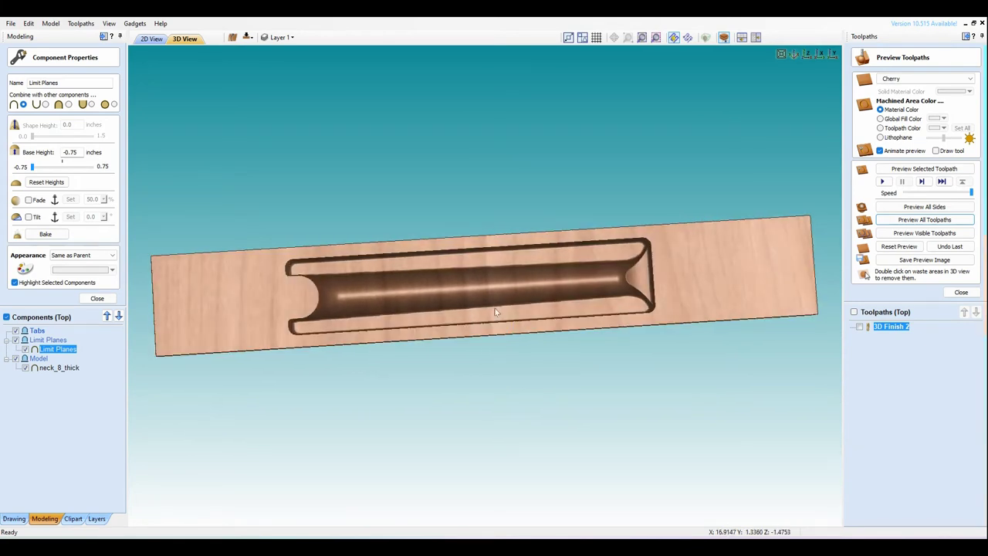
{"action": "left_click", "coordinate": [150, 40]}
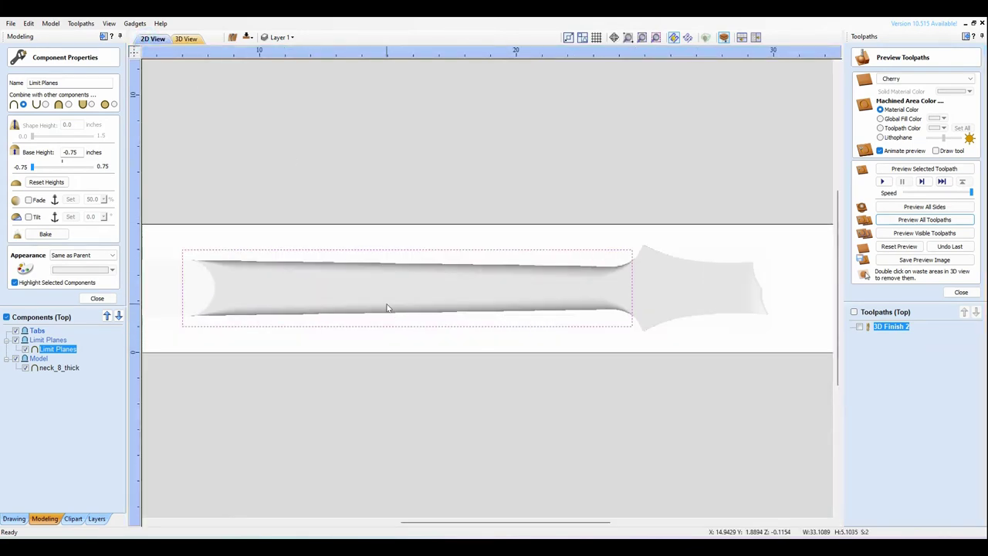
- Stretch the boundary rectangle at its headstock end until it is about 17.9 inches long
{"action": "left_click", "coordinate": [632, 289]}
{"action": "left_click", "coordinate": [579, 348]}
{"action": "left_click", "coordinate": [632, 290]}
{"action": "scroll", "coordinate": [590, 382], "scroll_direction": "down", "scroll_amount": 2}
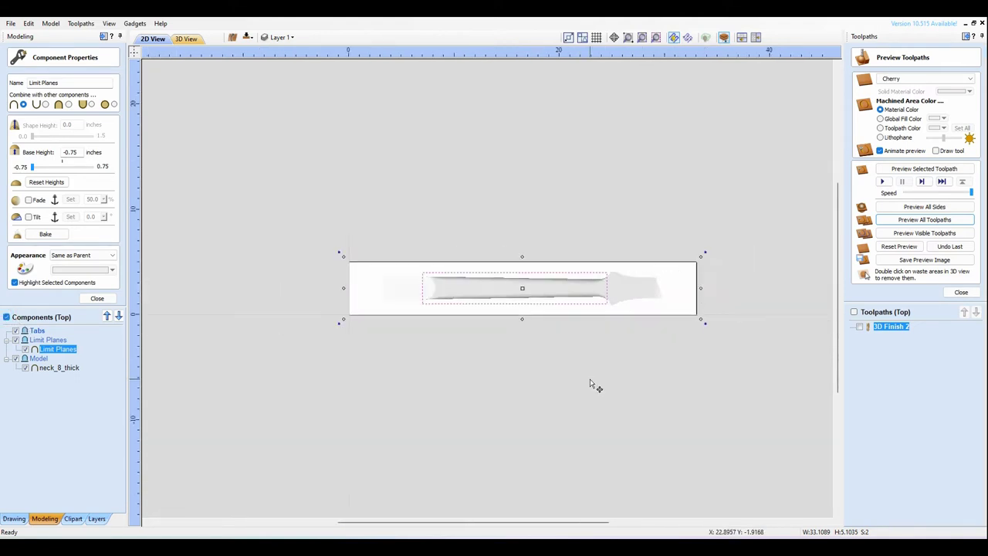
{"action": "scroll", "coordinate": [739, 320], "scroll_direction": "up", "scroll_amount": 2}
{"action": "left_click", "coordinate": [565, 372]}
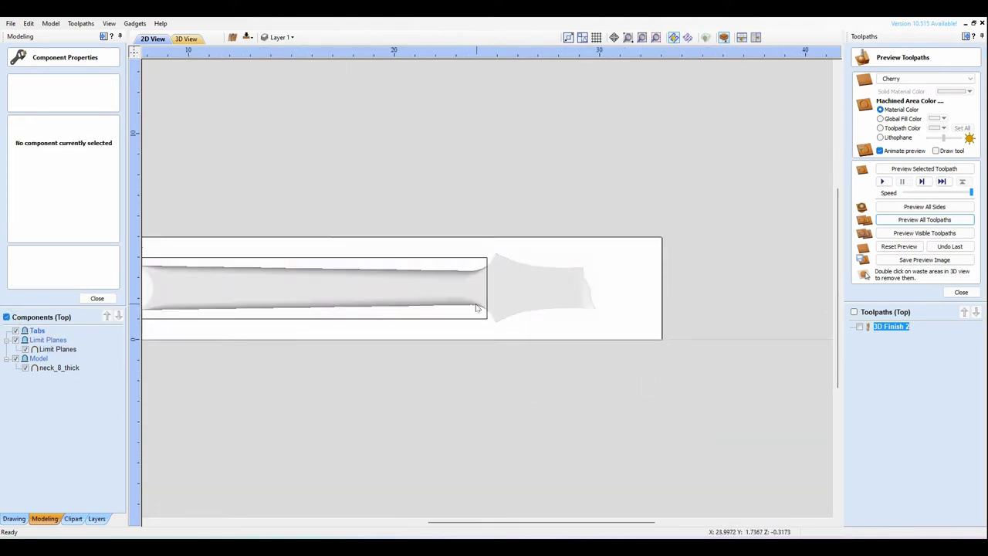
{"action": "left_click", "coordinate": [470, 316]}
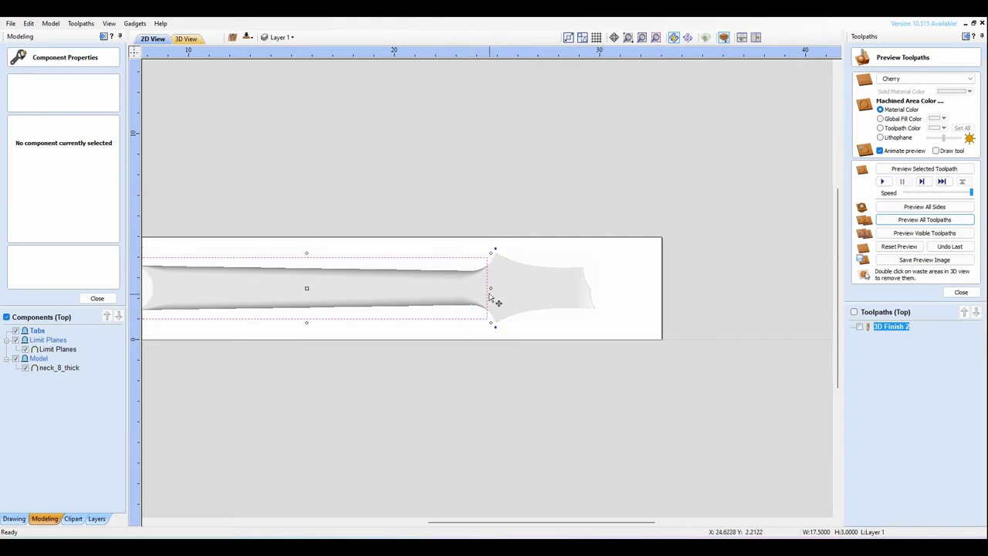
{"action": "left_click_drag", "start_coordinate": [489, 288], "coordinate": [495, 286]}
{"action": "scroll", "coordinate": [363, 328], "scroll_direction": "down", "scroll_amount": 2}
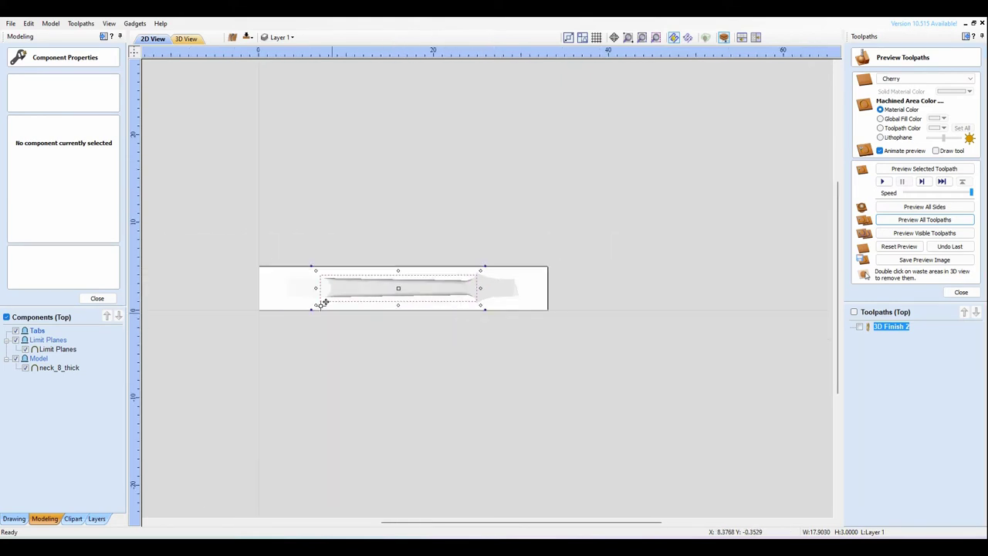
{"action": "scroll", "coordinate": [353, 340], "scroll_direction": "up", "scroll_amount": 4}
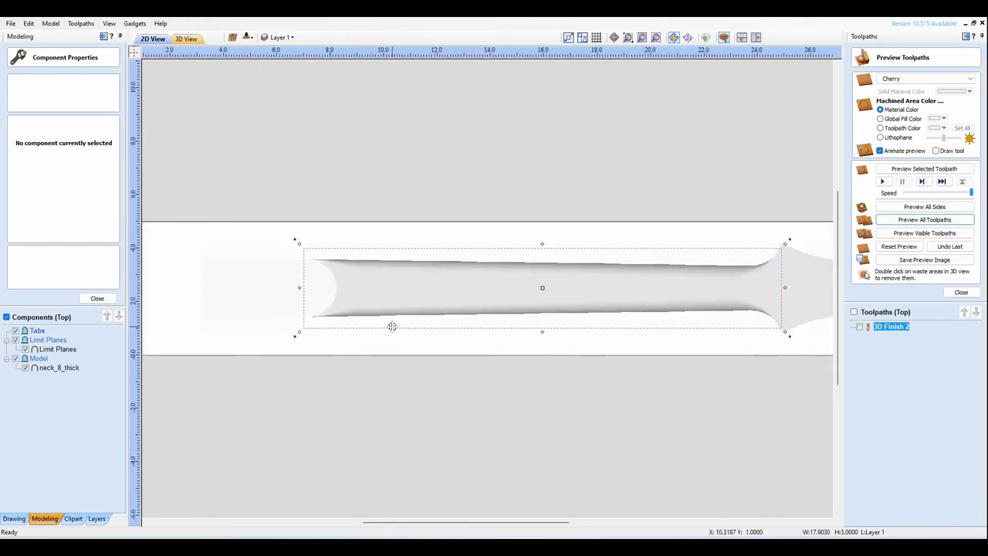
{"action": "scroll", "coordinate": [378, 327], "scroll_direction": "down", "scroll_amount": 2}
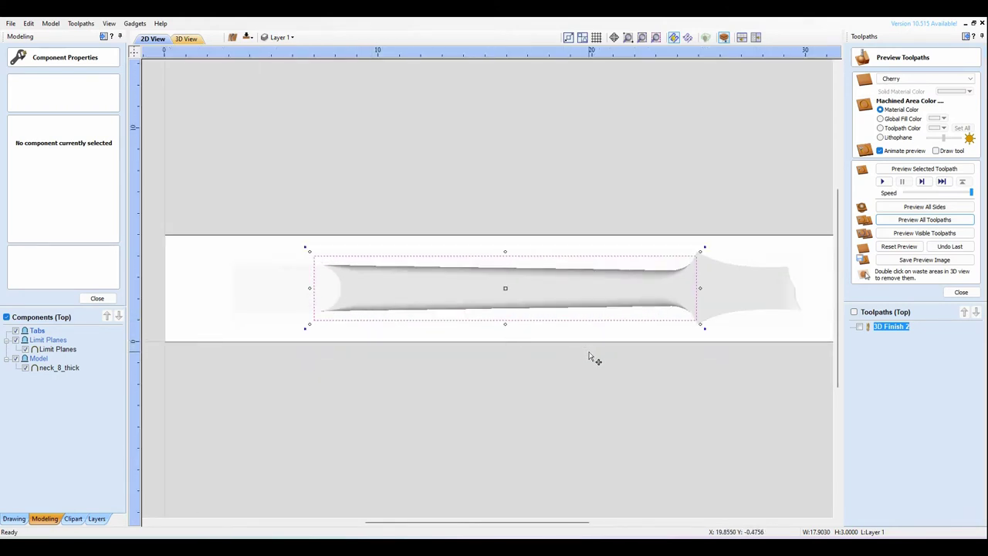
- In node editing, insert a point on the rectangle's lower edge at about X 23 and move it inward to Y 1.4
{"action": "key", "text": "n"}
{"action": "scroll", "coordinate": [638, 333], "scroll_direction": "up", "scroll_amount": 3}
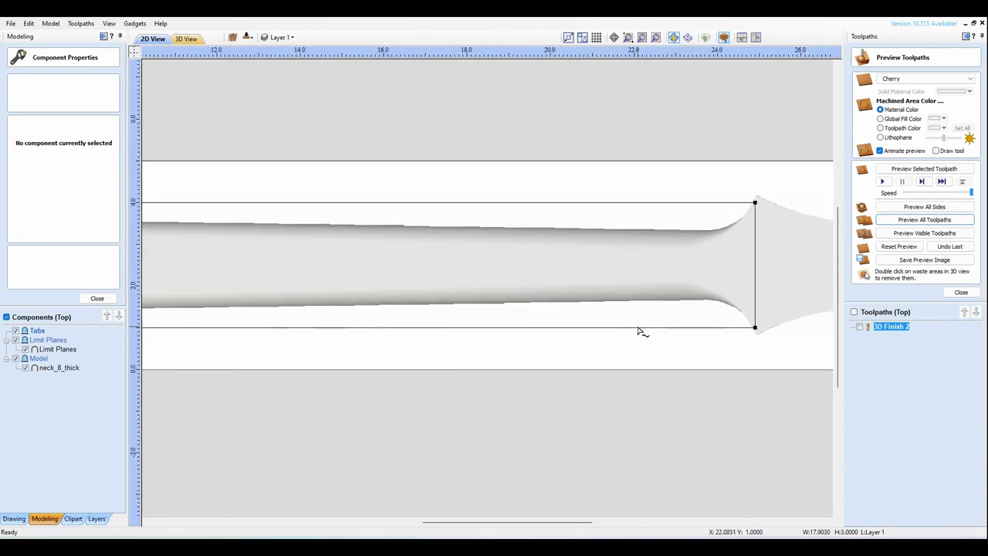
{"action": "right_click", "coordinate": [676, 331]}
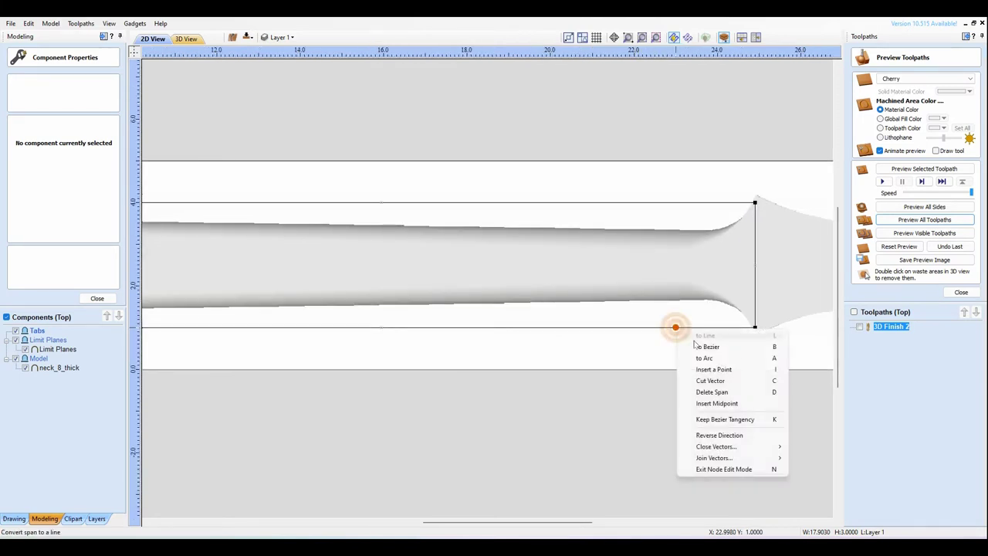
{"action": "left_click", "coordinate": [709, 369]}
{"action": "left_click", "coordinate": [676, 326]}
{"action": "left_click_drag", "start_coordinate": [676, 326], "coordinate": [676, 311]}
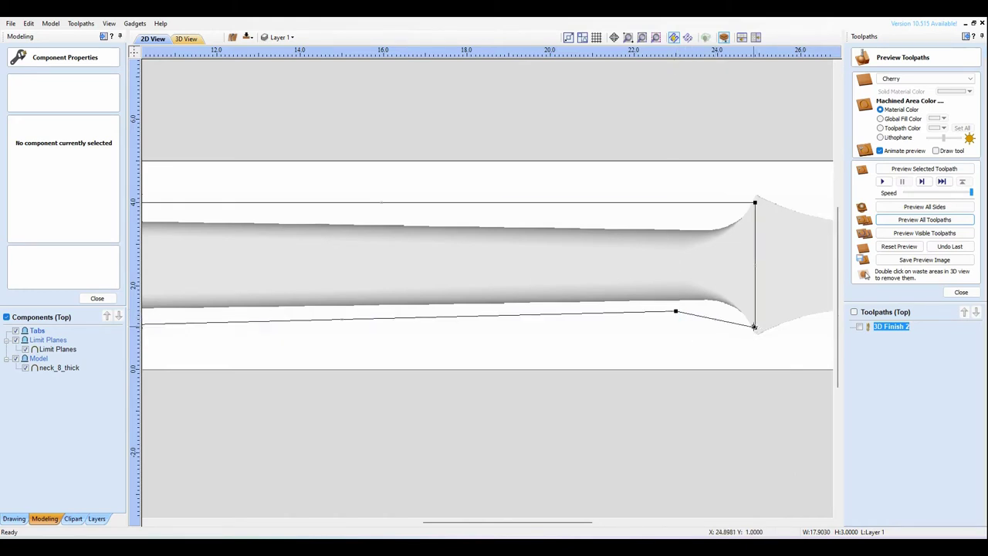
- Flare the two headstock-end corners outward to a 3.9 inch height, and insert a point near them on the upper edge, moved inward to about Y 3.75
{"action": "left_click_drag", "start_coordinate": [756, 327], "coordinate": [755, 345]}
{"action": "left_click_drag", "start_coordinate": [755, 204], "coordinate": [752, 184]}
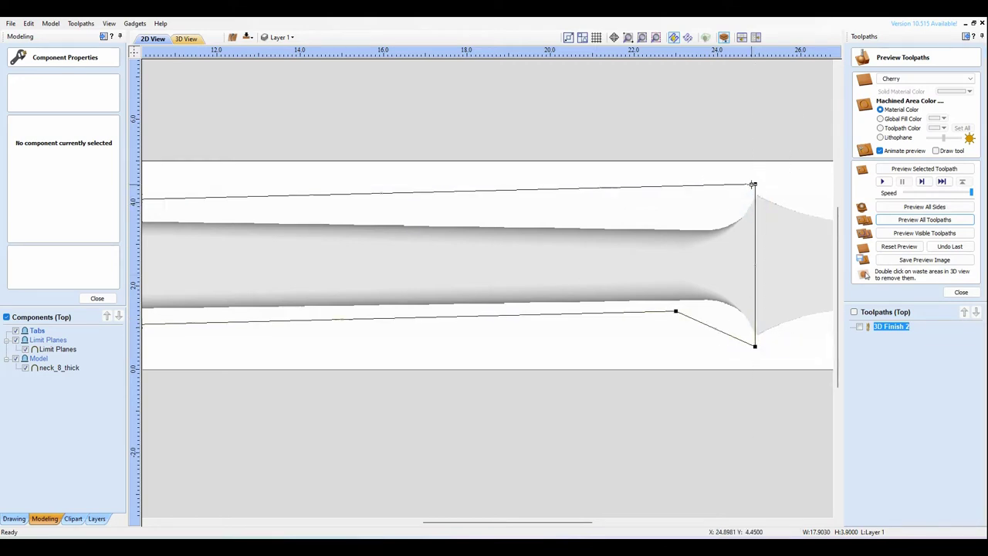
{"action": "right_click", "coordinate": [668, 189]}
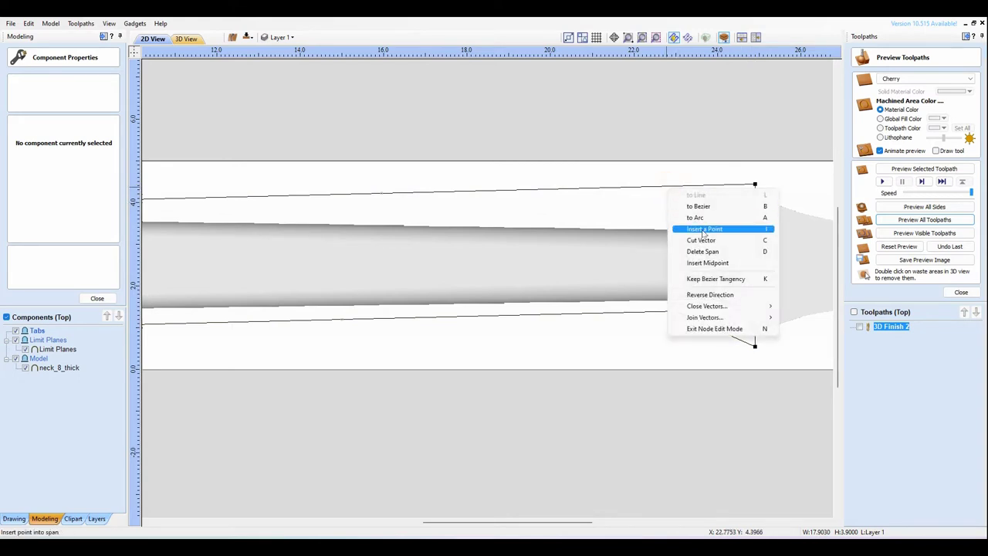
{"action": "left_click", "coordinate": [704, 229]}
{"action": "left_click_drag", "start_coordinate": [666, 187], "coordinate": [667, 213]}
- Smooth both inserted points and bend the short spans to the headstock corners so they follow the neck's flare
{"action": "right_click", "coordinate": [669, 213]}
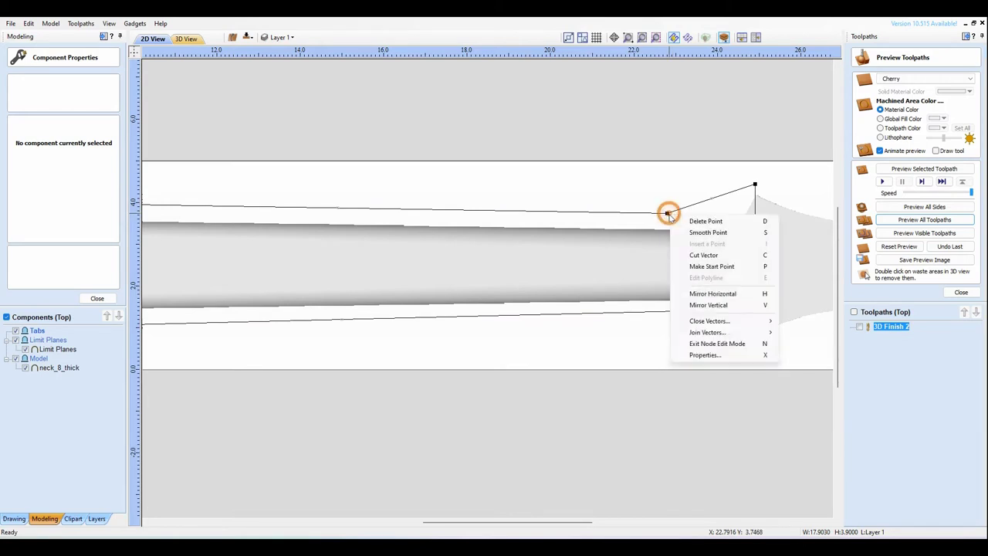
{"action": "left_click", "coordinate": [714, 232]}
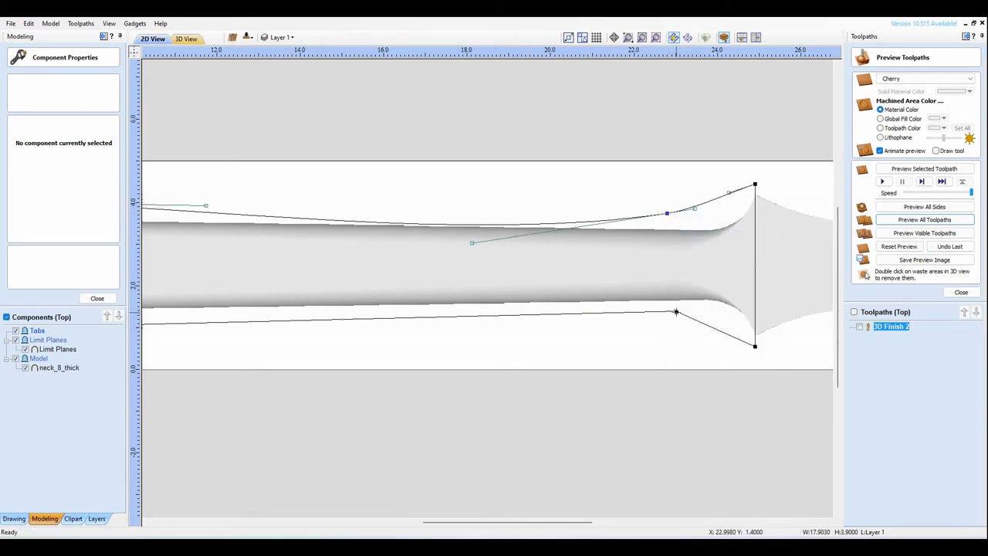
{"action": "right_click", "coordinate": [676, 312]}
{"action": "left_click", "coordinate": [710, 332]}
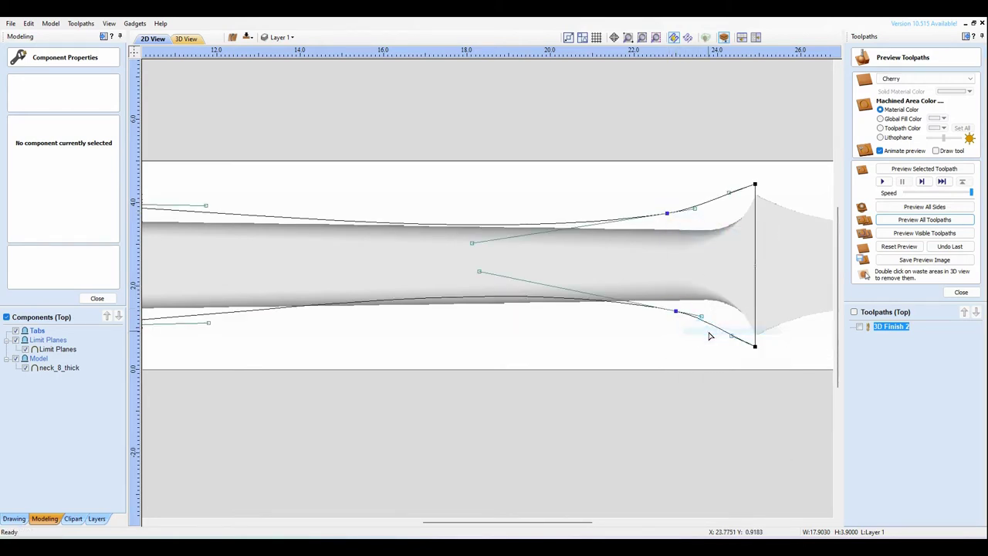
{"action": "left_click_drag", "start_coordinate": [733, 335], "coordinate": [728, 314]}
{"action": "left_click_drag", "start_coordinate": [729, 189], "coordinate": [728, 192]}
- Adjust the curve handles of both long edges so they run just outside the neck shaft, and leave node editing
{"action": "scroll", "coordinate": [710, 234], "scroll_direction": "down", "scroll_amount": 3}
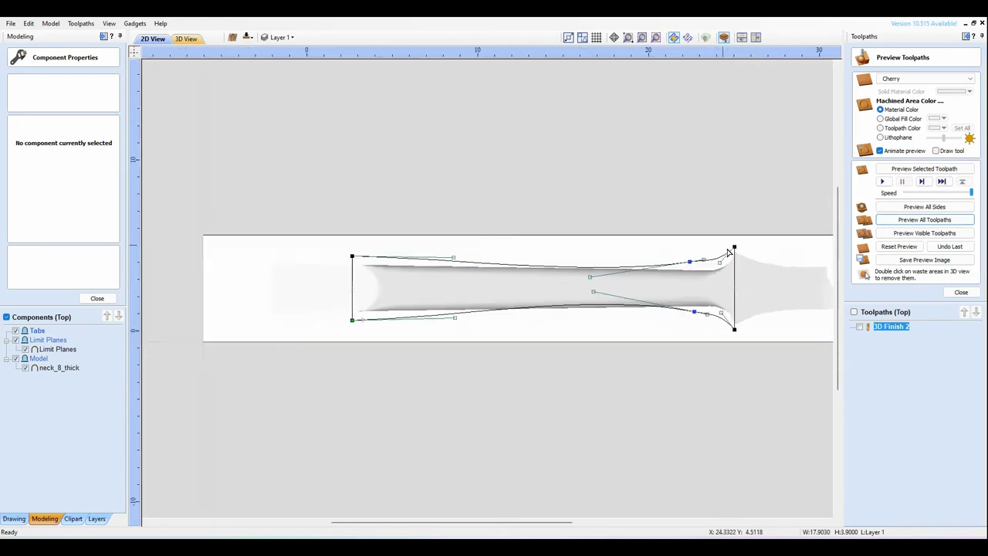
{"action": "scroll", "coordinate": [517, 318], "scroll_direction": "up", "scroll_amount": 4}
{"action": "scroll", "coordinate": [524, 330], "scroll_direction": "down", "scroll_amount": 3}
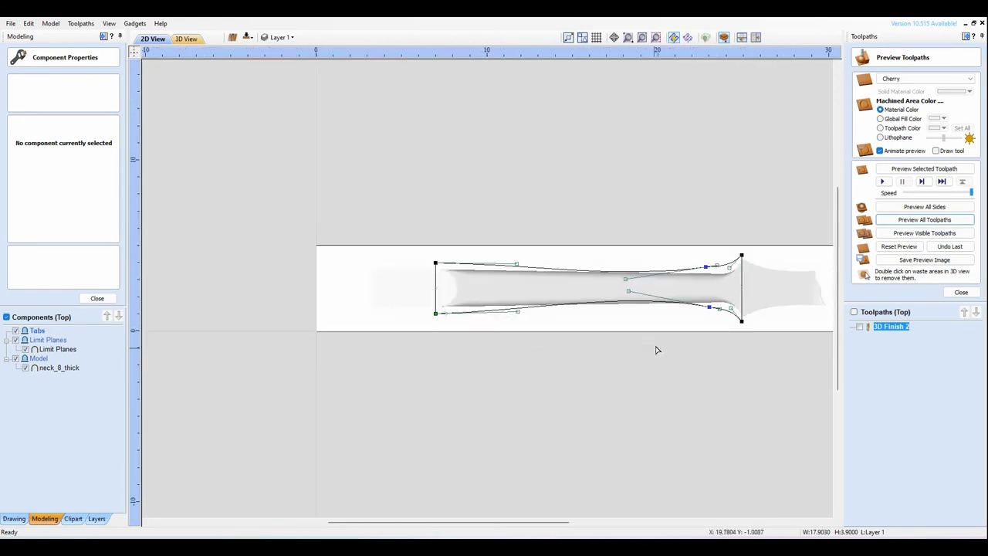
{"action": "scroll", "coordinate": [700, 327], "scroll_direction": "up", "scroll_amount": 3}
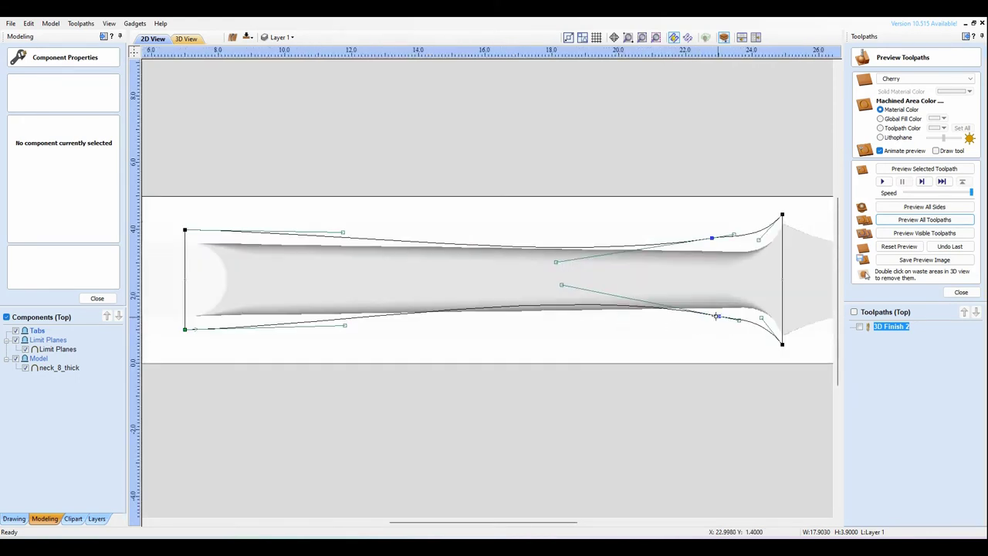
{"action": "left_click_drag", "start_coordinate": [562, 283], "coordinate": [551, 313]}
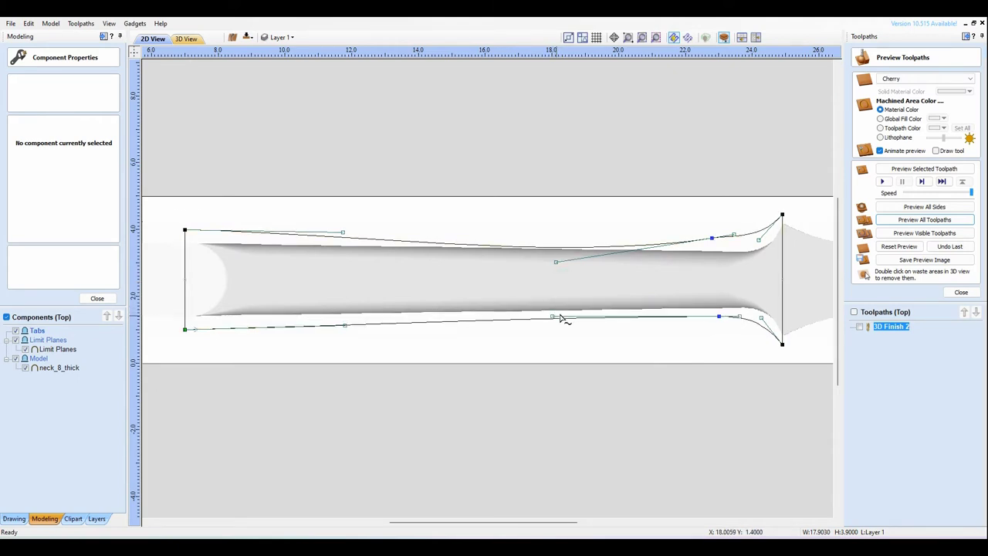
{"action": "left_click", "coordinate": [555, 262]}
{"action": "left_click_drag", "start_coordinate": [555, 260], "coordinate": [551, 247]}
{"action": "scroll", "coordinate": [336, 300], "scroll_direction": "down", "scroll_amount": 2}
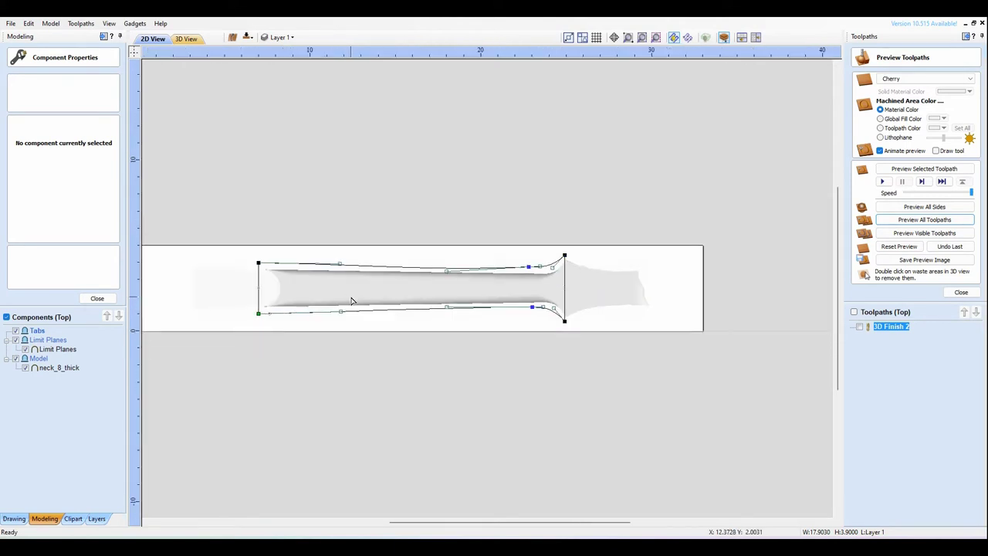
{"action": "scroll", "coordinate": [258, 301], "scroll_direction": "up", "scroll_amount": 4}
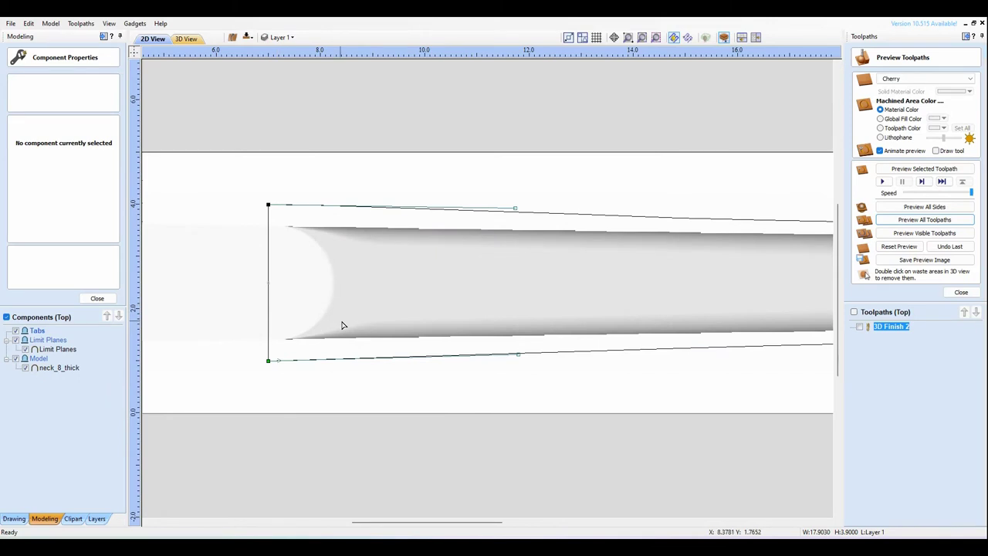
{"action": "scroll", "coordinate": [380, 341], "scroll_direction": "down", "scroll_amount": 4}
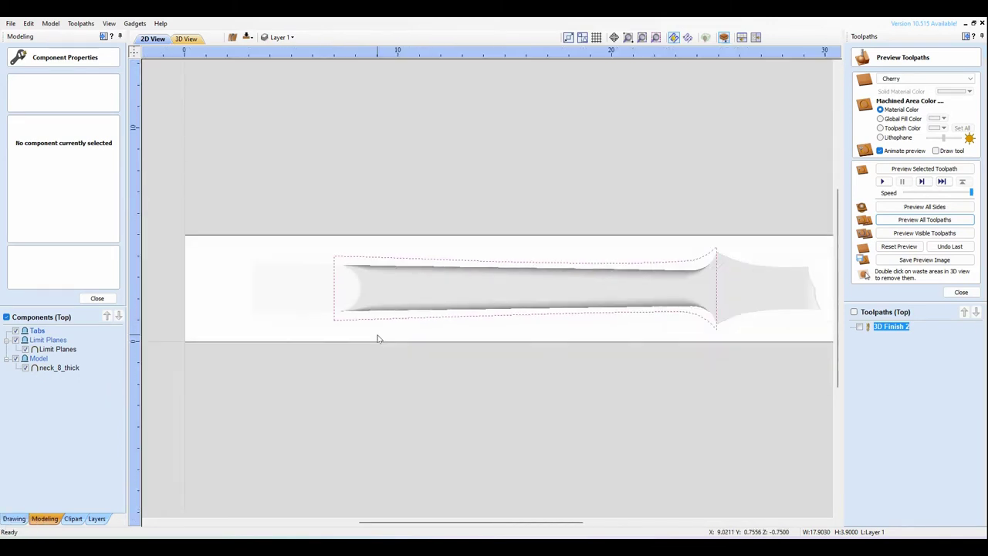
- Recalculate 3D Finish 2 with the reshaped boundary, preview the reset material's carving, and check the toolpath's settings
{"action": "double_click", "coordinate": [893, 327]}
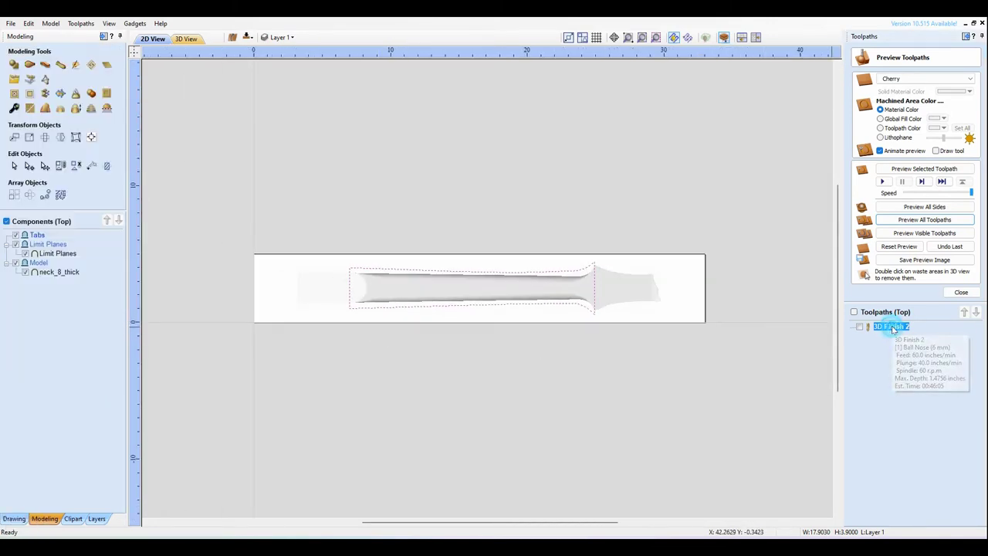
{"action": "left_click", "coordinate": [870, 361]}
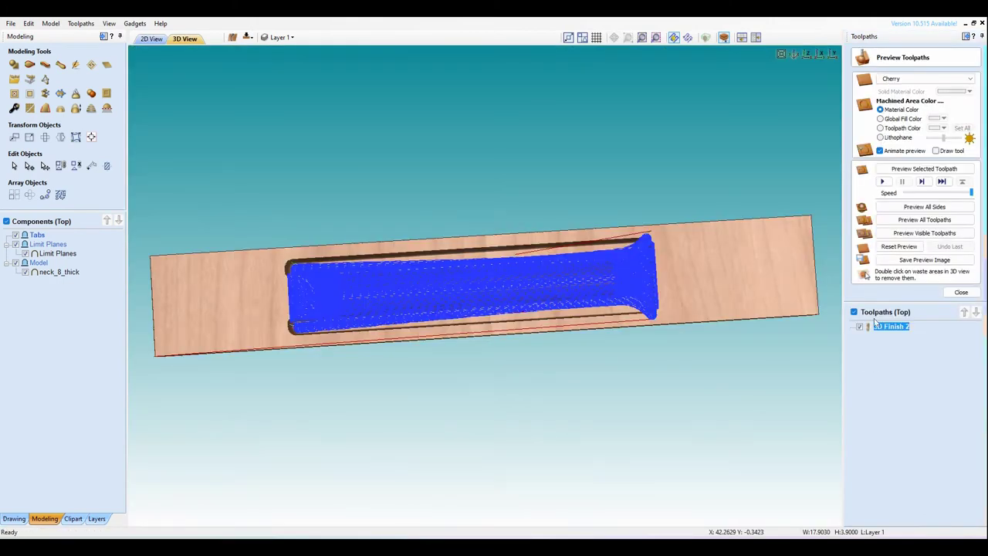
{"action": "left_click", "coordinate": [898, 246]}
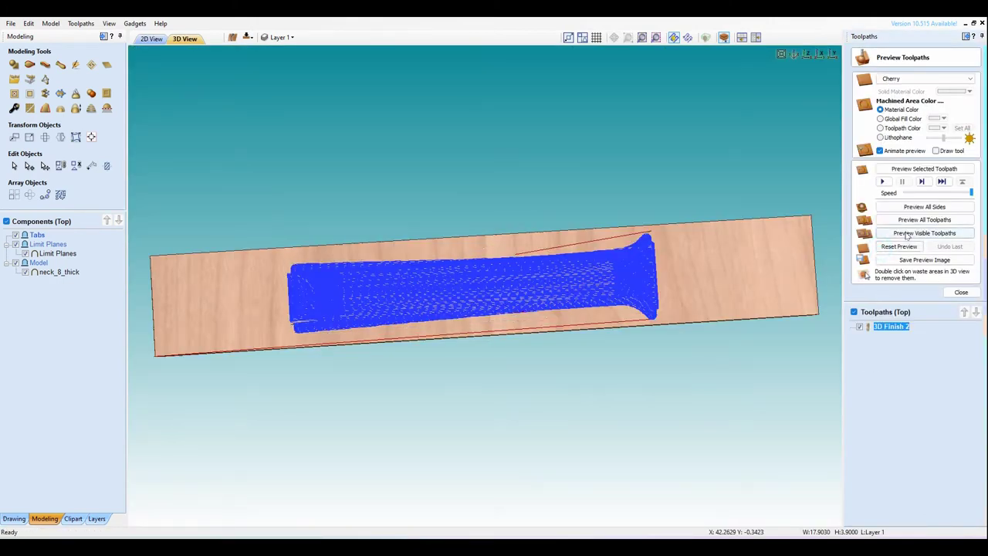
{"action": "left_click", "coordinate": [907, 233]}
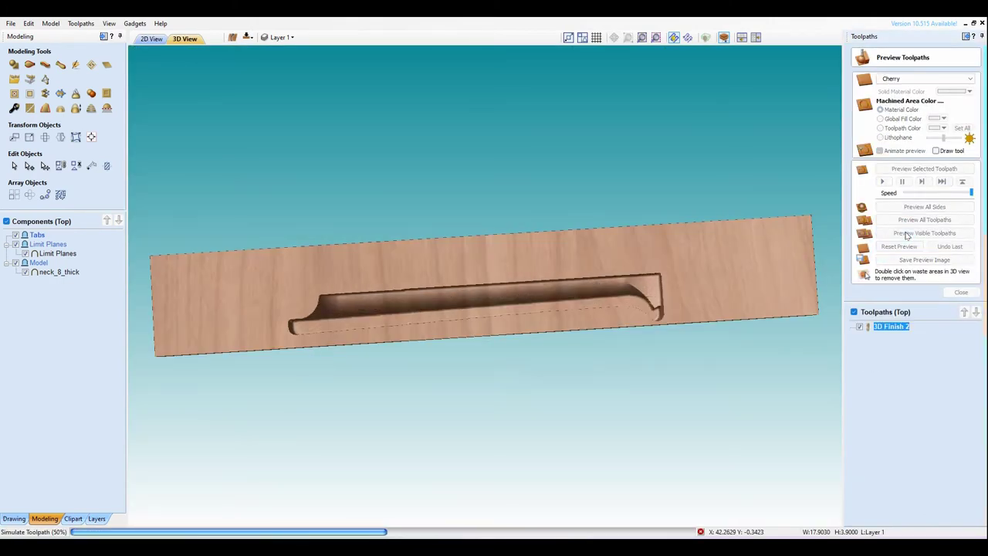
{"action": "double_click", "coordinate": [888, 326]}
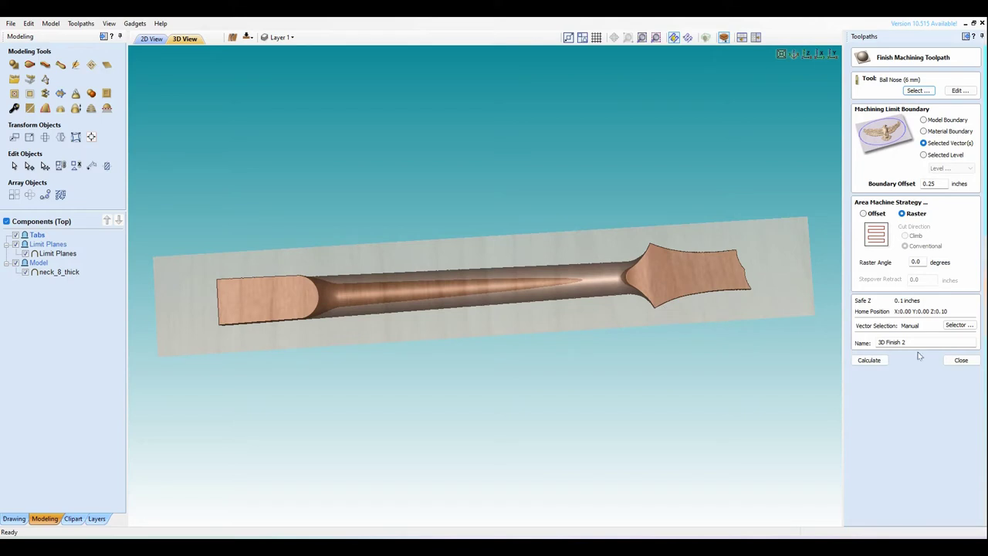
{"action": "left_click", "coordinate": [960, 360]}
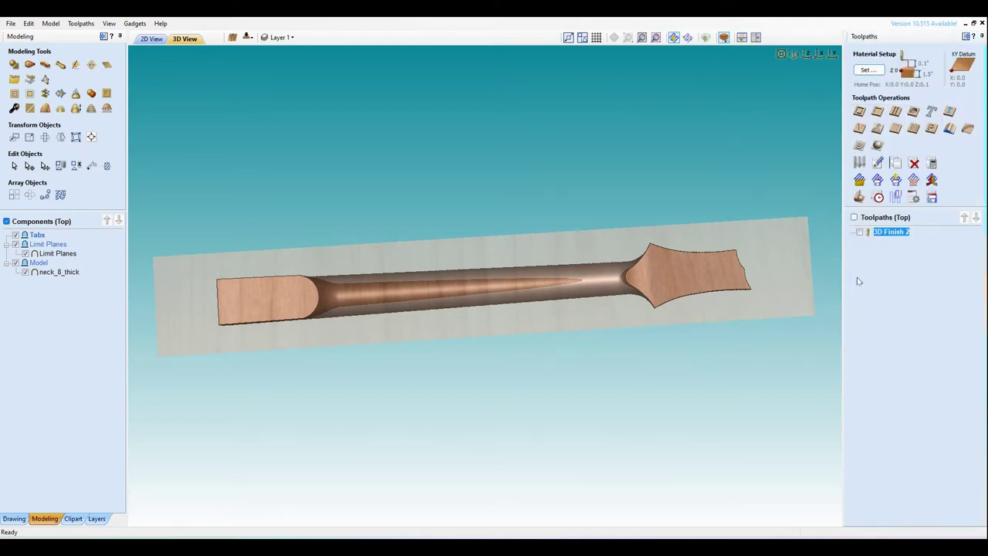
- In the 2D view, narrow the boundary's heel end by moving its two corner nodes inward
{"action": "left_click", "coordinate": [151, 38]}
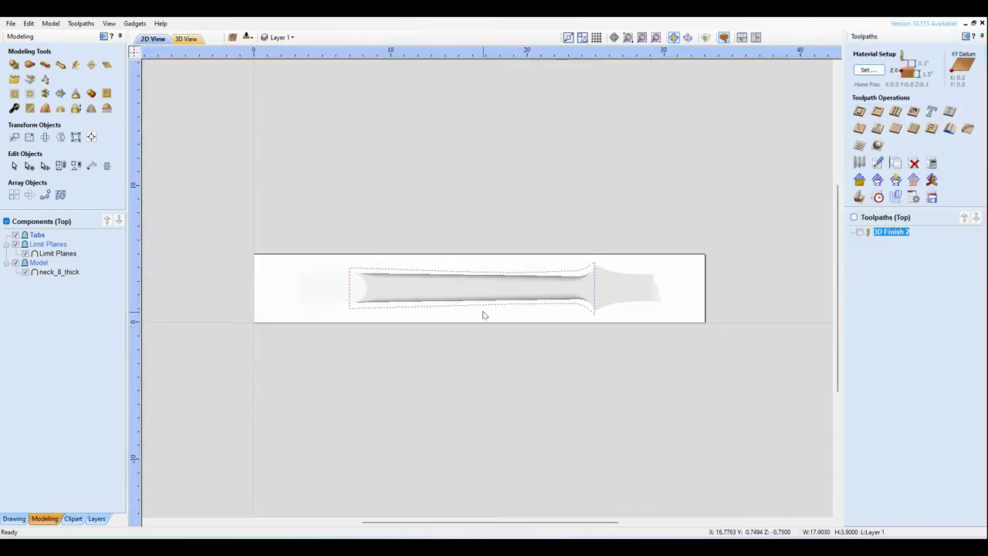
{"action": "scroll", "coordinate": [421, 300], "scroll_direction": "up", "scroll_amount": 2}
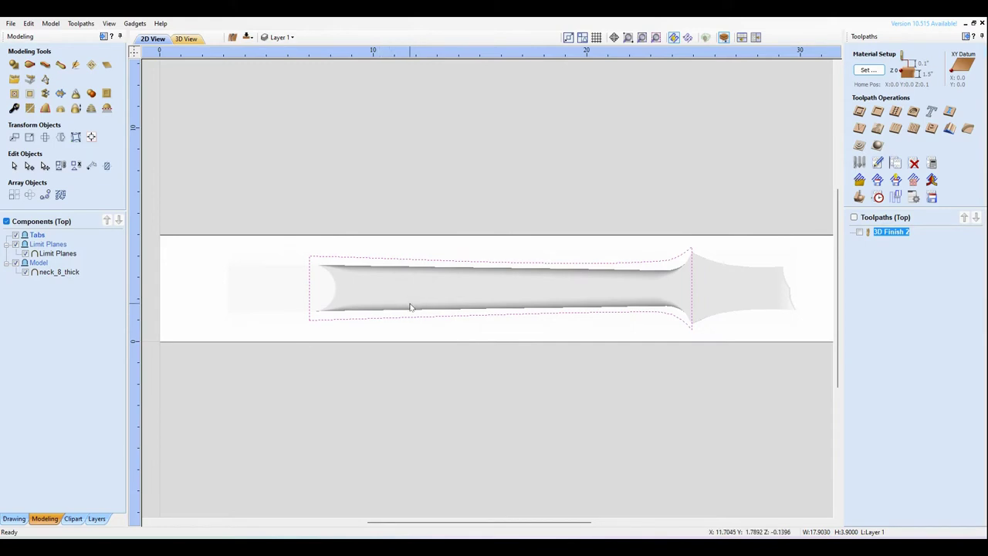
{"action": "scroll", "coordinate": [306, 325], "scroll_direction": "up", "scroll_amount": 2}
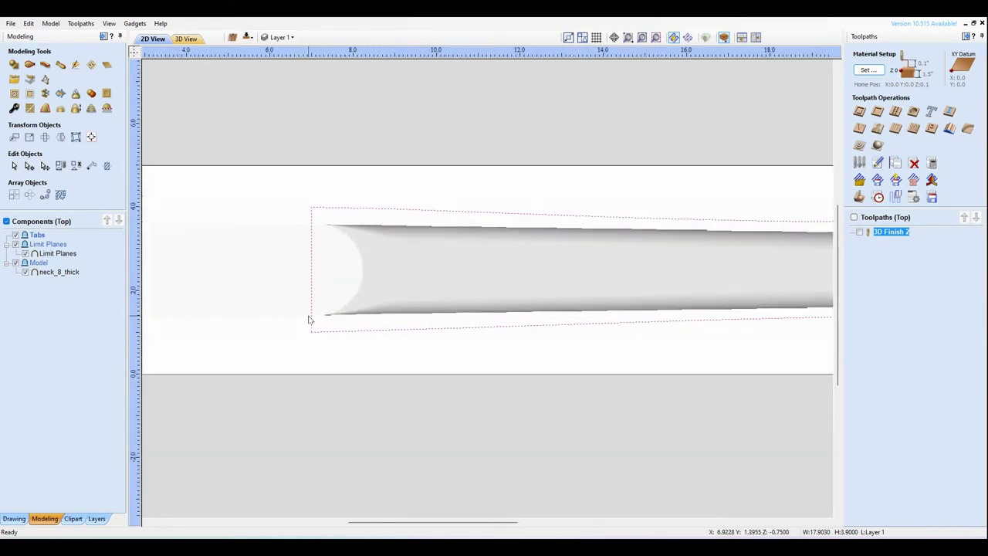
{"action": "left_click", "coordinate": [310, 256]}
{"action": "key", "text": "n"}
{"action": "left_click_drag", "start_coordinate": [309, 206], "coordinate": [312, 217]}
{"action": "left_click_drag", "start_coordinate": [313, 331], "coordinate": [312, 322]}
- Tighten the boundary around the headstock flare by moving the upper smooth point inward and pulling both corner curve handles toward the neck
{"action": "scroll", "coordinate": [332, 313], "scroll_direction": "down", "scroll_amount": 4}
{"action": "scroll", "coordinate": [645, 267], "scroll_direction": "up", "scroll_amount": 2}
{"action": "scroll", "coordinate": [604, 272], "scroll_direction": "up", "scroll_amount": 2}
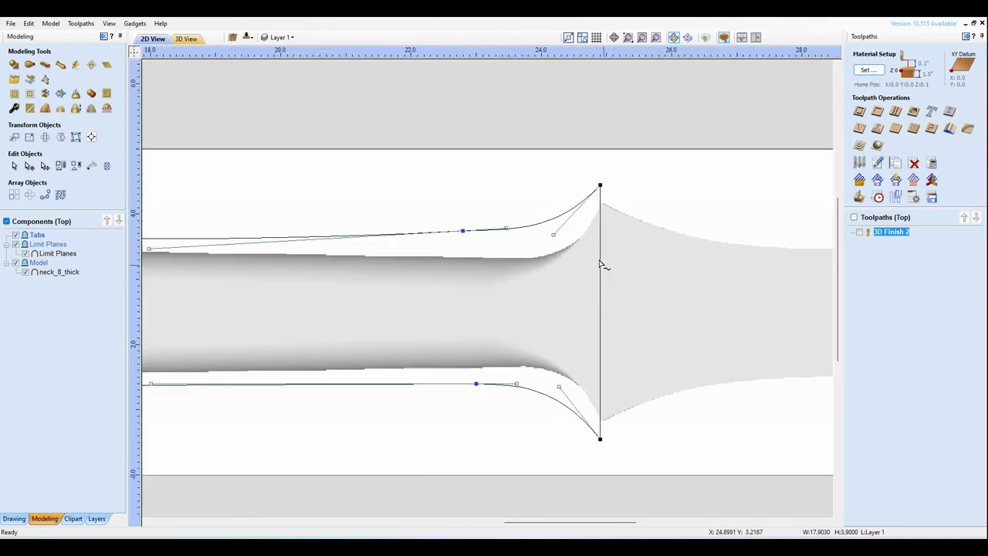
{"action": "left_click_drag", "start_coordinate": [556, 234], "coordinate": [545, 257]}
{"action": "left_click_drag", "start_coordinate": [463, 230], "coordinate": [462, 239]}
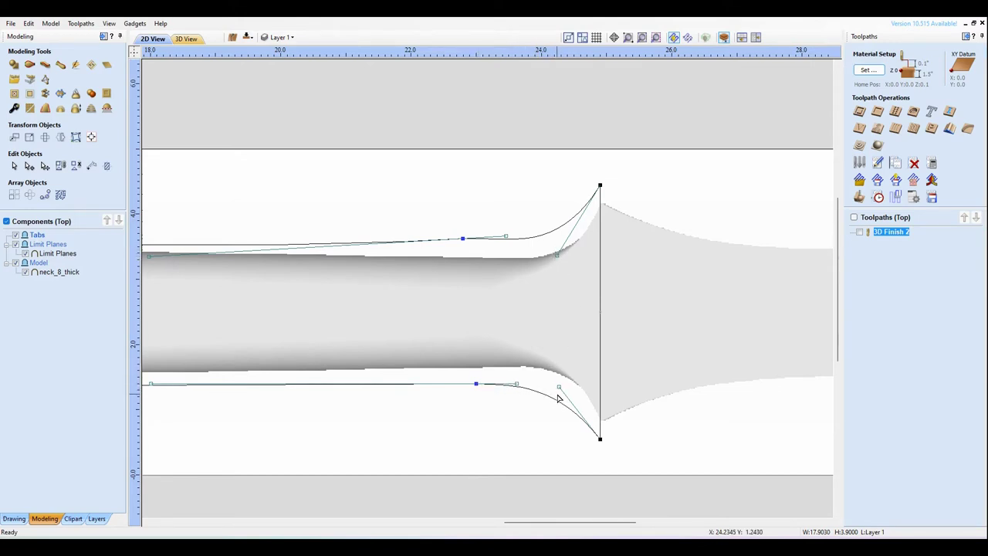
{"action": "left_click_drag", "start_coordinate": [561, 388], "coordinate": [558, 366]}
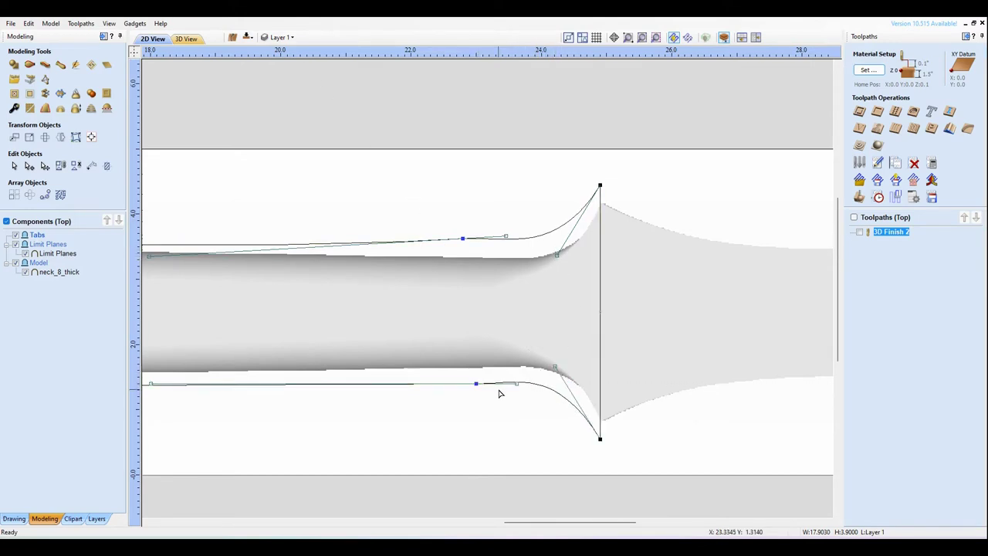
{"action": "scroll", "coordinate": [506, 384], "scroll_direction": "down", "scroll_amount": 2}
{"action": "scroll", "coordinate": [510, 375], "scroll_direction": "down", "scroll_amount": 2}
{"action": "scroll", "coordinate": [328, 319], "scroll_direction": "up", "scroll_amount": 2}
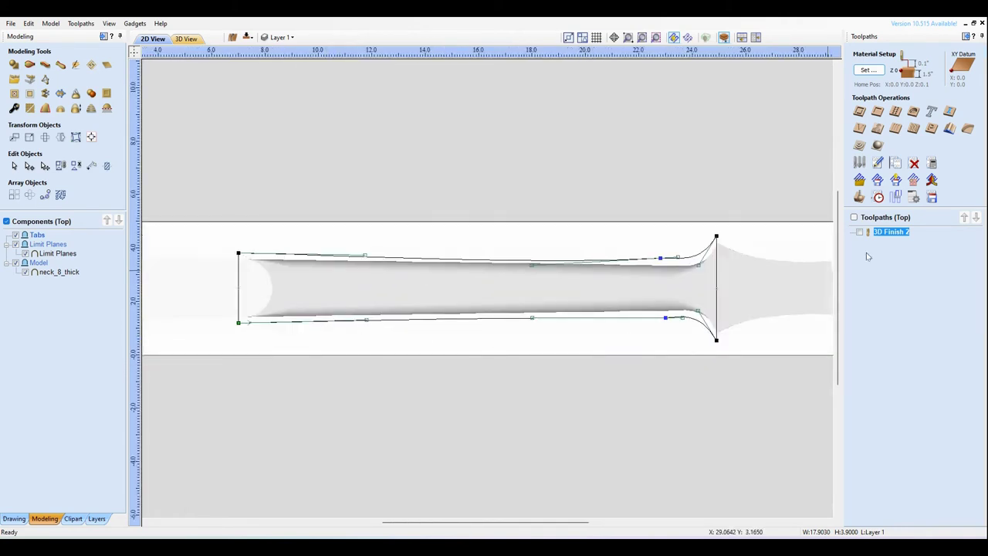
{"action": "scroll", "coordinate": [527, 293], "scroll_direction": "down", "scroll_amount": 2}
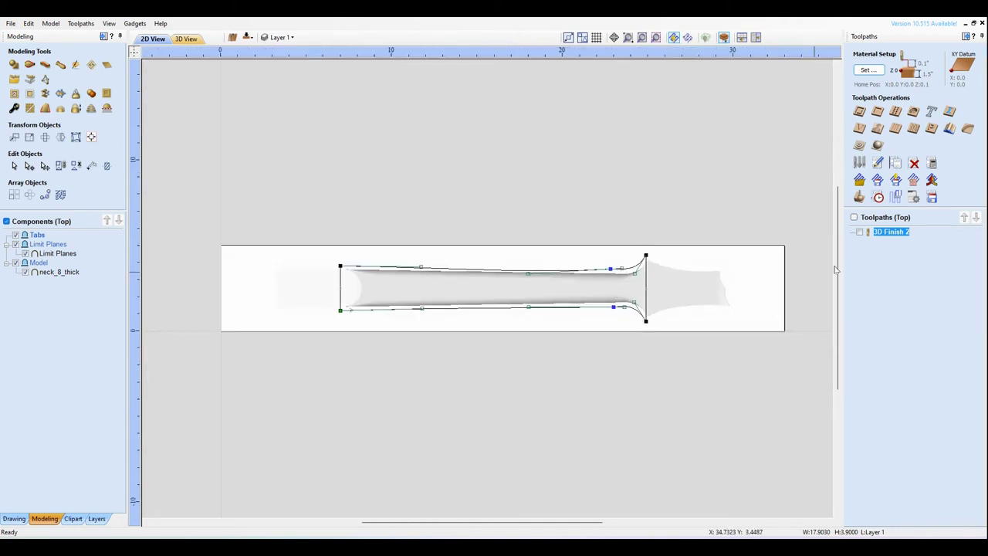
- Recalculate 3D Finish 2 with the tightened boundary, reset the preview, and simulate the visible toolpath again
{"action": "double_click", "coordinate": [889, 232]}
{"action": "left_click", "coordinate": [871, 361]}
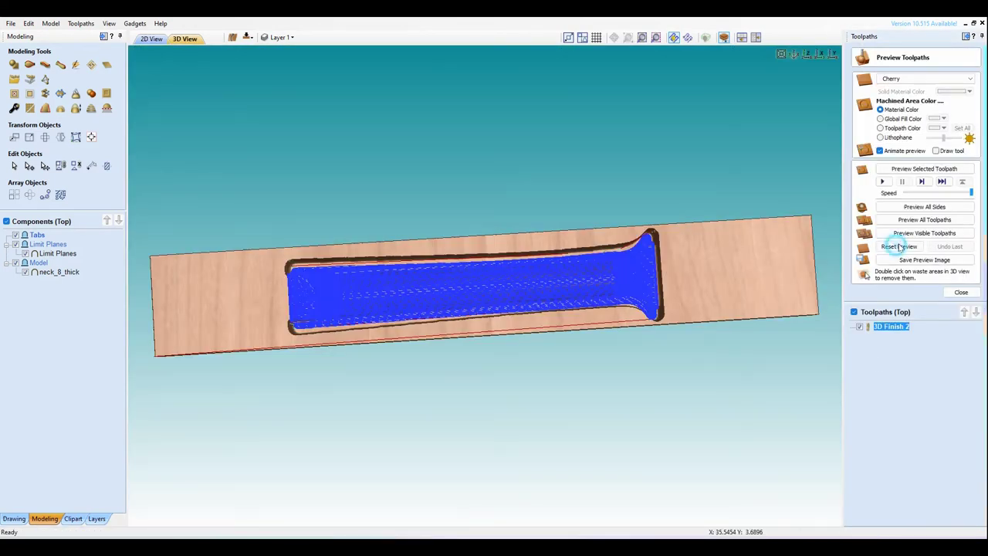
{"action": "left_click", "coordinate": [895, 246]}
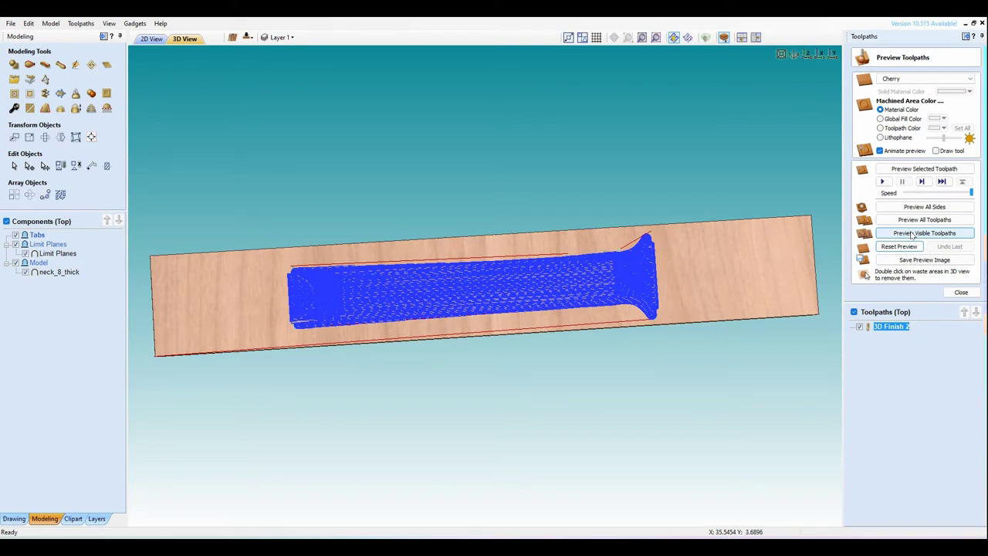
{"action": "left_click", "coordinate": [912, 234]}
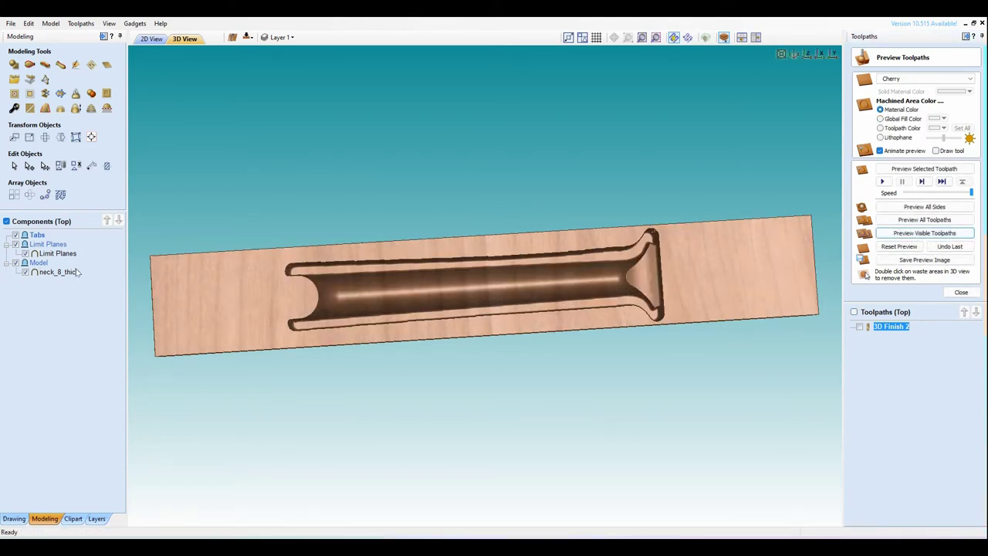
- Rename the Limit Planes component to "middle Limit Planes", close its properties, and return to the 2D view
{"action": "double_click", "coordinate": [58, 253]}
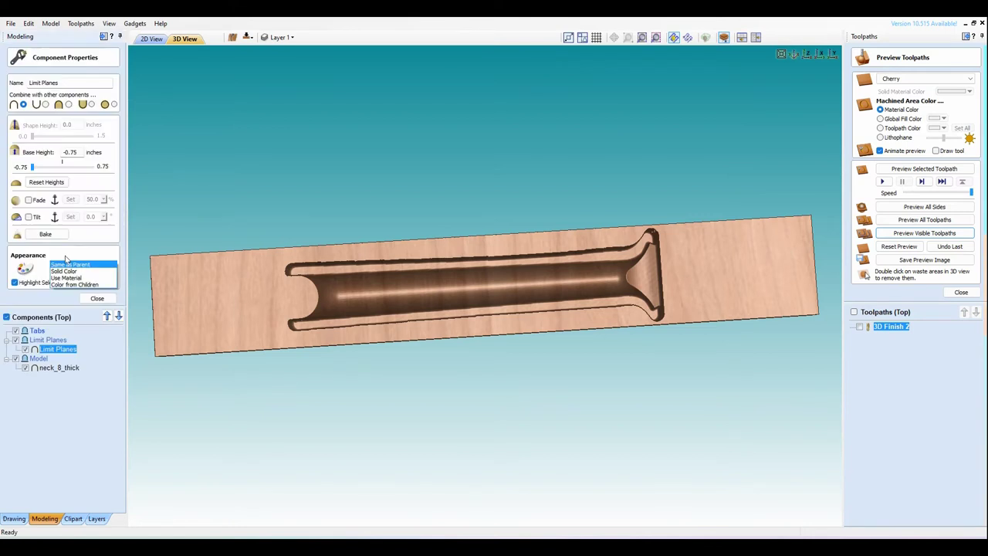
{"action": "left_click", "coordinate": [45, 424]}
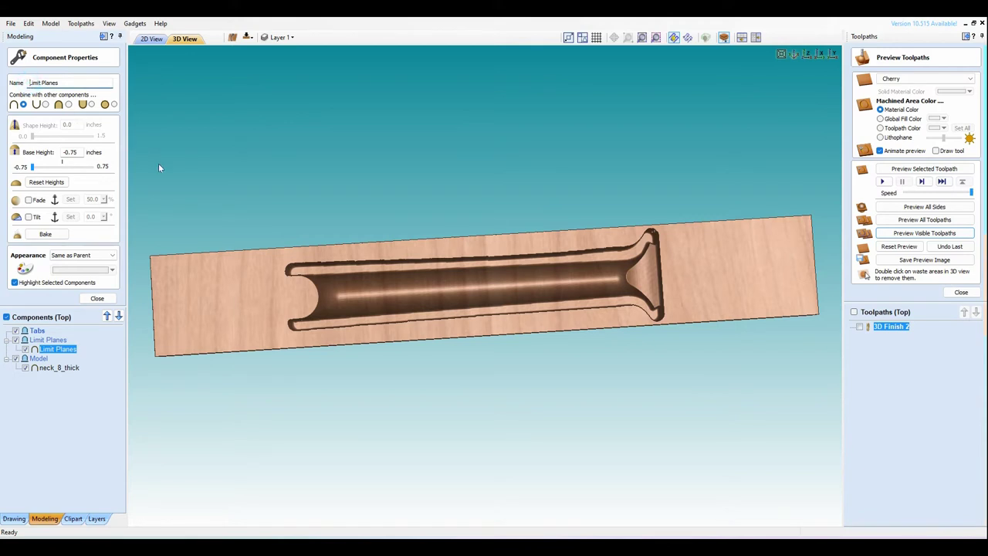
{"action": "type", "text": "middle"}
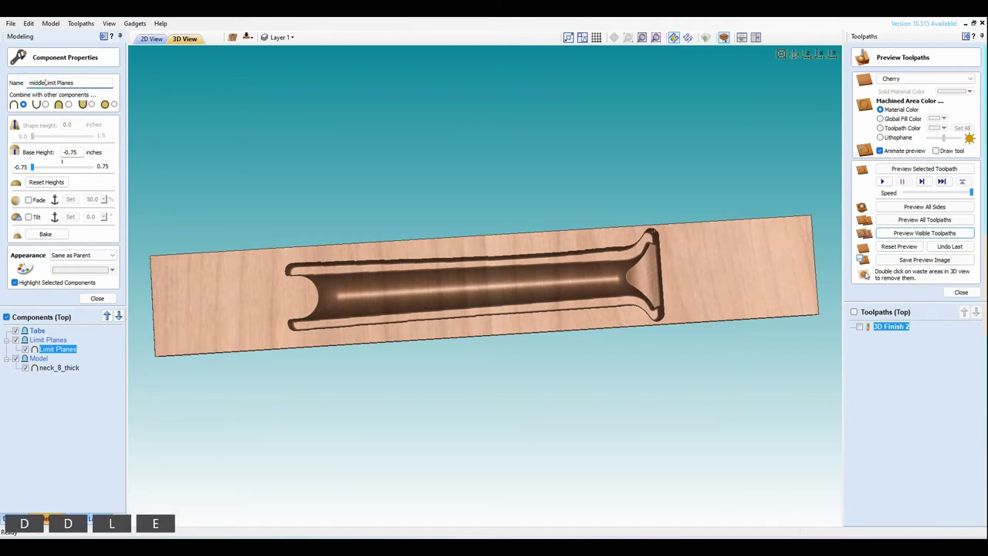
{"action": "key", "text": "Return"}
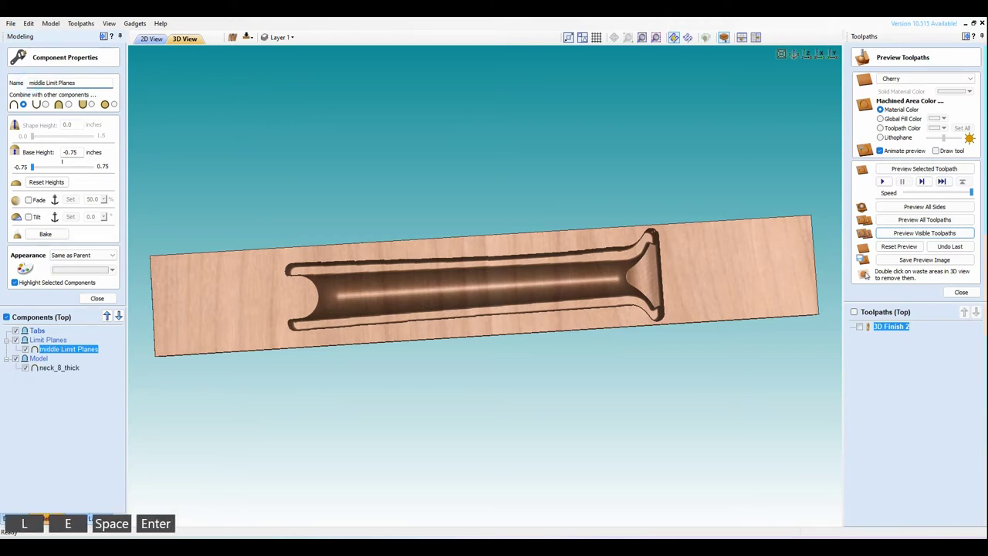
{"action": "scroll", "coordinate": [449, 341], "scroll_direction": "down", "scroll_amount": 3}
{"action": "left_click", "coordinate": [151, 38]}
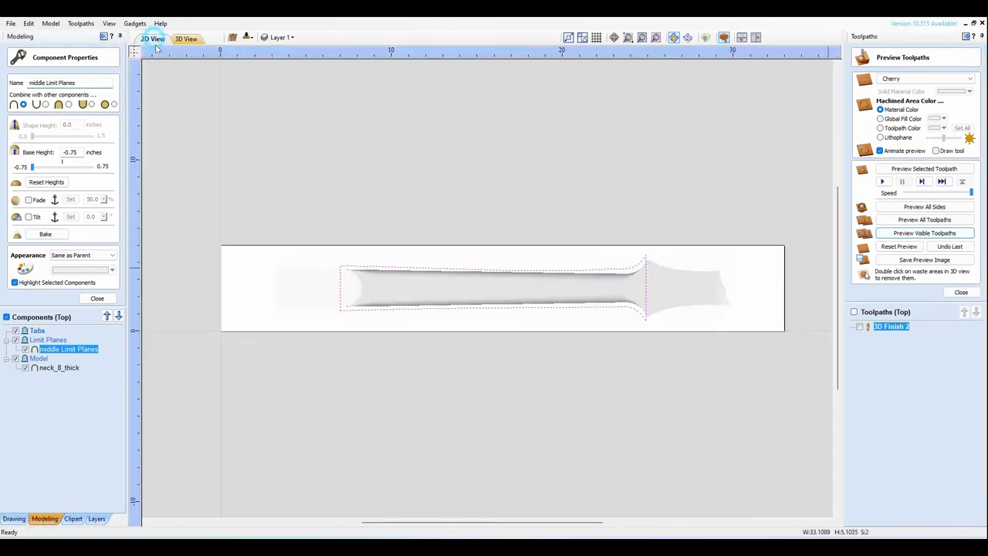
{"action": "left_click", "coordinate": [96, 298]}
- Draw a square-cornered rectangle about 4.26 by 2.73 inches around the neck heel, slightly overlapping the end of the shaft boundary
{"action": "scroll", "coordinate": [298, 320], "scroll_direction": "up", "scroll_amount": 2}
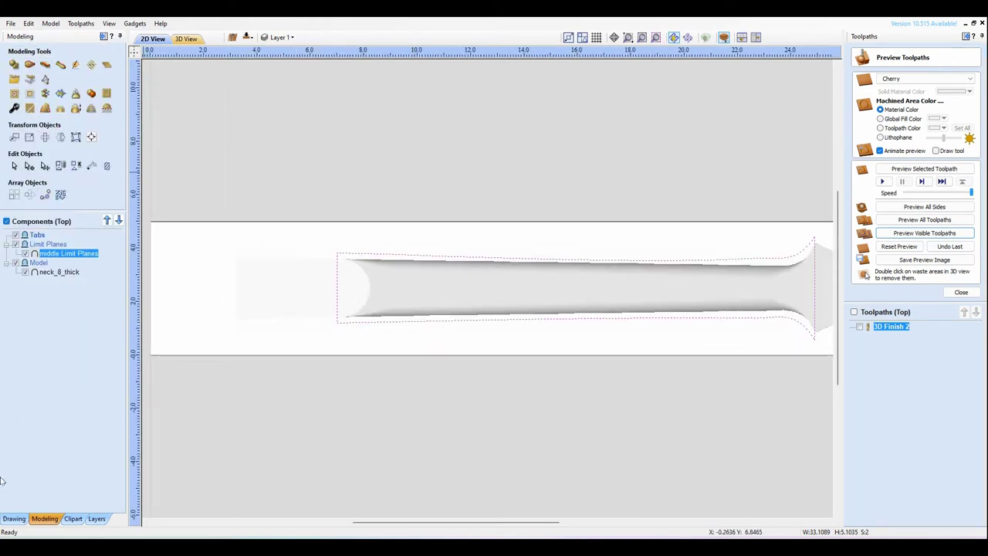
{"action": "left_click", "coordinate": [14, 517]}
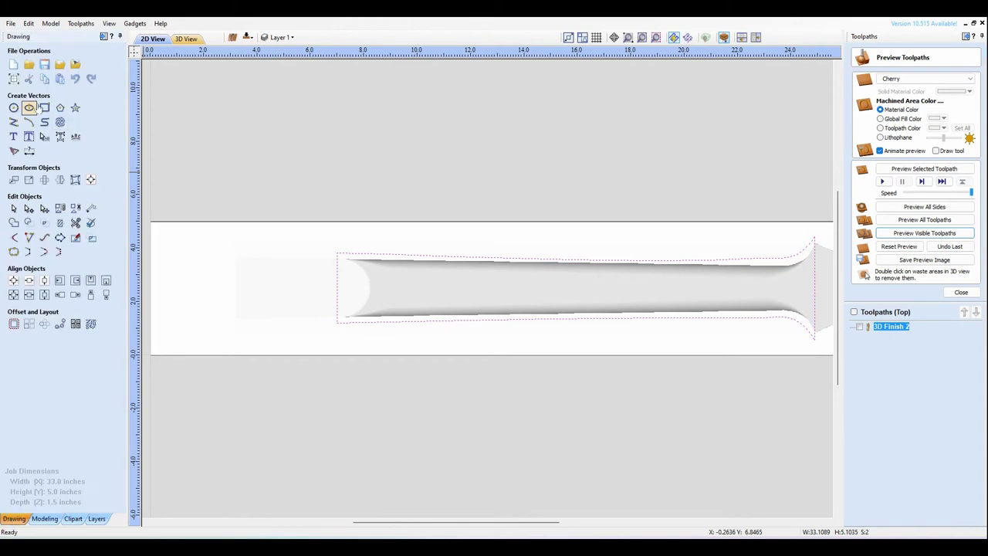
{"action": "left_click", "coordinate": [44, 108]}
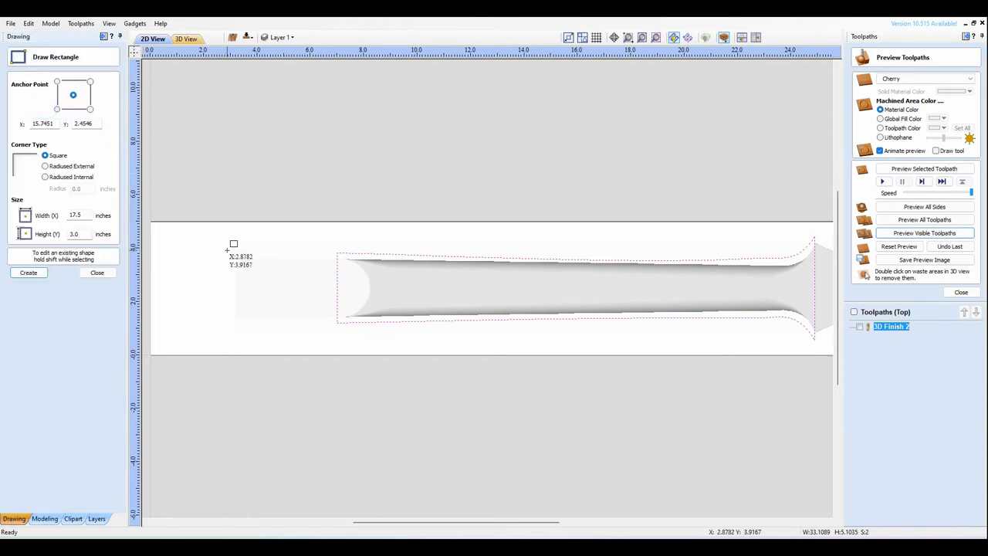
{"action": "mouse_move", "coordinate": [230, 248]}
{"action": "left_mouse_down"}
{"action": "mouse_move", "coordinate": [254, 291]}
{"action": "mouse_move", "coordinate": [344, 325]}
{"action": "left_mouse_up"}
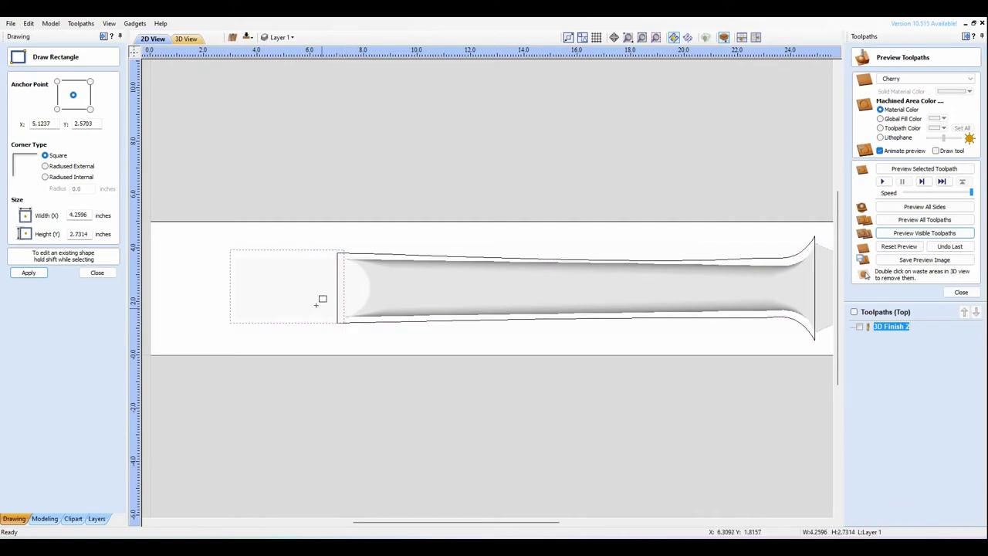
{"action": "key", "text": "Escape"}
- Center the heel rectangle vertically in the material with the alignment tools
{"action": "left_click", "coordinate": [294, 249]}
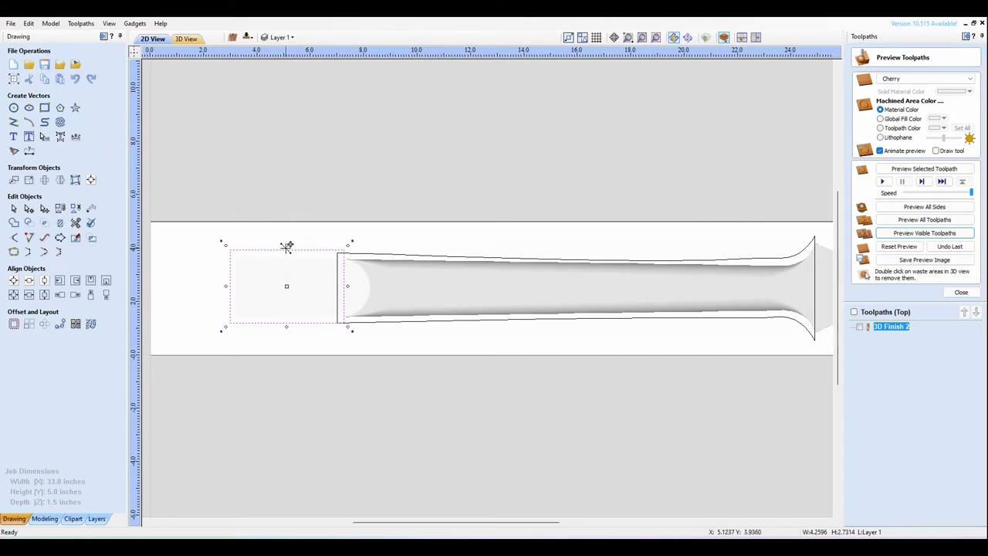
{"action": "left_click_drag", "start_coordinate": [285, 246], "coordinate": [285, 253]}
{"action": "left_click", "coordinate": [91, 181]}
{"action": "left_click", "coordinate": [87, 94]}
{"action": "left_click", "coordinate": [282, 333]}
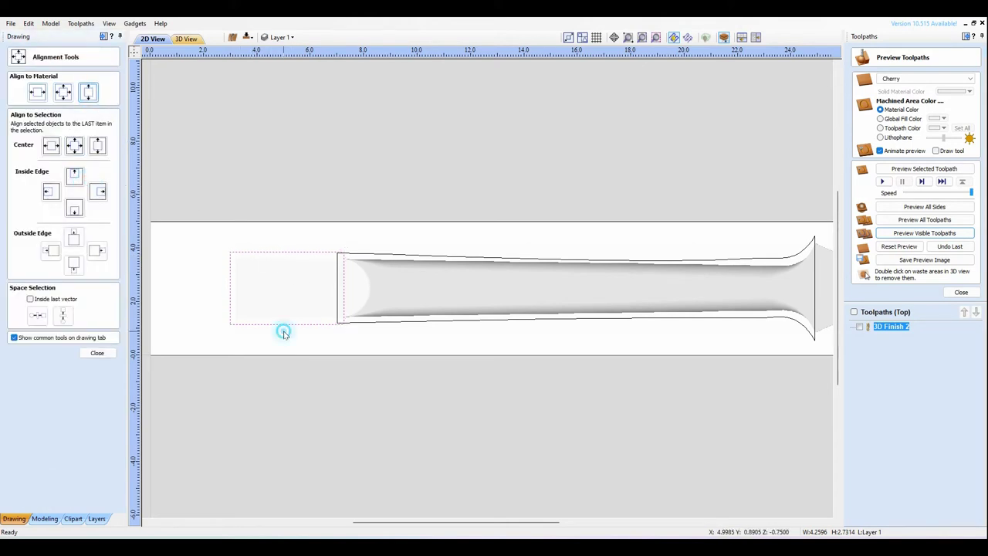
{"action": "scroll", "coordinate": [579, 300], "scroll_direction": "down", "scroll_amount": 1}
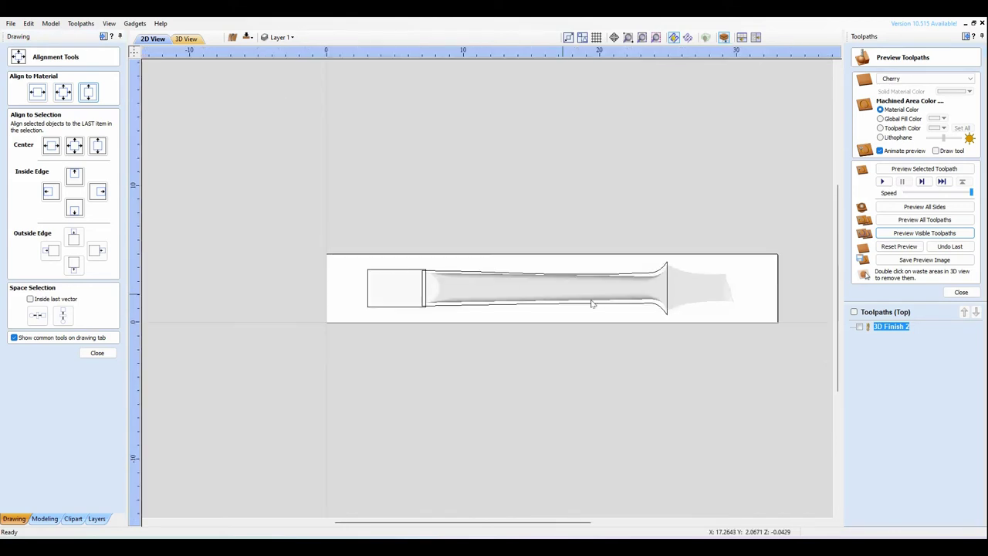
{"action": "scroll", "coordinate": [699, 296], "scroll_direction": "up", "scroll_amount": 3}
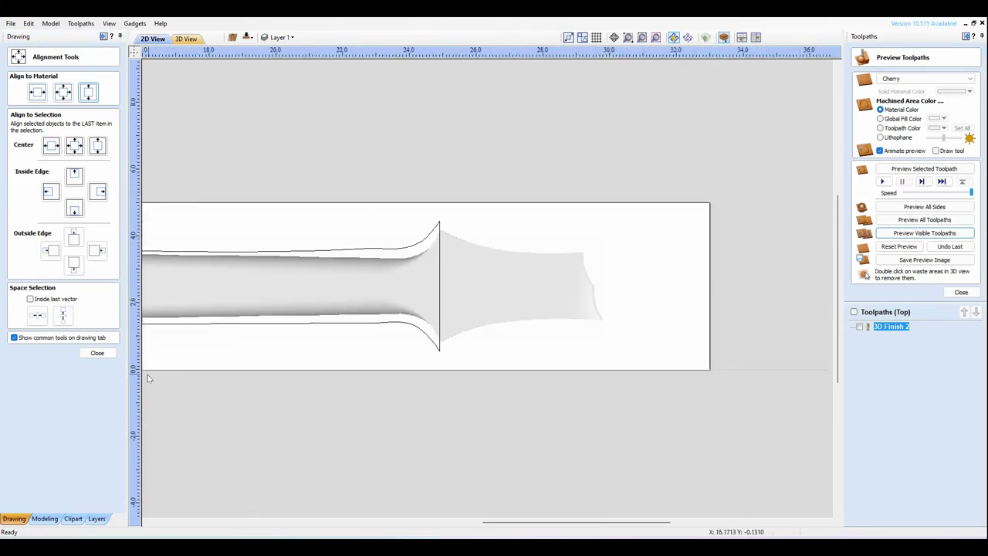
{"action": "left_click", "coordinate": [98, 353]}
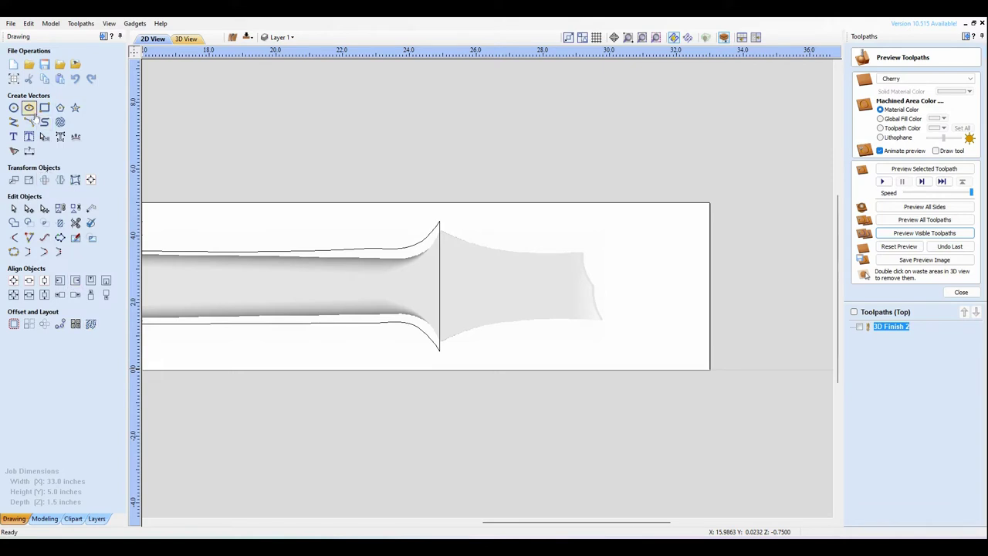
- Draw a rectangle about 5.0 by 3.9 inches around the headstock, starting at the shaft boundary's flared corner, and stretch it to about 3.96 inches high
{"action": "left_click", "coordinate": [44, 107]}
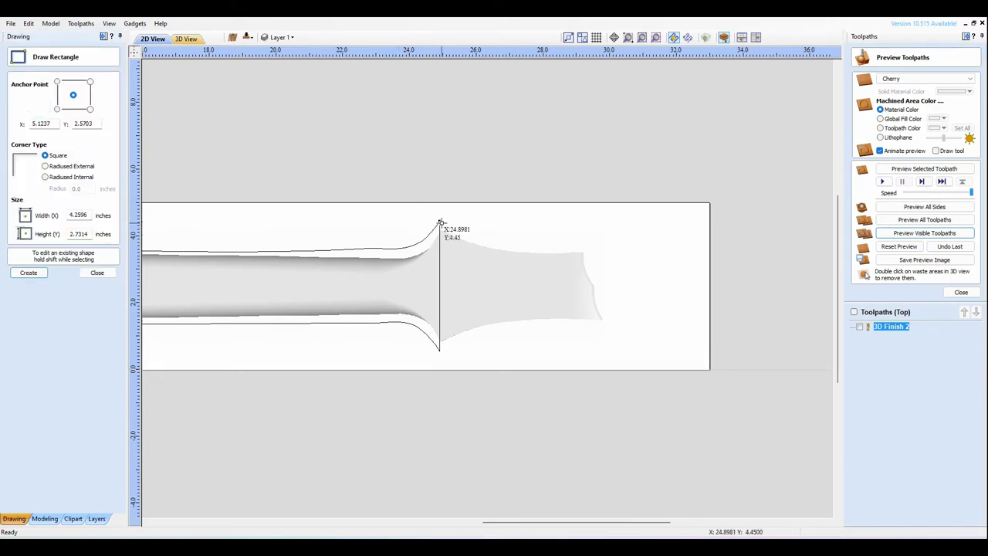
{"action": "scroll", "coordinate": [440, 231], "scroll_direction": "up", "scroll_amount": 2}
{"action": "scroll", "coordinate": [744, 333], "scroll_direction": "up", "scroll_amount": 2}
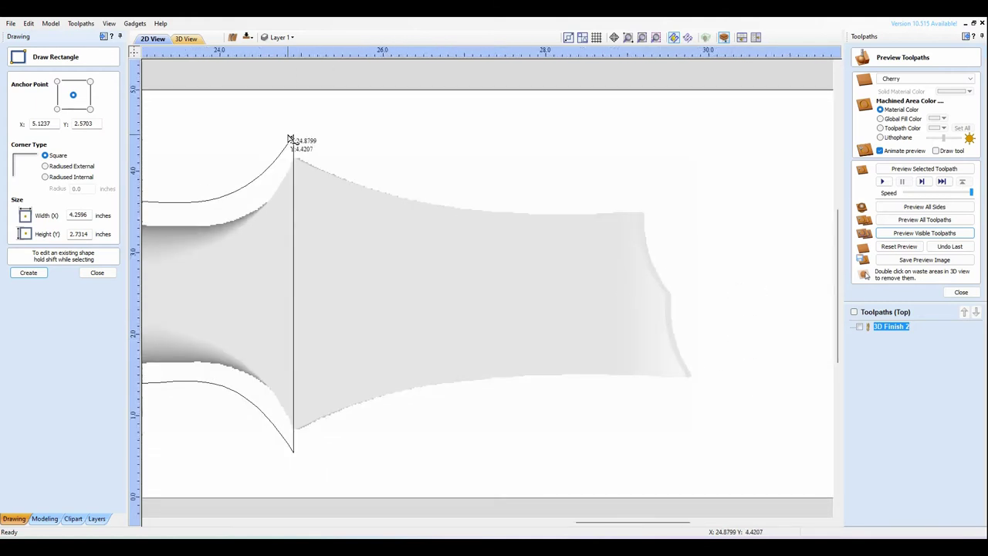
{"action": "mouse_move", "coordinate": [291, 138]}
{"action": "left_mouse_down"}
{"action": "mouse_move", "coordinate": [476, 417]}
{"action": "mouse_move", "coordinate": [655, 426]}
{"action": "mouse_move", "coordinate": [694, 435]}
{"action": "mouse_move", "coordinate": [699, 455]}
{"action": "left_mouse_up"}
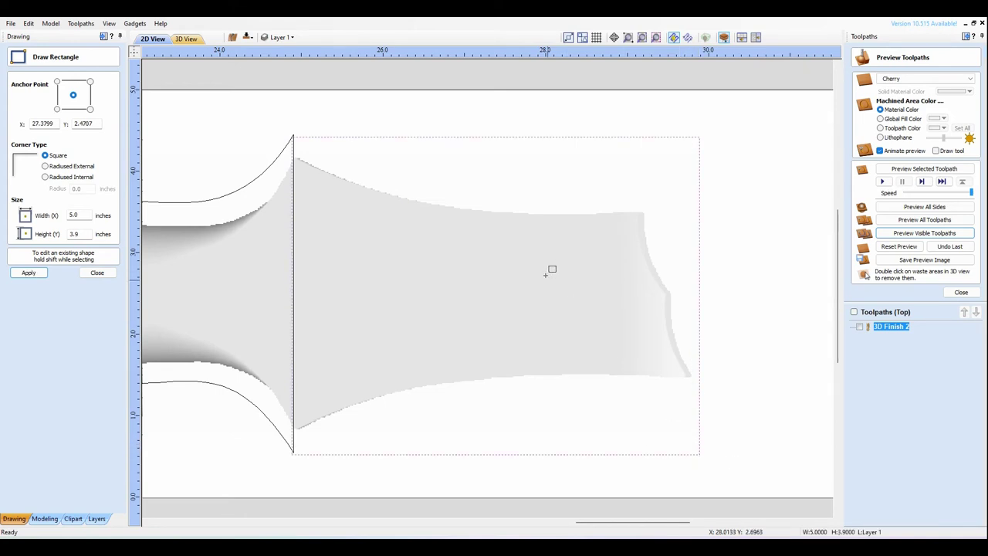
{"action": "key", "text": "Escape"}
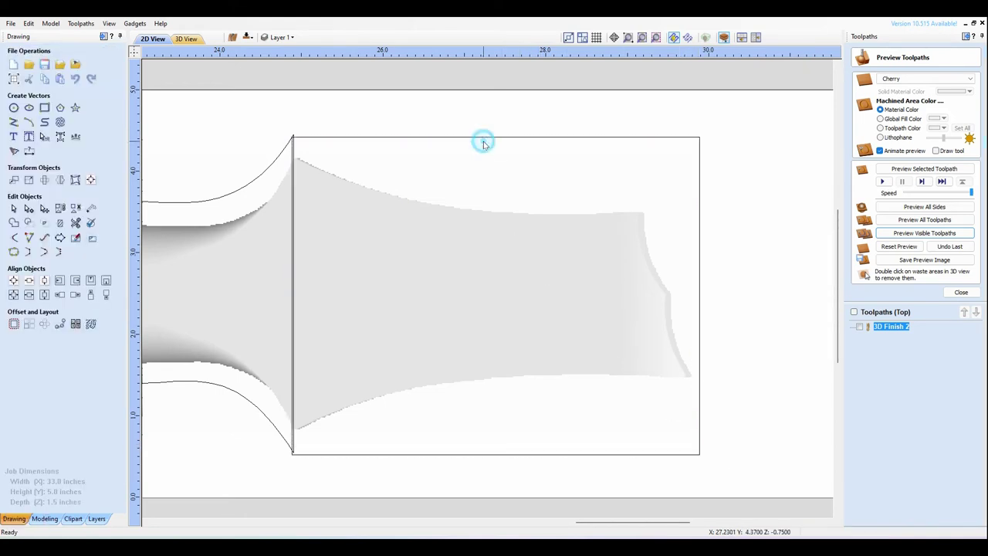
{"action": "left_click", "coordinate": [486, 138]}
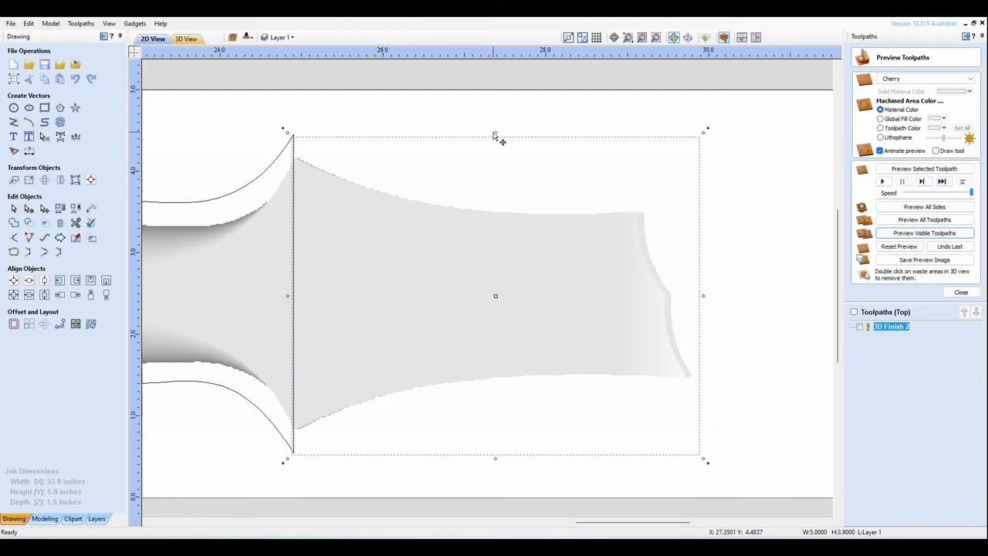
{"action": "left_click_drag", "start_coordinate": [497, 133], "coordinate": [497, 131]}
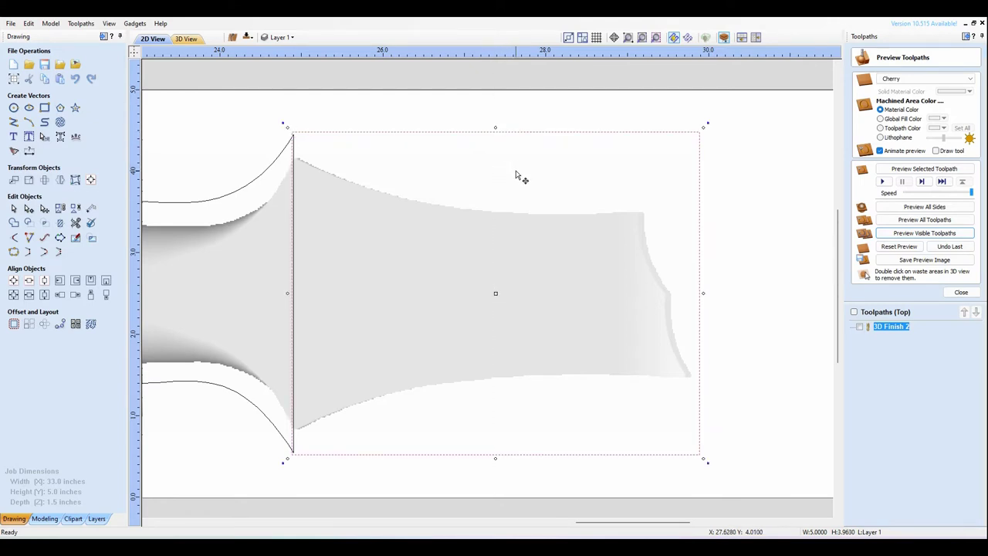
- Node-edit the headstock rectangle: move its upper outer corner inward, insert a smooth point midway along the upper edge, and pull it toward the headstock
{"action": "left_click", "coordinate": [566, 197]}
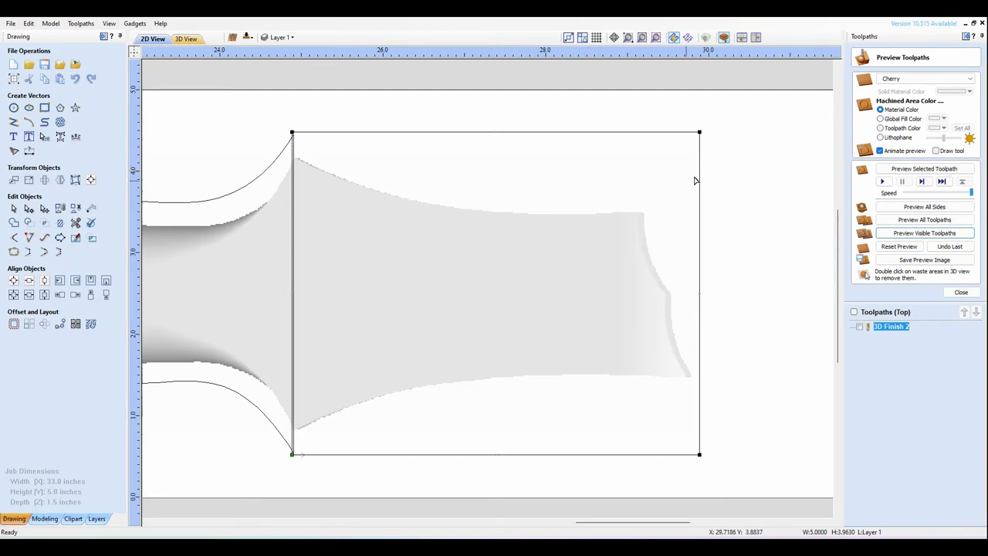
{"action": "left_click_drag", "start_coordinate": [699, 133], "coordinate": [668, 194]}
{"action": "right_click", "coordinate": [478, 160]}
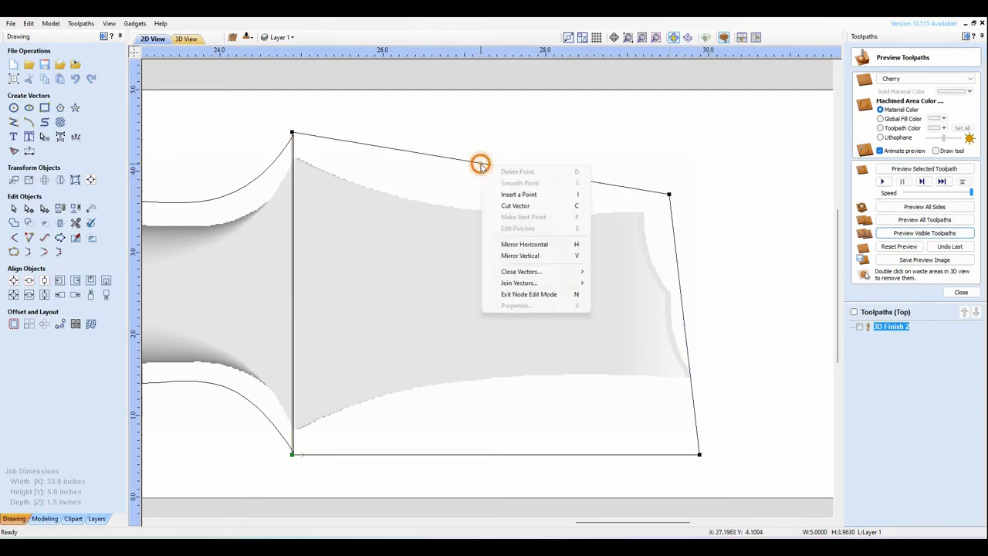
{"action": "left_click", "coordinate": [531, 193]}
{"action": "right_click", "coordinate": [481, 164]}
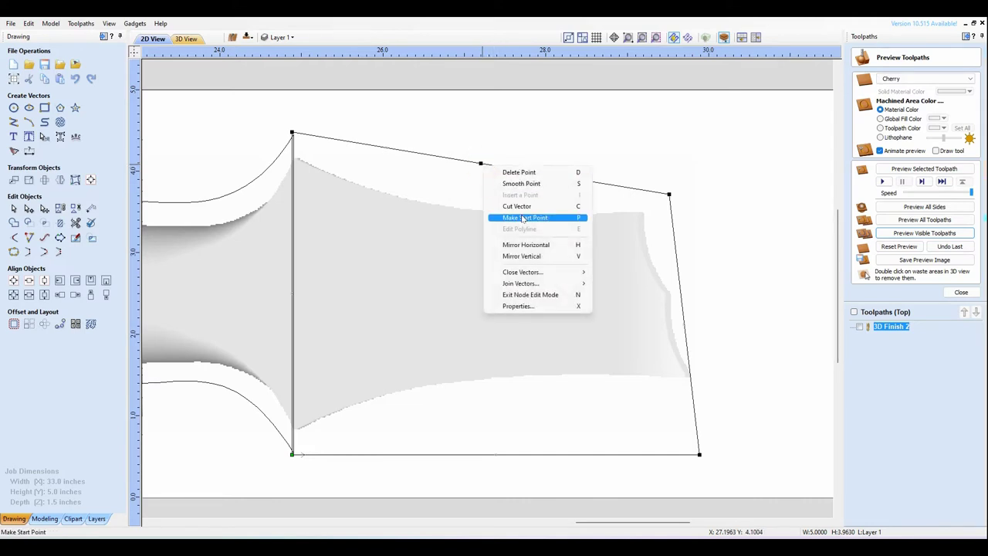
{"action": "left_click", "coordinate": [522, 184]}
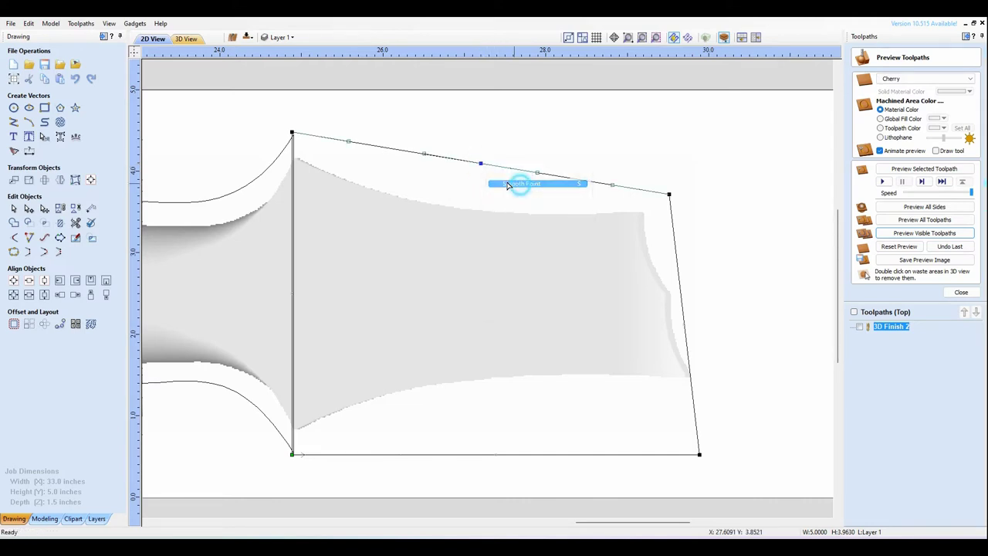
{"action": "left_click", "coordinate": [480, 164]}
{"action": "left_click_drag", "start_coordinate": [480, 164], "coordinate": [475, 194]}
- Move the headstock boundary's lower outer corner inward, insert a smooth point midway along the lower edge, pull it toward the headstock, and leave node editing
{"action": "left_click_drag", "start_coordinate": [699, 455], "coordinate": [699, 405]}
{"action": "right_click", "coordinate": [532, 429]}
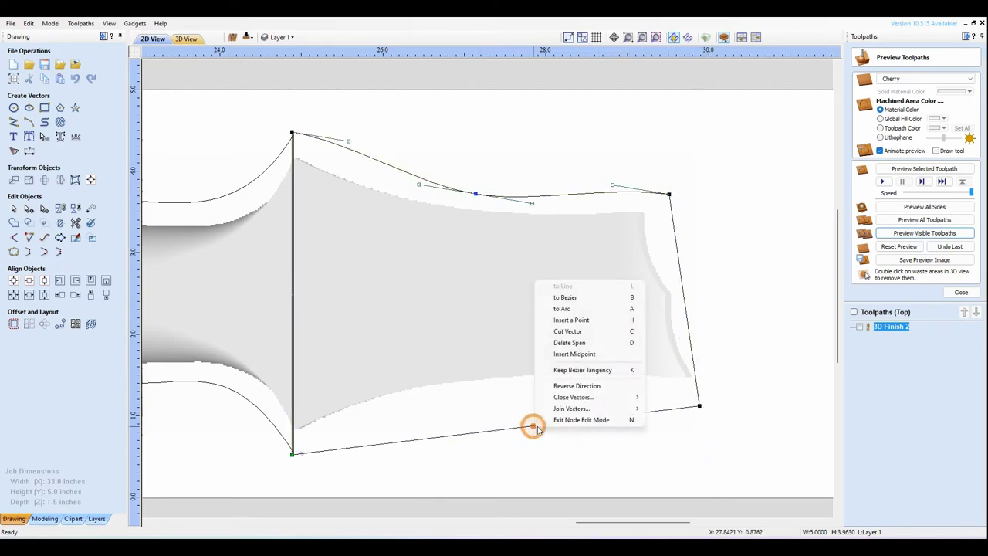
{"action": "right_click", "coordinate": [493, 434]}
{"action": "left_click", "coordinate": [540, 315]}
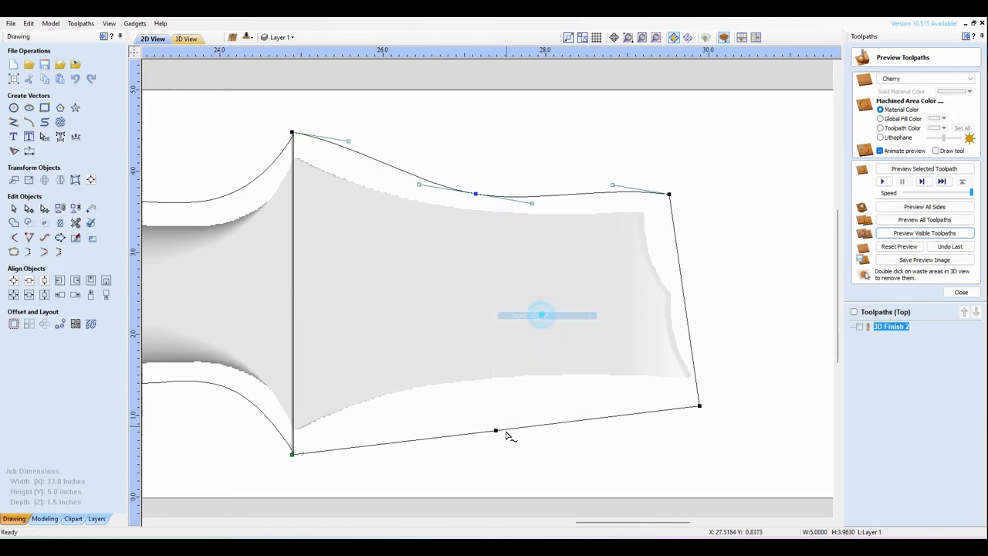
{"action": "right_click", "coordinate": [497, 429]}
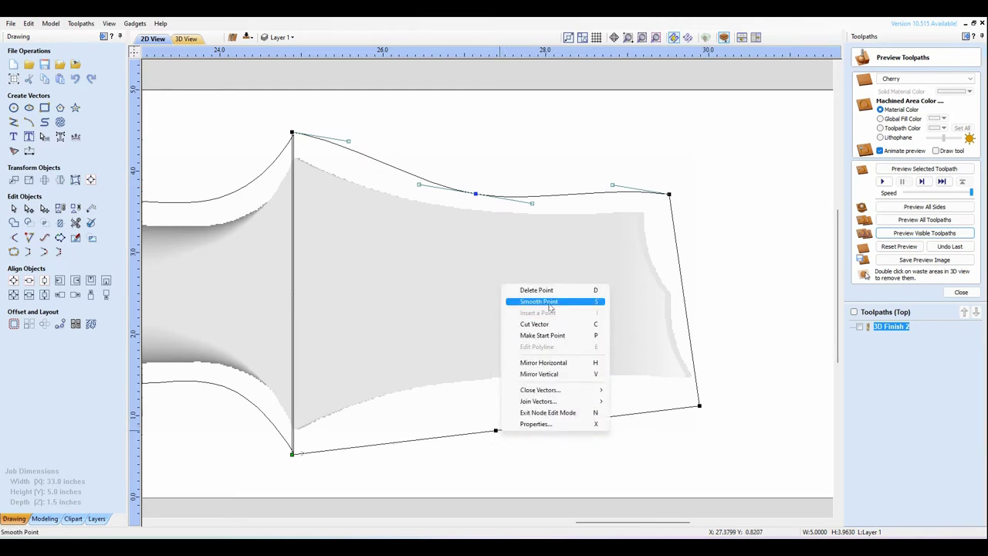
{"action": "left_click", "coordinate": [548, 301]}
{"action": "left_click_drag", "start_coordinate": [497, 431], "coordinate": [497, 395]}
{"action": "scroll", "coordinate": [595, 388], "scroll_direction": "down", "scroll_amount": 6}
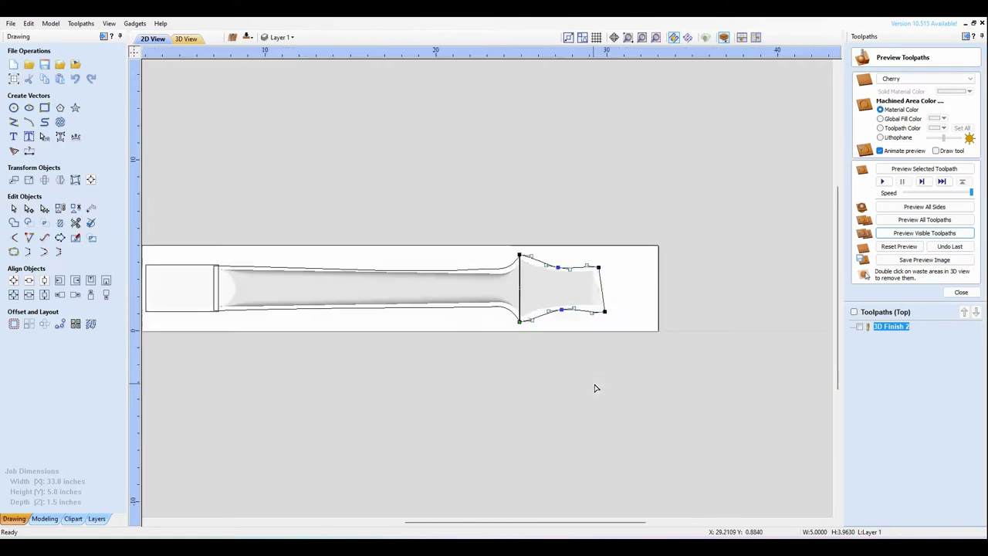
{"action": "scroll", "coordinate": [548, 295], "scroll_direction": "up", "scroll_amount": 6}
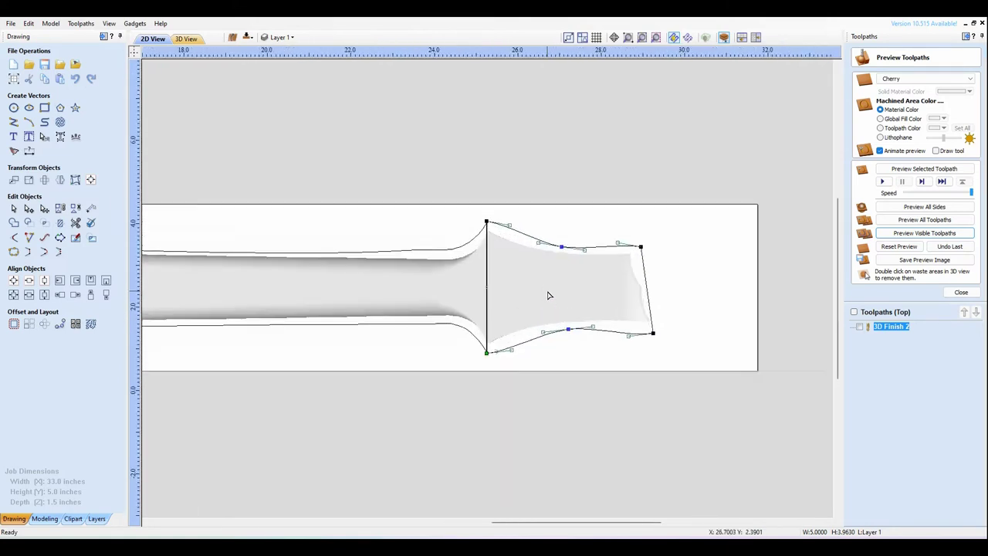
{"action": "scroll", "coordinate": [548, 295], "scroll_direction": "down", "scroll_amount": 2}
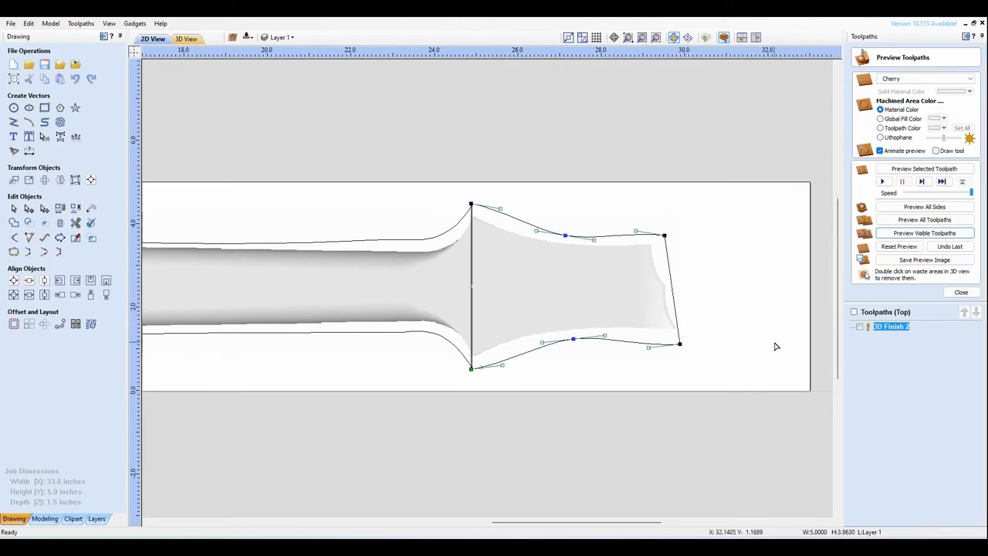
{"action": "left_click", "coordinate": [737, 352]}
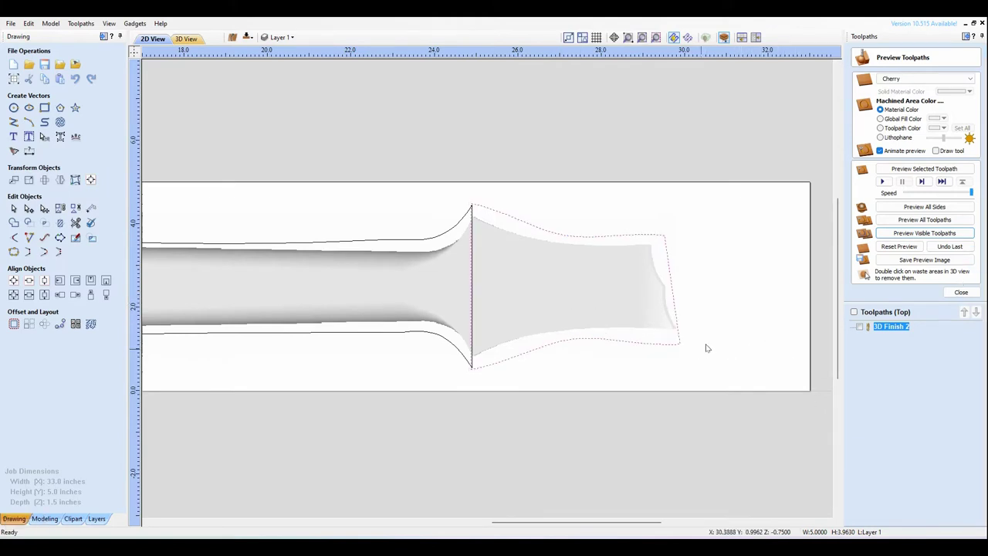
{"action": "scroll", "coordinate": [703, 348], "scroll_direction": "down", "scroll_amount": 4}
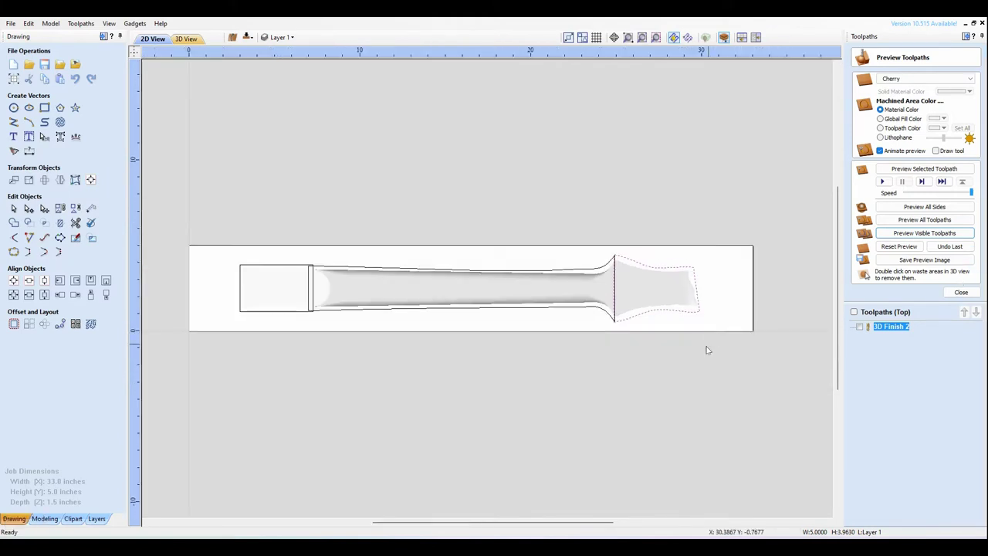
- Rename the shaft's finishing toolpath to 3D Finish middle and recalculate it
{"action": "double_click", "coordinate": [891, 326]}
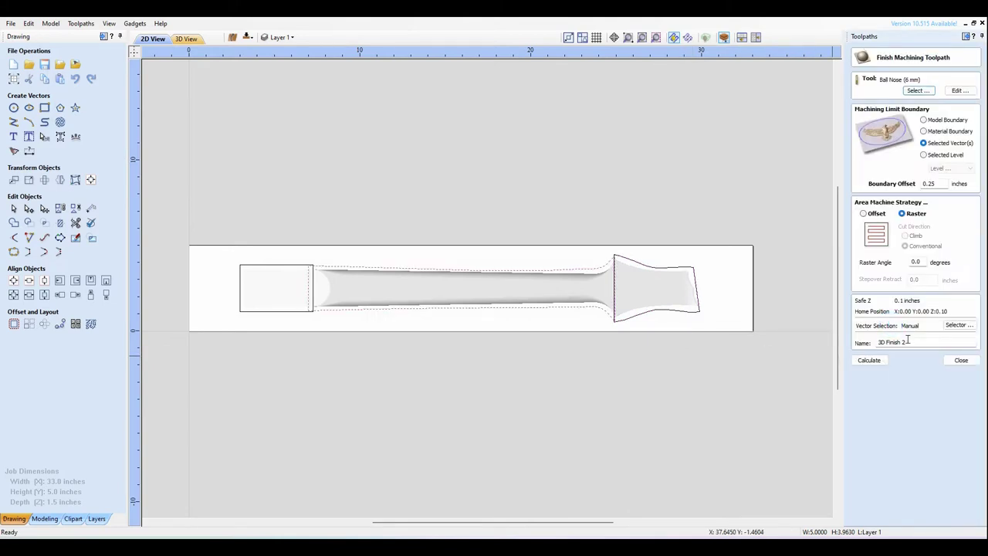
{"action": "double_click", "coordinate": [901, 341]}
{"action": "type", "text": "mi"}
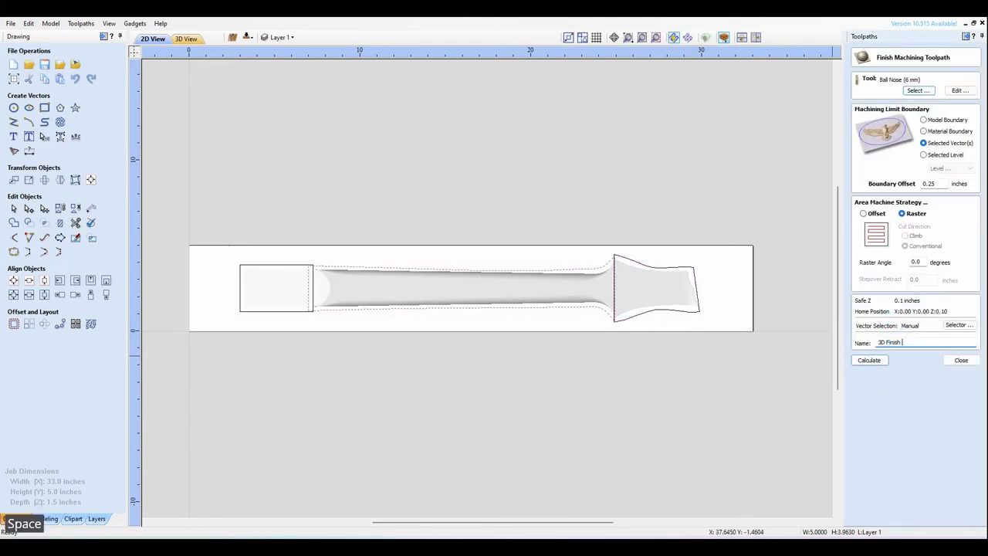
{"action": "type", "text": "ddle"}
{"action": "key", "text": "Return"}
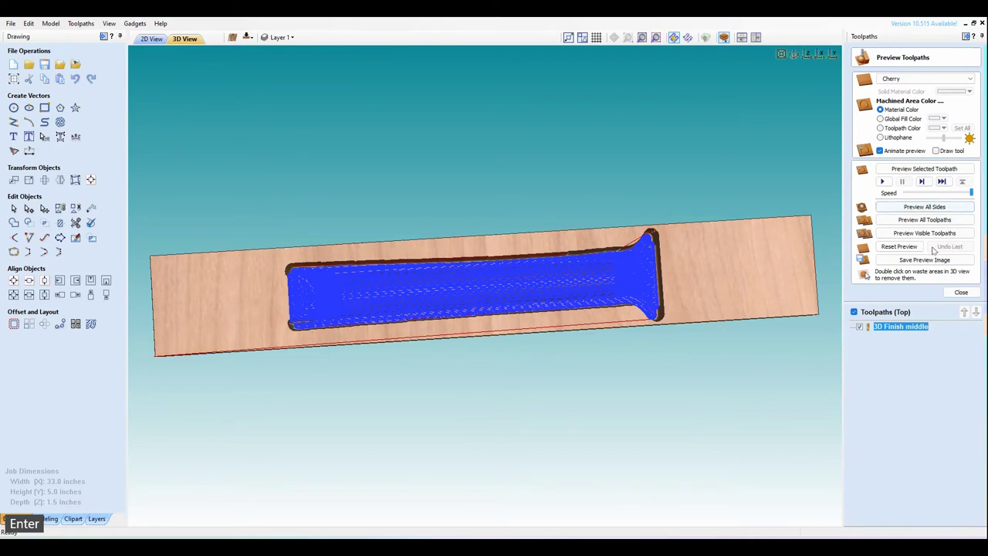
- Duplicate the middle Limit Planes component in the 2D view's modeling components
{"action": "left_click", "coordinate": [152, 38]}
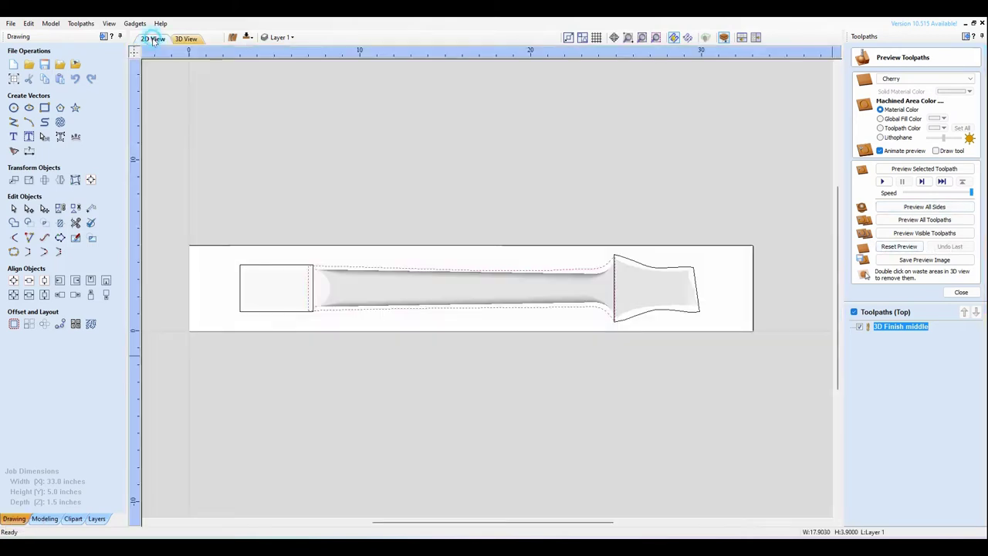
{"action": "scroll", "coordinate": [386, 232], "scroll_direction": "down", "scroll_amount": 2}
{"action": "scroll", "coordinate": [510, 323], "scroll_direction": "up", "scroll_amount": 2}
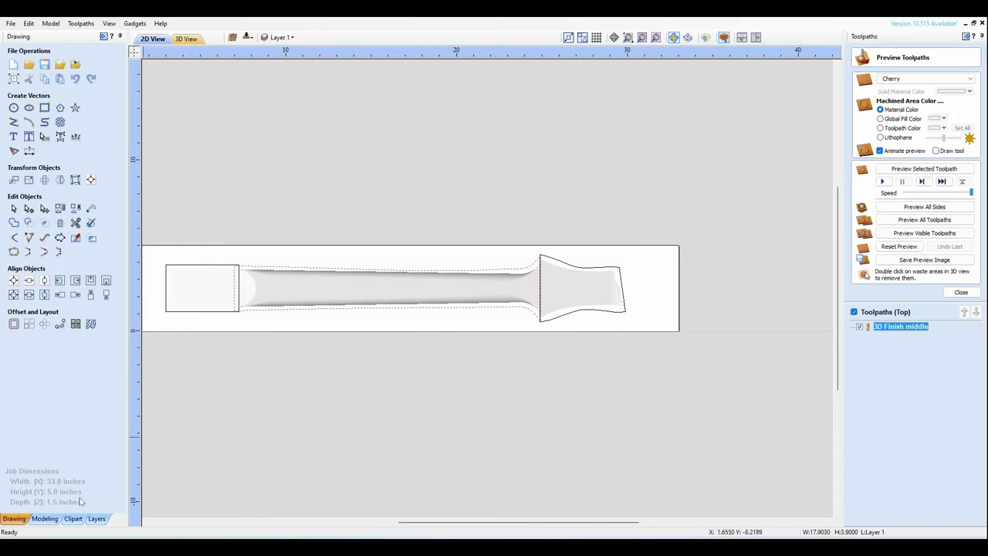
{"action": "left_click", "coordinate": [44, 518]}
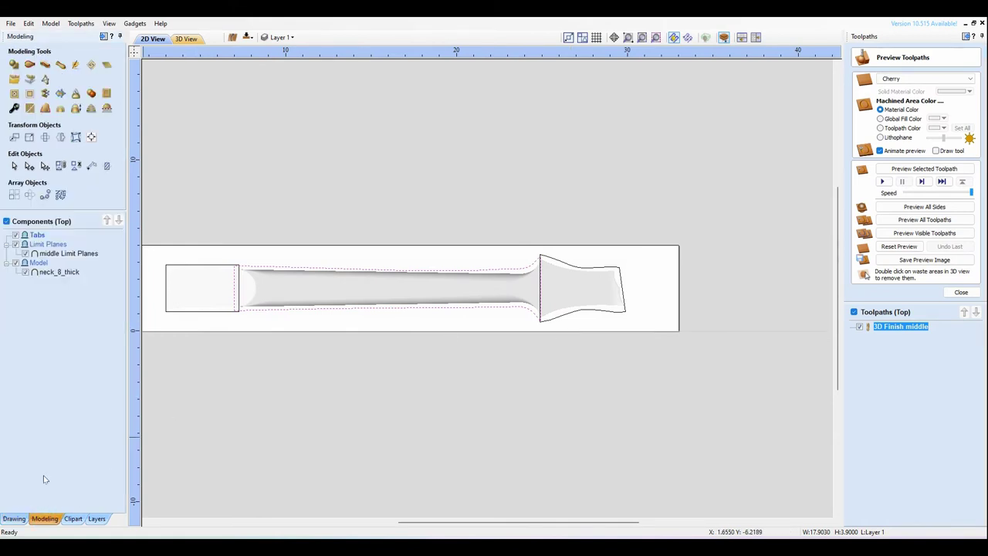
{"action": "left_click", "coordinate": [59, 257]}
{"action": "right_click", "coordinate": [61, 255]}
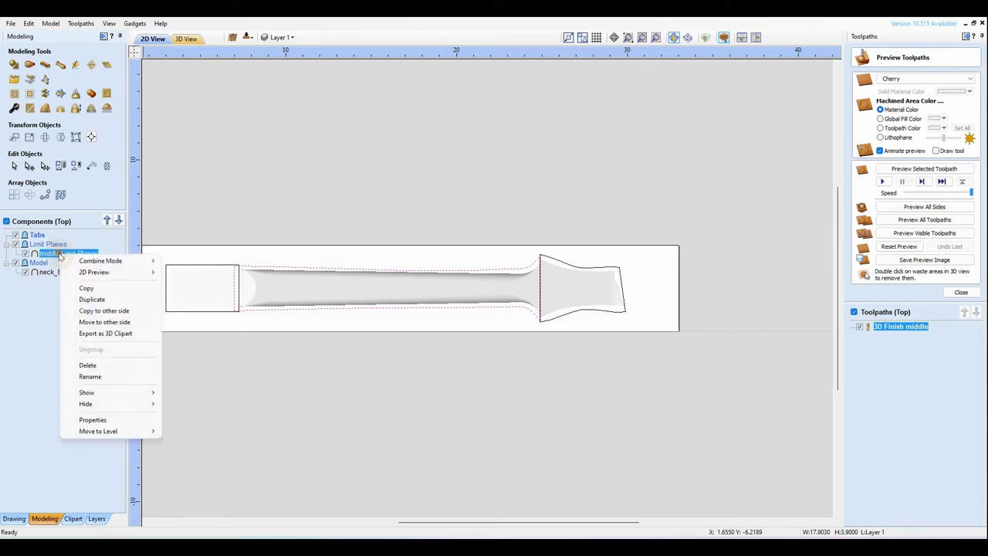
{"action": "left_click", "coordinate": [102, 301]}
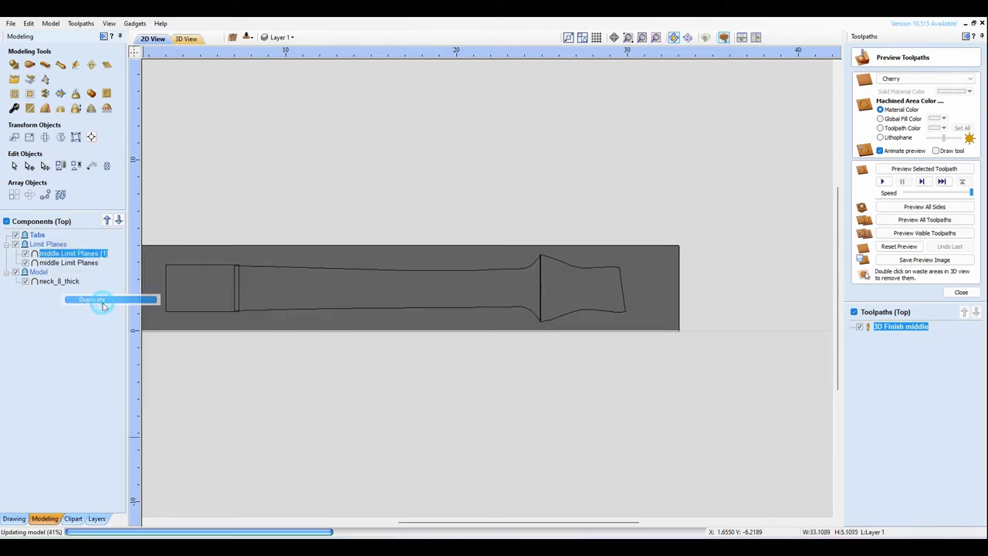
{"action": "left_click", "coordinate": [53, 264]}
{"action": "double_click", "coordinate": [54, 263]}
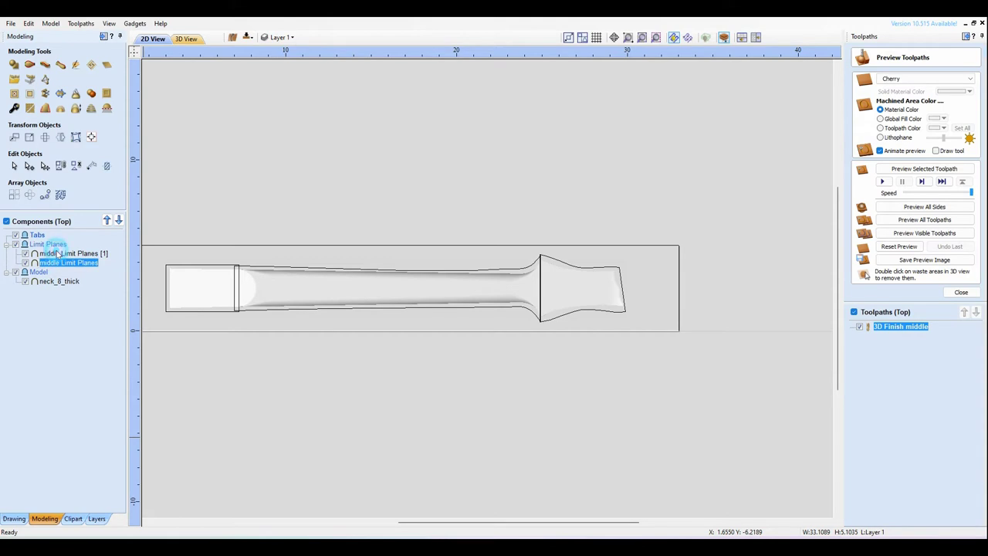
{"action": "left_click", "coordinate": [58, 257]}
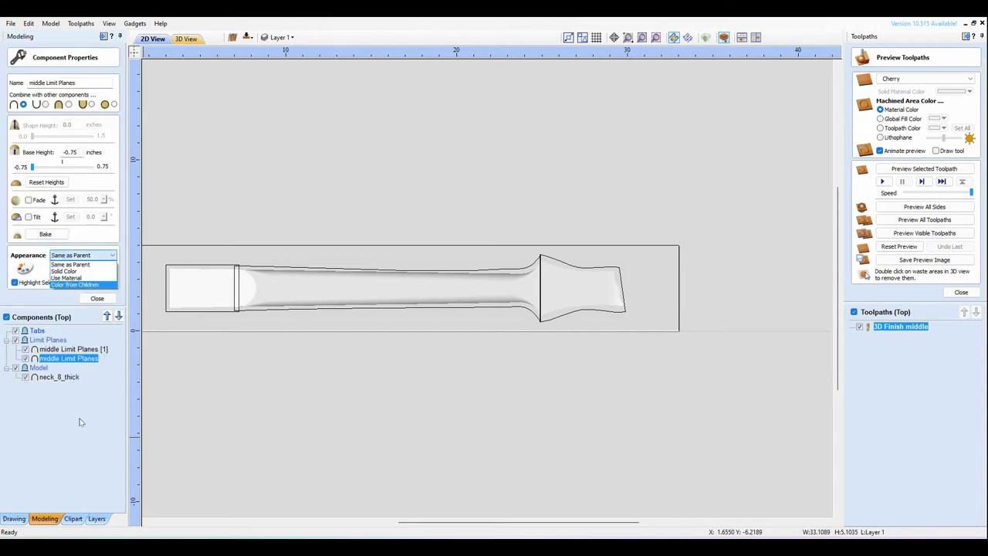
{"action": "left_click", "coordinate": [111, 299]}
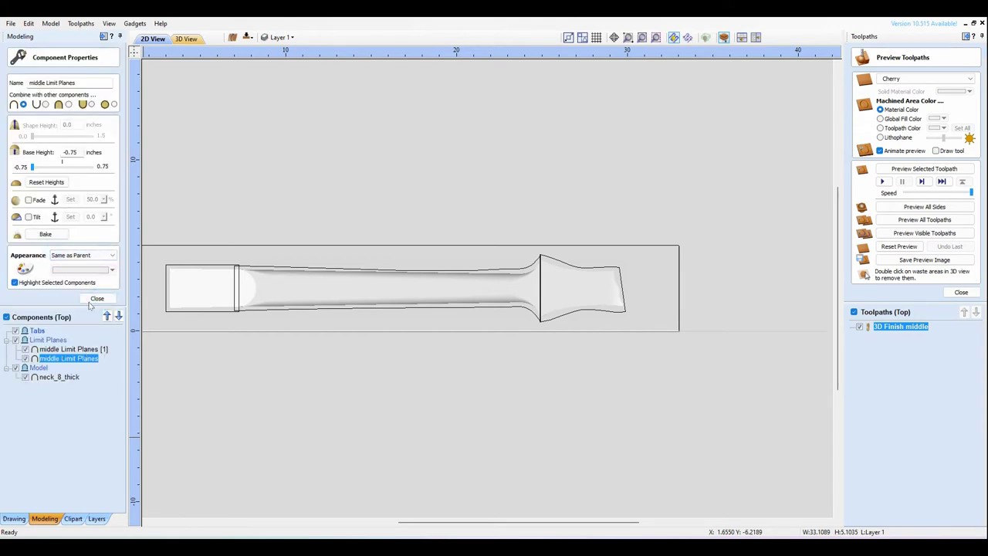
{"action": "left_click", "coordinate": [96, 298]}
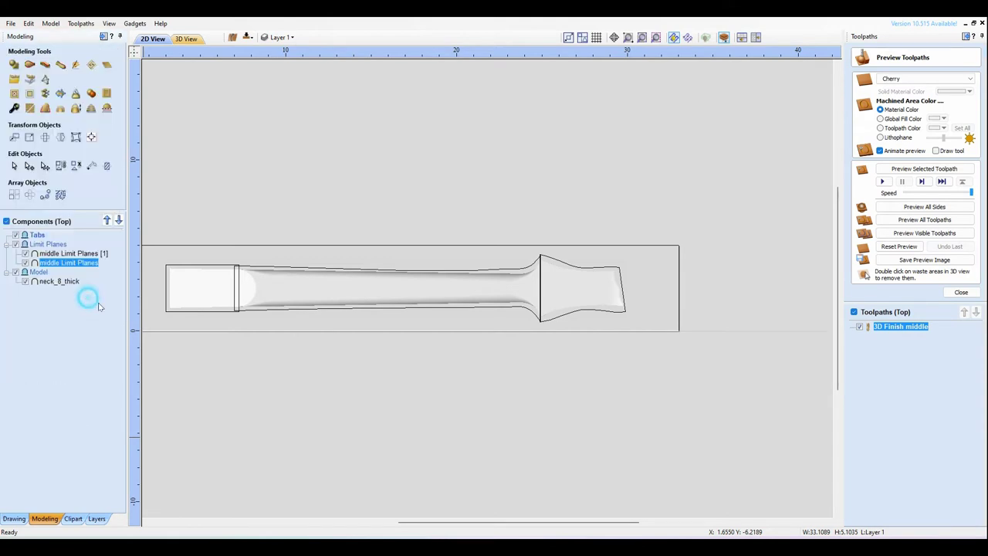
- Rename the duplicated limit plane component to ends Limit Planes [1] and raise its base height to 0.0 inches
{"action": "double_click", "coordinate": [66, 253]}
{"action": "double_click", "coordinate": [39, 82]}
{"action": "type", "text": "ends Limit Planes [1"}
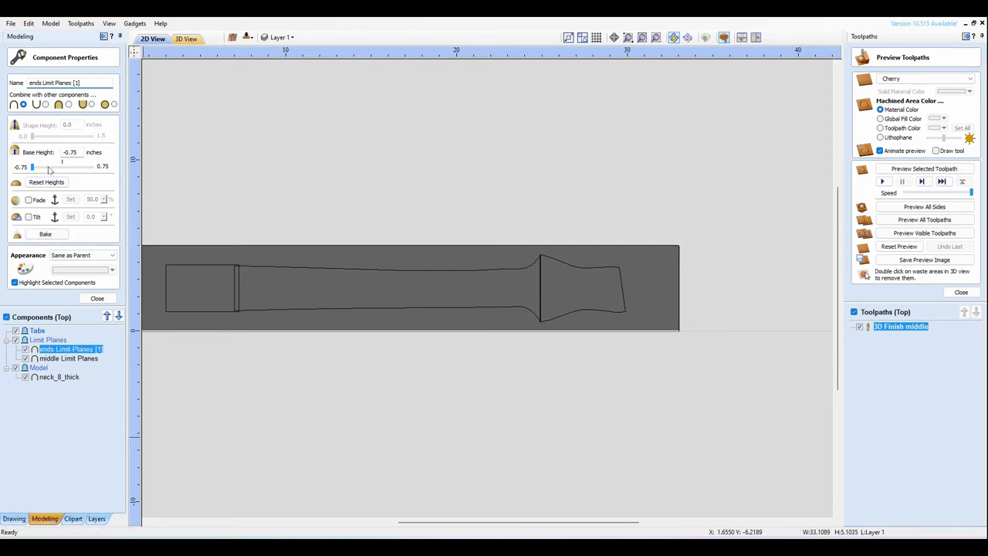
{"action": "left_click_drag", "start_coordinate": [32, 170], "coordinate": [63, 173]}
- Hide the middle Limit Planes component and calculate a 3D finishing toolpath limited to the heel and headstock boundary vectors
{"action": "left_click", "coordinate": [25, 358]}
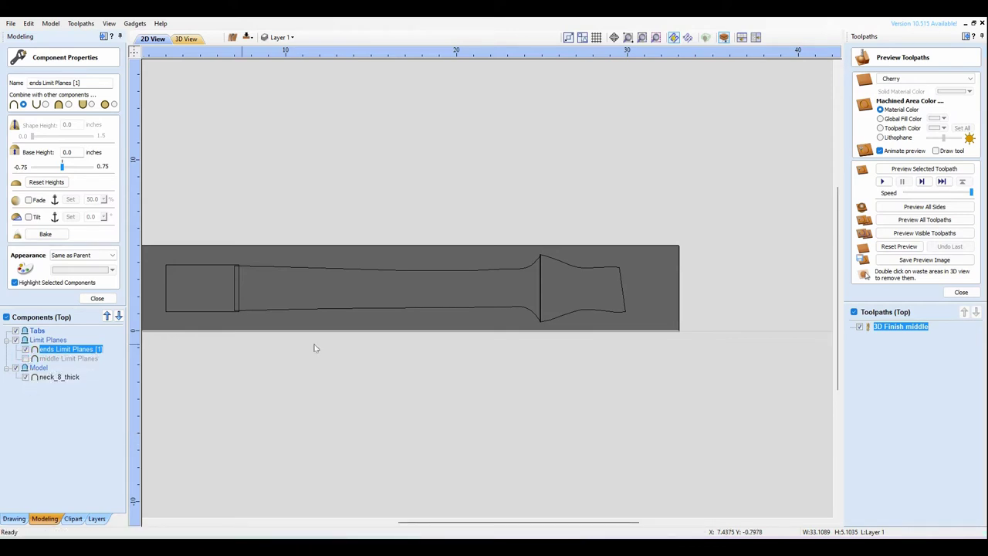
{"action": "left_click", "coordinate": [960, 293]}
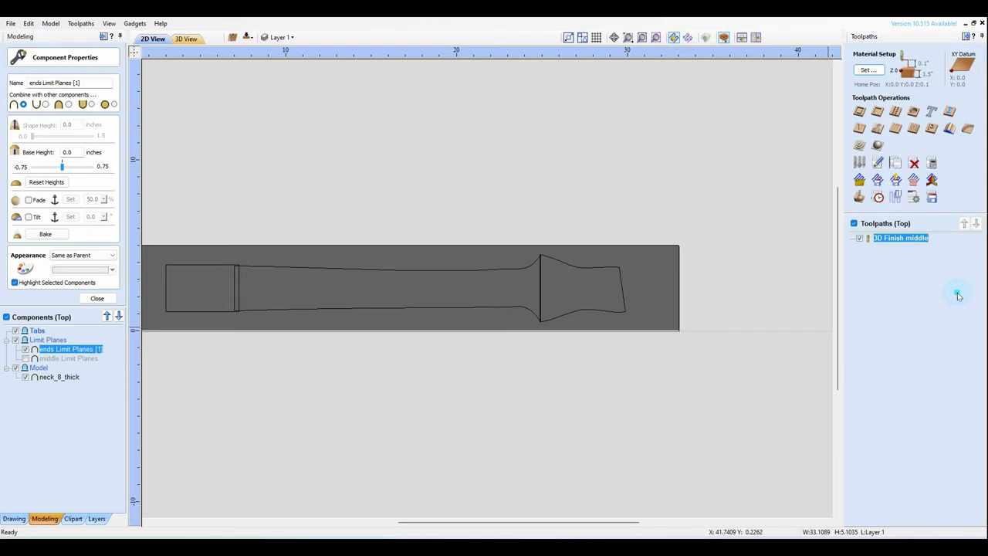
{"action": "left_click", "coordinate": [879, 147]}
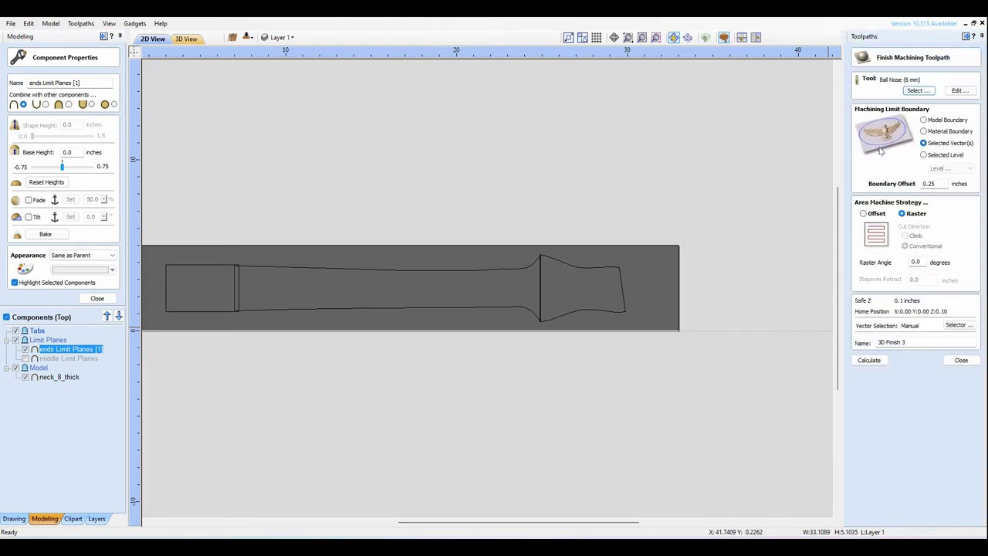
{"action": "left_click", "coordinate": [96, 298]}
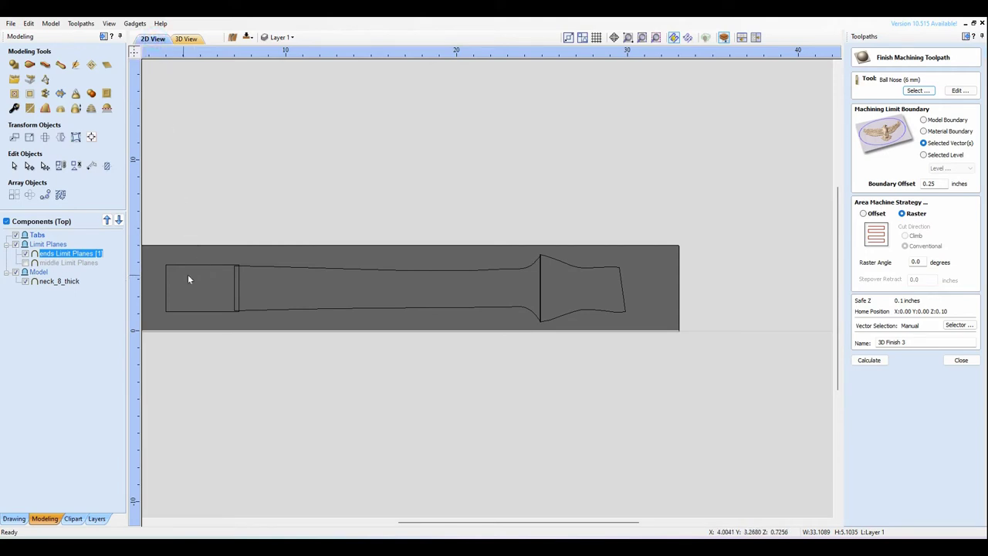
{"action": "left_click", "coordinate": [210, 264]}
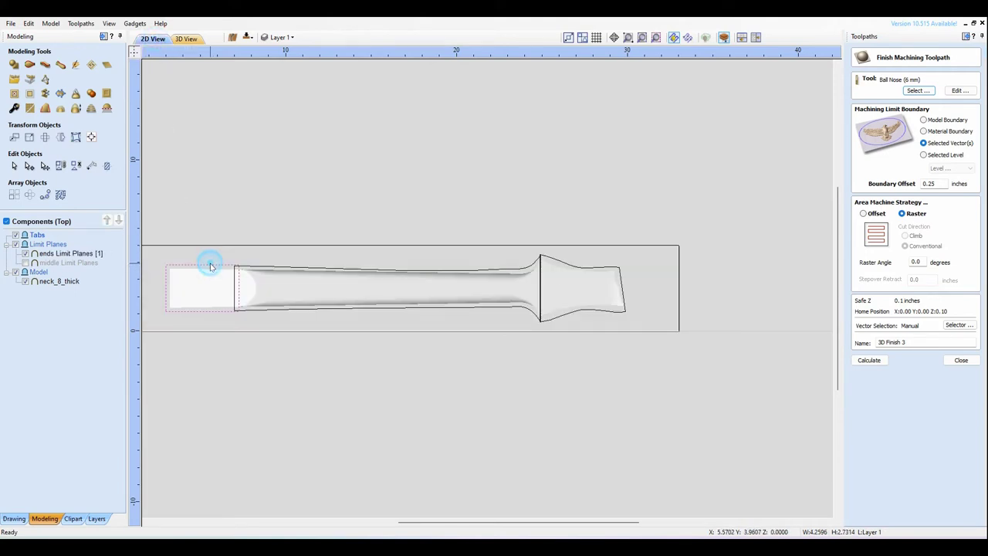
{"action": "left_click", "coordinate": [591, 271], "text": "shift"}
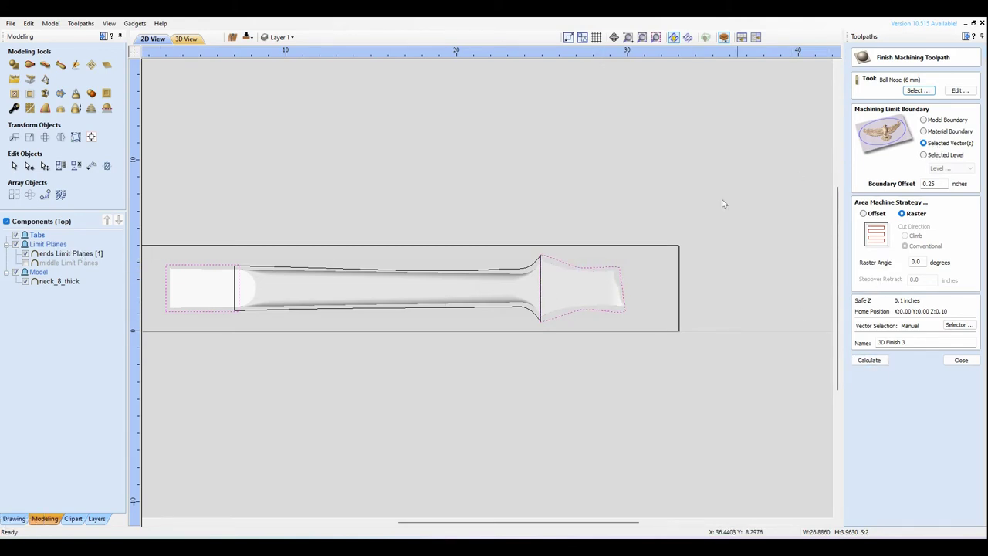
{"action": "left_click", "coordinate": [870, 360]}
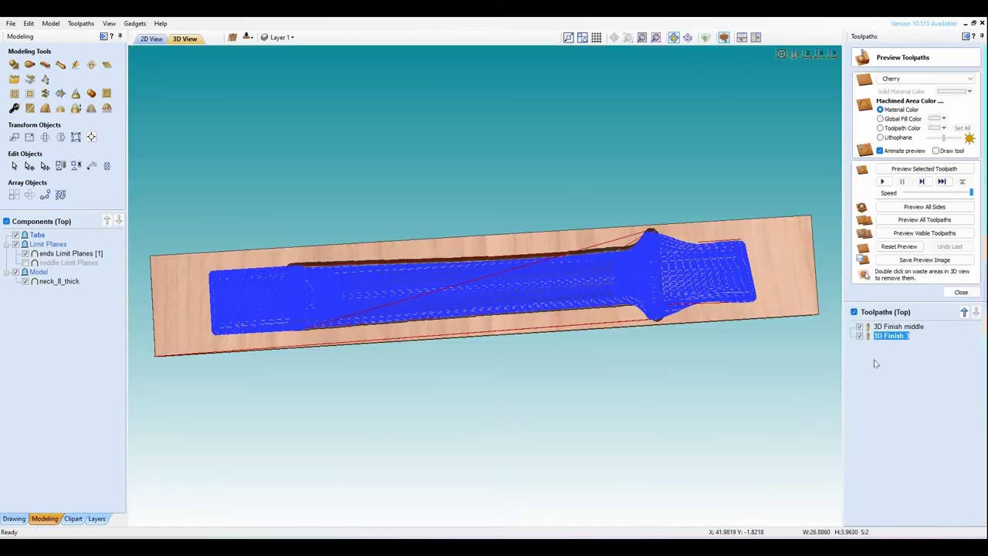
- Preview the visible toolpaths and examine the machined shaft, heel and headstock from several angles in the 3D view
{"action": "left_click", "coordinate": [913, 234]}
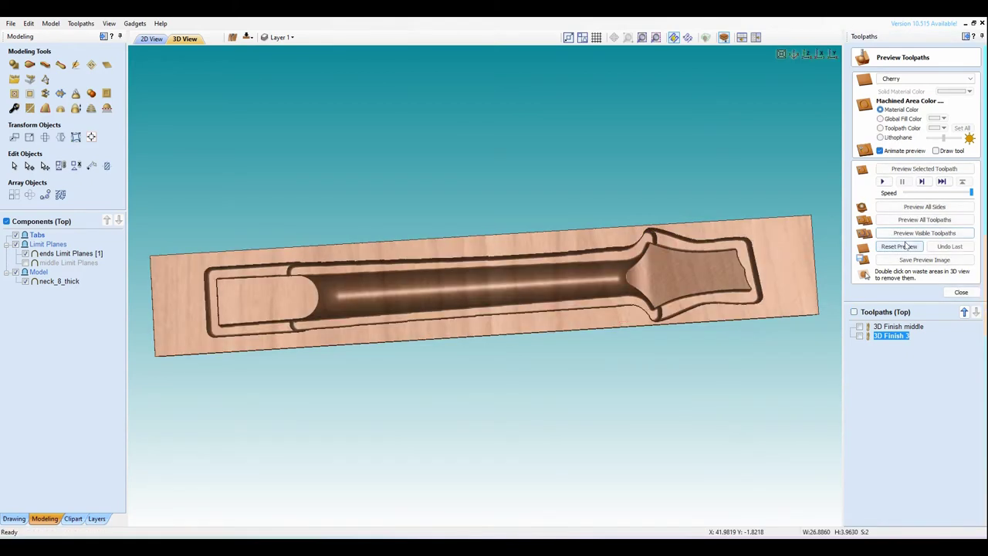
{"action": "left_click_drag", "start_coordinate": [672, 309], "coordinate": [501, 234]}
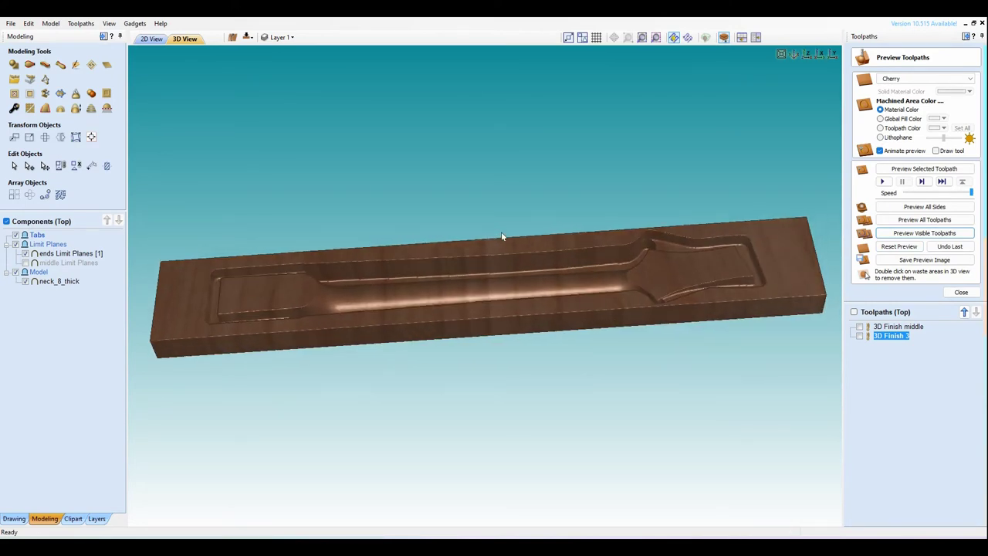
{"action": "left_click_drag", "start_coordinate": [494, 304], "coordinate": [673, 280]}
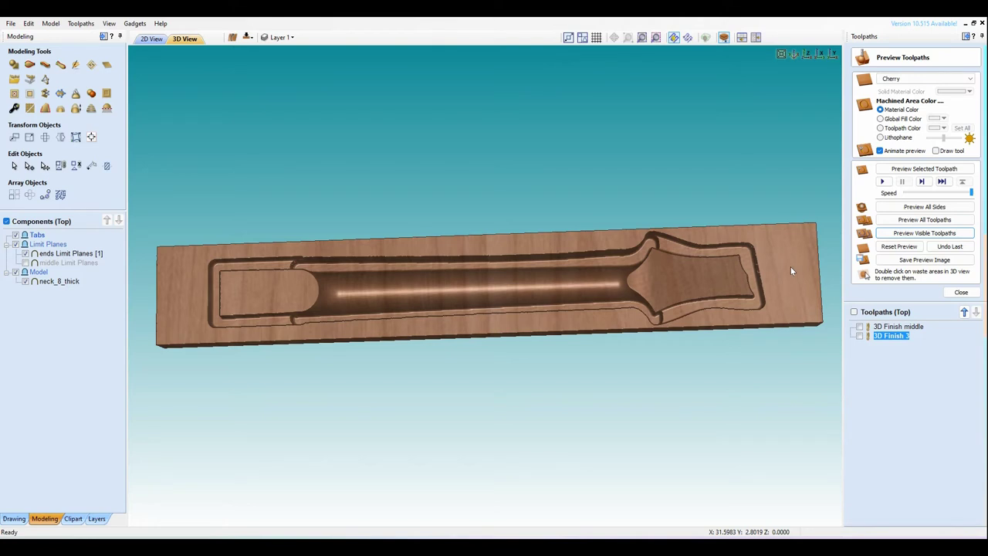
{"action": "left_click_drag", "start_coordinate": [790, 266], "coordinate": [790, 277]}
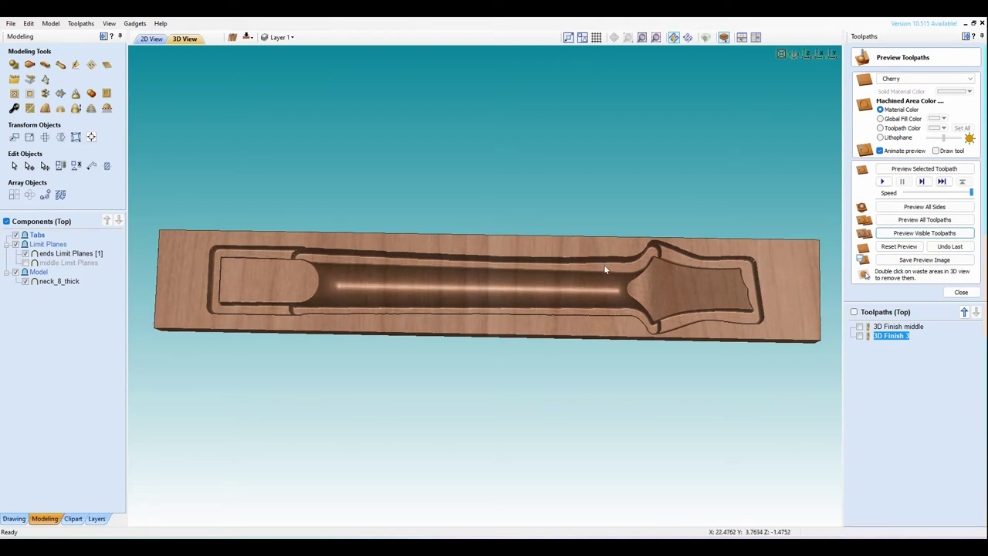
{"action": "mouse_move", "coordinate": [448, 327]}
{"action": "left_mouse_down"}
{"action": "mouse_move", "coordinate": [476, 281]}
{"action": "mouse_move", "coordinate": [463, 355]}
{"action": "left_mouse_up"}
{"action": "mouse_move", "coordinate": [483, 255]}
{"action": "left_mouse_down"}
{"action": "mouse_move", "coordinate": [479, 346]}
{"action": "mouse_move", "coordinate": [489, 329]}
{"action": "mouse_move", "coordinate": [487, 234]}
{"action": "mouse_move", "coordinate": [467, 333]}
{"action": "mouse_move", "coordinate": [469, 302]}
{"action": "mouse_move", "coordinate": [494, 293]}
{"action": "left_mouse_up"}
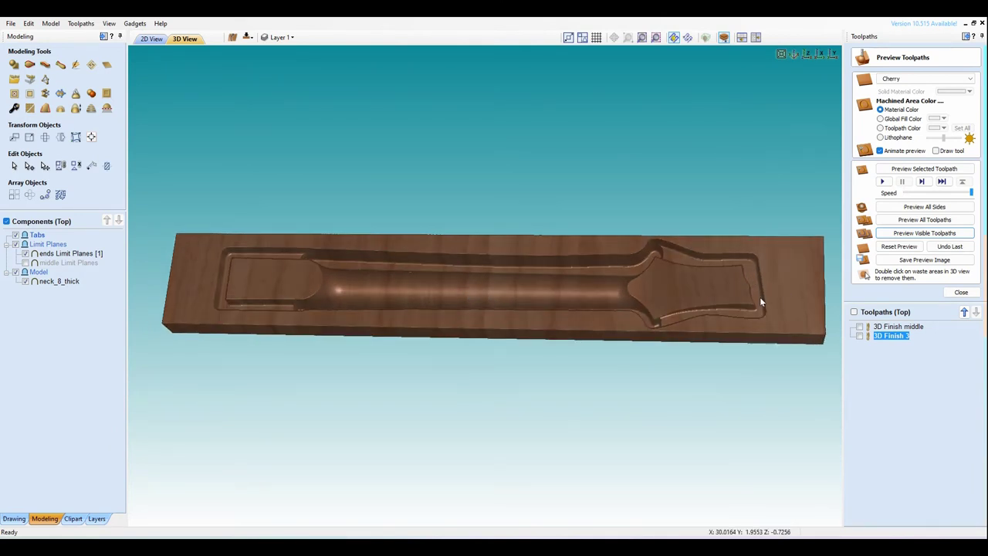
{"action": "left_click_drag", "start_coordinate": [463, 280], "coordinate": [640, 288]}
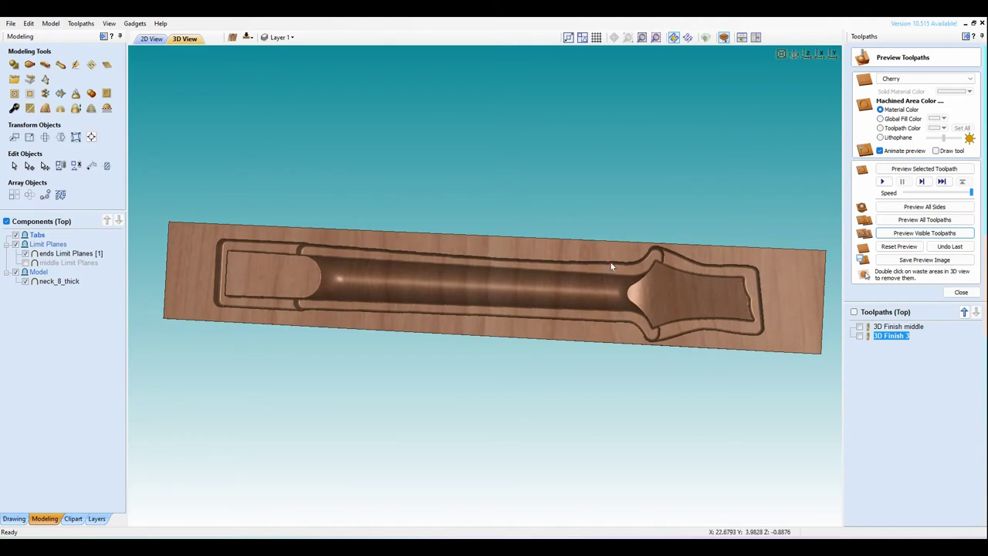
{"action": "left_click_drag", "start_coordinate": [745, 301], "coordinate": [530, 269]}
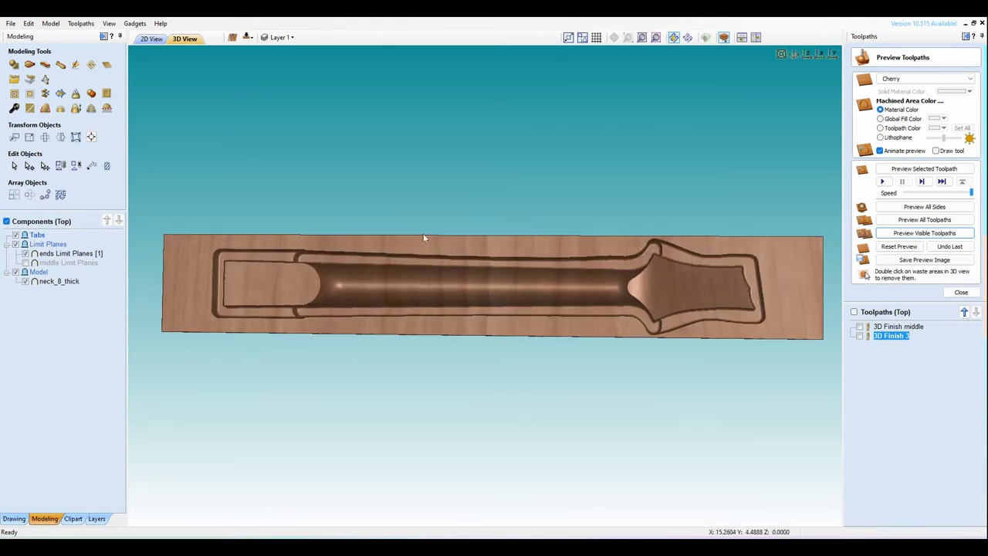
- Check the 3D Finish middle toolpath's settings and boundary selection in the 2D view without changing them
{"action": "left_click", "coordinate": [151, 38]}
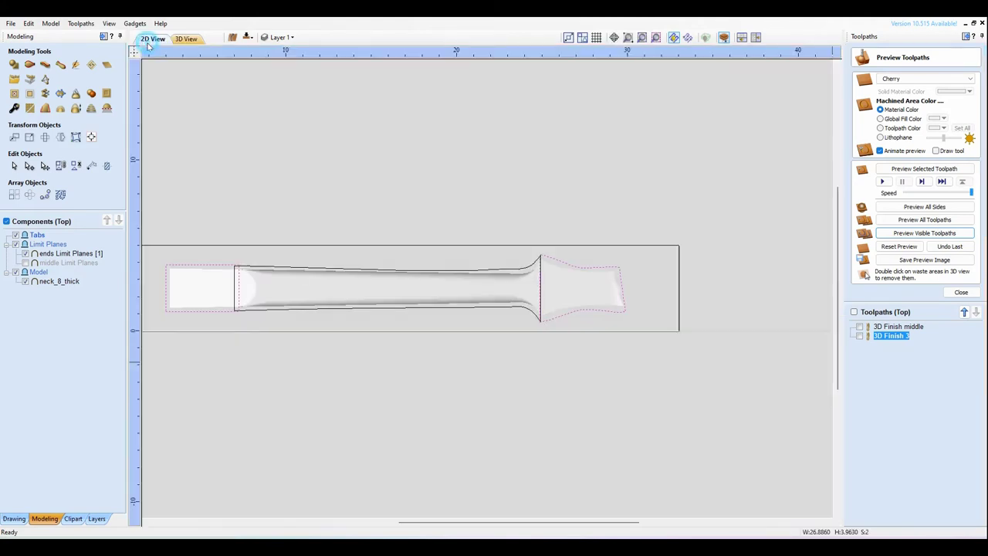
{"action": "scroll", "coordinate": [293, 309], "scroll_direction": "down", "scroll_amount": 2}
{"action": "scroll", "coordinate": [293, 311], "scroll_direction": "up", "scroll_amount": 2}
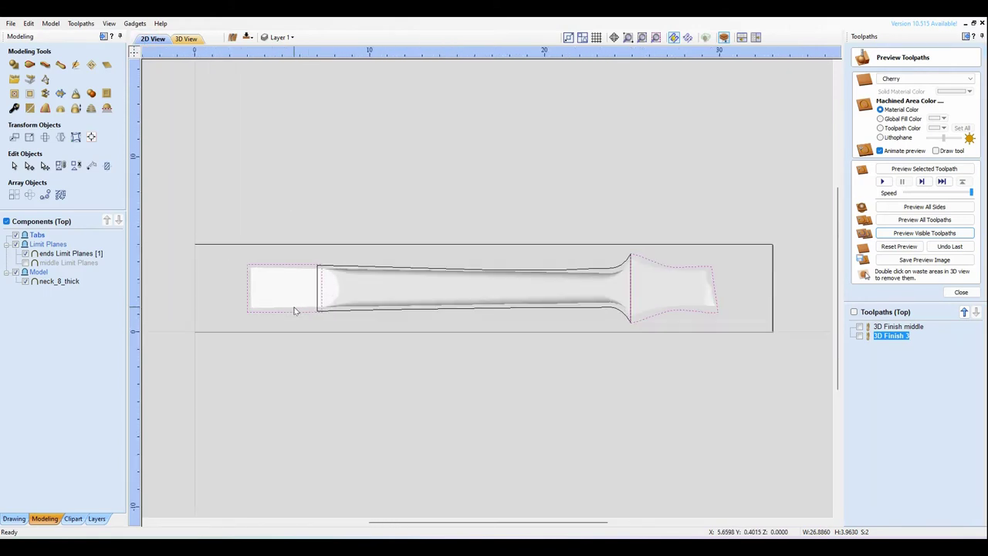
{"action": "left_click", "coordinate": [25, 253]}
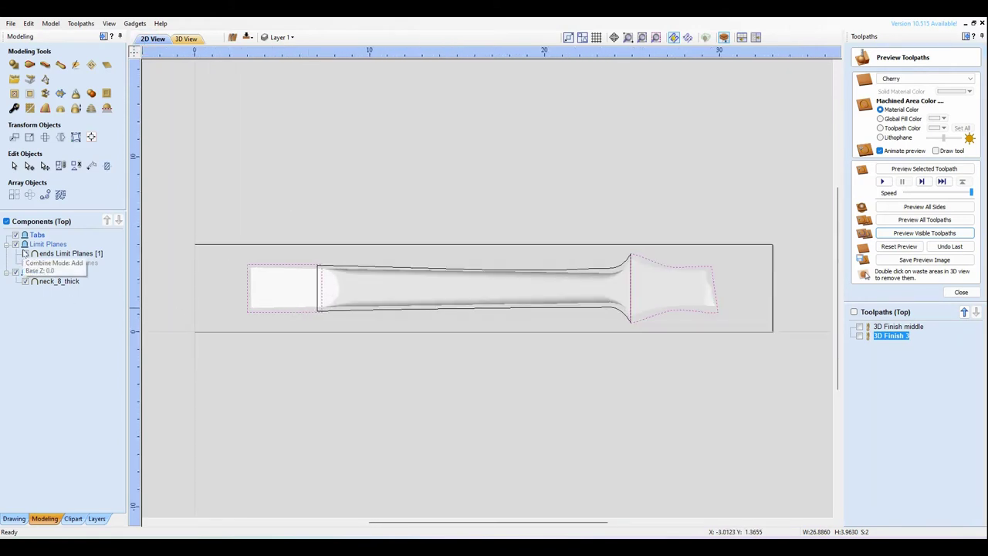
{"action": "double_click", "coordinate": [895, 327]}
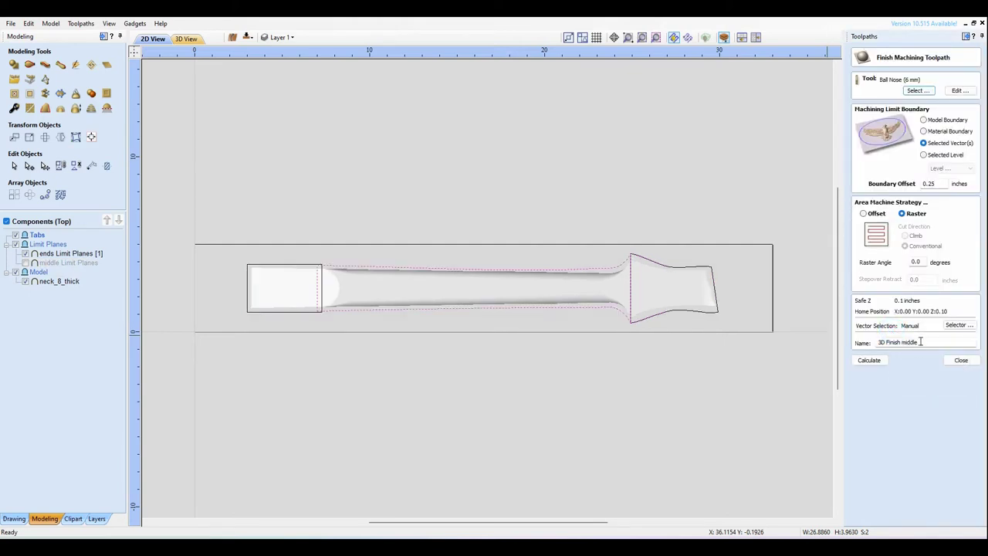
{"action": "left_click", "coordinate": [961, 359]}
- Rename the heel and headstock finishing toolpath to 3D Finish ends and recalculate it
{"action": "double_click", "coordinate": [892, 240]}
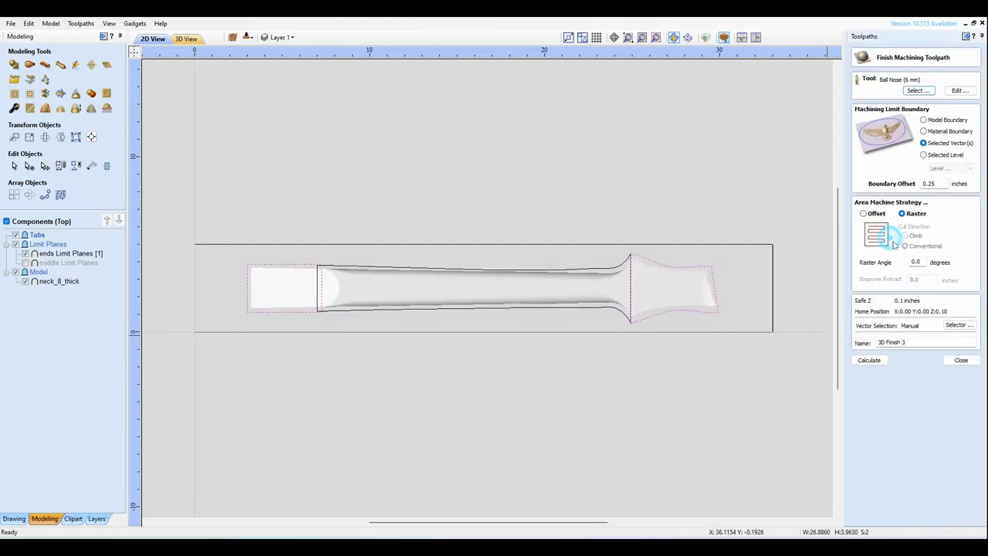
{"action": "double_click", "coordinate": [903, 341]}
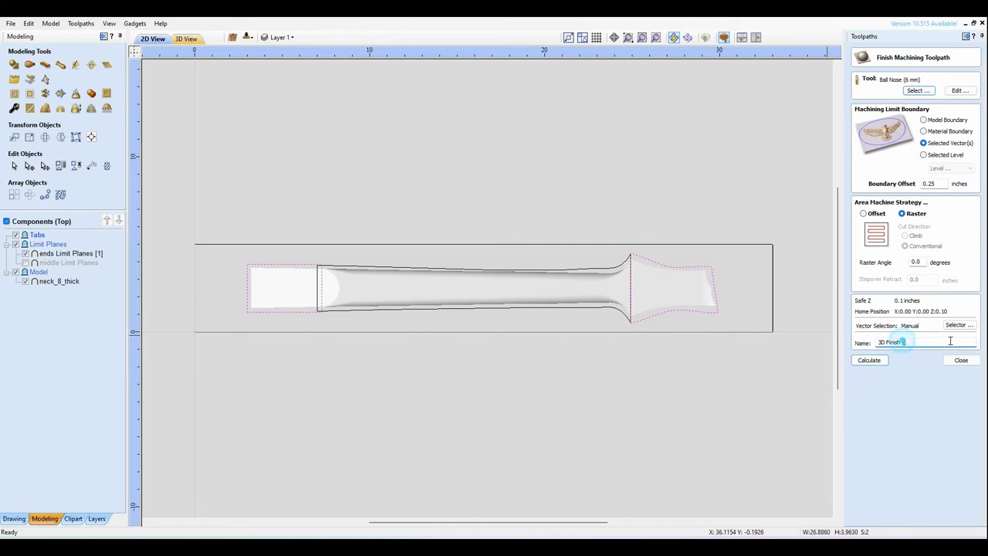
{"action": "type", "text": "en"}
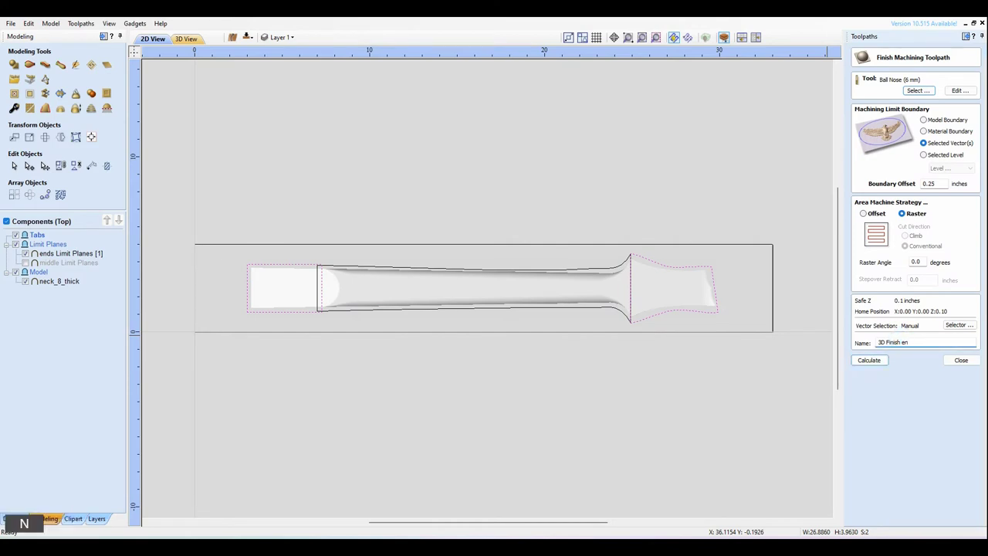
{"action": "type", "text": "ds"}
{"action": "key", "text": "Return"}
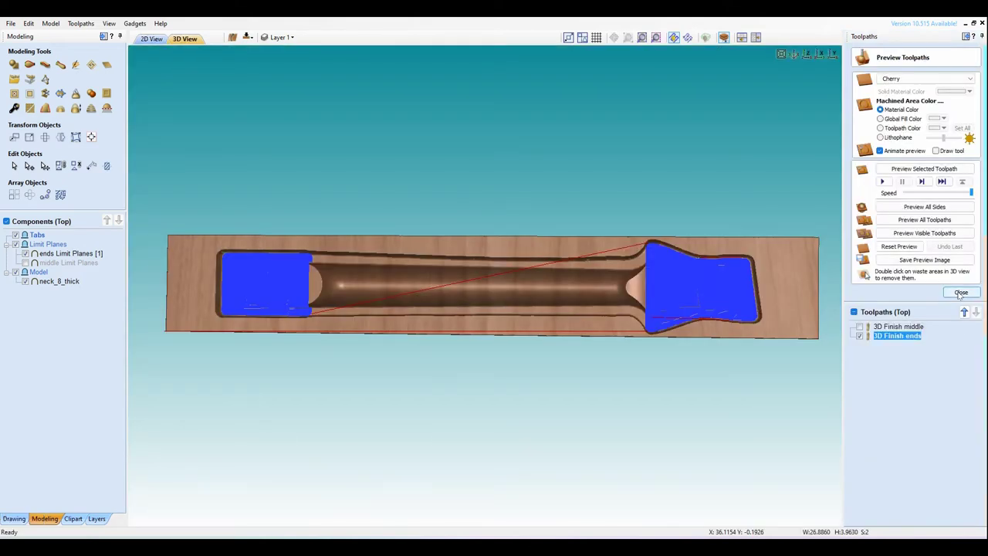
- Add a circular 3D tab from the clip art library at the outer edge of the neck's heel in the 2D view
{"action": "left_click", "coordinate": [961, 293]}
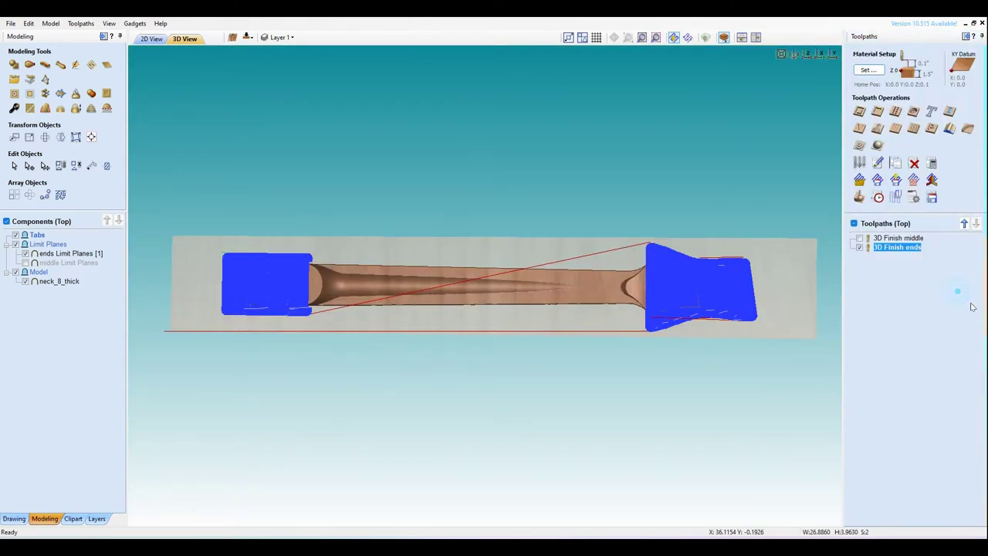
{"action": "left_click", "coordinate": [151, 39]}
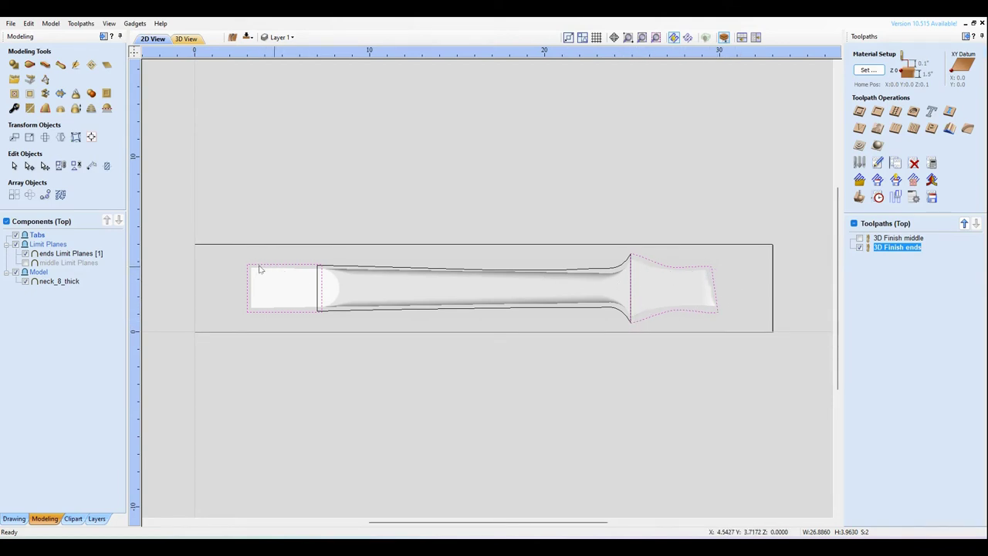
{"action": "left_click", "coordinate": [74, 518]}
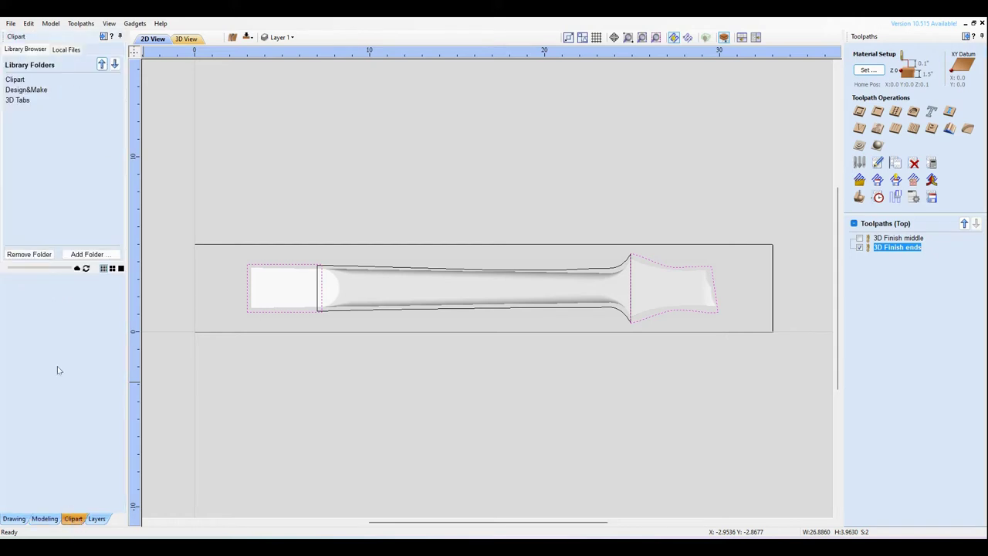
{"action": "left_click", "coordinate": [19, 101]}
{"action": "left_click_drag", "start_coordinate": [11, 284], "coordinate": [250, 294]}
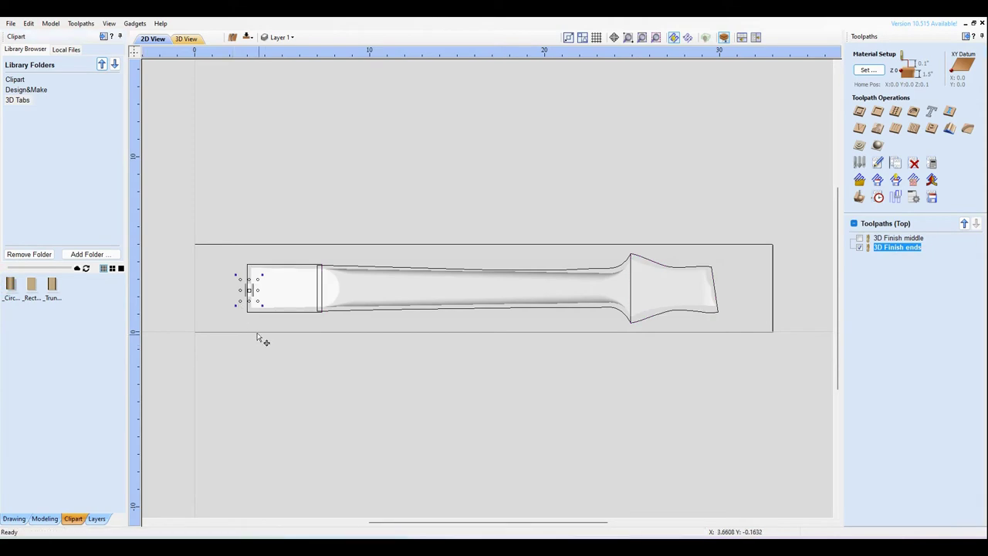
- Rotate the heel tab to run lengthwise with the neck and shift it outward so it only slightly overlaps the heel end
{"action": "scroll", "coordinate": [250, 313], "scroll_direction": "up", "scroll_amount": 5}
{"action": "left_click_drag", "start_coordinate": [274, 223], "coordinate": [307, 300]}
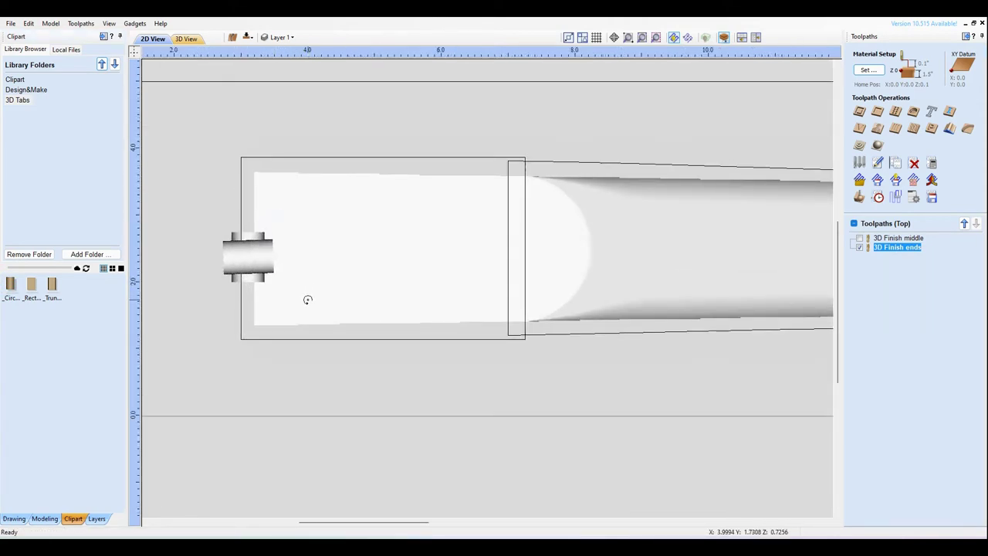
{"action": "left_click", "coordinate": [247, 257]}
{"action": "left_click_drag", "start_coordinate": [245, 258], "coordinate": [237, 258]}
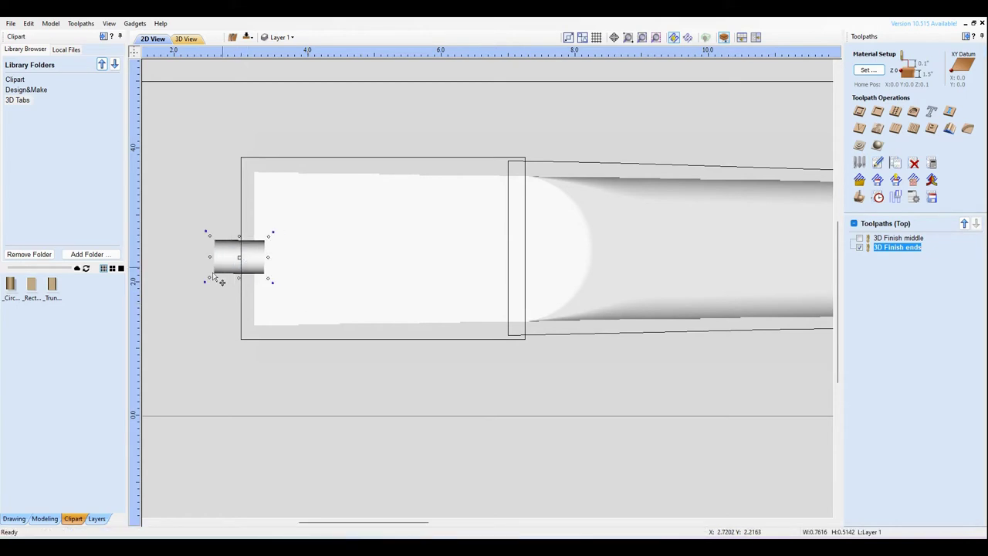
{"action": "left_click", "coordinate": [261, 369]}
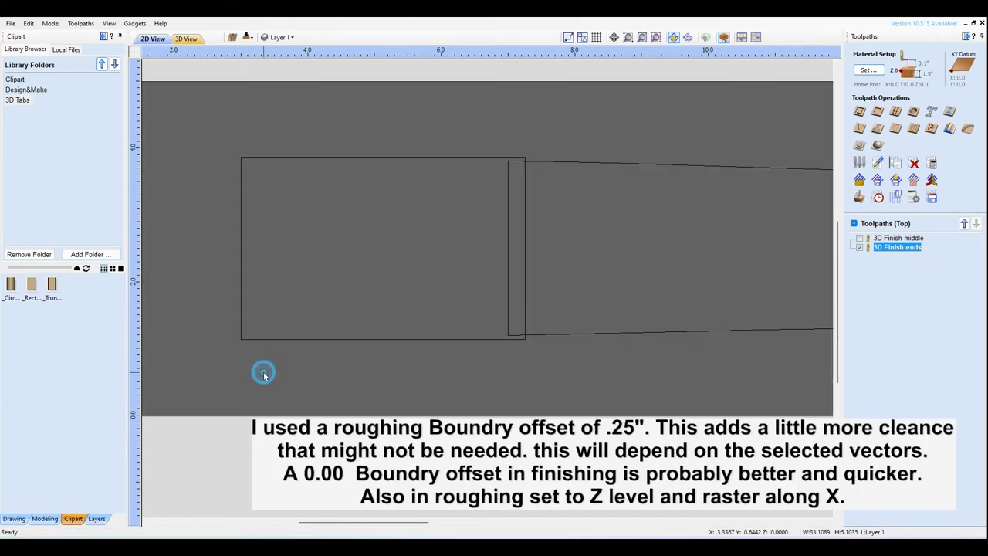
{"action": "scroll", "coordinate": [259, 376], "scroll_direction": "down", "scroll_amount": 5}
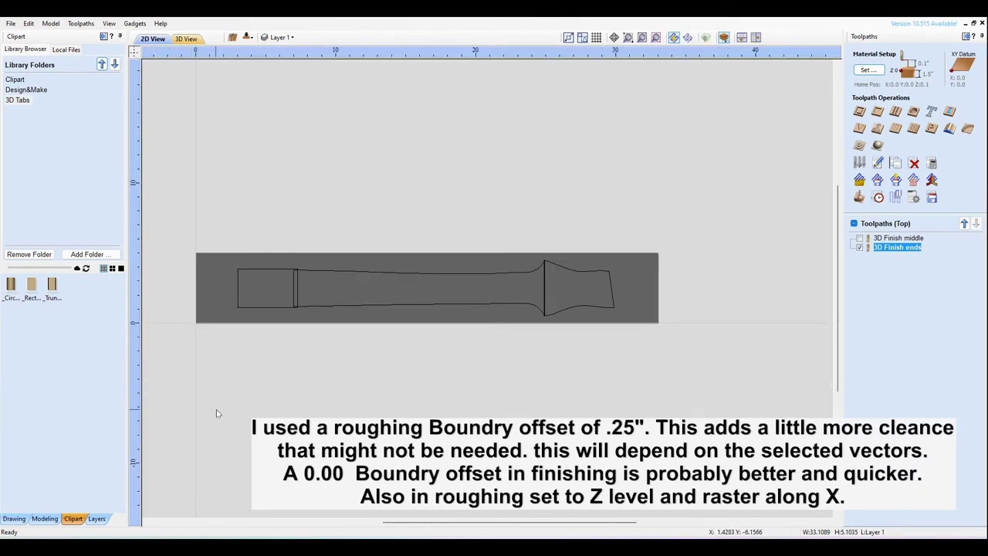
{"action": "left_click", "coordinate": [217, 409]}
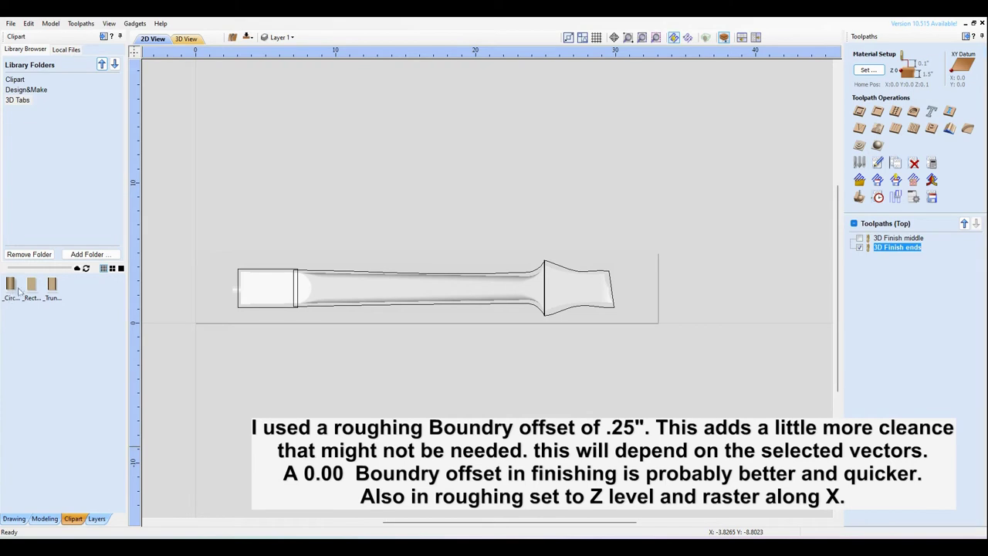
- Add a second circular 3D tab at the headstock's end, rotated lengthwise and positioned to bridge the model and the stock
{"action": "left_click_drag", "start_coordinate": [9, 292], "coordinate": [612, 293]}
{"action": "scroll", "coordinate": [612, 292], "scroll_direction": "up", "scroll_amount": 5}
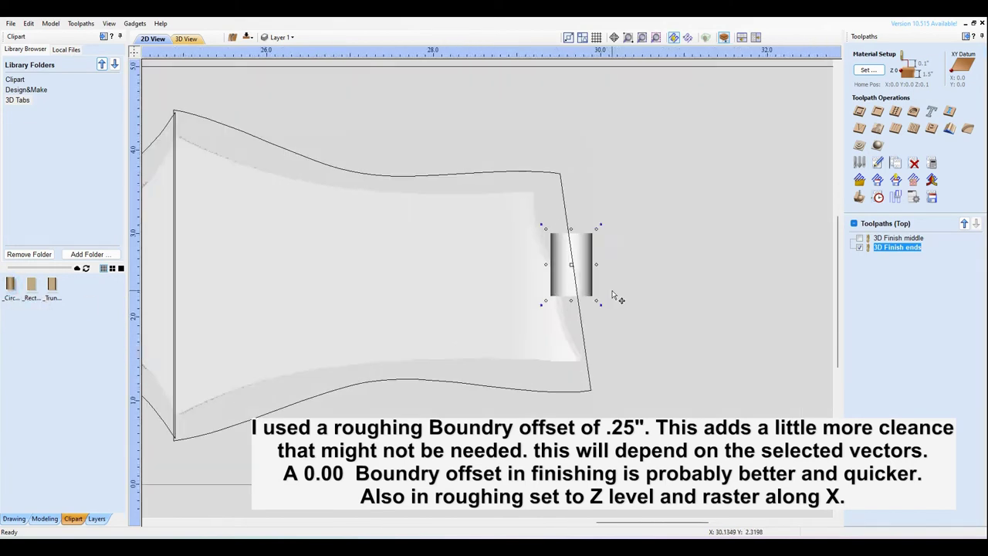
{"action": "left_click_drag", "start_coordinate": [581, 269], "coordinate": [657, 271]}
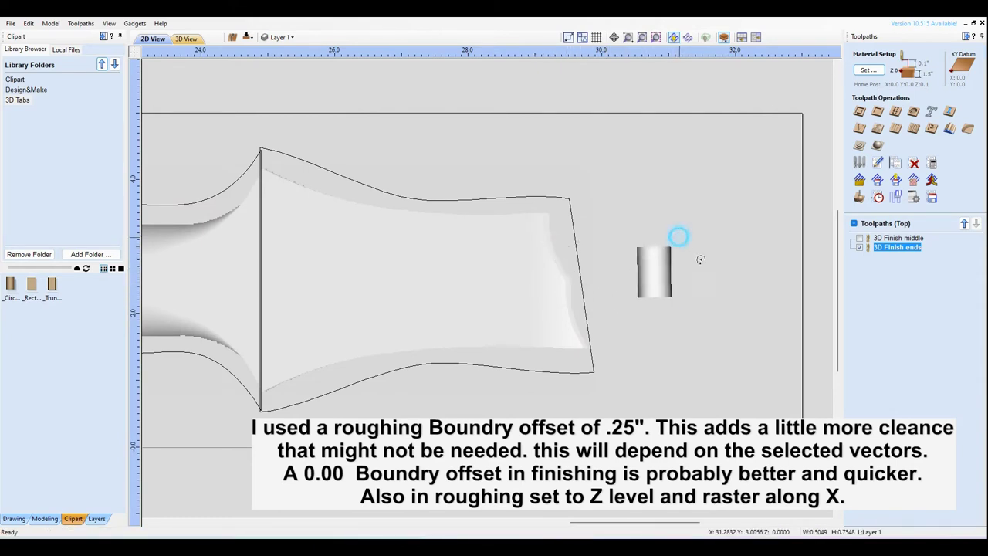
{"action": "left_click_drag", "start_coordinate": [677, 236], "coordinate": [706, 307]}
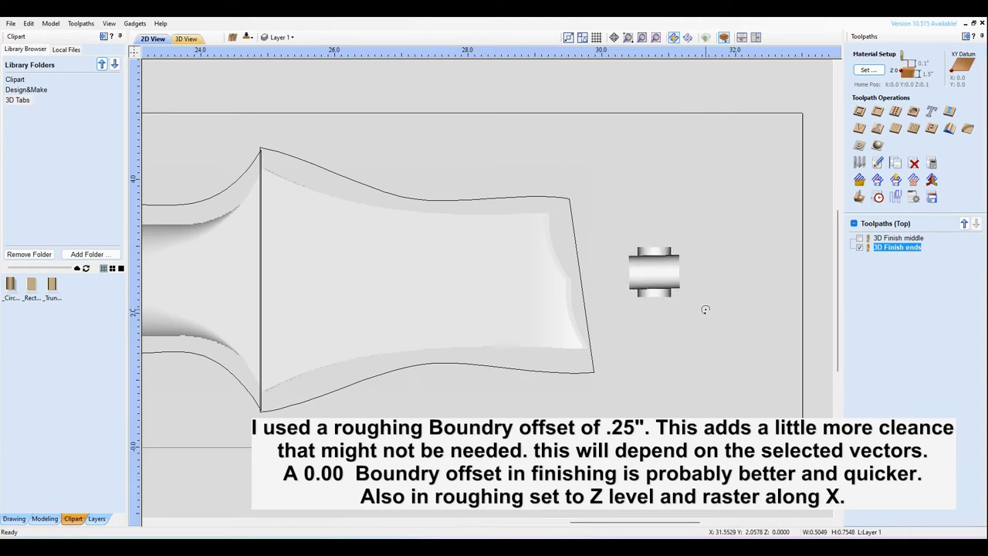
{"action": "mouse_move", "coordinate": [664, 274]}
{"action": "left_mouse_down"}
{"action": "mouse_move", "coordinate": [670, 284]}
{"action": "mouse_move", "coordinate": [588, 287]}
{"action": "left_mouse_up"}
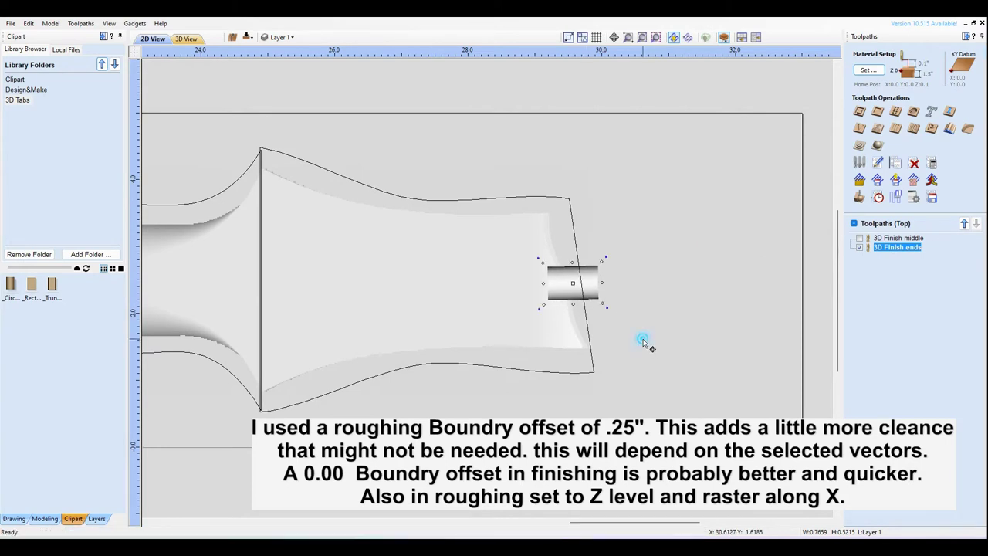
{"action": "scroll", "coordinate": [642, 342], "scroll_direction": "down", "scroll_amount": 5}
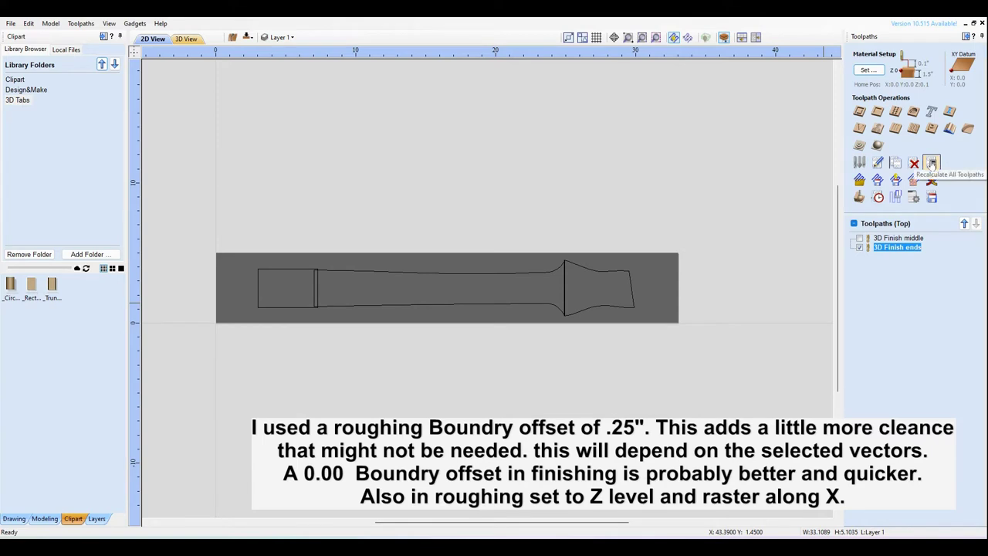
- Recalculate all toolpaths with the new tabs and preview them all on the material
{"action": "left_click", "coordinate": [931, 163]}
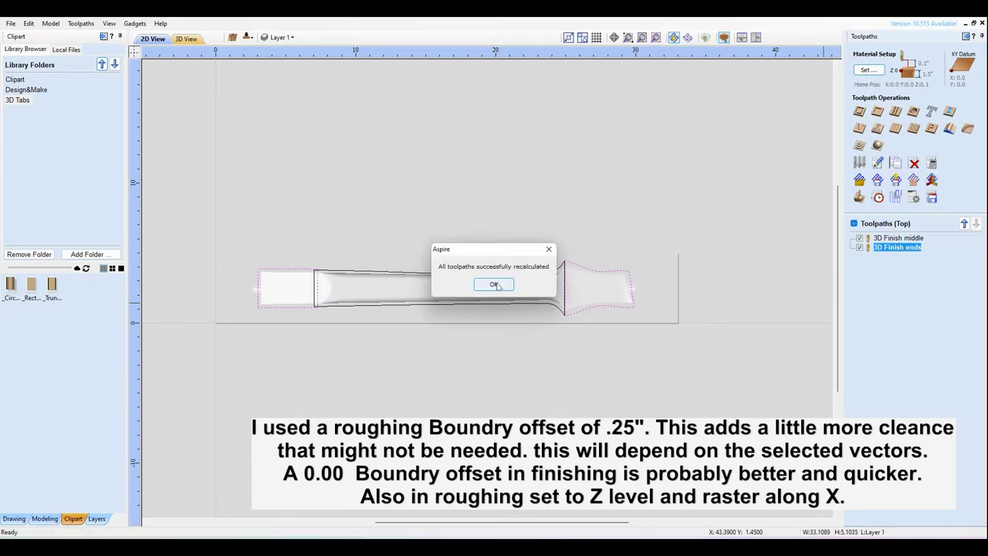
{"action": "left_click", "coordinate": [495, 284]}
{"action": "left_click", "coordinate": [859, 197]}
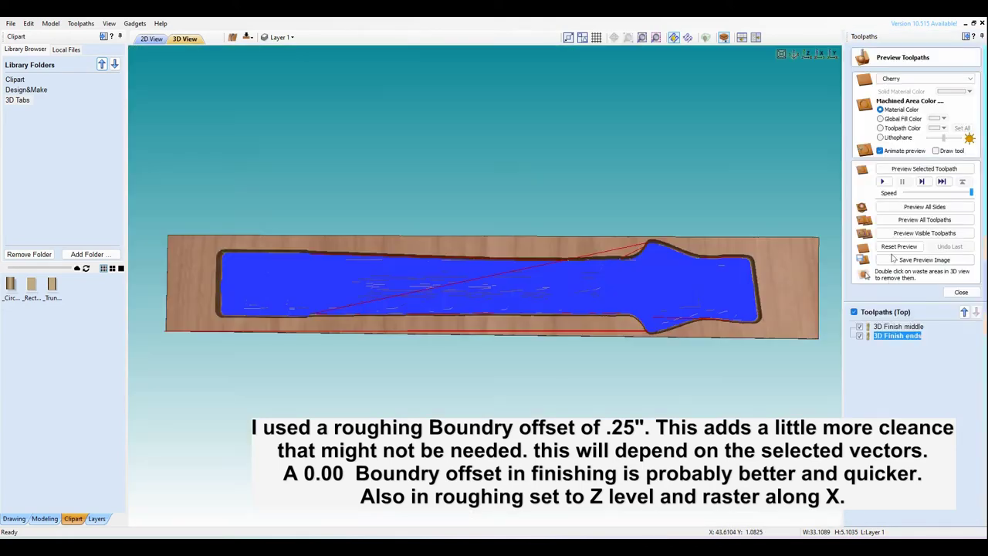
{"action": "left_click", "coordinate": [912, 220]}
{"action": "left_click", "coordinate": [912, 220]}
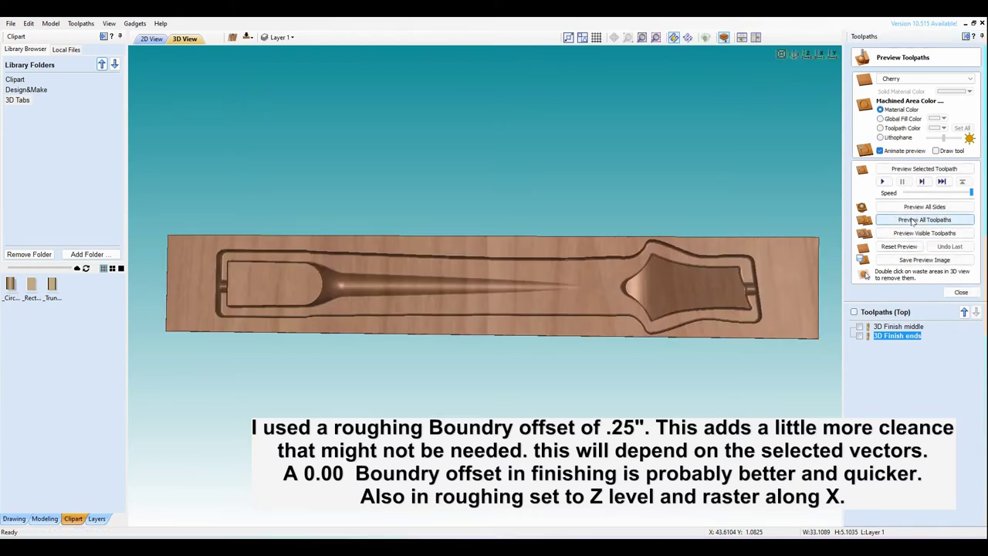
- Show the middle Limit Planes component, hide the ends Limit Planes, and recalculate the 3D Finish middle toolpath
{"action": "left_click", "coordinate": [44, 518]}
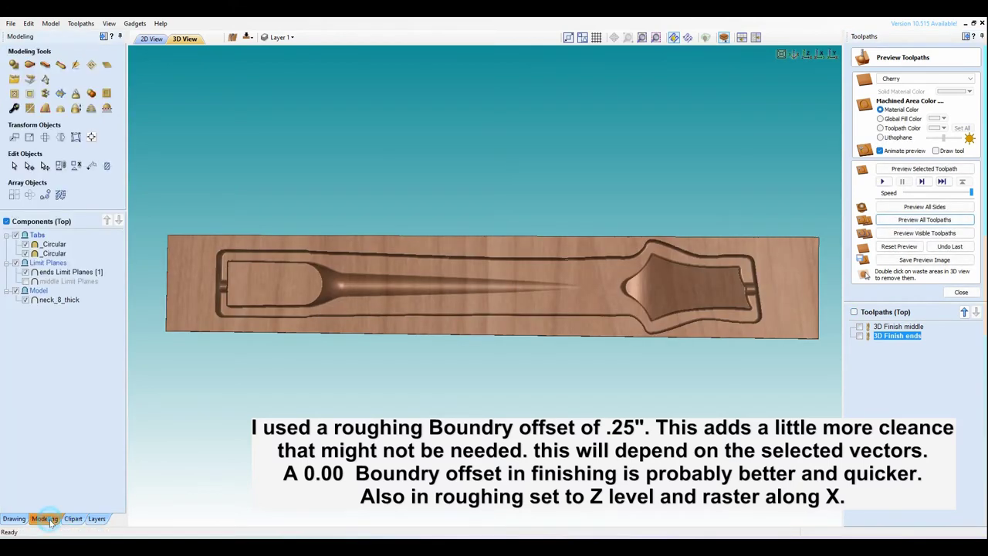
{"action": "double_click", "coordinate": [897, 326]}
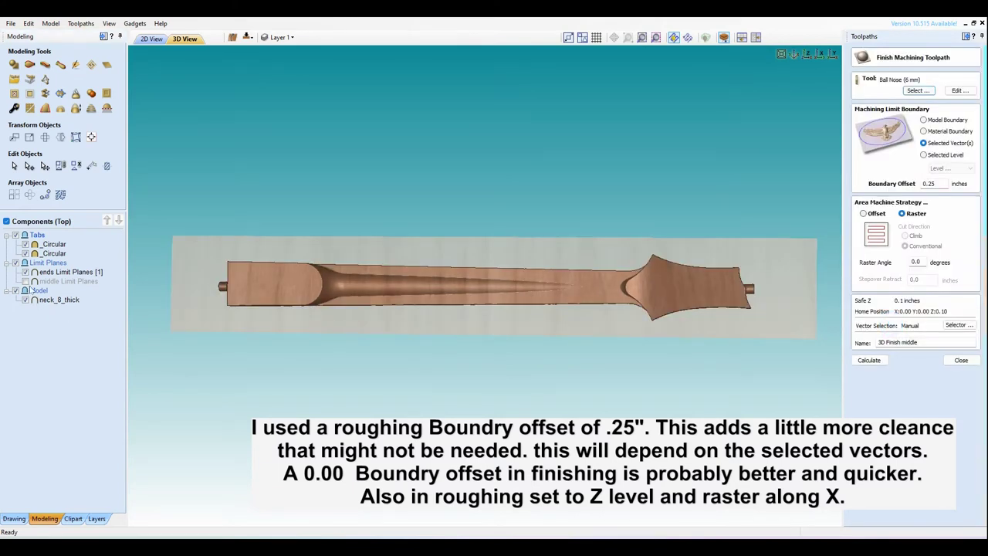
{"action": "left_click", "coordinate": [25, 281]}
{"action": "left_click", "coordinate": [27, 273]}
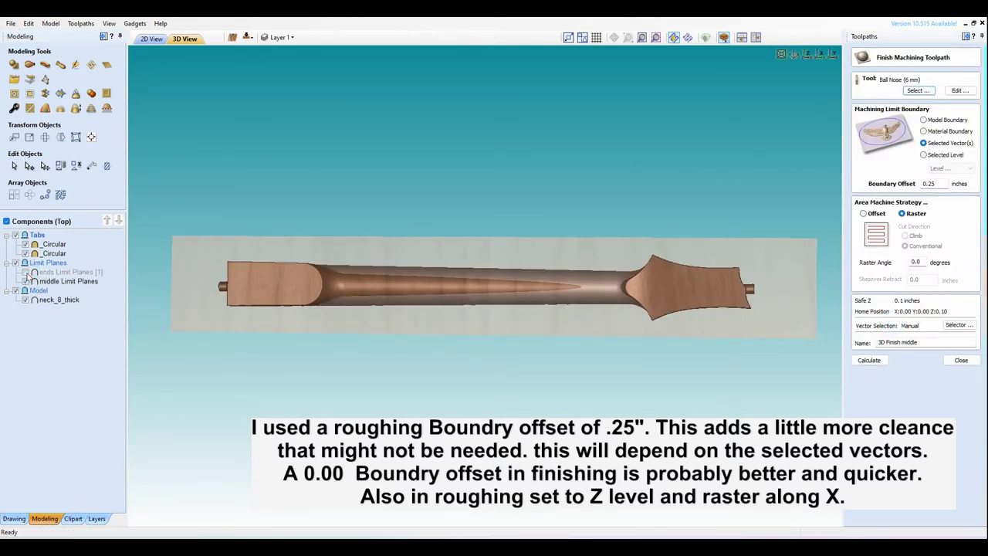
{"action": "left_click", "coordinate": [868, 360]}
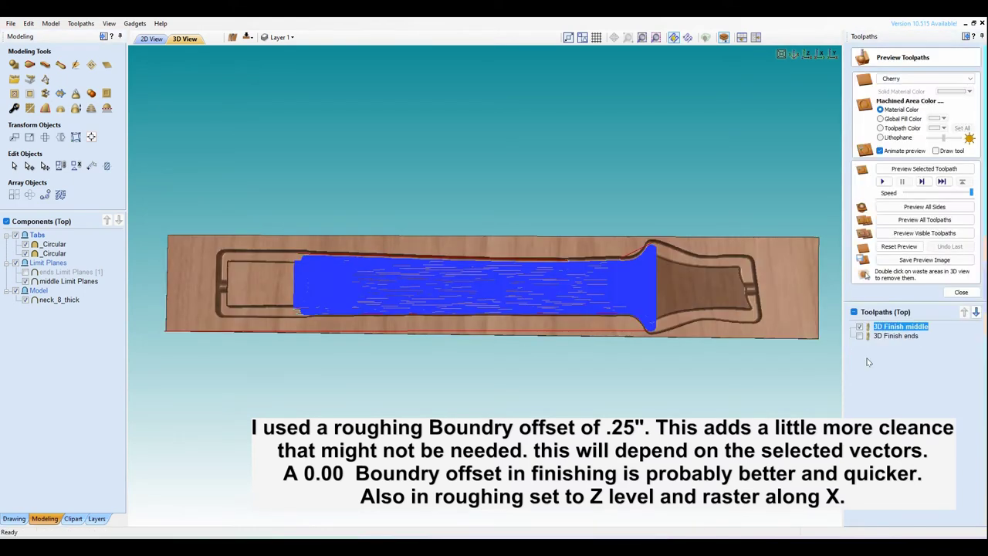
{"action": "left_click", "coordinate": [961, 292]}
- Hide the middle Limit Planes component, show the ends Limit Planes, and recalculate the 3D Finish ends toolpath
{"action": "left_click", "coordinate": [894, 248]}
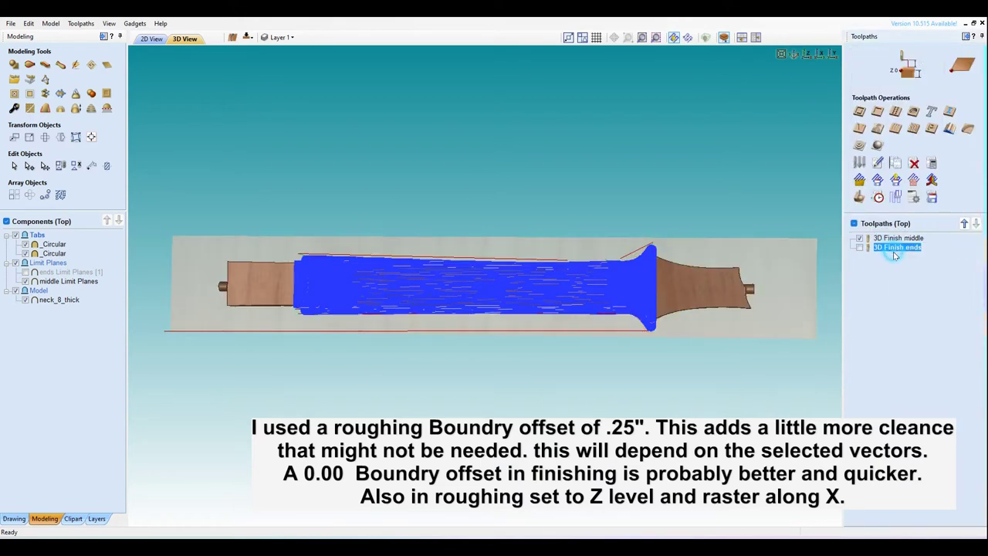
{"action": "left_click", "coordinate": [27, 281]}
{"action": "left_click", "coordinate": [26, 272]}
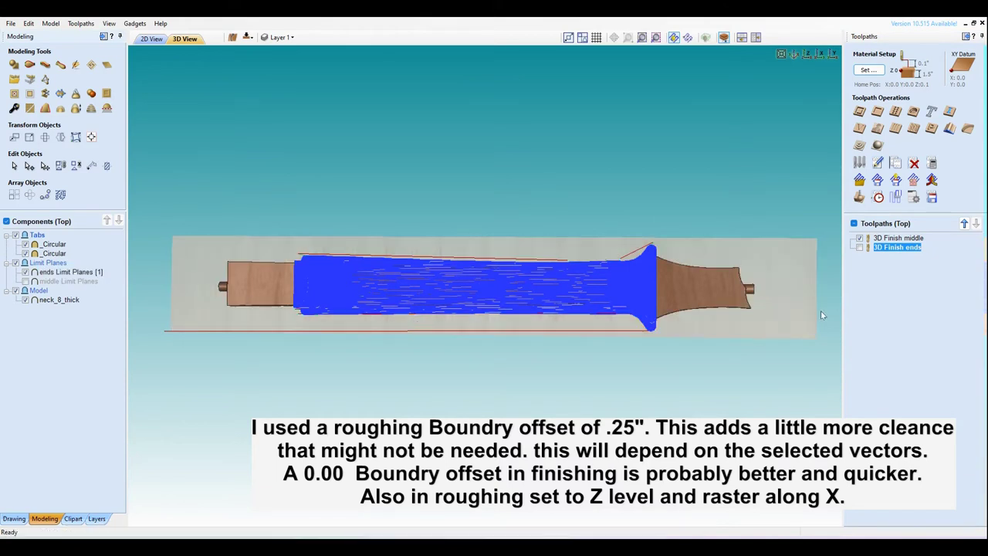
{"action": "double_click", "coordinate": [886, 248]}
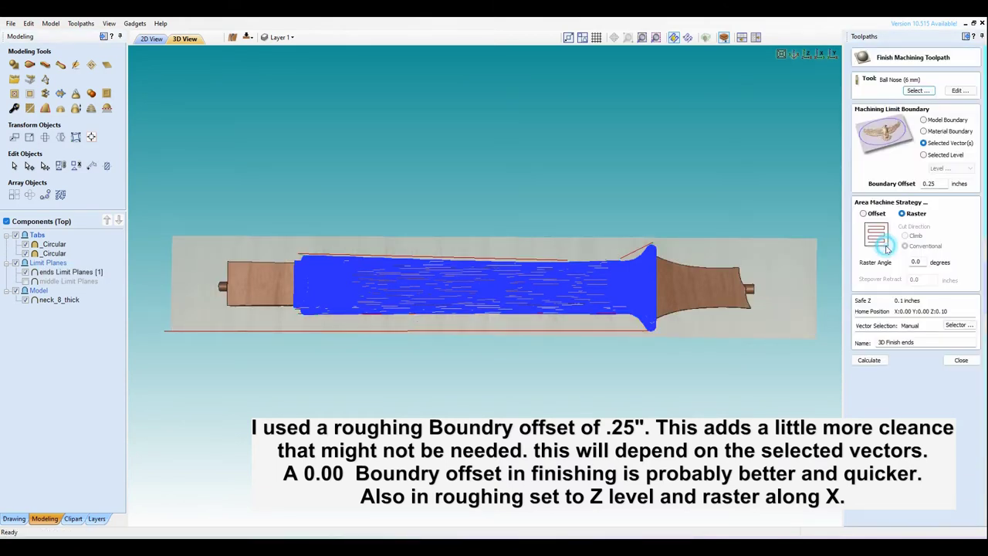
{"action": "left_click", "coordinate": [868, 361]}
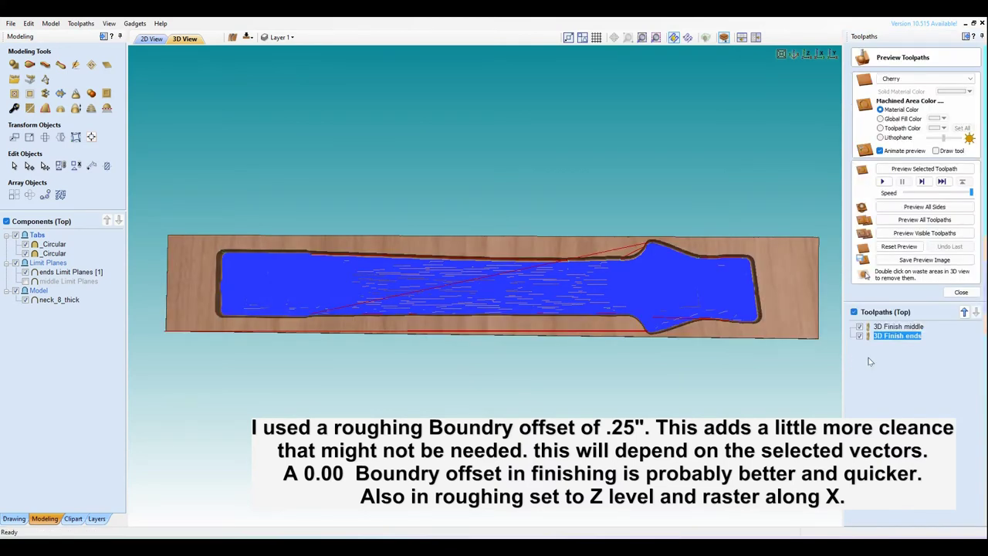
- Reset the preview, simulate all toolpaths, and examine the machined headstock and its tab up close in the 3D view
{"action": "left_click", "coordinate": [899, 247]}
{"action": "left_click", "coordinate": [907, 221]}
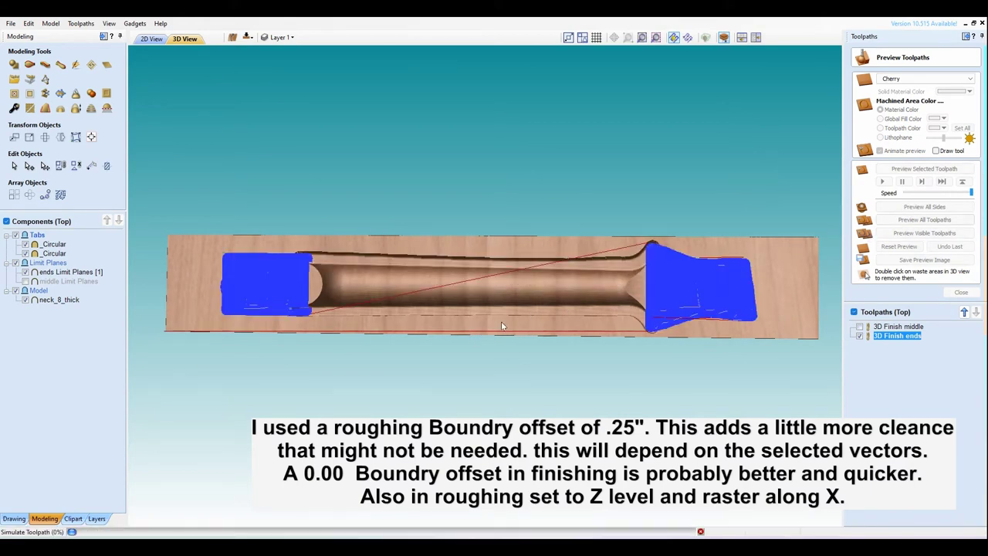
{"action": "left_click_drag", "start_coordinate": [378, 298], "coordinate": [589, 277]}
{"action": "scroll", "coordinate": [732, 324], "scroll_direction": "up", "scroll_amount": 3}
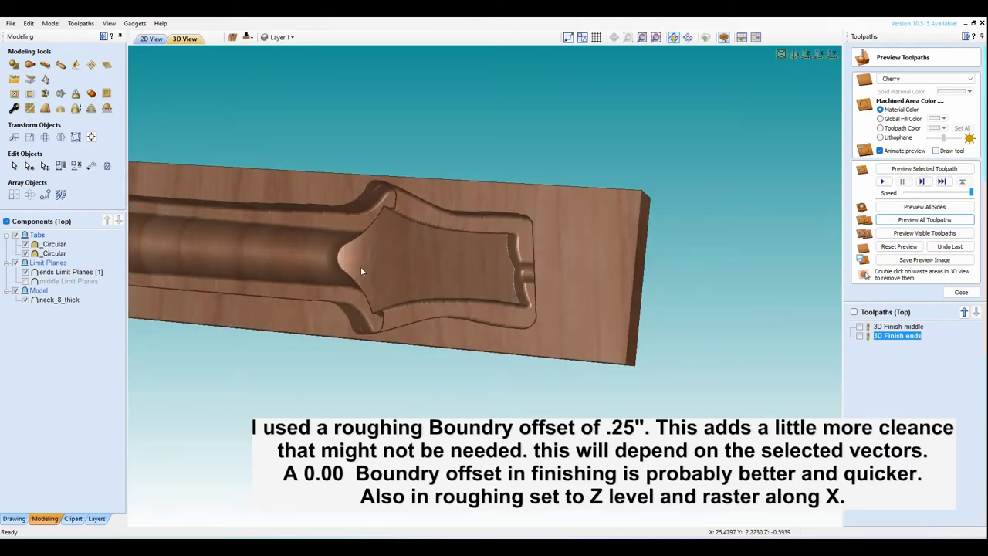
- Raise the base height of the headstock-end _Circular tab component to 0.555 inches
{"action": "left_click_drag", "start_coordinate": [264, 247], "coordinate": [160, 136]}
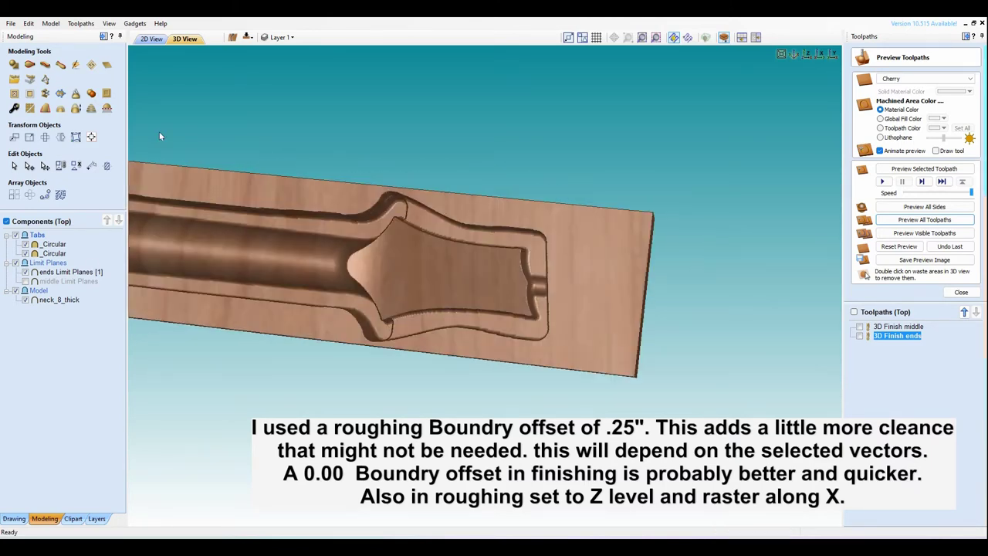
{"action": "left_click", "coordinate": [150, 41]}
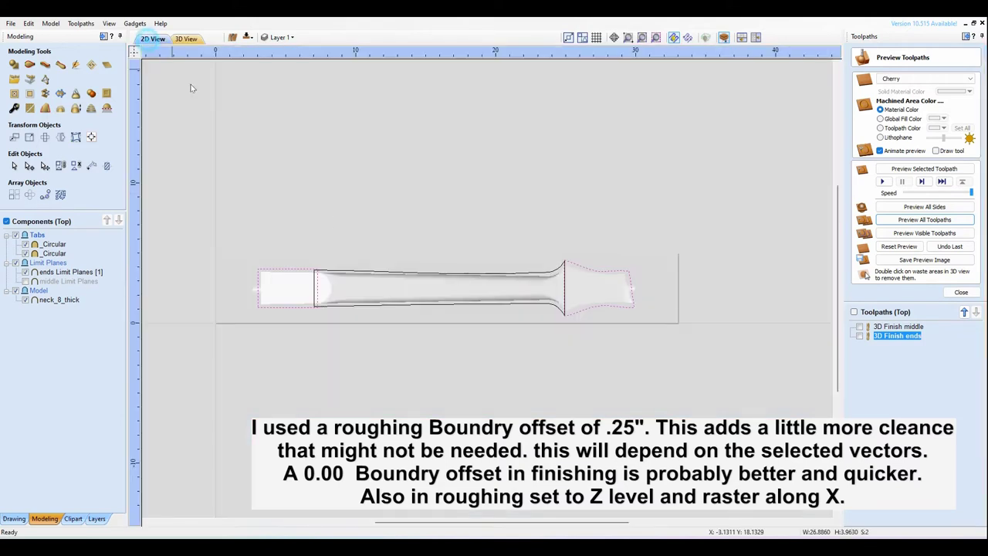
{"action": "left_click", "coordinate": [26, 254]}
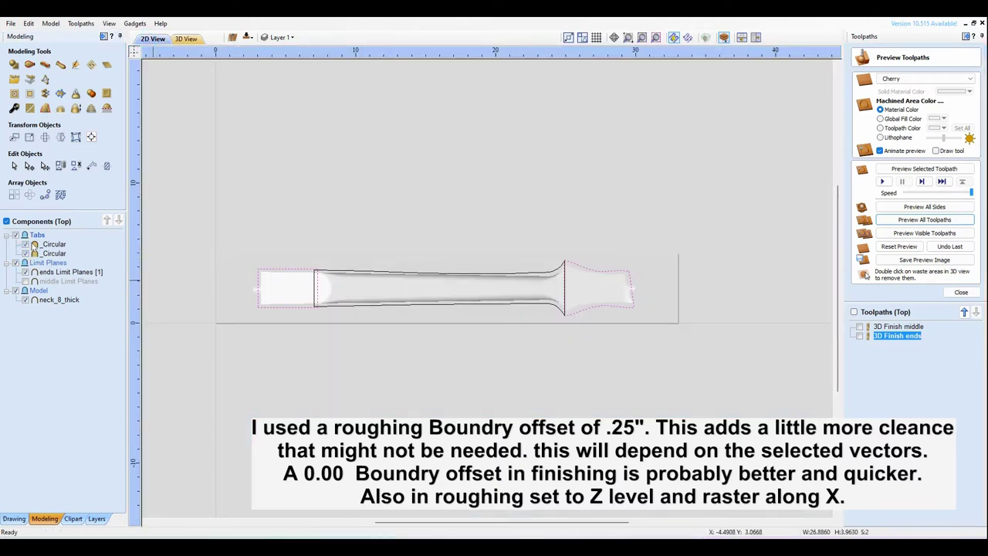
{"action": "double_click", "coordinate": [54, 245]}
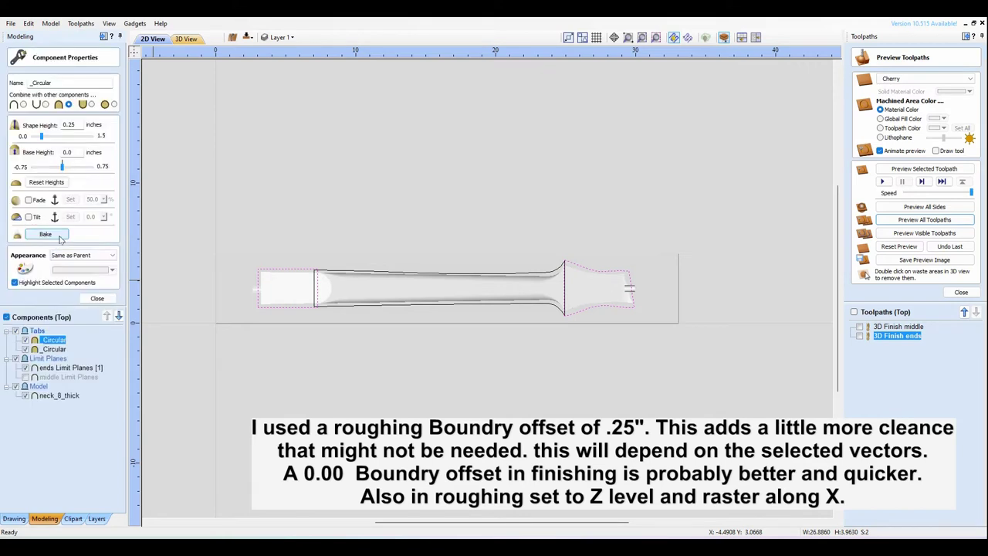
{"action": "left_click_drag", "start_coordinate": [64, 167], "coordinate": [78, 169]}
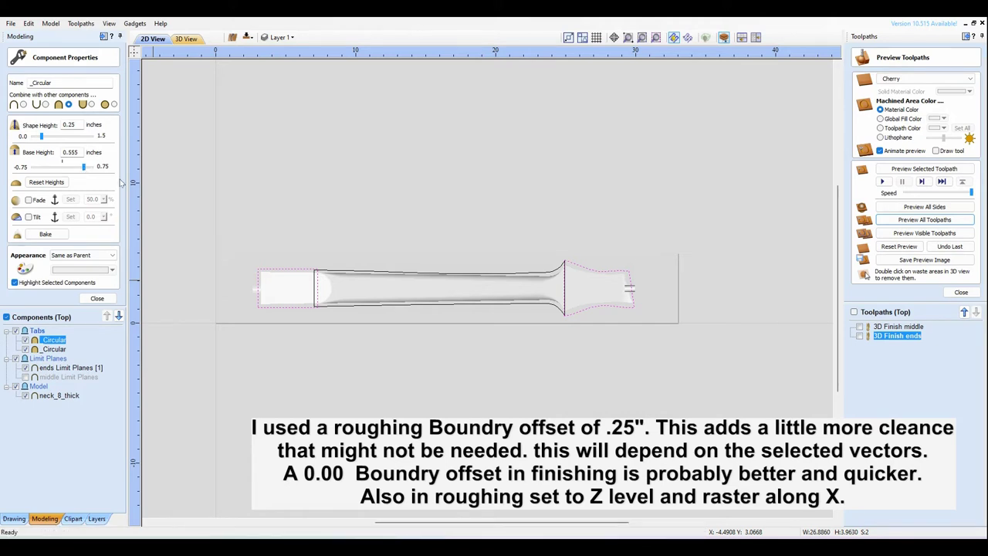
{"action": "left_click", "coordinate": [228, 365]}
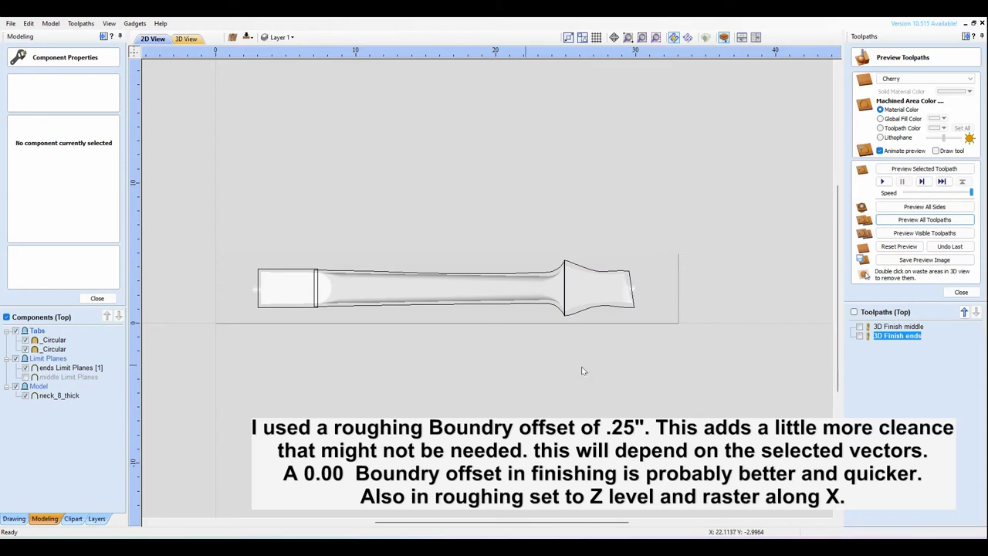
- Recalculate the 3D Finish ends toolpath and run a fresh preview of all toolpaths to inspect the headstock tab
{"action": "double_click", "coordinate": [898, 337]}
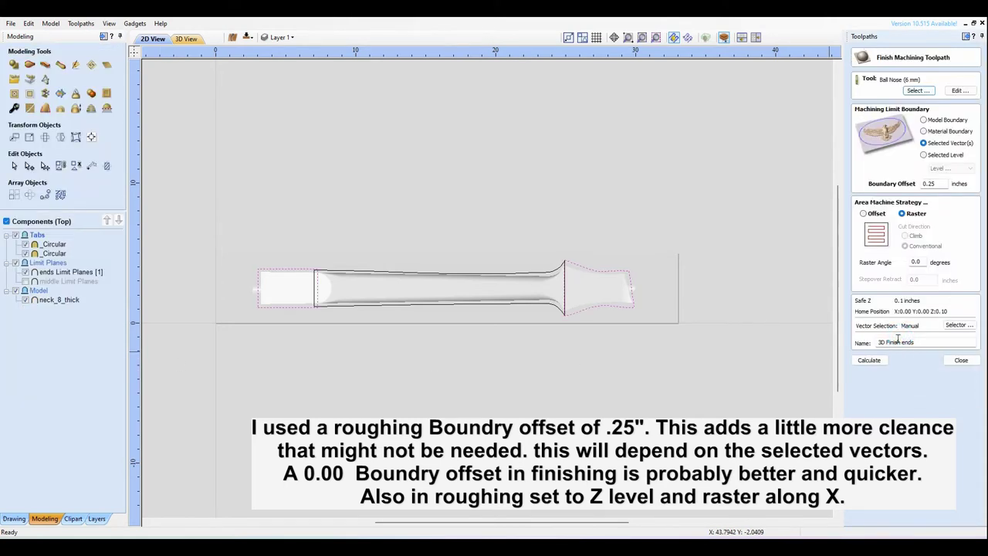
{"action": "left_click", "coordinate": [879, 362]}
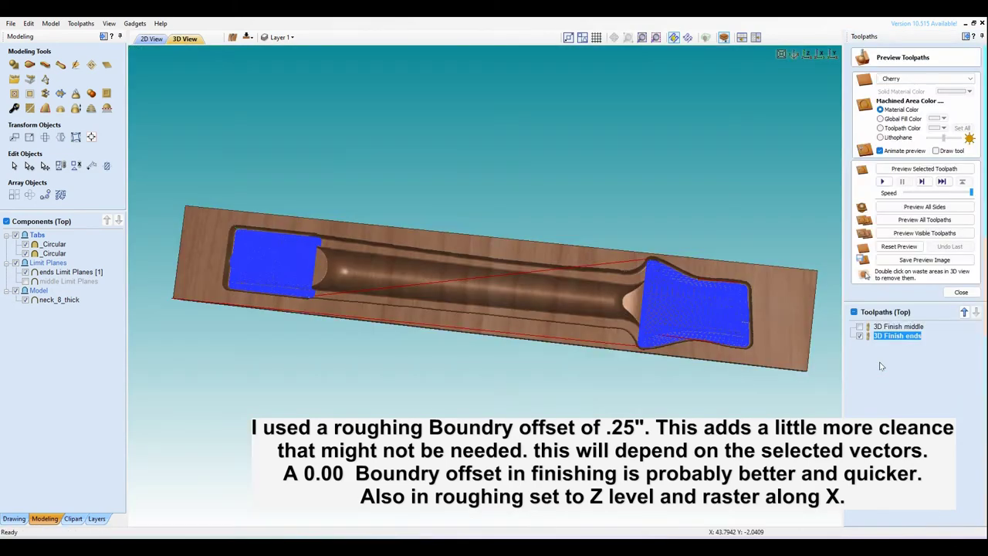
{"action": "left_click", "coordinate": [899, 246]}
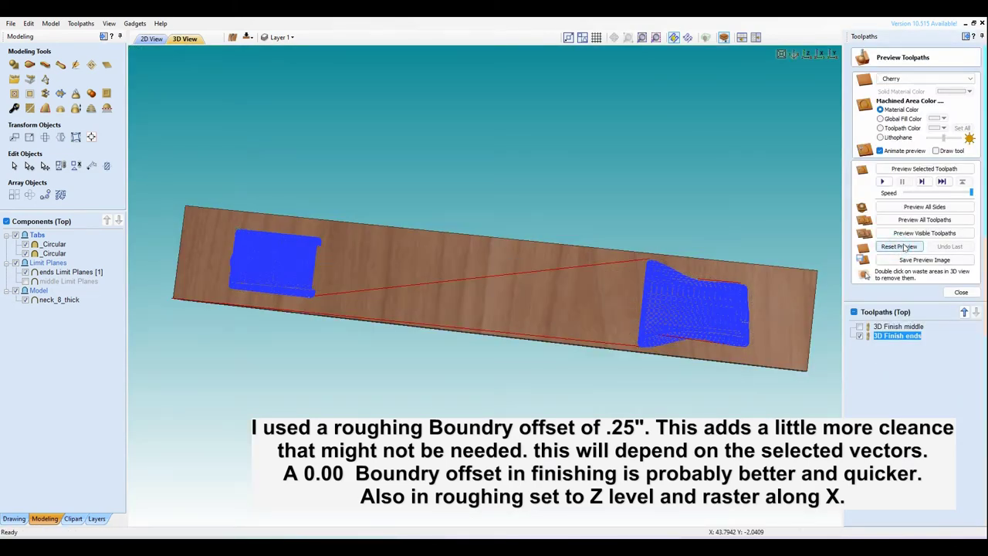
{"action": "left_click", "coordinate": [909, 220]}
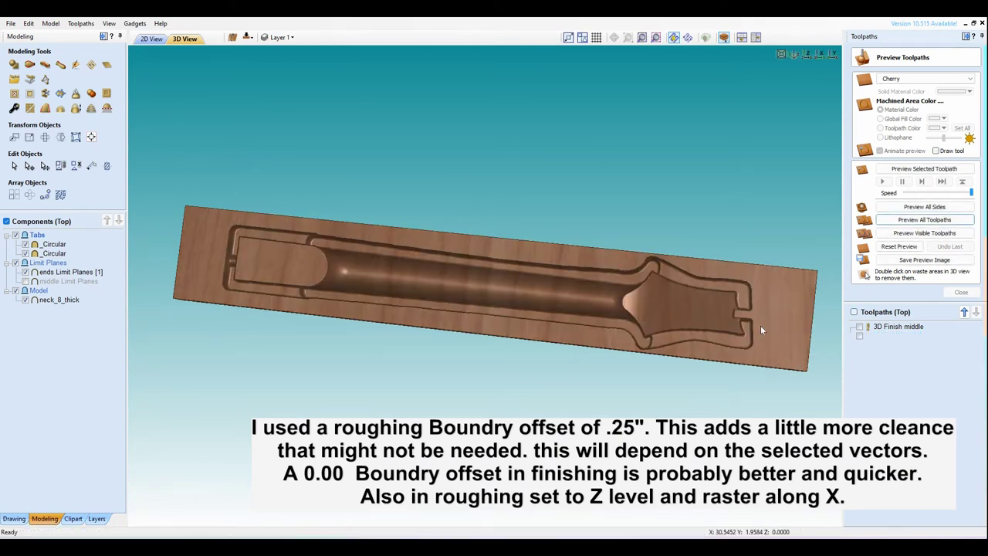
{"action": "left_click_drag", "start_coordinate": [761, 325], "coordinate": [425, 298]}
{"action": "scroll", "coordinate": [793, 318], "scroll_direction": "up", "scroll_amount": 3}
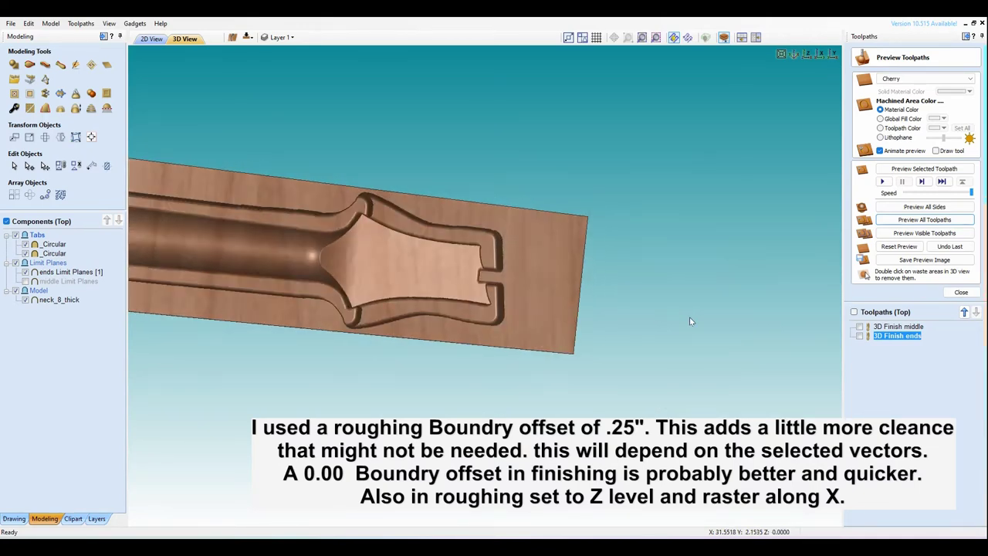
- Rename the headstock-end _Circular tab component to "_Circular head stock"
{"action": "double_click", "coordinate": [64, 272]}
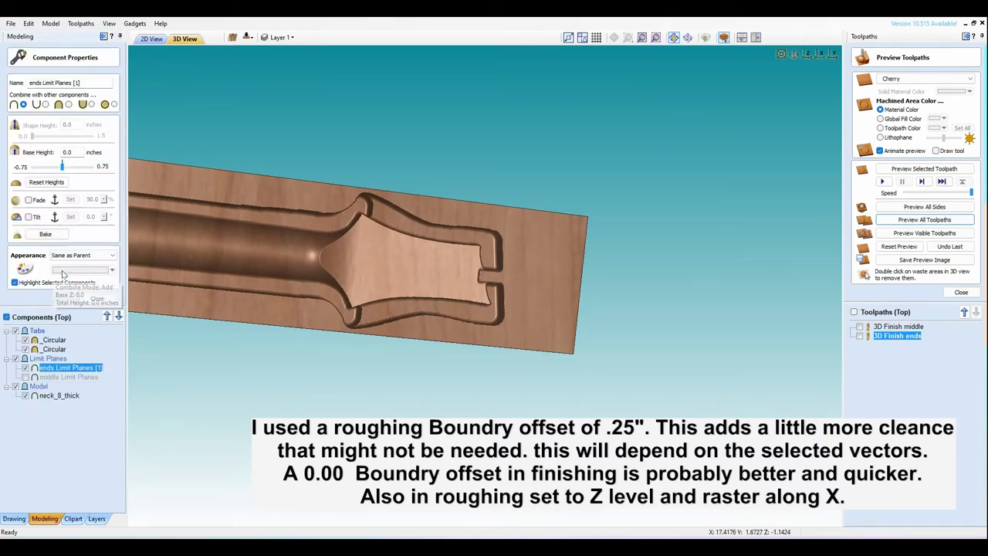
{"action": "left_click", "coordinate": [98, 299]}
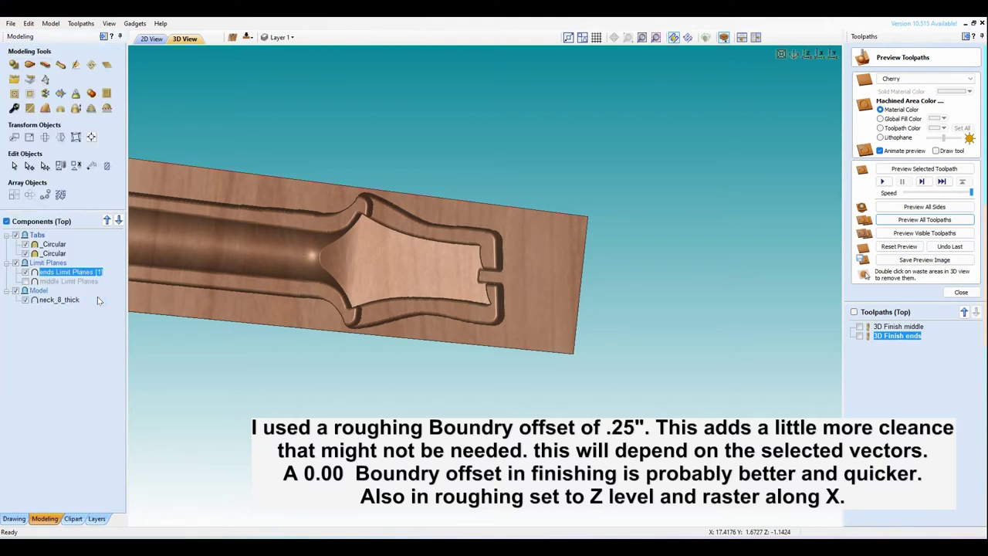
{"action": "double_click", "coordinate": [61, 255]}
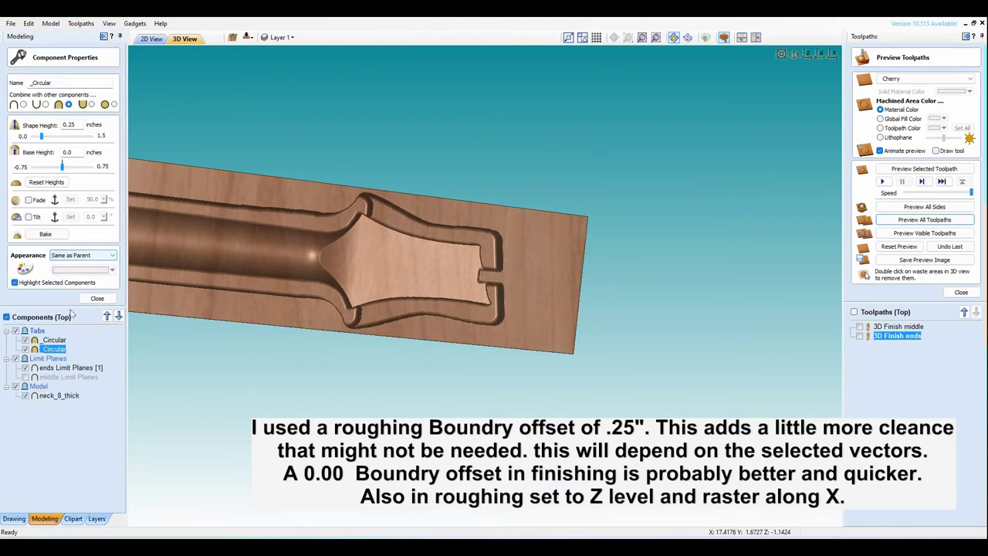
{"action": "left_click_drag", "start_coordinate": [63, 349], "coordinate": [61, 346]}
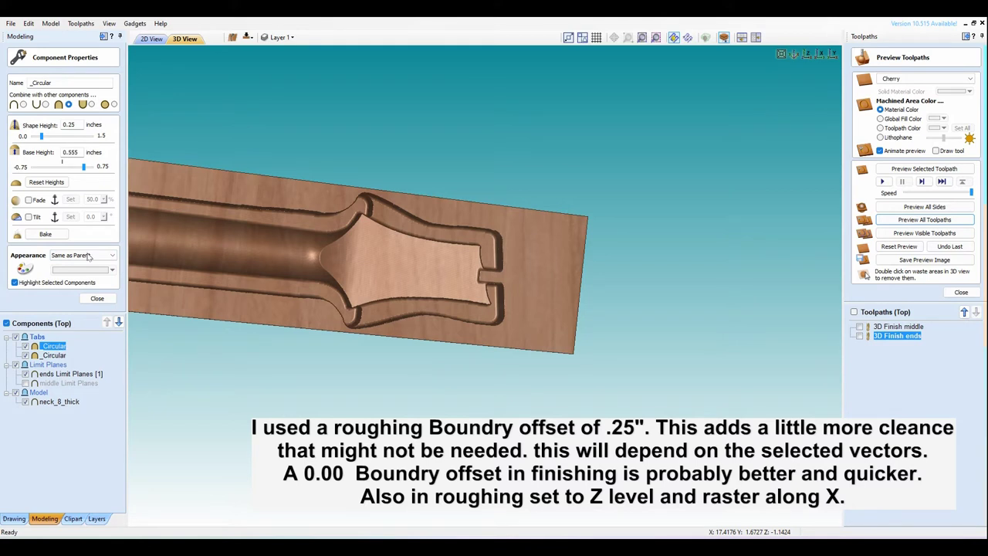
{"action": "double_click", "coordinate": [61, 83]}
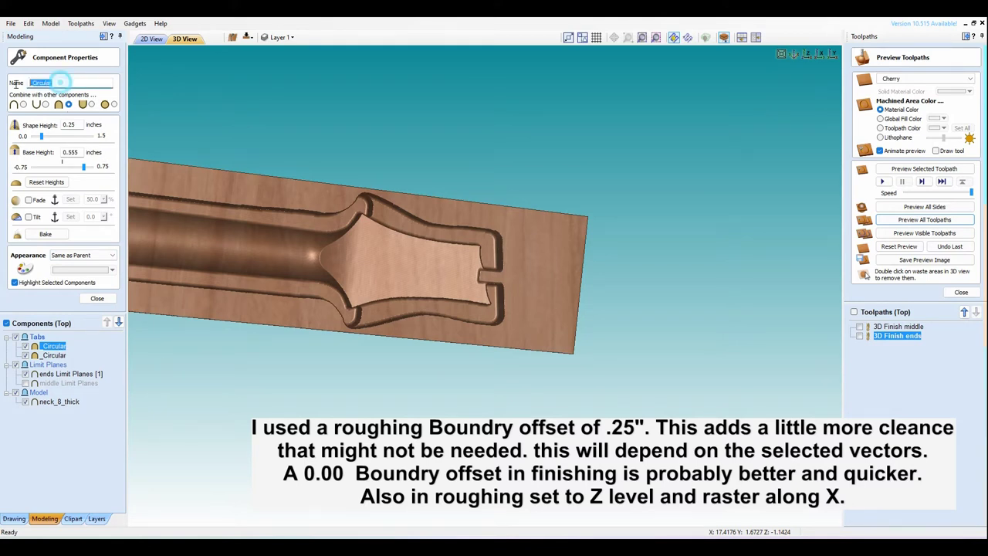
{"action": "left_click", "coordinate": [64, 84]}
{"action": "type", "text": "head"}
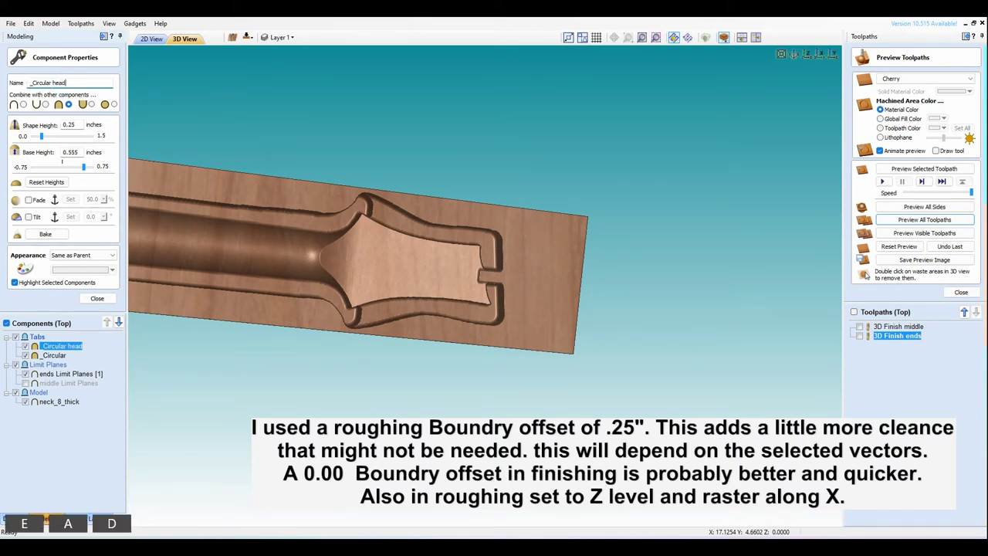
{"action": "type", "text": " stock"}
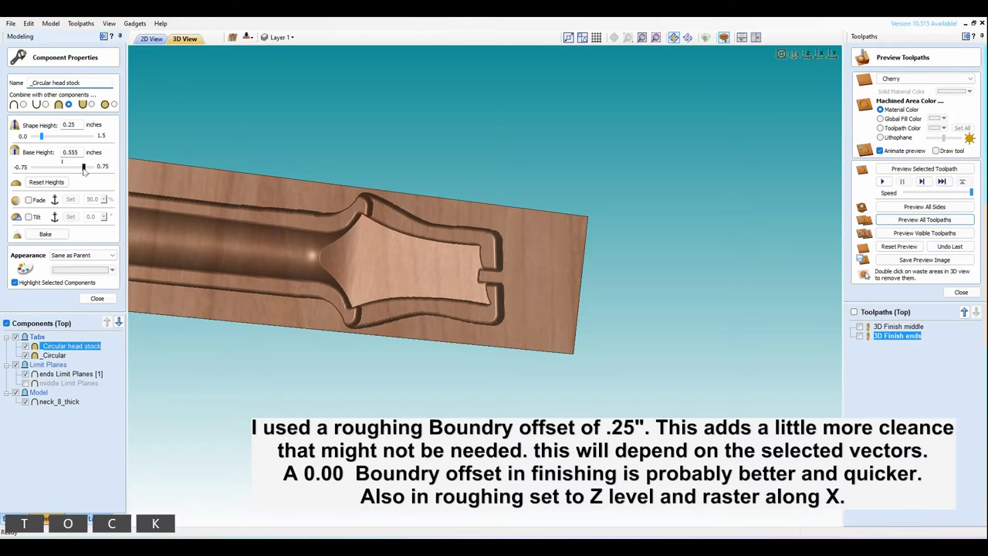
- Set the base height of the _Circular head stock tab to 0.345 inches
{"action": "mouse_move", "coordinate": [258, 268]}
{"action": "left_mouse_down"}
{"action": "mouse_move", "coordinate": [239, 223]}
{"action": "mouse_move", "coordinate": [255, 222]}
{"action": "left_mouse_up"}
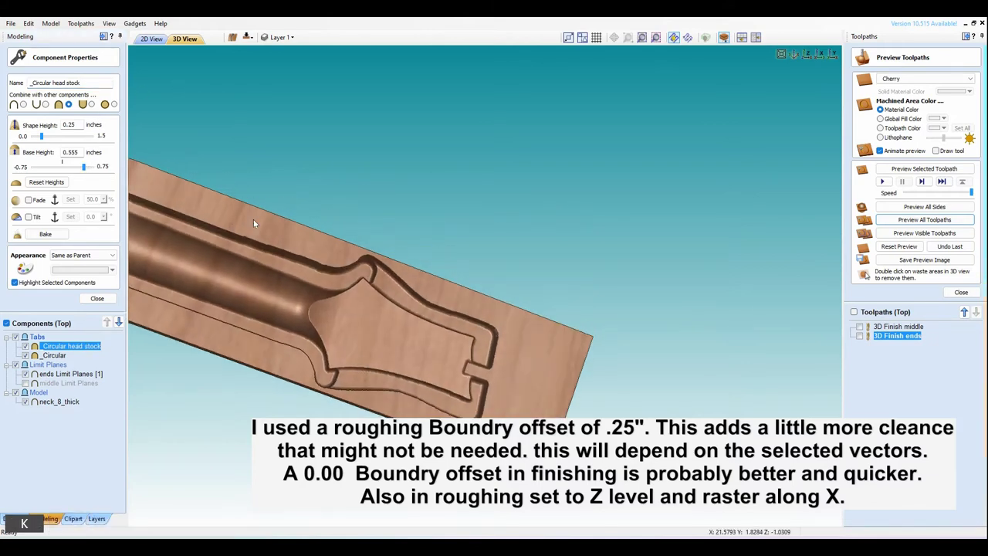
{"action": "left_click_drag", "start_coordinate": [263, 284], "coordinate": [280, 249]}
{"action": "mouse_move", "coordinate": [327, 371]}
{"action": "left_mouse_down"}
{"action": "mouse_move", "coordinate": [327, 278]}
{"action": "mouse_move", "coordinate": [254, 352]}
{"action": "mouse_move", "coordinate": [322, 361]}
{"action": "mouse_move", "coordinate": [346, 311]}
{"action": "left_mouse_up"}
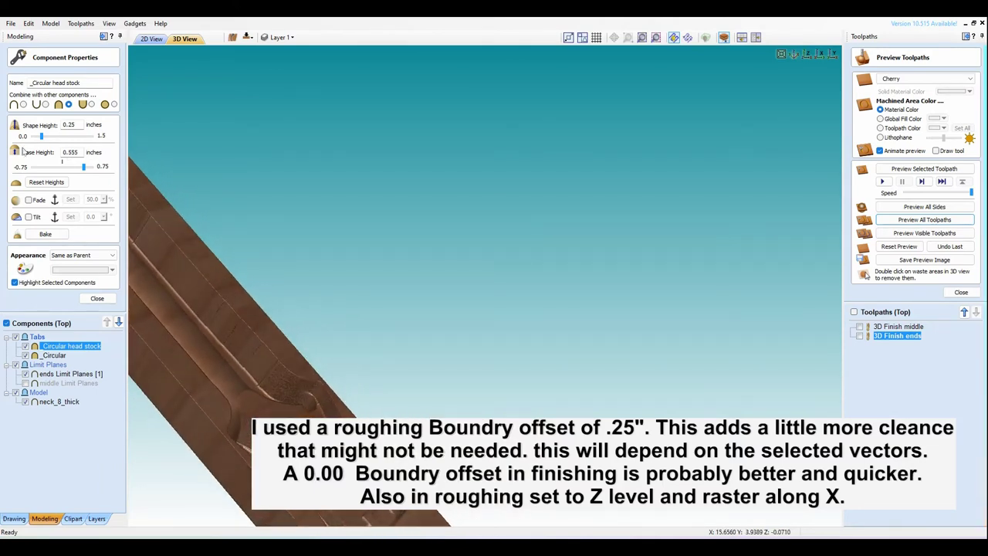
{"action": "left_click", "coordinate": [76, 167]}
{"action": "left_click_drag", "start_coordinate": [253, 237], "coordinate": [369, 311]}
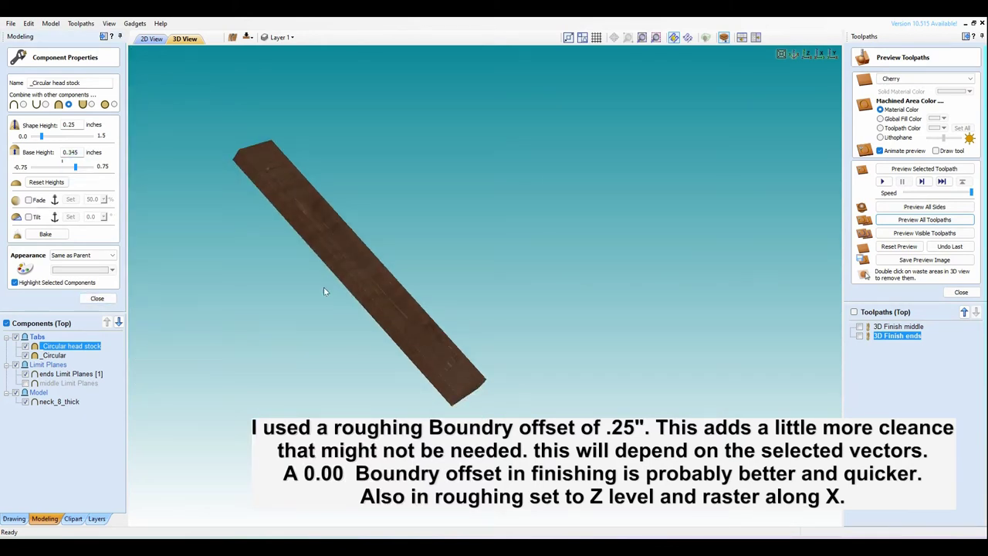
{"action": "left_click_drag", "start_coordinate": [472, 375], "coordinate": [502, 336]}
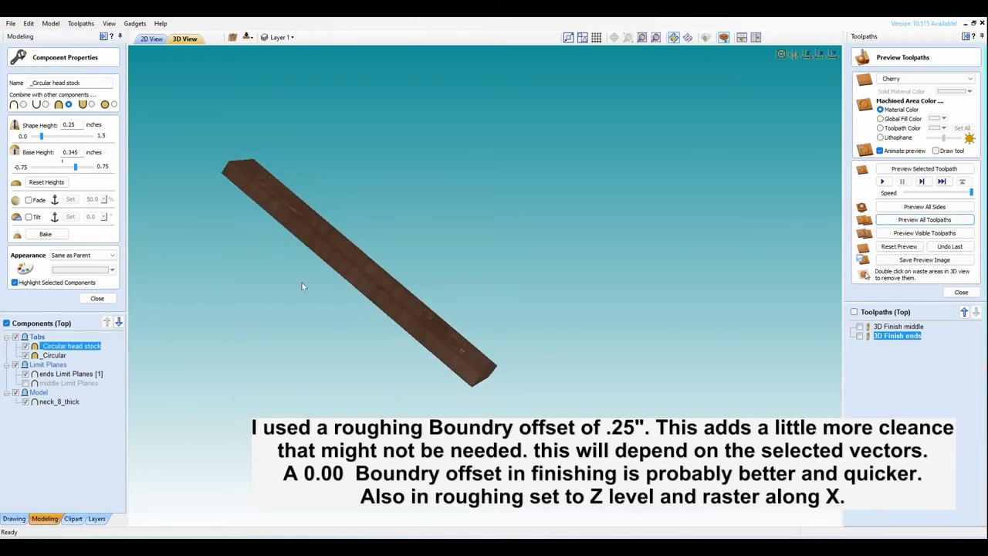
{"action": "left_click", "coordinate": [97, 300]}
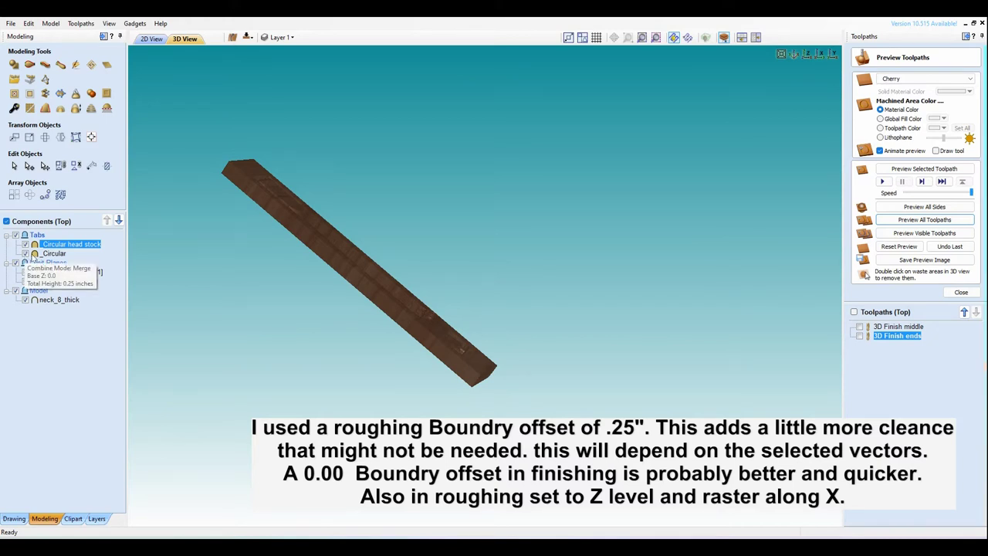
- Recalculate the 3D Finish ends toolpath with the lowered tab and simulate all toolpaths on a reset preview block
{"action": "double_click", "coordinate": [899, 336]}
{"action": "left_click", "coordinate": [869, 359]}
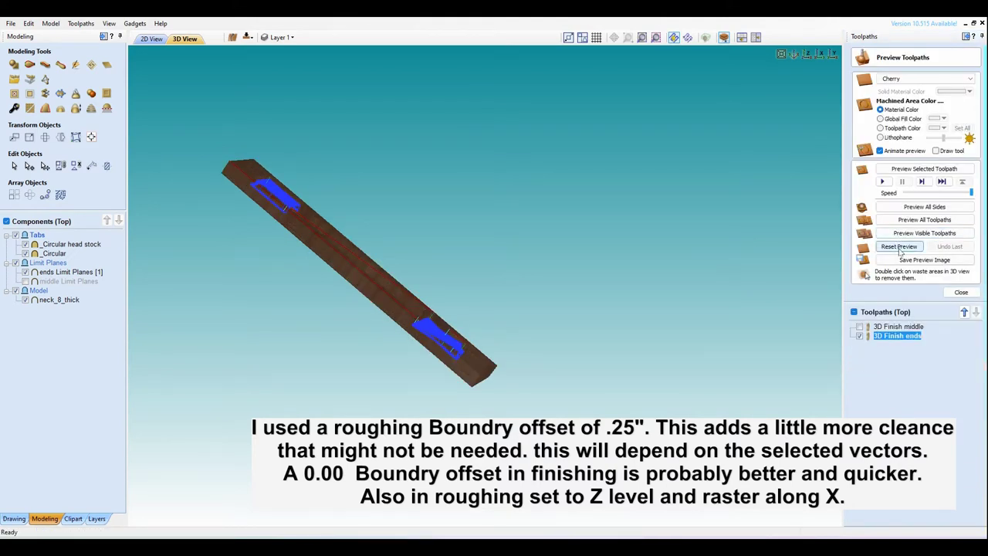
{"action": "left_click", "coordinate": [909, 221]}
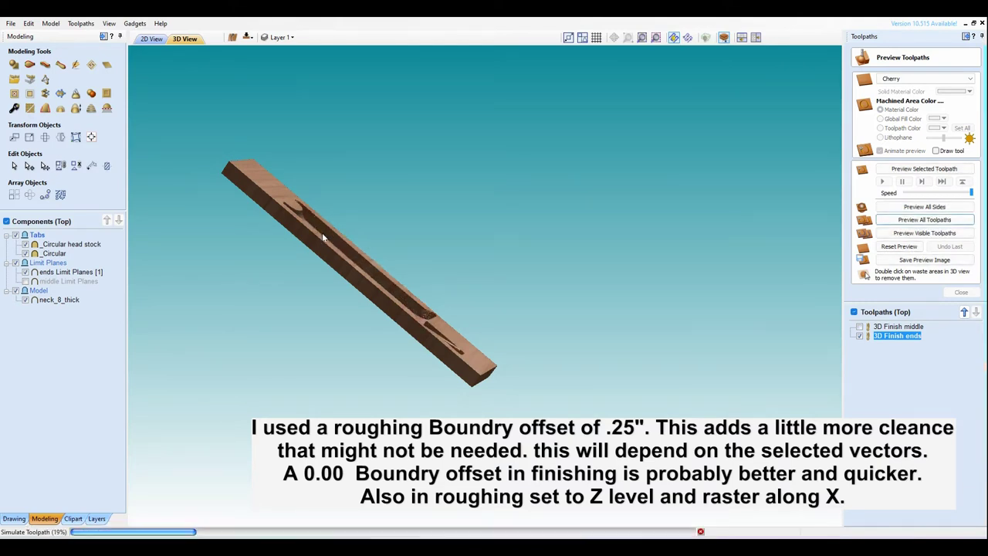
- Examine the headstock tab, the tab at the other end and the whole neck in the machined 3D preview
{"action": "left_click", "coordinate": [322, 233]}
{"action": "left_click_drag", "start_coordinate": [320, 244], "coordinate": [469, 307]}
{"action": "scroll", "coordinate": [486, 293], "scroll_direction": "up", "scroll_amount": 2}
{"action": "scroll", "coordinate": [500, 278], "scroll_direction": "up", "scroll_amount": 5}
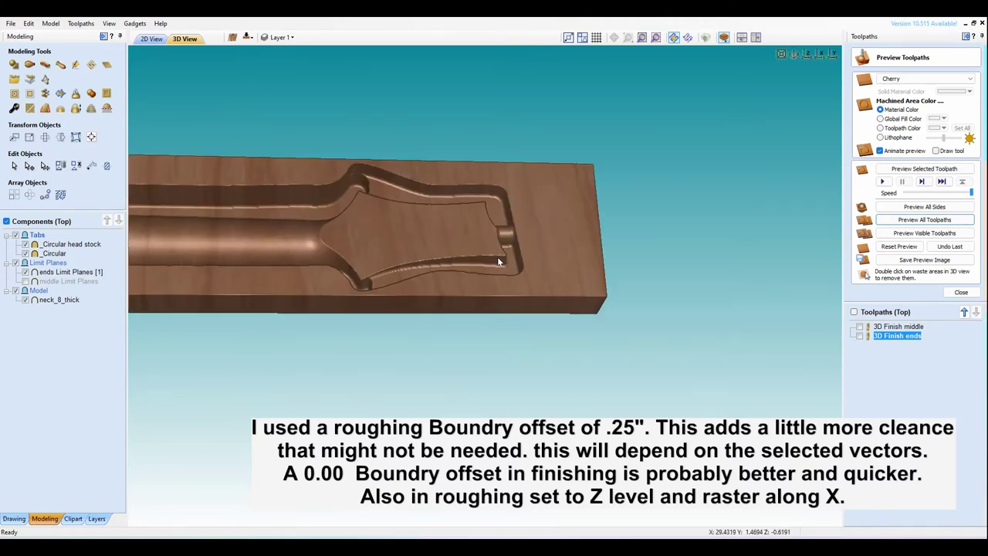
{"action": "left_click_drag", "start_coordinate": [410, 278], "coordinate": [376, 287]}
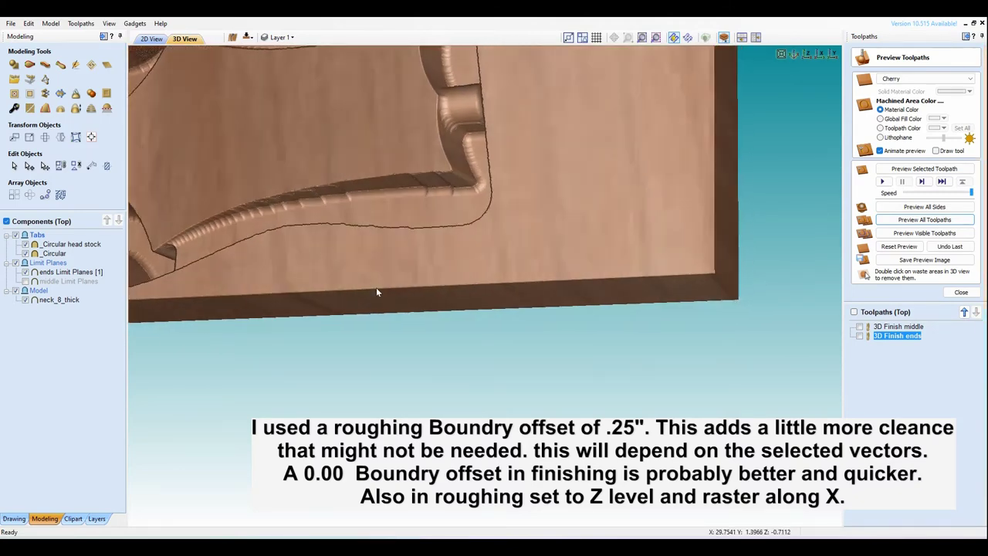
{"action": "left_click_drag", "start_coordinate": [450, 289], "coordinate": [594, 286]}
{"action": "scroll", "coordinate": [377, 218], "scroll_direction": "down", "scroll_amount": 5}
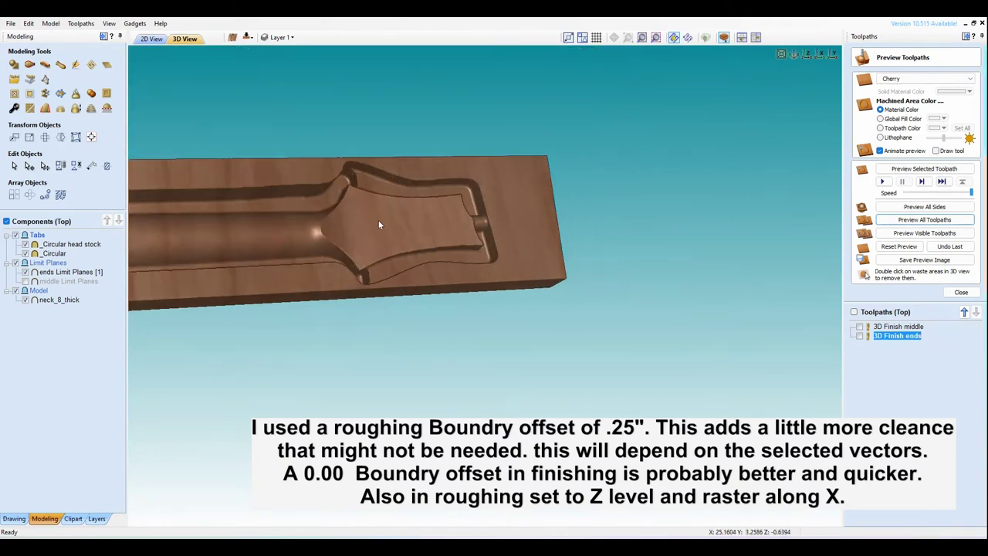
{"action": "left_click_drag", "start_coordinate": [299, 258], "coordinate": [405, 335]}
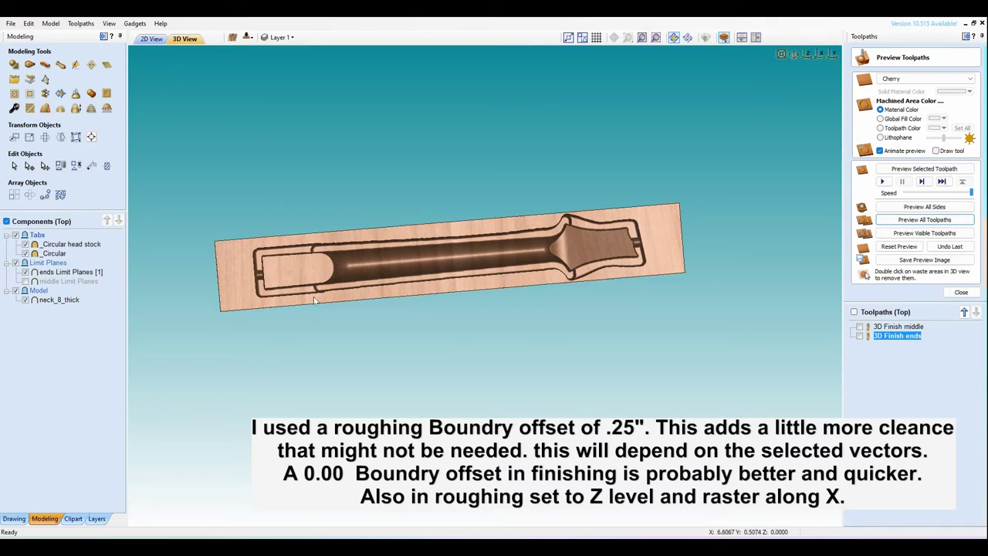
{"action": "mouse_move", "coordinate": [323, 289]}
{"action": "left_mouse_down"}
{"action": "mouse_move", "coordinate": [476, 254]}
{"action": "mouse_move", "coordinate": [455, 330]}
{"action": "mouse_move", "coordinate": [458, 225]}
{"action": "mouse_move", "coordinate": [509, 225]}
{"action": "mouse_move", "coordinate": [495, 257]}
{"action": "mouse_move", "coordinate": [515, 240]}
{"action": "left_mouse_up"}
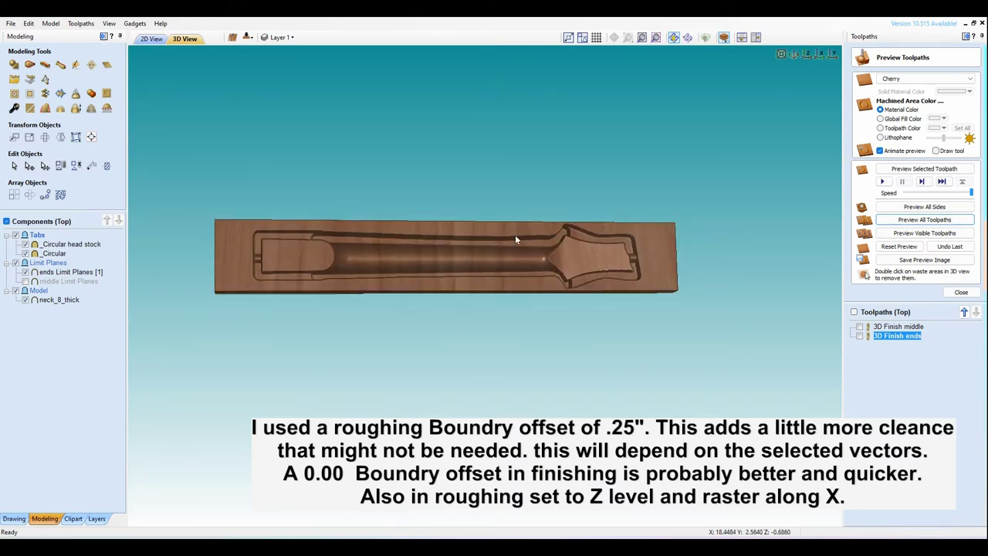
{"action": "scroll", "coordinate": [456, 269], "scroll_direction": "up", "scroll_amount": 3}
{"action": "mouse_move", "coordinate": [456, 269]}
{"action": "left_mouse_down"}
{"action": "mouse_move", "coordinate": [536, 302]}
{"action": "mouse_move", "coordinate": [489, 331]}
{"action": "mouse_move", "coordinate": [451, 262]}
{"action": "mouse_move", "coordinate": [461, 256]}
{"action": "mouse_move", "coordinate": [375, 325]}
{"action": "left_mouse_up"}
{"action": "scroll", "coordinate": [455, 256], "scroll_direction": "down", "scroll_amount": 3}
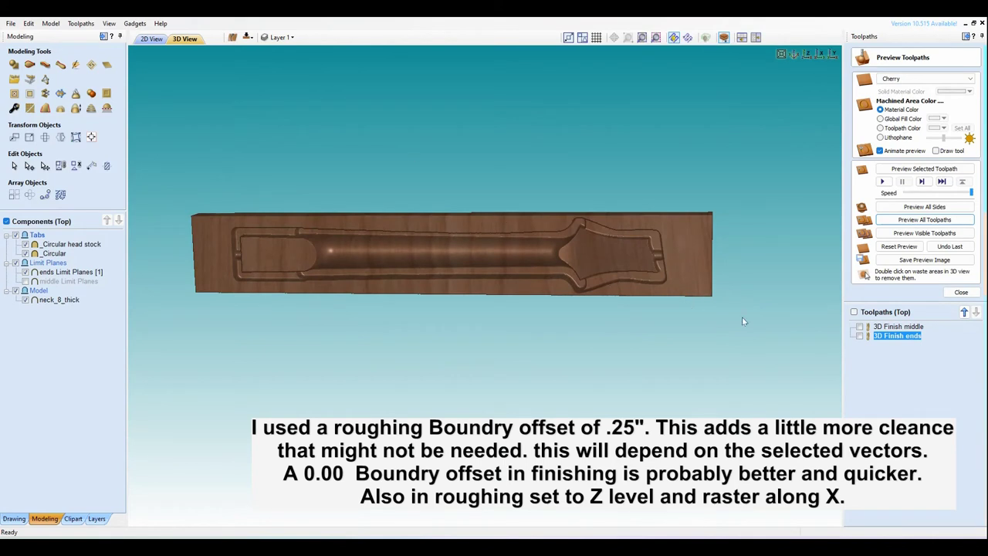
- Inspect the bottom side of the job in 2D for the neck model and its vectors
{"action": "left_click", "coordinate": [248, 37]}
{"action": "left_click", "coordinate": [151, 38]}
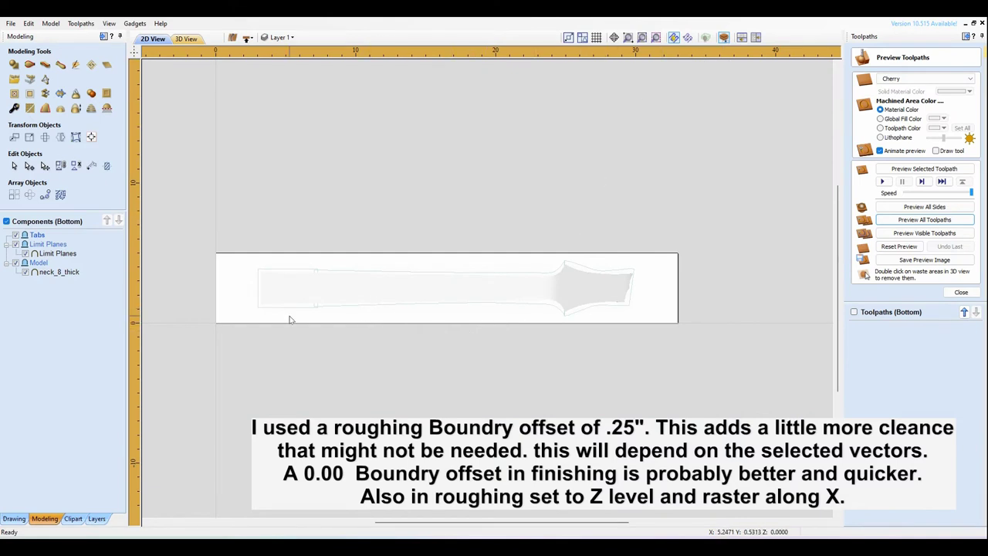
{"action": "scroll", "coordinate": [289, 315], "scroll_direction": "up", "scroll_amount": 3}
{"action": "scroll", "coordinate": [348, 324], "scroll_direction": "down", "scroll_amount": 2}
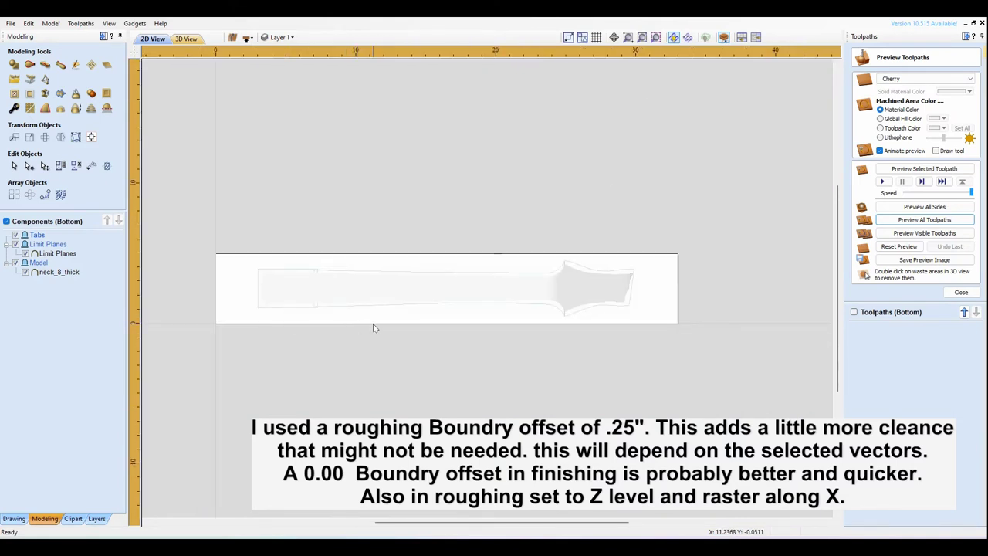
- Copy the heel, neck and headstock boundary vectors from the top side to the other side and show the bottom side
{"action": "left_click", "coordinate": [247, 38]}
{"action": "scroll", "coordinate": [328, 328], "scroll_direction": "up", "scroll_amount": 2}
{"action": "scroll", "coordinate": [284, 317], "scroll_direction": "down", "scroll_amount": 2}
{"action": "left_click", "coordinate": [284, 315]}
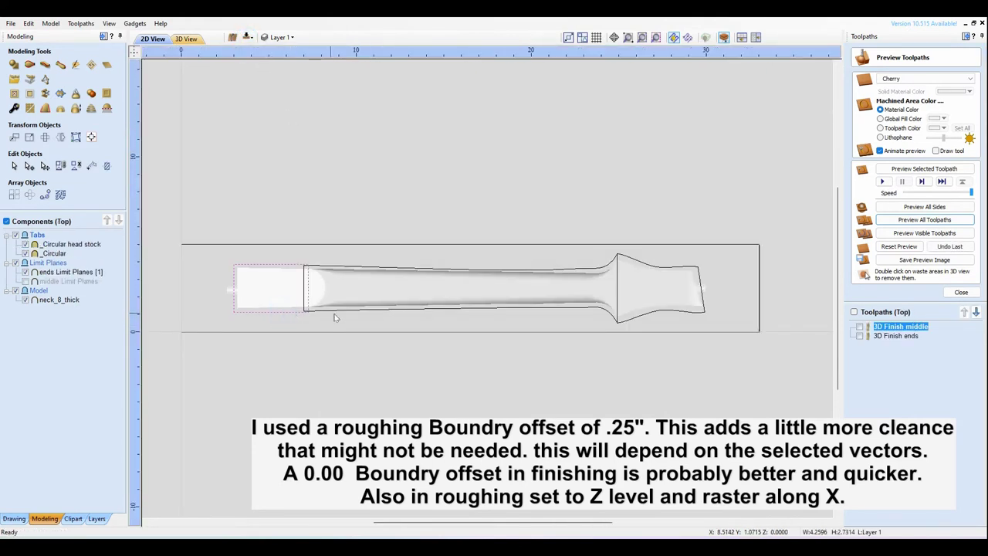
{"action": "left_click", "coordinate": [408, 312], "text": "shift"}
{"action": "left_click", "coordinate": [644, 317], "text": "shift"}
{"action": "right_click", "coordinate": [643, 318]}
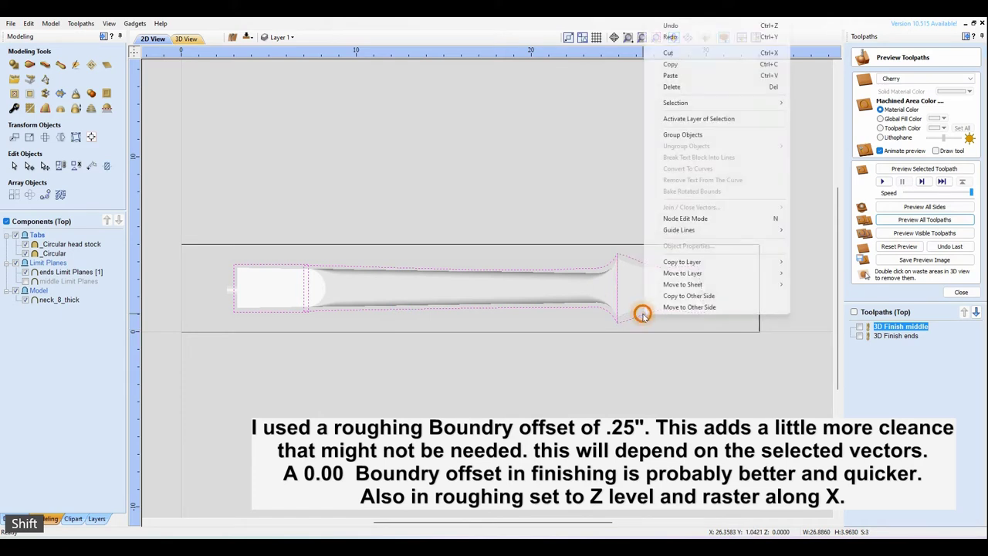
{"action": "left_click", "coordinate": [684, 296]}
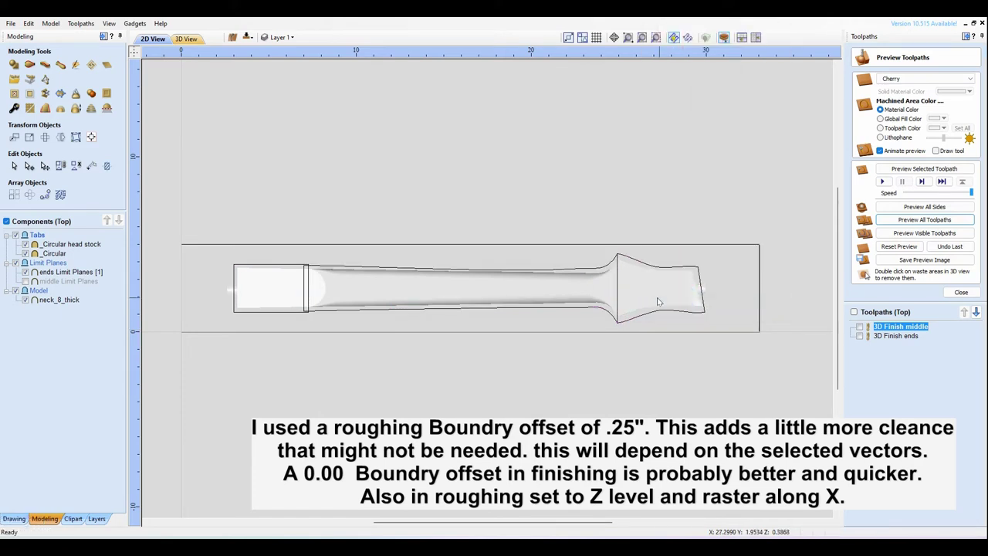
{"action": "left_click", "coordinate": [281, 37]}
{"action": "left_click", "coordinate": [224, 120]}
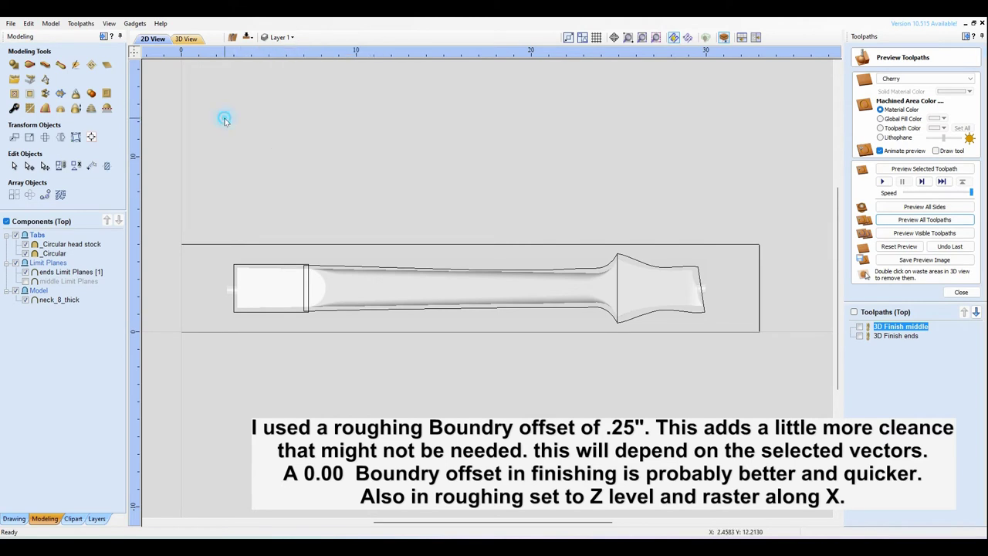
{"action": "left_click", "coordinate": [245, 38]}
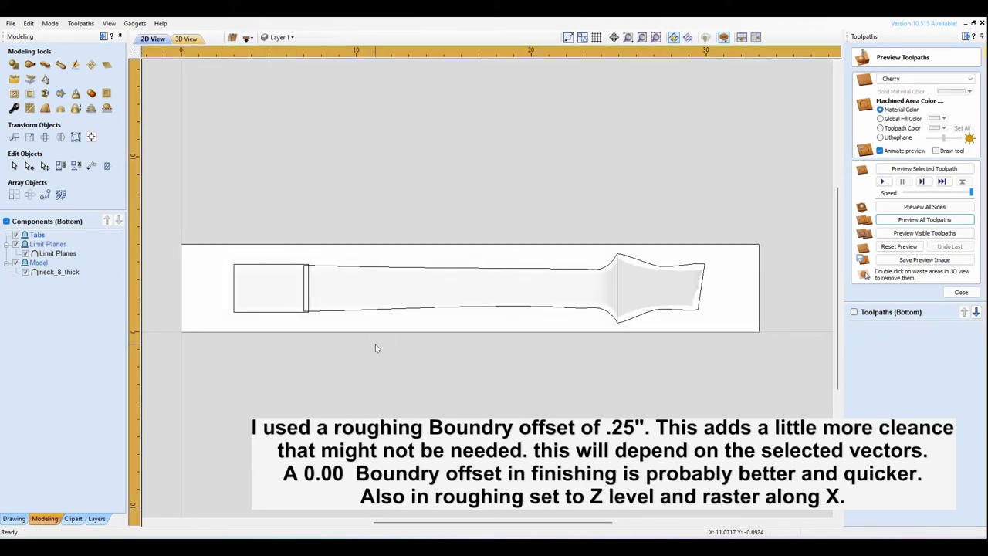
- Node-edit the bottom-side headstock boundary, moving both neck-side corners about 1.25 inches toward the neck, past the flare
{"action": "scroll", "coordinate": [551, 352], "scroll_direction": "up", "scroll_amount": 2}
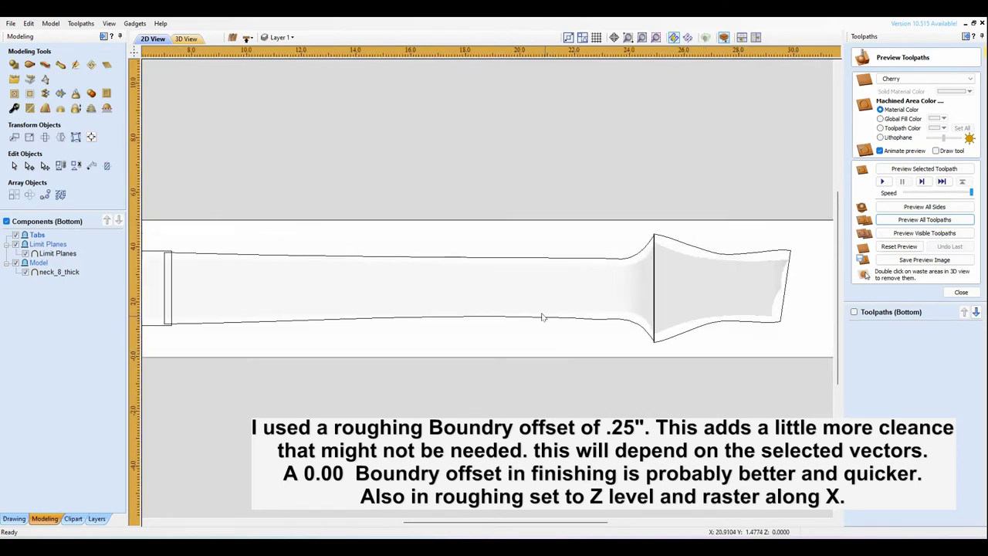
{"action": "scroll", "coordinate": [543, 314], "scroll_direction": "down", "scroll_amount": 2}
{"action": "scroll", "coordinate": [591, 313], "scroll_direction": "up", "scroll_amount": 2}
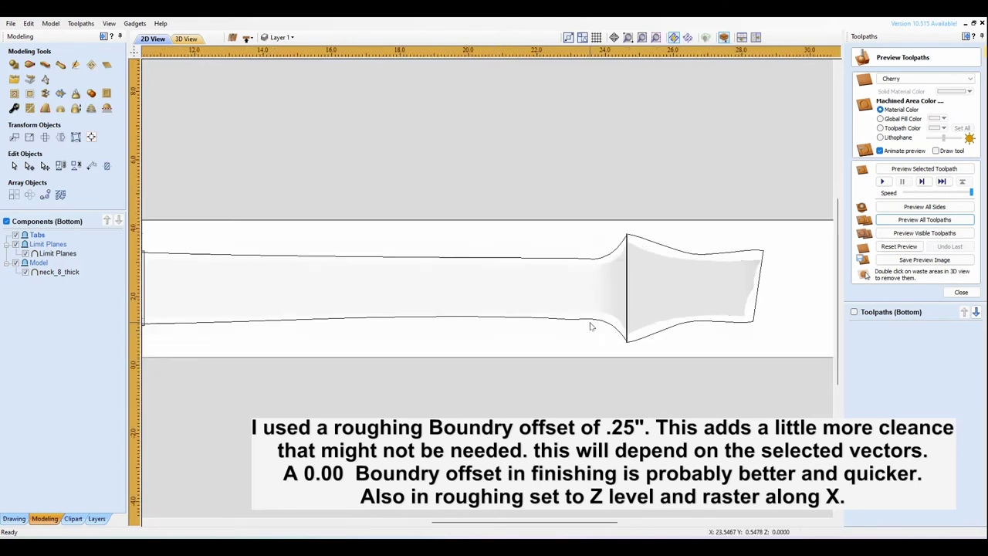
{"action": "left_click", "coordinate": [694, 234]}
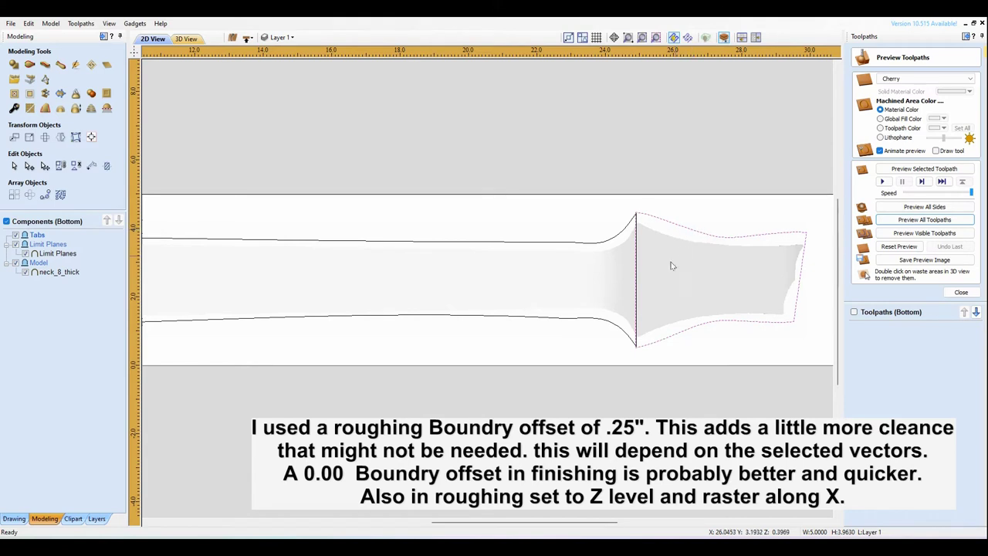
{"action": "scroll", "coordinate": [657, 290], "scroll_direction": "up", "scroll_amount": 1}
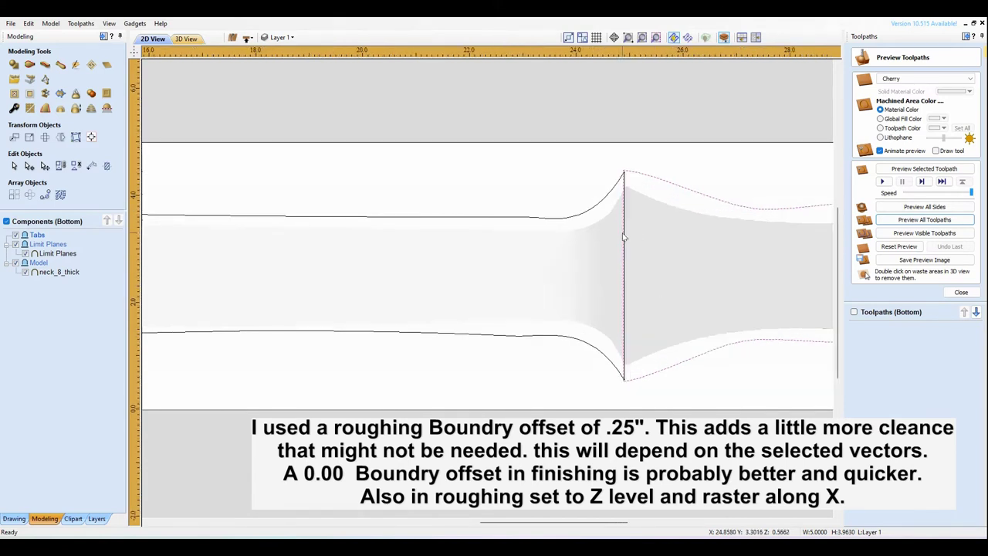
{"action": "scroll", "coordinate": [606, 250], "scroll_direction": "down", "scroll_amount": 1}
{"action": "scroll", "coordinate": [606, 250], "scroll_direction": "down", "scroll_amount": 1}
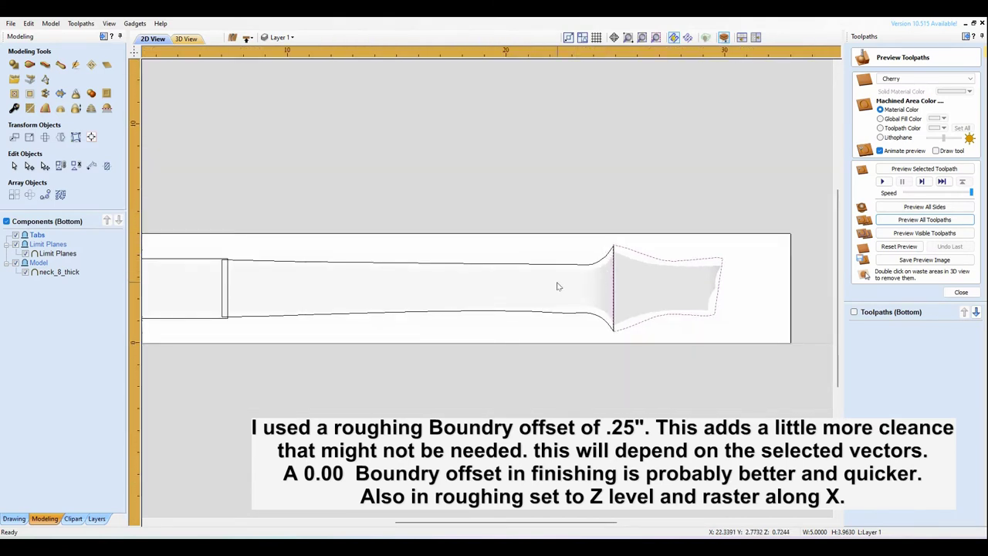
{"action": "scroll", "coordinate": [560, 287], "scroll_direction": "up", "scroll_amount": 1}
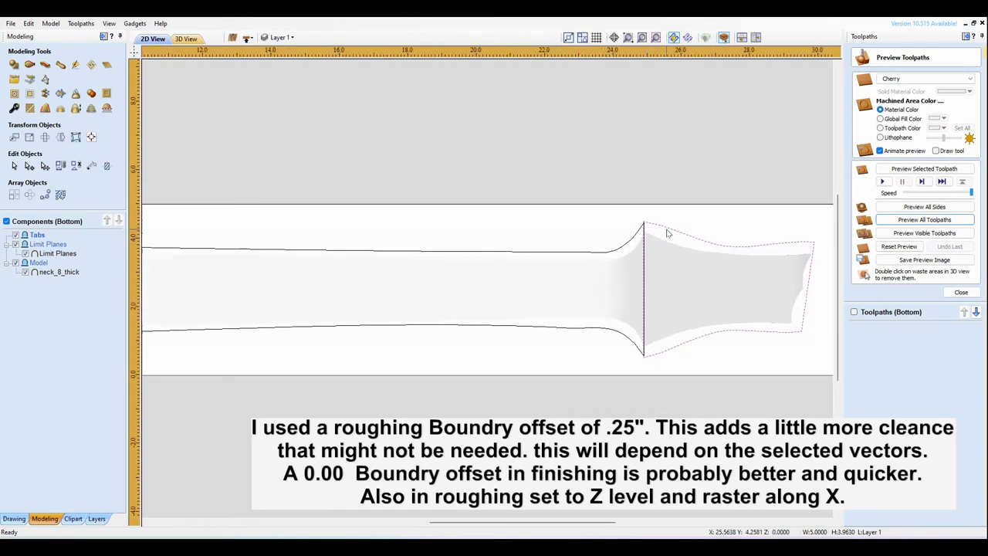
{"action": "scroll", "coordinate": [653, 255], "scroll_direction": "up", "scroll_amount": 3}
{"action": "left_click", "coordinate": [633, 193]}
{"action": "left_click_drag", "start_coordinate": [587, 197], "coordinate": [551, 186]}
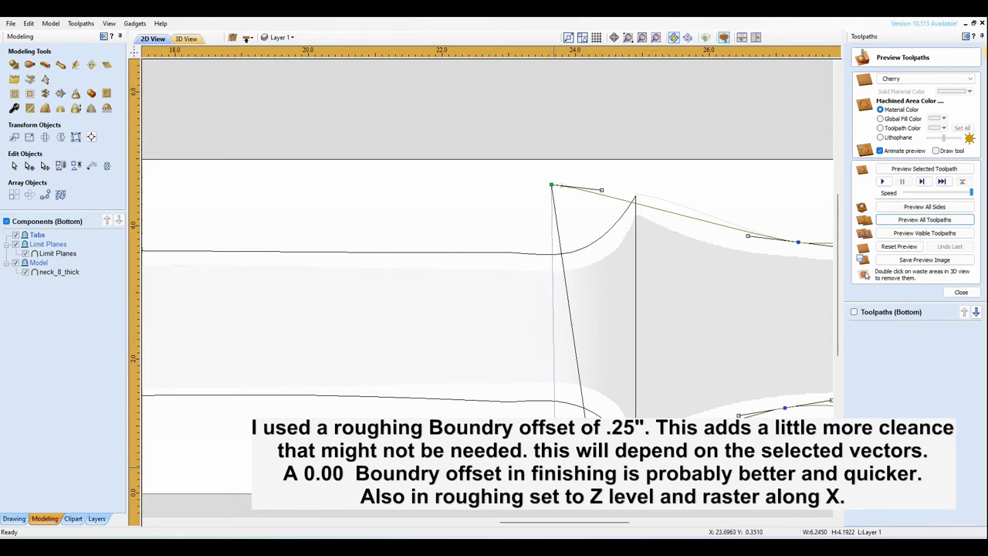
{"action": "scroll", "coordinate": [456, 381], "scroll_direction": "down", "scroll_amount": 3}
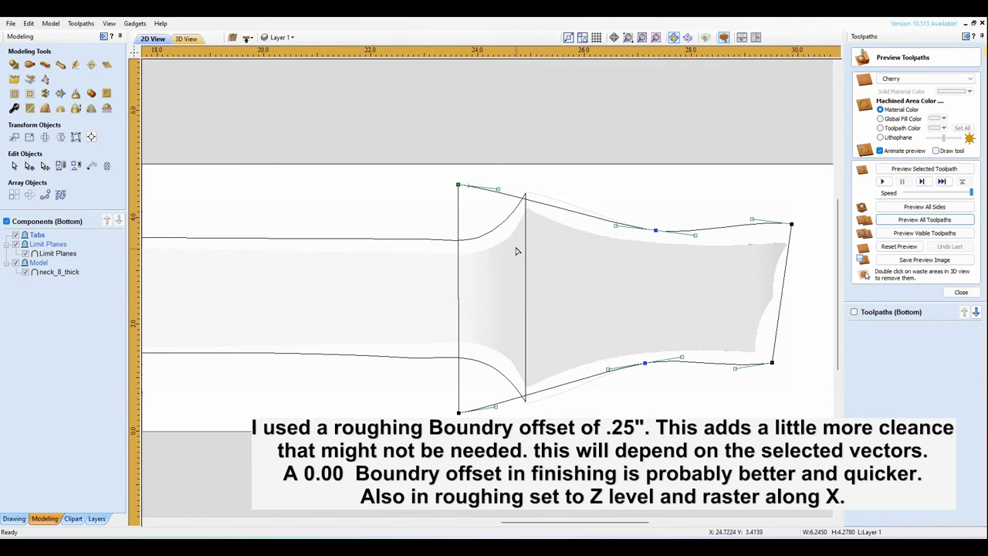
- Insert a point on the headstock boundary's upper edge near its widest part and move it outward, clear of the neck boundary
{"action": "scroll", "coordinate": [494, 197], "scroll_direction": "up", "scroll_amount": 3}
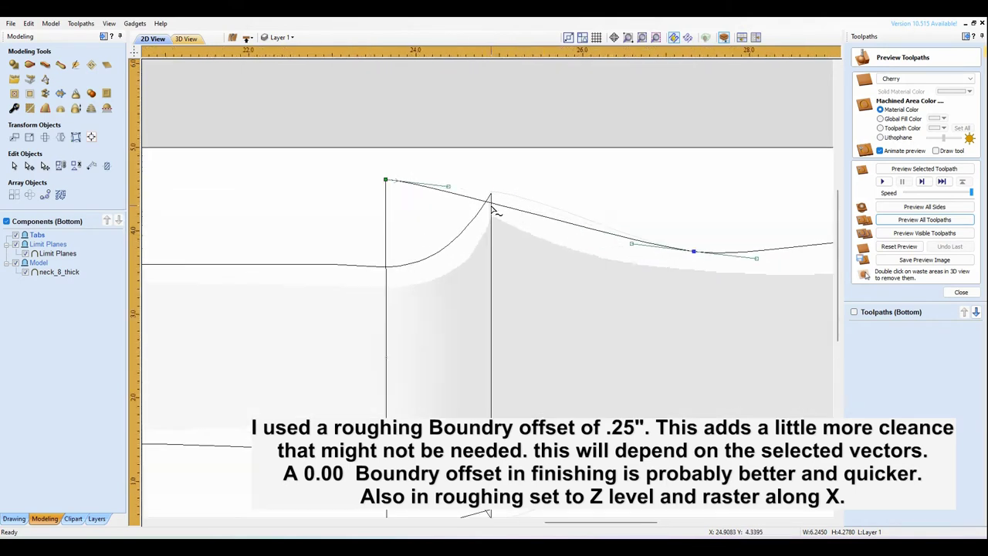
{"action": "right_click", "coordinate": [496, 207]}
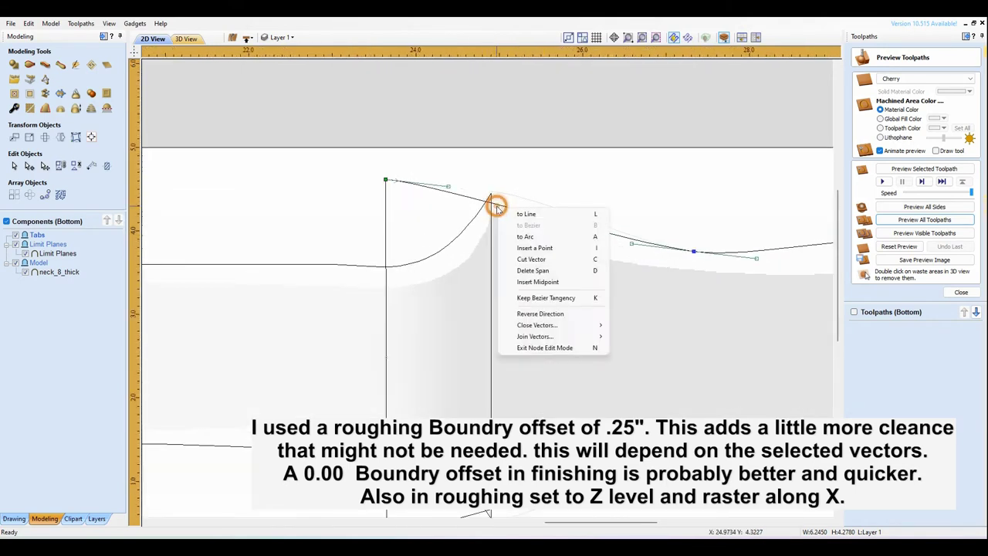
{"action": "left_click", "coordinate": [538, 248]}
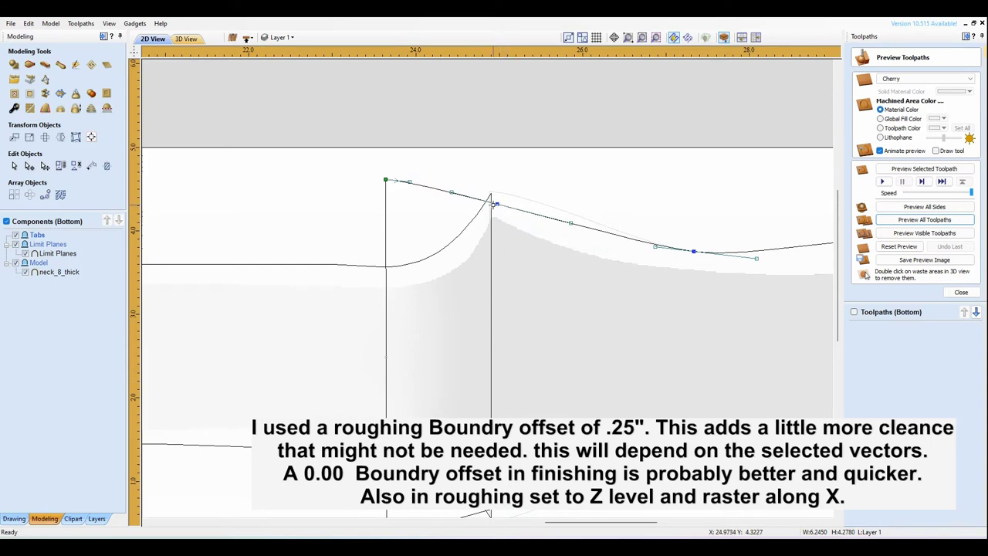
{"action": "mouse_move", "coordinate": [497, 204]}
{"action": "left_mouse_down"}
{"action": "mouse_move", "coordinate": [503, 179]}
{"action": "mouse_move", "coordinate": [503, 193]}
{"action": "left_mouse_up"}
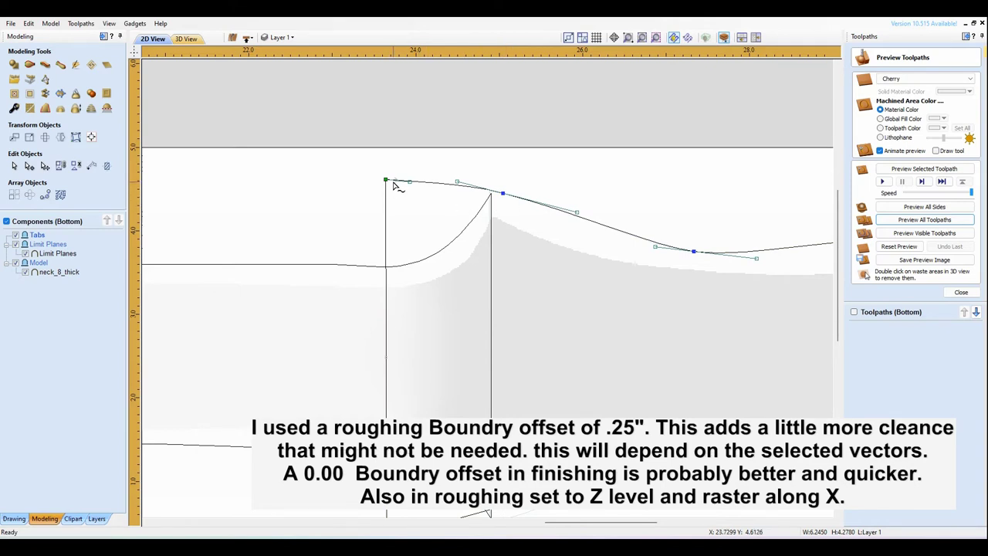
- Lower the headstock boundary's upper neck-side corner and shape the adjoining curve to follow the flare
{"action": "left_click_drag", "start_coordinate": [388, 181], "coordinate": [400, 225]}
{"action": "left_click_drag", "start_coordinate": [458, 179], "coordinate": [458, 162]}
{"action": "left_click", "coordinate": [503, 192]}
{"action": "mouse_move", "coordinate": [502, 192]}
{"action": "left_mouse_down"}
{"action": "mouse_move", "coordinate": [524, 185]}
{"action": "mouse_move", "coordinate": [508, 204]}
{"action": "left_mouse_up"}
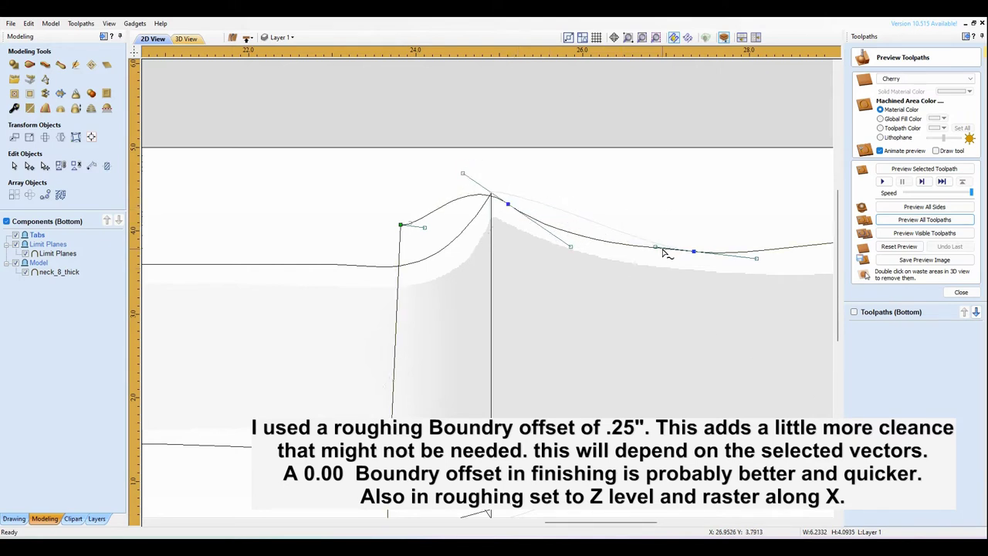
{"action": "scroll", "coordinate": [483, 208], "scroll_direction": "down", "scroll_amount": 2}
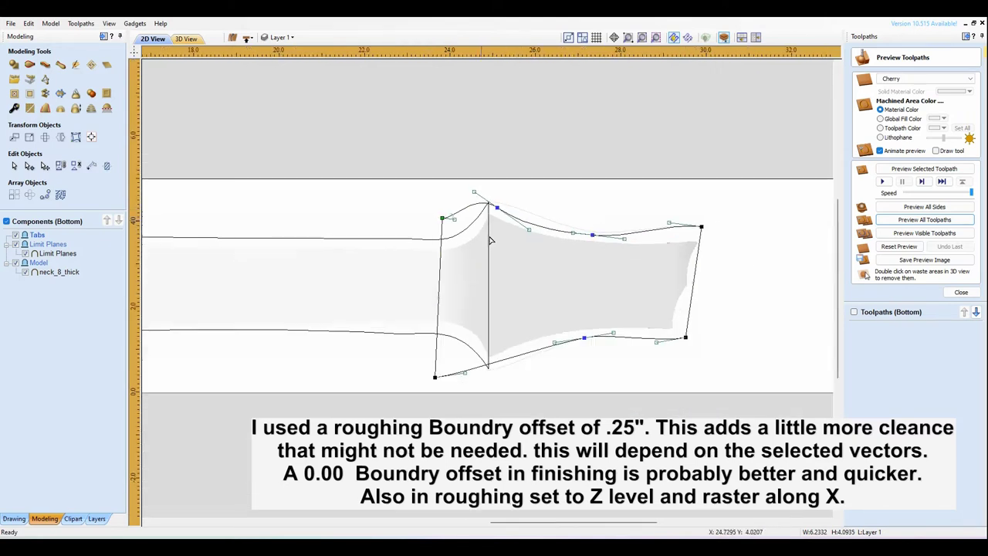
{"action": "scroll", "coordinate": [482, 209], "scroll_direction": "up", "scroll_amount": 2}
{"action": "mouse_move", "coordinate": [413, 127]}
{"action": "left_mouse_down"}
{"action": "mouse_move", "coordinate": [393, 141]}
{"action": "mouse_move", "coordinate": [402, 135]}
{"action": "left_mouse_up"}
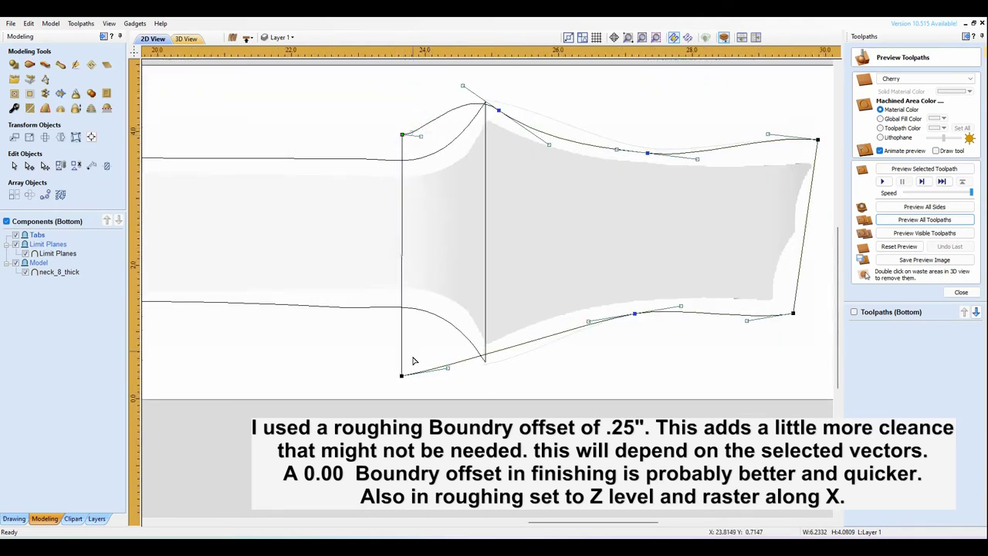
- Insert a point on the headstock boundary's lower edge, pull it outward, and raise the neck-side corner so the curve follows the flare
{"action": "right_click", "coordinate": [500, 354]}
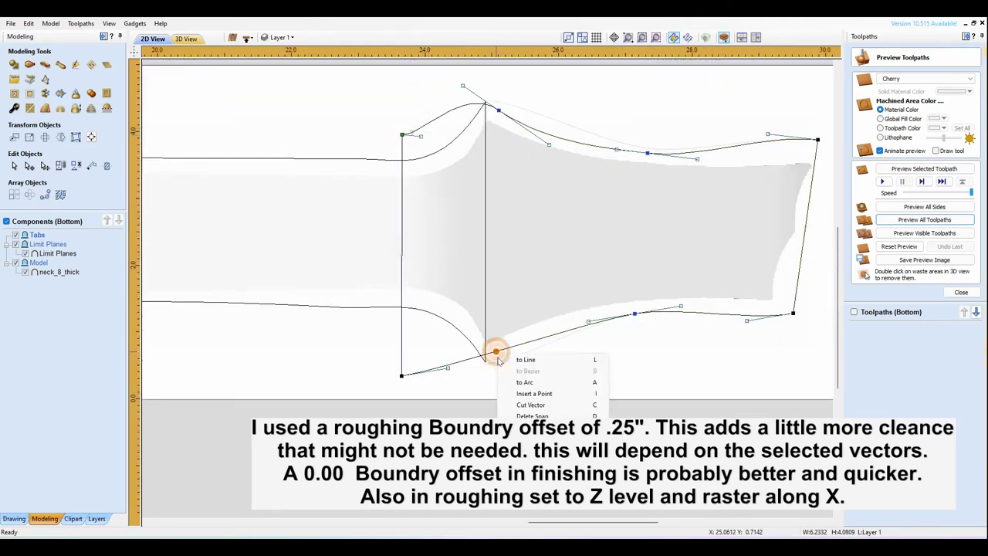
{"action": "left_click", "coordinate": [541, 394]}
{"action": "left_click_drag", "start_coordinate": [497, 351], "coordinate": [501, 371]}
{"action": "left_click_drag", "start_coordinate": [402, 376], "coordinate": [445, 317]}
{"action": "left_click_drag", "start_coordinate": [465, 384], "coordinate": [450, 386]}
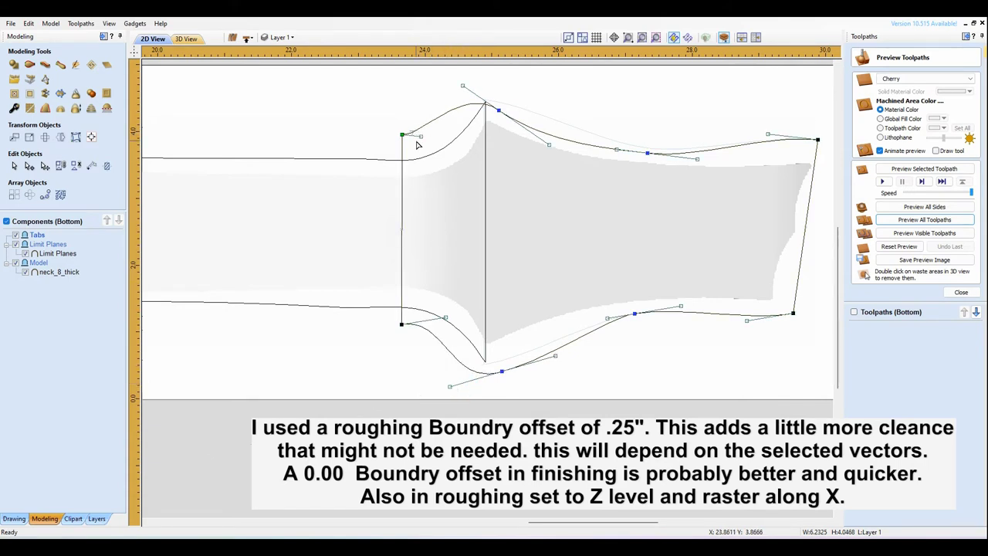
- Fine-tune the headstock boundary's upper edge by lowering its neck-side and tip corners and moving the widest point outward
{"action": "left_click_drag", "start_coordinate": [402, 136], "coordinate": [402, 145]}
{"action": "left_click_drag", "start_coordinate": [501, 111], "coordinate": [452, 81]}
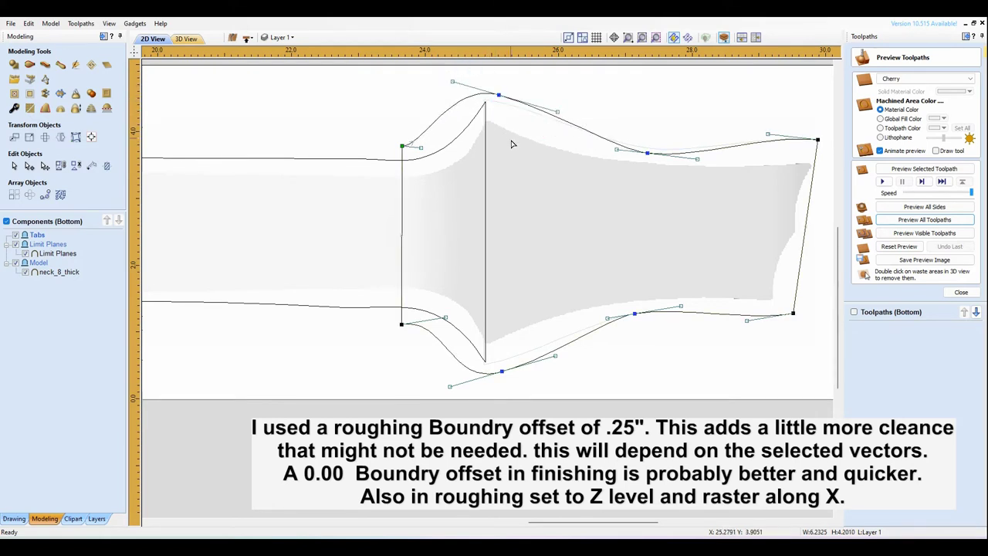
{"action": "scroll", "coordinate": [510, 139], "scroll_direction": "down", "scroll_amount": 2}
{"action": "left_click_drag", "start_coordinate": [707, 142], "coordinate": [706, 150]}
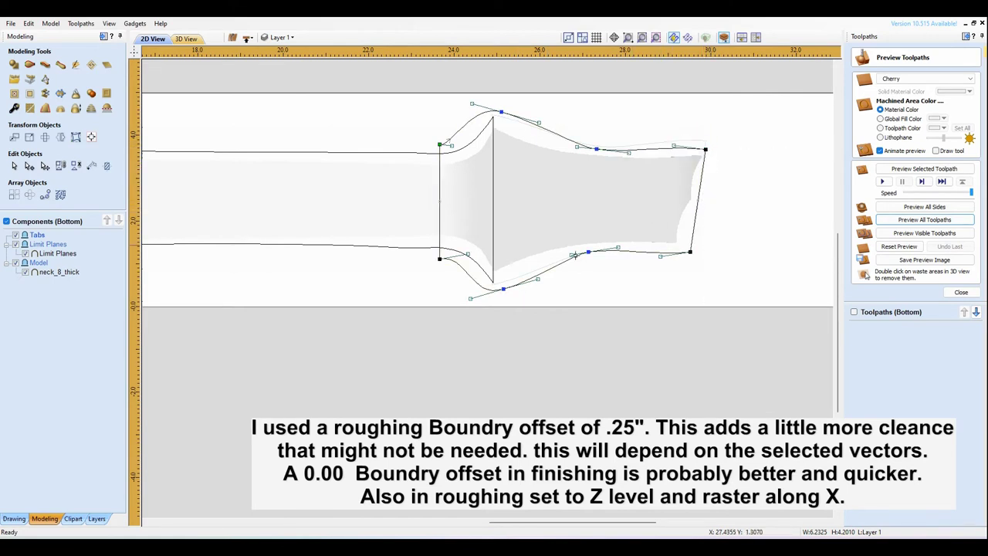
- Delete the rectangular heel boundary on the bottom side
{"action": "scroll", "coordinate": [617, 255], "scroll_direction": "down", "scroll_amount": 2}
{"action": "scroll", "coordinate": [356, 280], "scroll_direction": "up", "scroll_amount": 1}
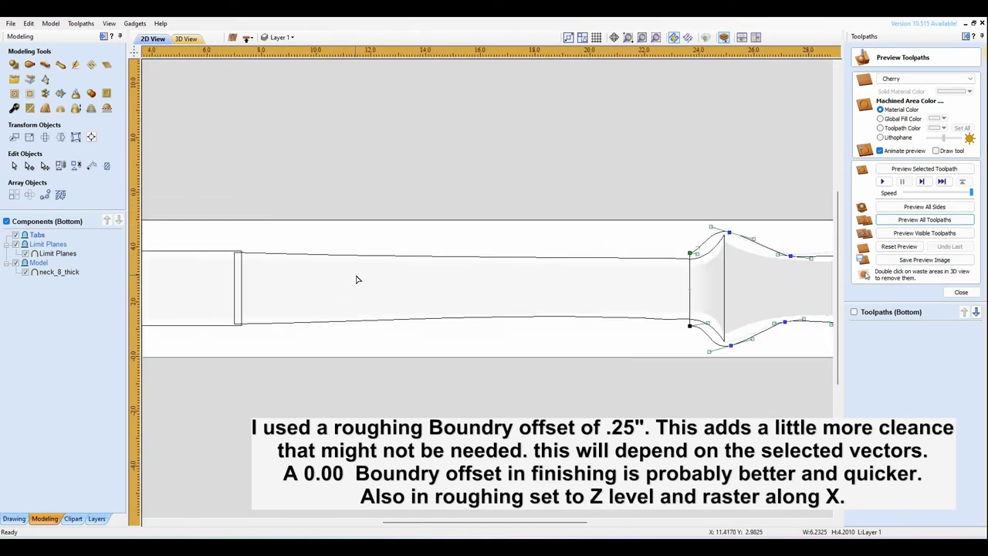
{"action": "scroll", "coordinate": [357, 279], "scroll_direction": "down", "scroll_amount": 2}
{"action": "scroll", "coordinate": [293, 316], "scroll_direction": "up", "scroll_amount": 2}
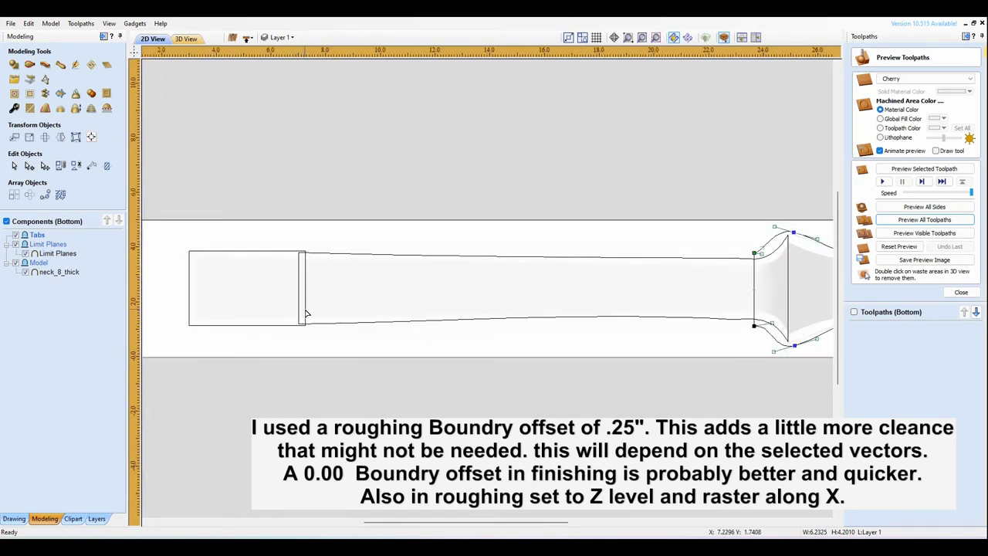
{"action": "left_click", "coordinate": [247, 326]}
{"action": "key", "text": "Delete"}
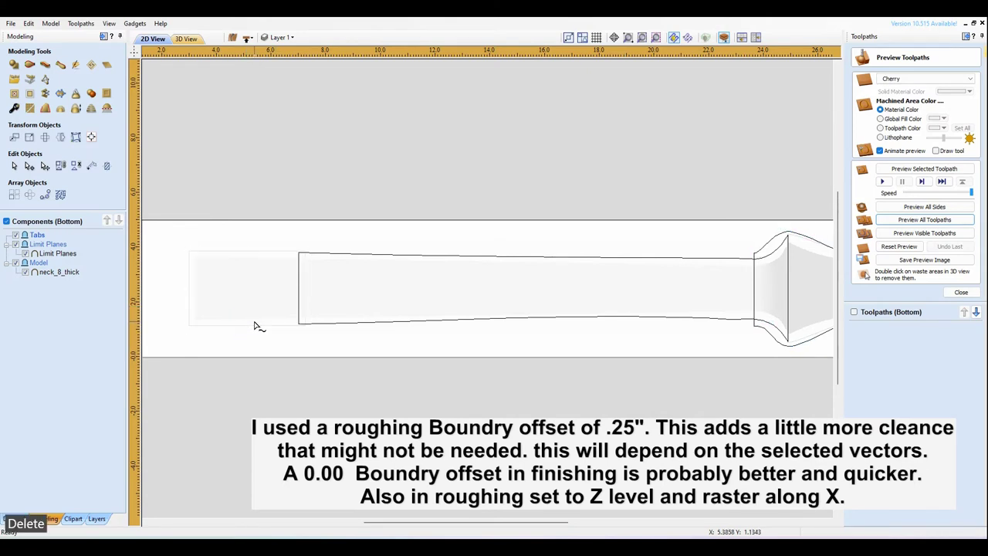
{"action": "key", "text": "m"}
{"action": "left_click", "coordinate": [301, 291]}
{"action": "key", "text": "m"}
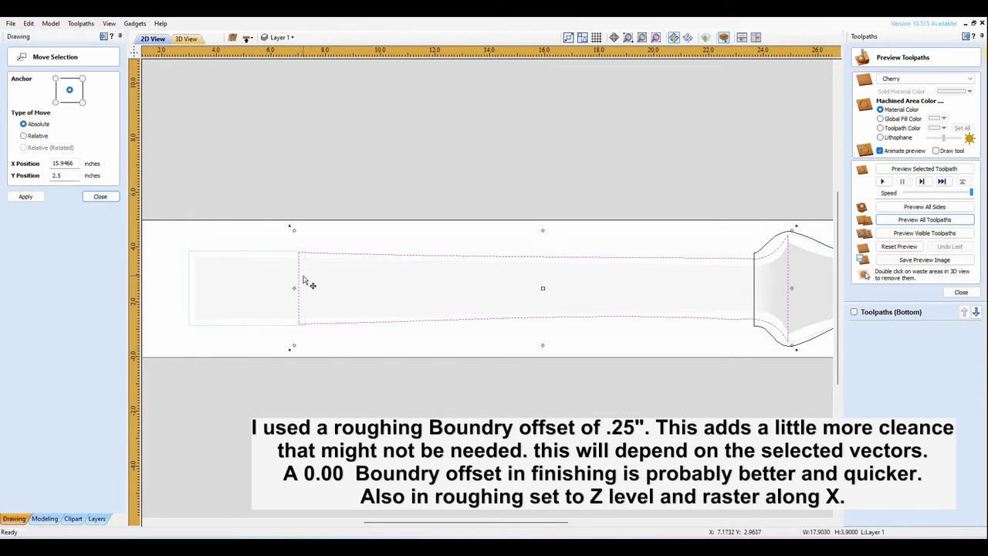
{"action": "key", "text": "Escape"}
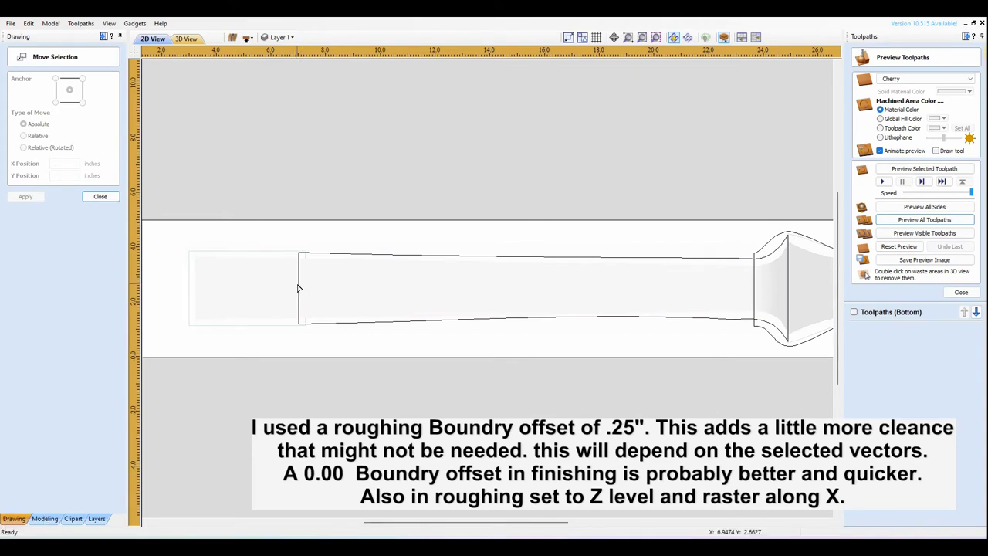
{"action": "left_click", "coordinate": [101, 196]}
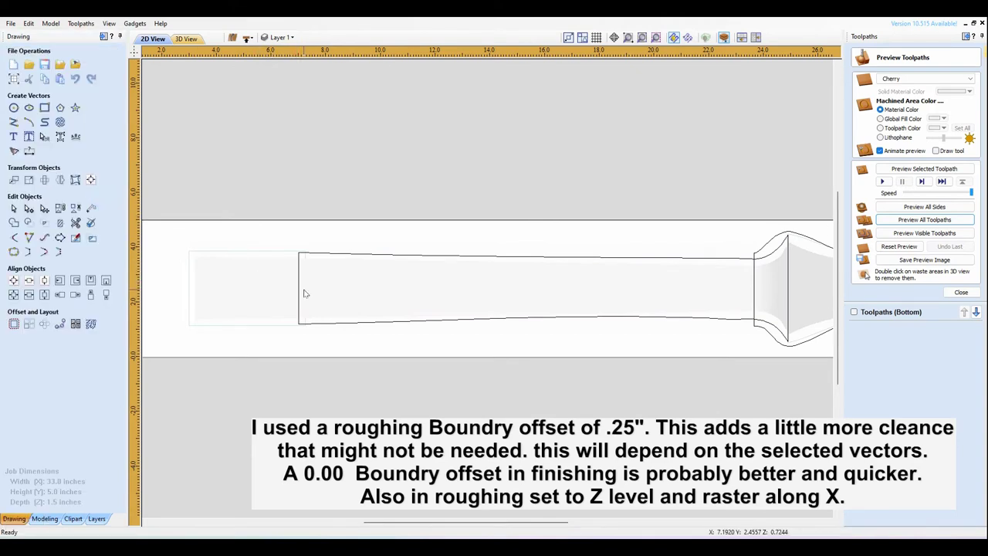
- Node-edit the neck boundary, moving its two heel-end corners about 4 inches outward to the end of the heel
{"action": "left_click", "coordinate": [299, 286]}
{"action": "key", "text": "n"}
{"action": "left_click_drag", "start_coordinate": [298, 253], "coordinate": [181, 249]}
{"action": "left_click_drag", "start_coordinate": [298, 323], "coordinate": [188, 324]}
{"action": "mouse_move", "coordinate": [178, 249]}
{"action": "left_mouse_down"}
{"action": "mouse_move", "coordinate": [165, 249]}
{"action": "mouse_move", "coordinate": [188, 249]}
{"action": "left_mouse_up"}
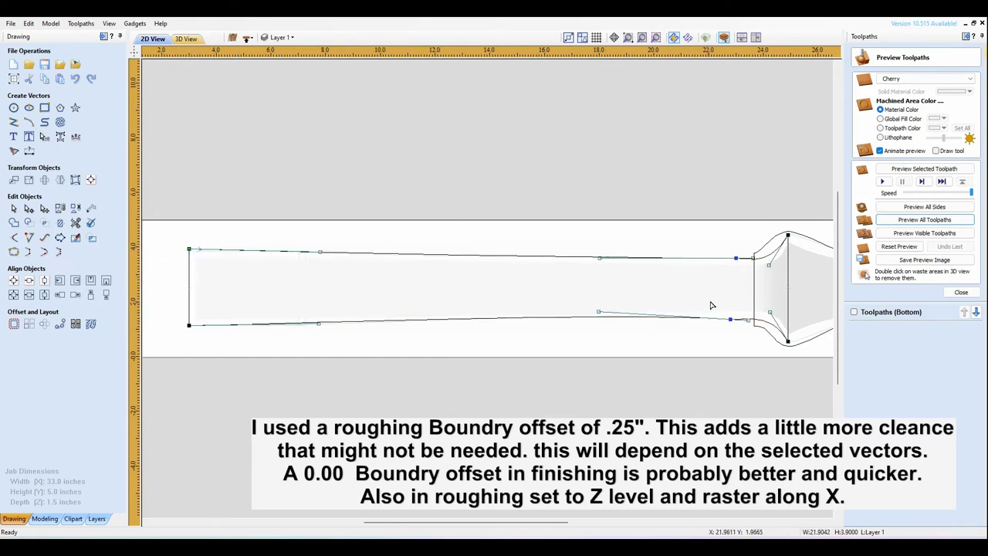
{"action": "scroll", "coordinate": [314, 298], "scroll_direction": "down", "scroll_amount": 3}
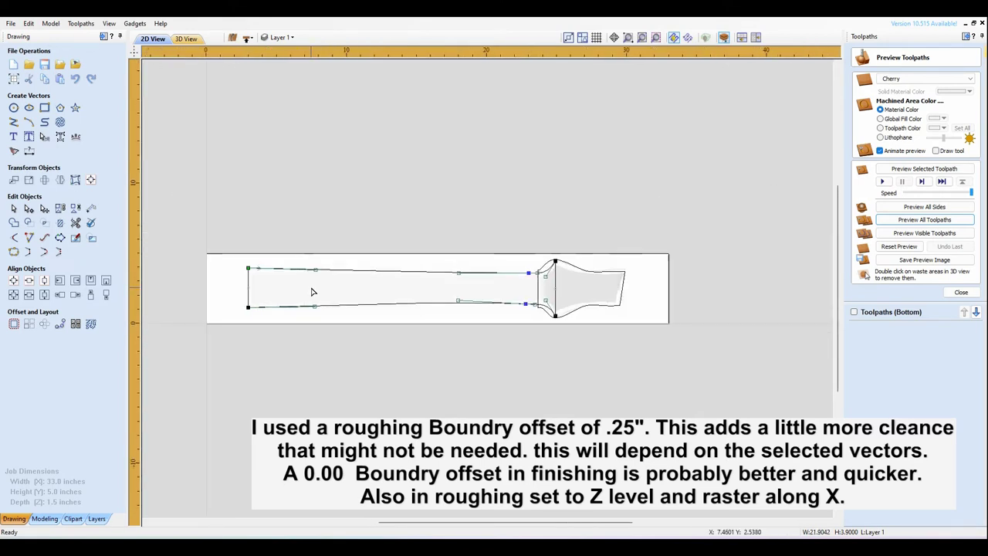
{"action": "scroll", "coordinate": [602, 330], "scroll_direction": "up", "scroll_amount": 1}
{"action": "scroll", "coordinate": [601, 330], "scroll_direction": "down", "scroll_amount": 2}
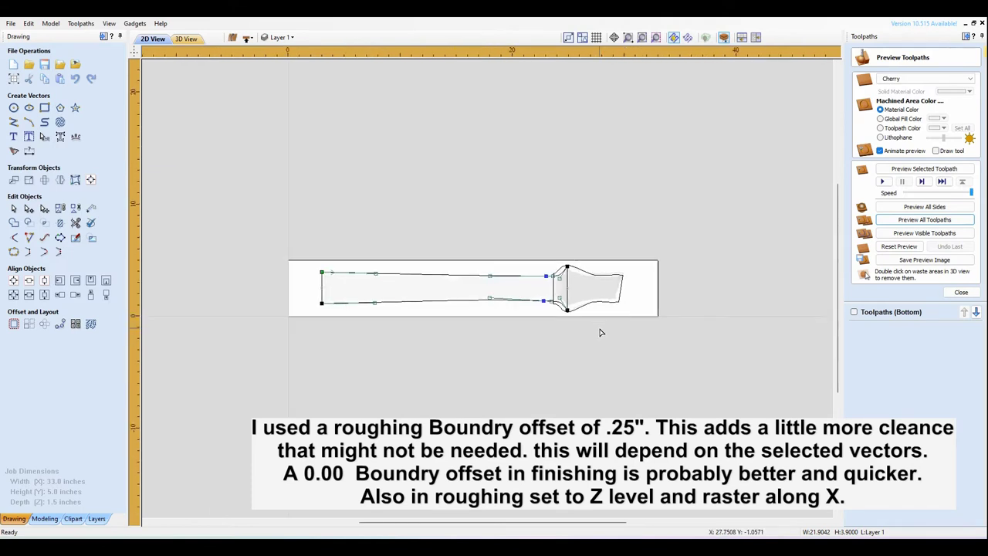
{"action": "scroll", "coordinate": [573, 318], "scroll_direction": "up", "scroll_amount": 3}
{"action": "scroll", "coordinate": [592, 314], "scroll_direction": "down", "scroll_amount": 2}
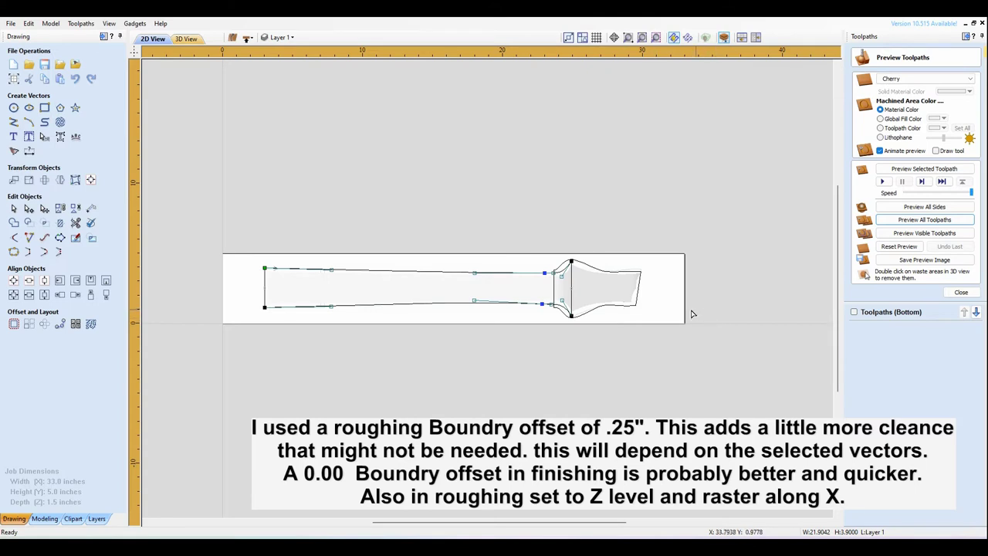
{"action": "scroll", "coordinate": [620, 291], "scroll_direction": "up", "scroll_amount": 3}
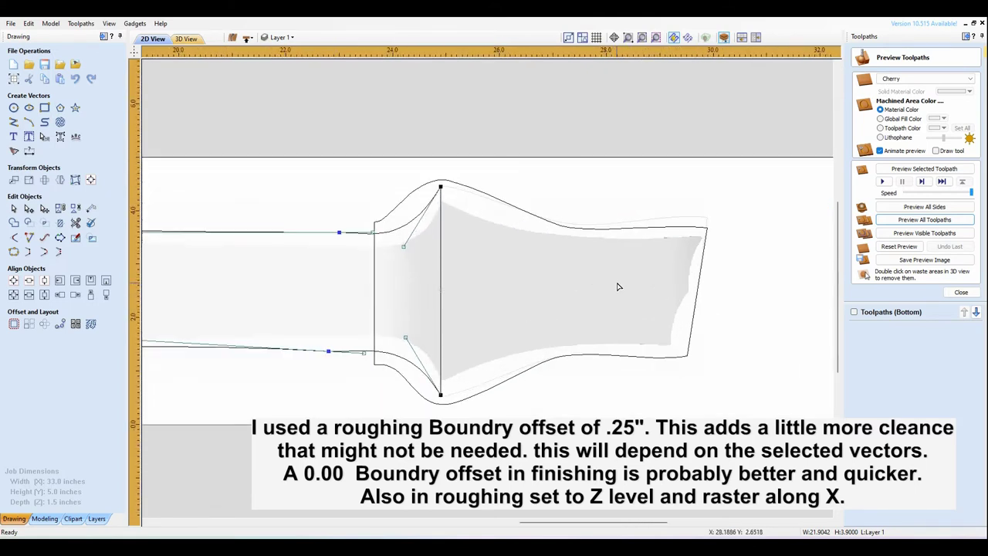
- Node-edit the headstock boundary's upper edge, raising its mid-edge point, lowering the neck-side corner to the neck line, and bringing the widest point inward
{"action": "left_click", "coordinate": [585, 230]}
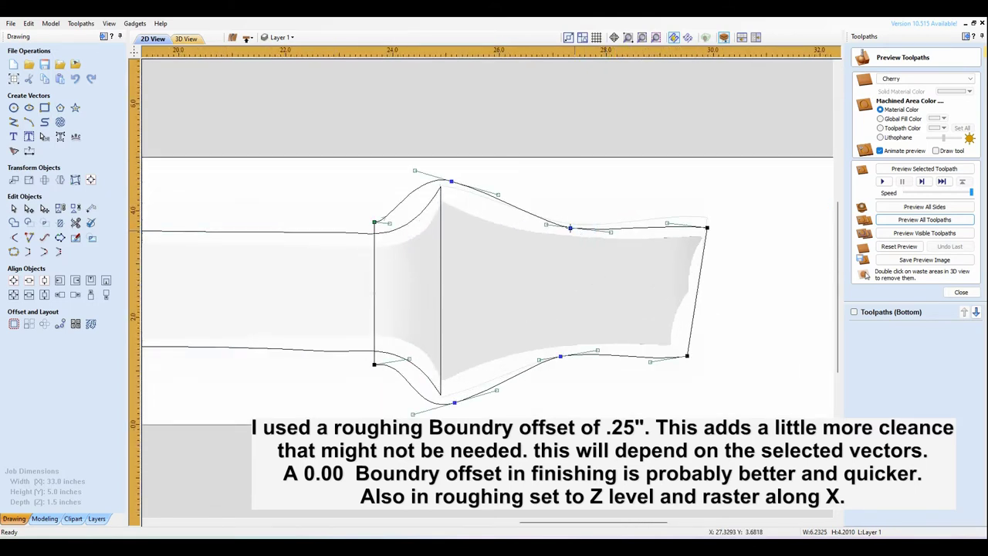
{"action": "left_click_drag", "start_coordinate": [569, 223], "coordinate": [572, 222]}
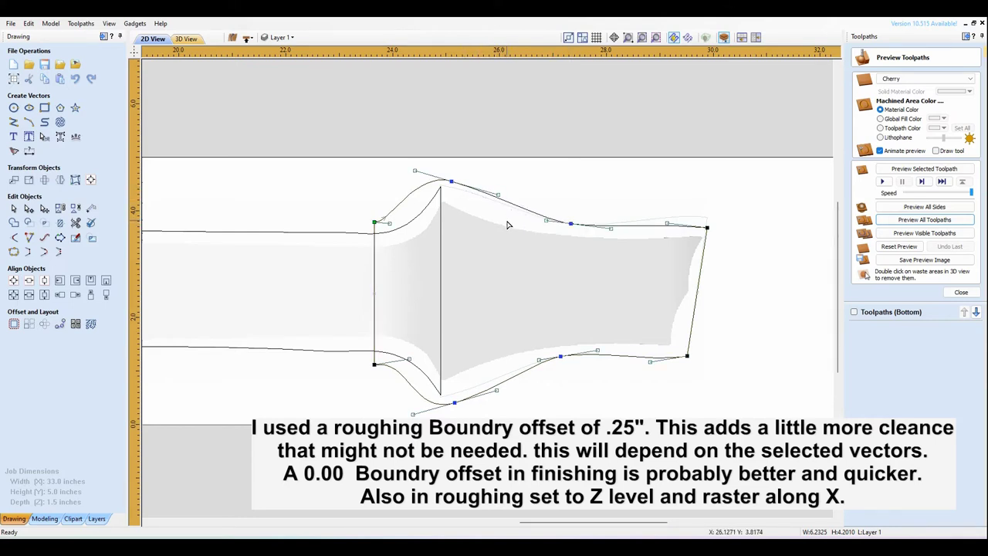
{"action": "left_click_drag", "start_coordinate": [501, 200], "coordinate": [487, 207]}
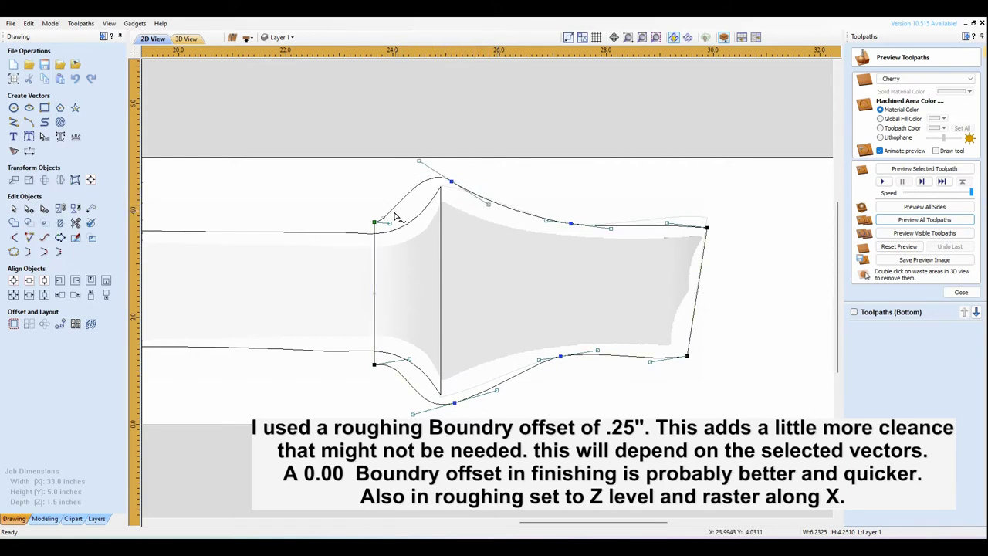
{"action": "left_click_drag", "start_coordinate": [375, 223], "coordinate": [375, 233]}
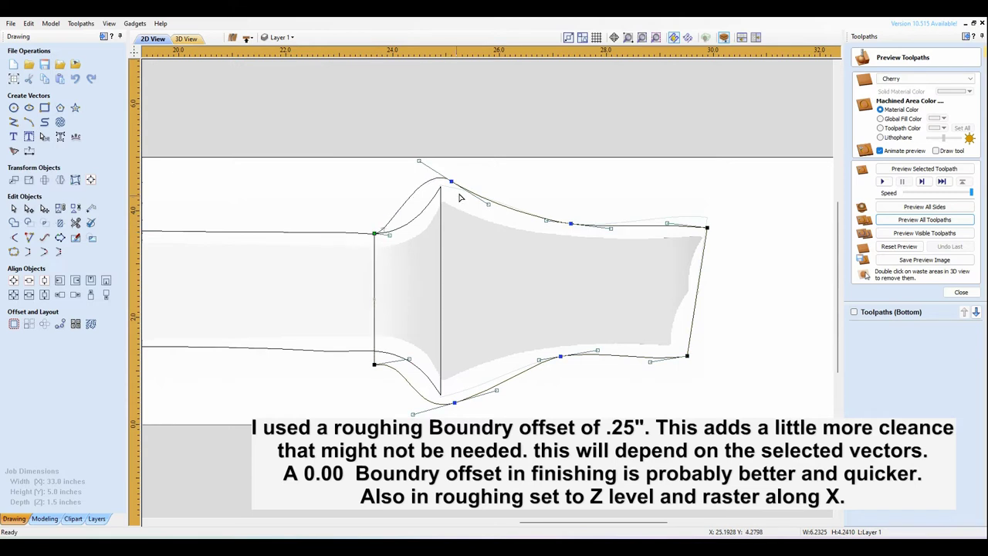
{"action": "left_click_drag", "start_coordinate": [451, 182], "coordinate": [465, 190]}
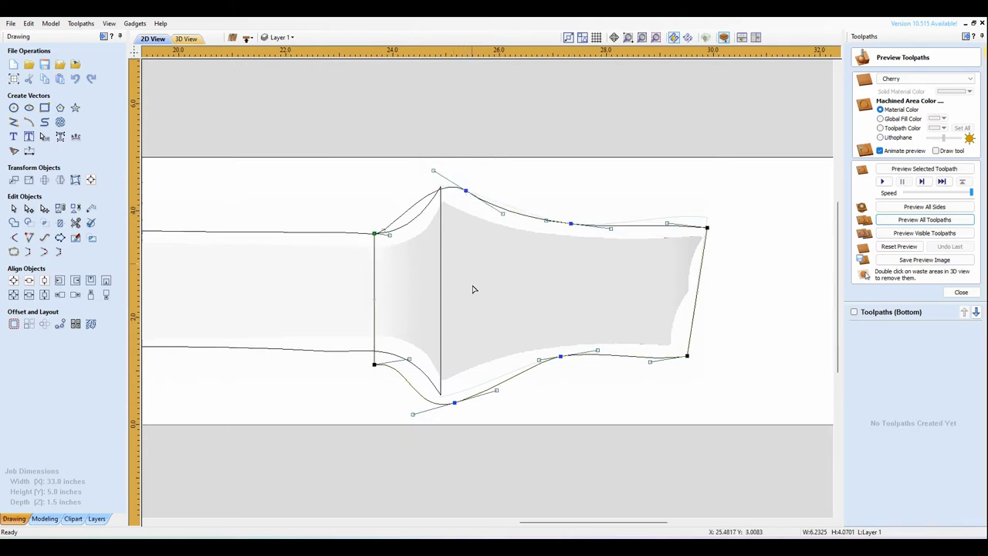
- Tighten the headstock boundary's lower edge by moving the widest point and neck-side corner inward and shifting the tip corner slightly toward the neck
{"action": "left_click_drag", "start_coordinate": [453, 401], "coordinate": [449, 386]}
{"action": "mouse_move", "coordinate": [375, 363]}
{"action": "left_mouse_down"}
{"action": "mouse_move", "coordinate": [374, 290]}
{"action": "mouse_move", "coordinate": [375, 350]}
{"action": "left_mouse_up"}
{"action": "left_click", "coordinate": [450, 387]}
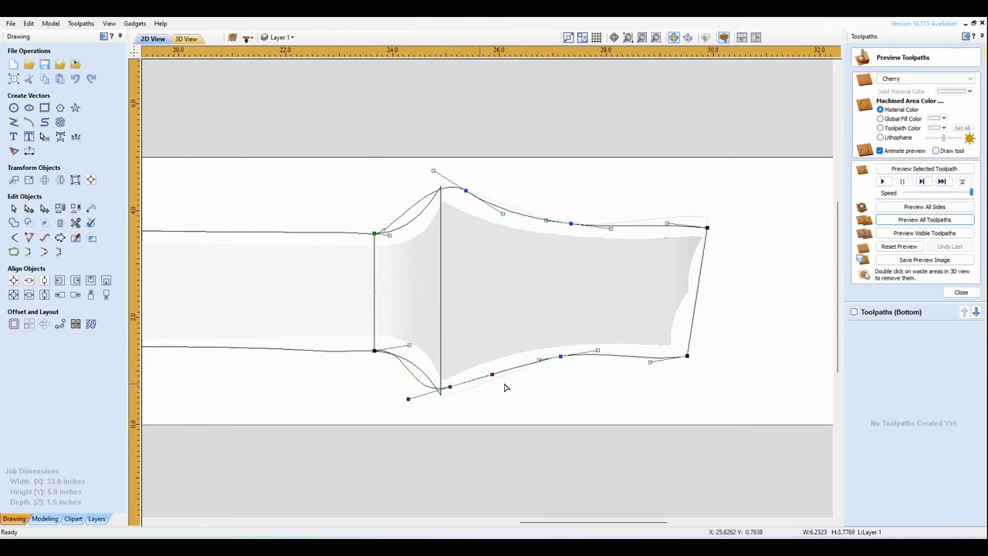
{"action": "left_click_drag", "start_coordinate": [689, 352], "coordinate": [683, 355]}
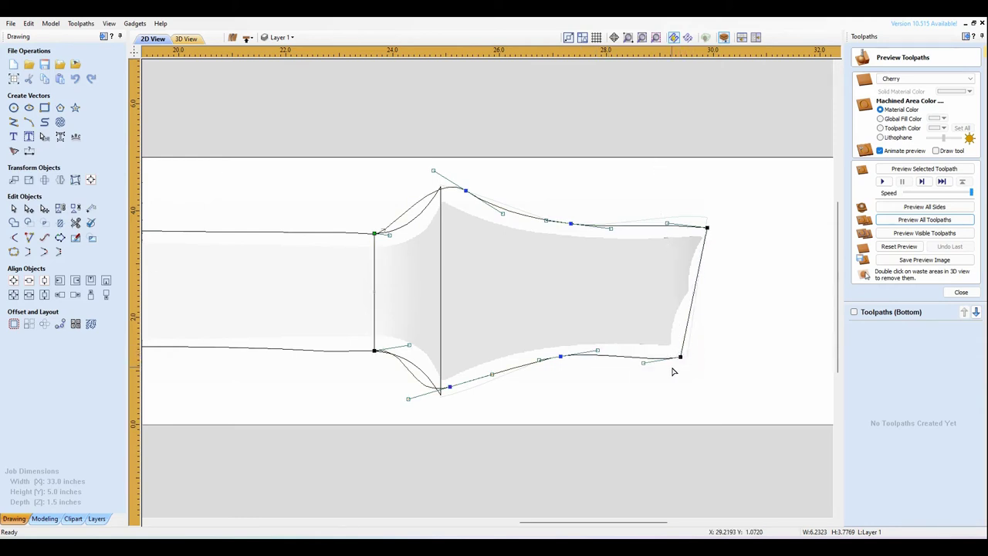
- Node-edit the neck boundary, moving its heel-end edge about 4.7 inches toward the headstock
{"action": "scroll", "coordinate": [690, 351], "scroll_direction": "down", "scroll_amount": 3}
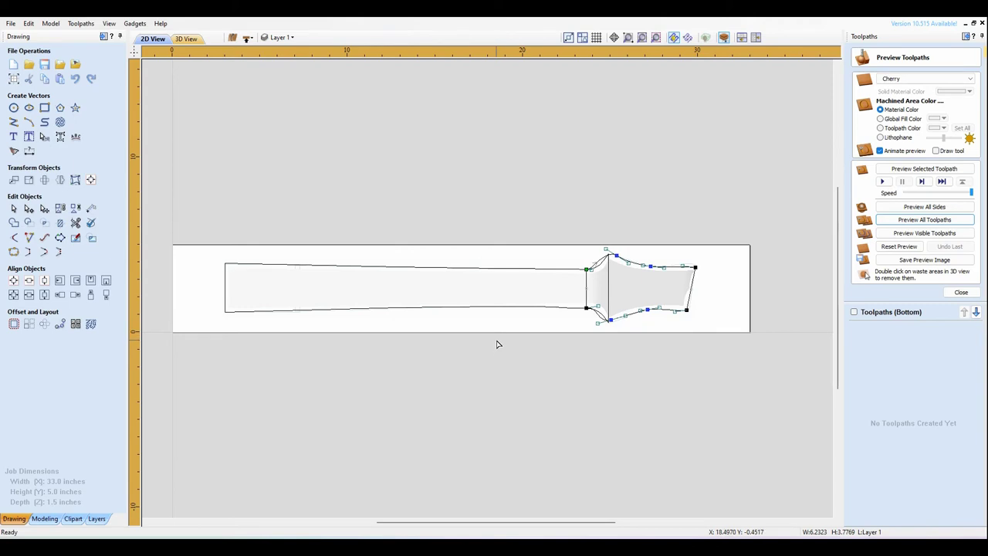
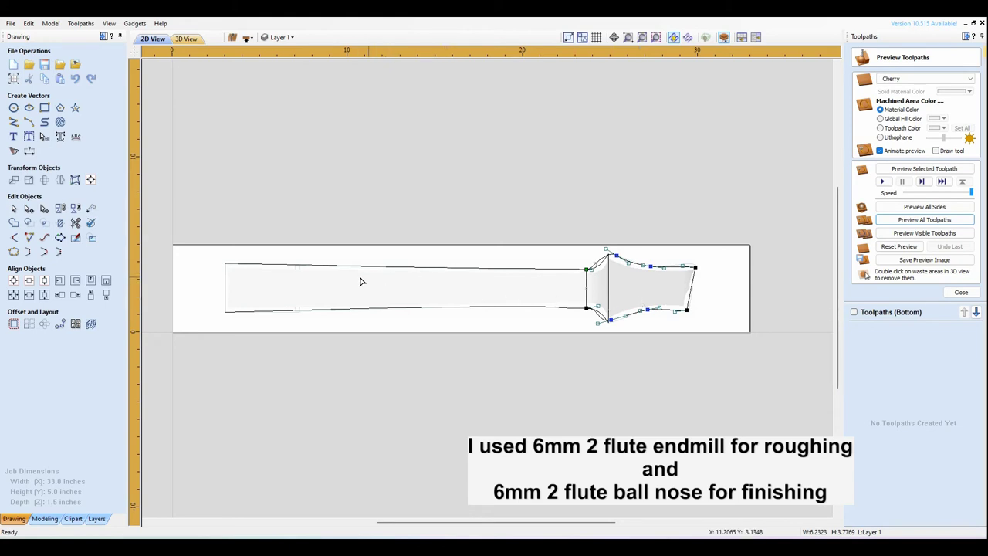
{"action": "scroll", "coordinate": [262, 299], "scroll_direction": "up", "scroll_amount": 2}
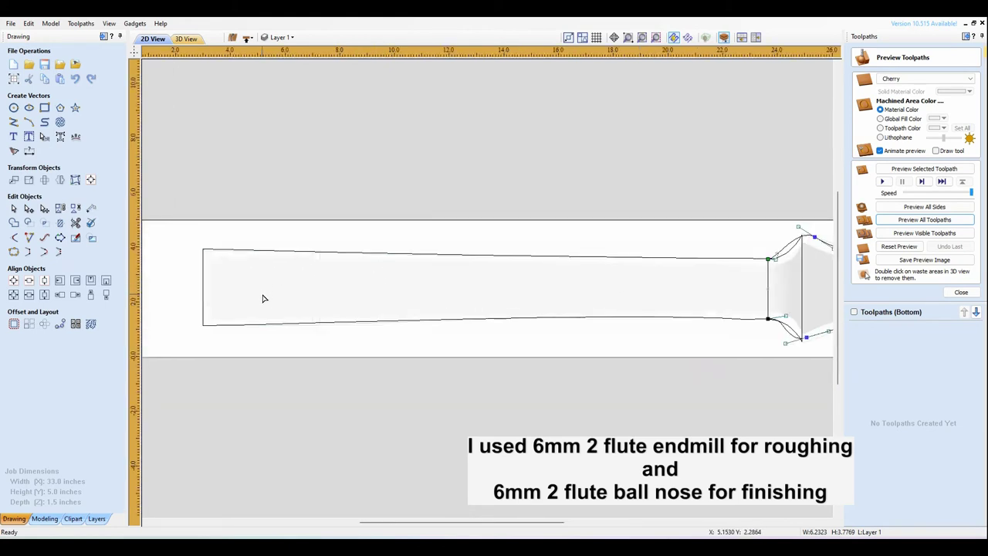
{"action": "left_click", "coordinate": [202, 291]}
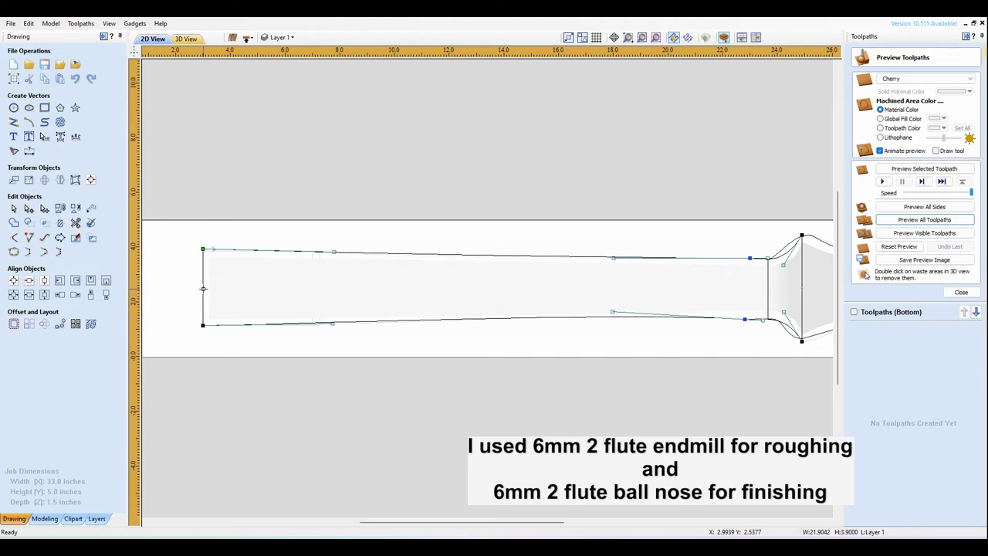
{"action": "left_click_drag", "start_coordinate": [193, 229], "coordinate": [229, 347]}
{"action": "left_click_drag", "start_coordinate": [202, 282], "coordinate": [358, 284]}
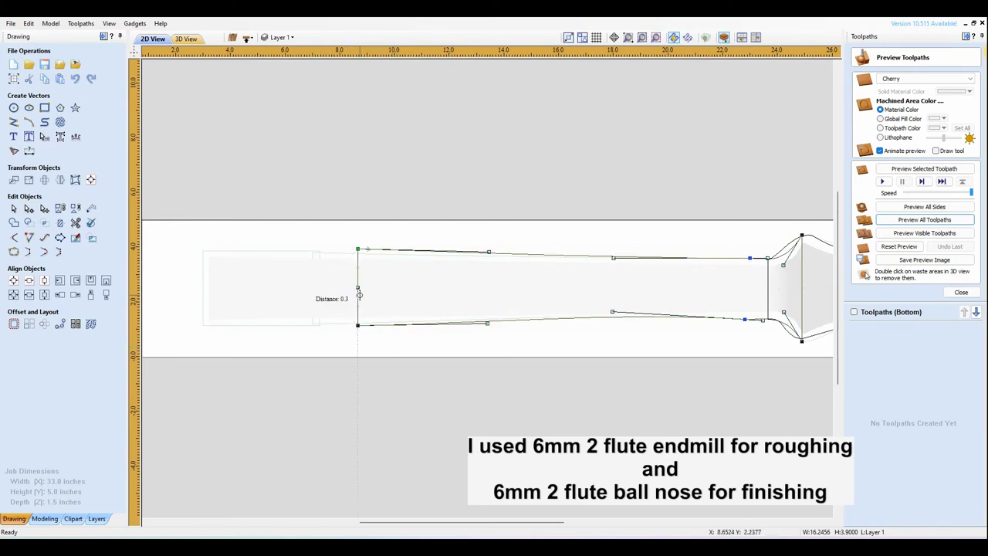
{"action": "left_click", "coordinate": [339, 217]}
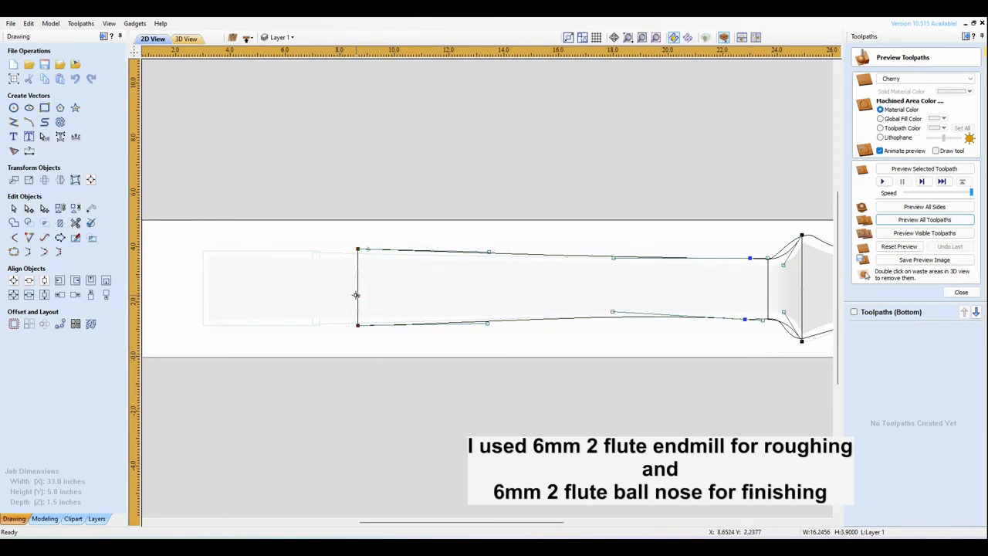
{"action": "left_click_drag", "start_coordinate": [355, 297], "coordinate": [310, 302]}
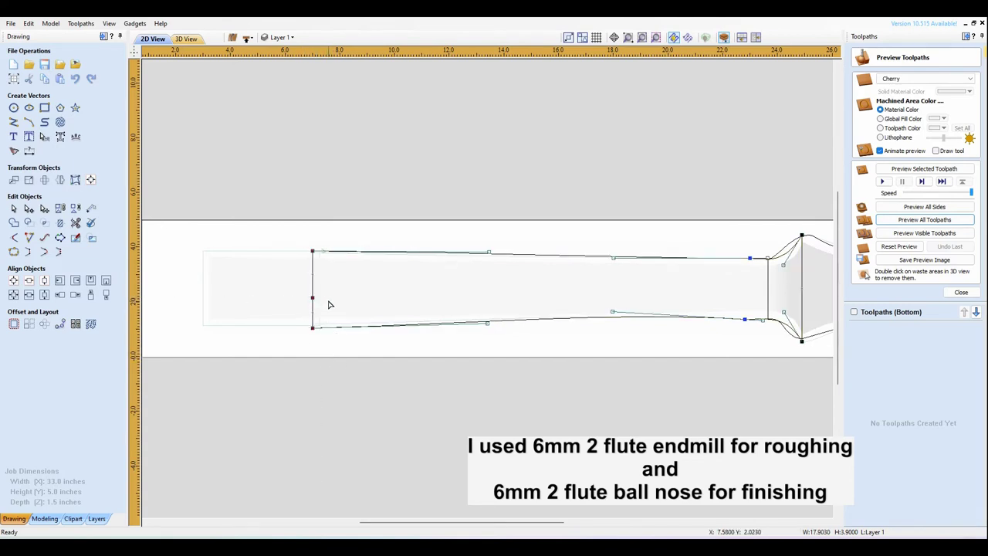
{"action": "left_click_drag", "start_coordinate": [314, 296], "coordinate": [330, 296]}
- Draw a square-cornered rectangle about 4.7 by 2.81 inches over the heel, meeting the shortened neck boundary
{"action": "scroll", "coordinate": [273, 289], "scroll_direction": "down", "scroll_amount": 2}
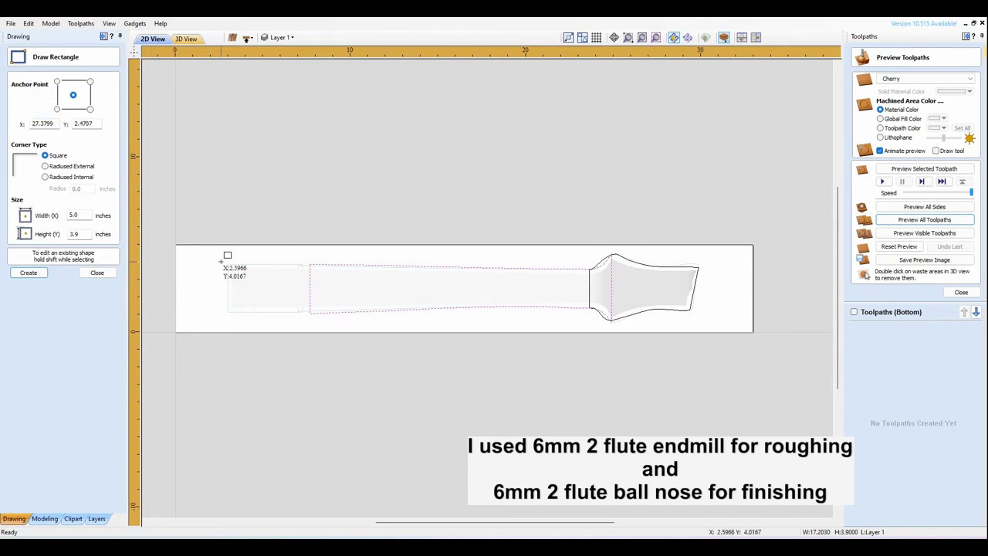
{"action": "left_click_drag", "start_coordinate": [226, 264], "coordinate": [310, 313]}
{"action": "scroll", "coordinate": [254, 299], "scroll_direction": "up", "scroll_amount": 3}
{"action": "scroll", "coordinate": [352, 351], "scroll_direction": "down", "scroll_amount": 2}
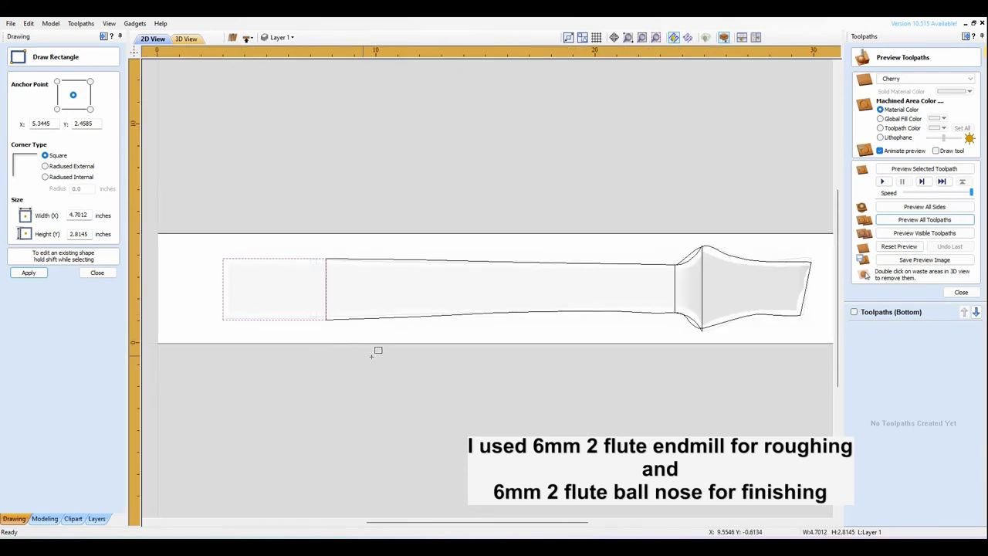
{"action": "left_click", "coordinate": [97, 273]}
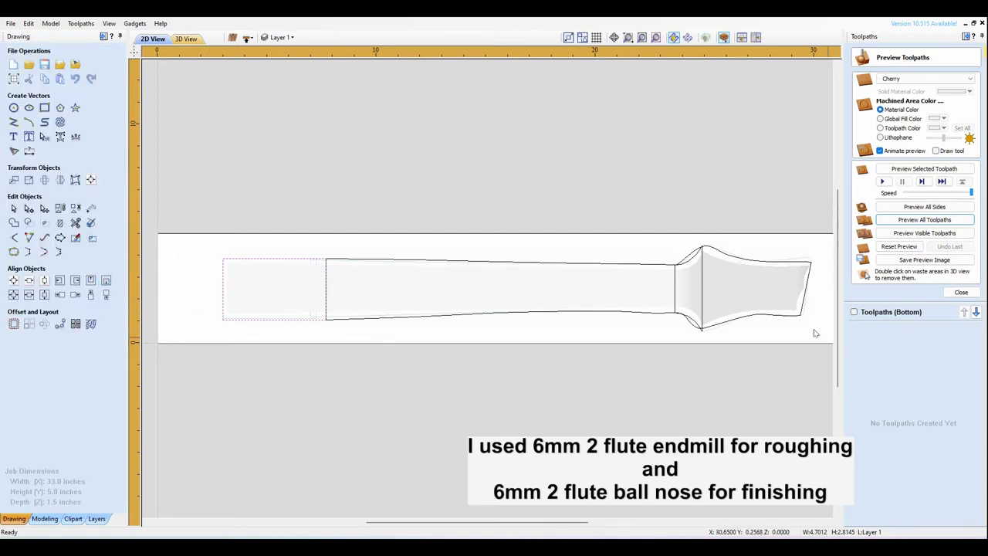
- Calculate and preview a 6 mm ball nose raster finish toolpath limited to the headstock boundary and heel rectangle, with a 0.25 inch boundary offset
{"action": "left_click", "coordinate": [798, 318]}
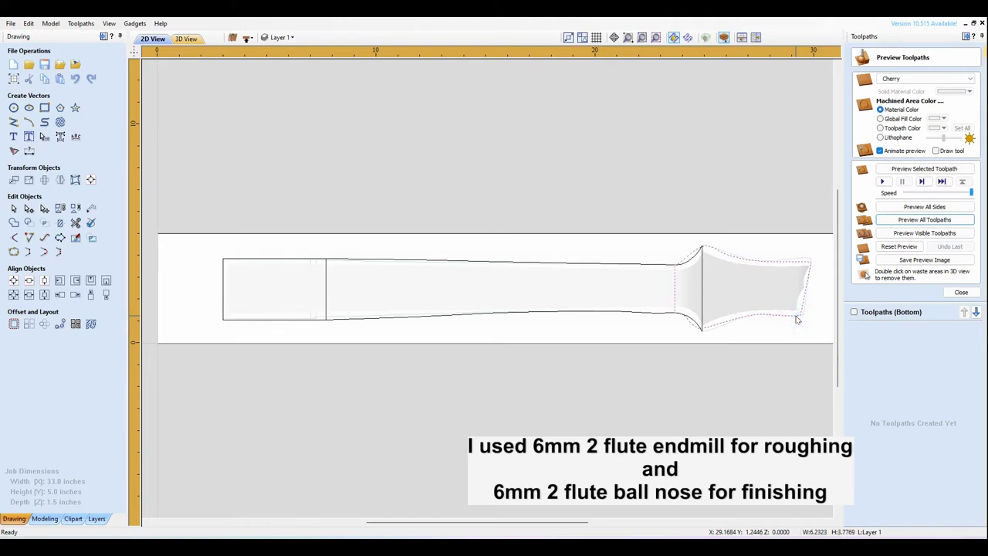
{"action": "left_click", "coordinate": [242, 325], "text": "shift"}
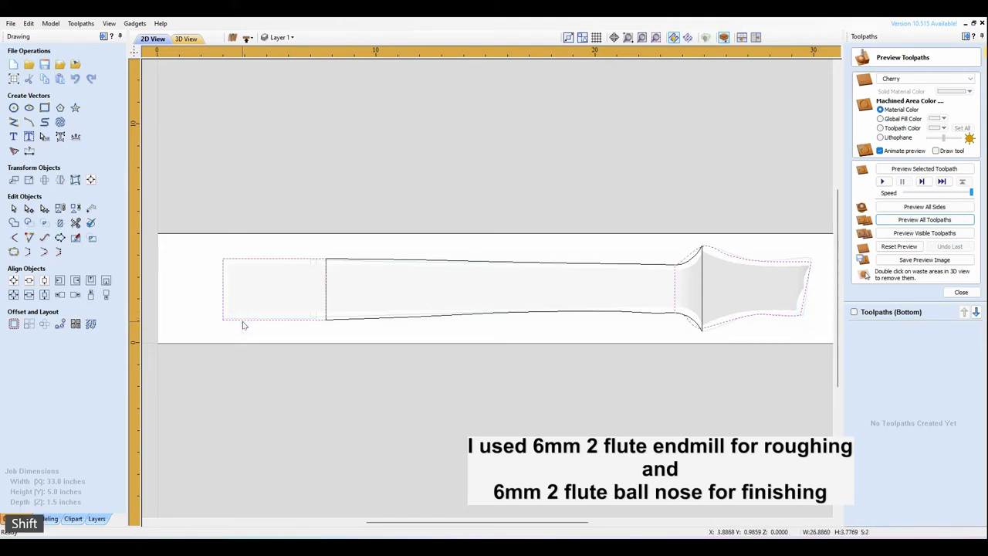
{"action": "left_click", "coordinate": [962, 293]}
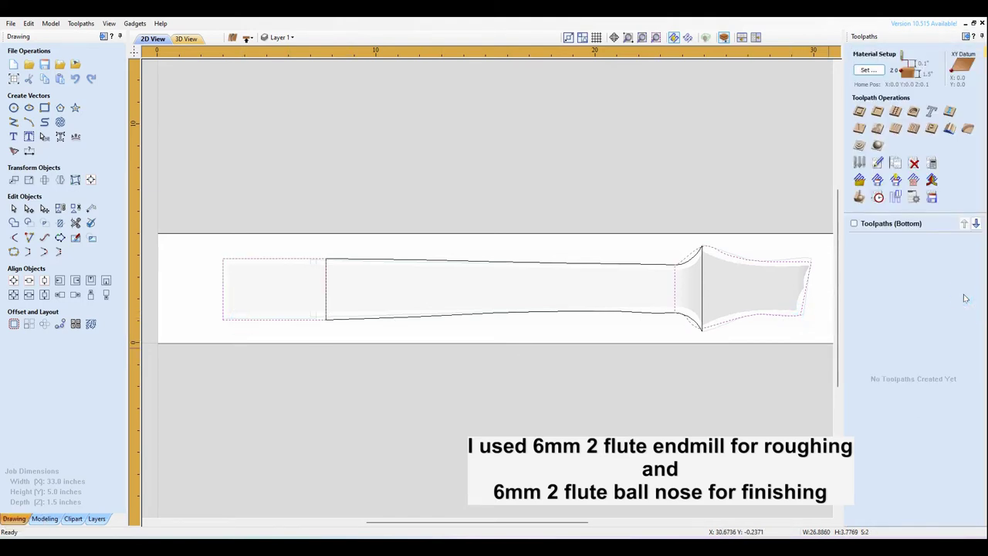
{"action": "left_click", "coordinate": [878, 146]}
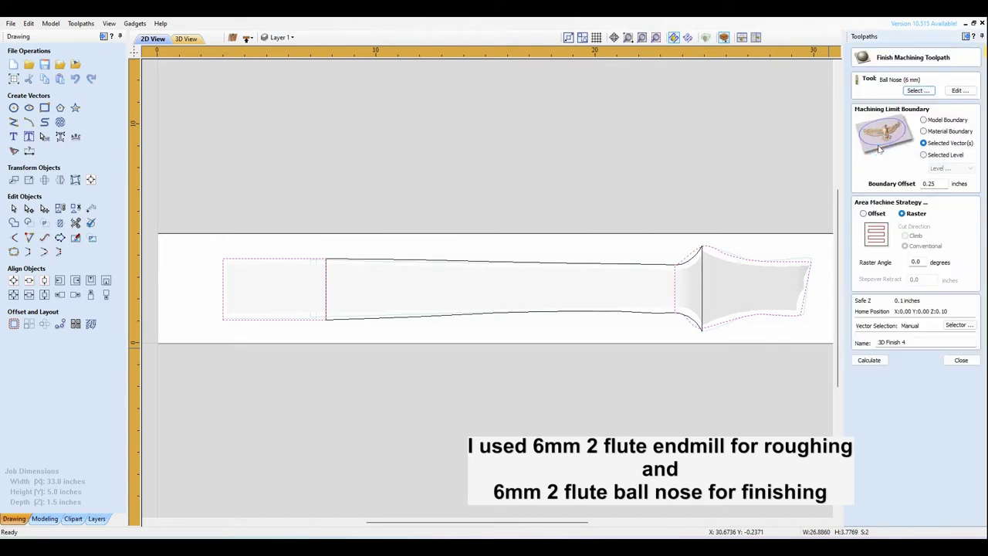
{"action": "left_click", "coordinate": [45, 518]}
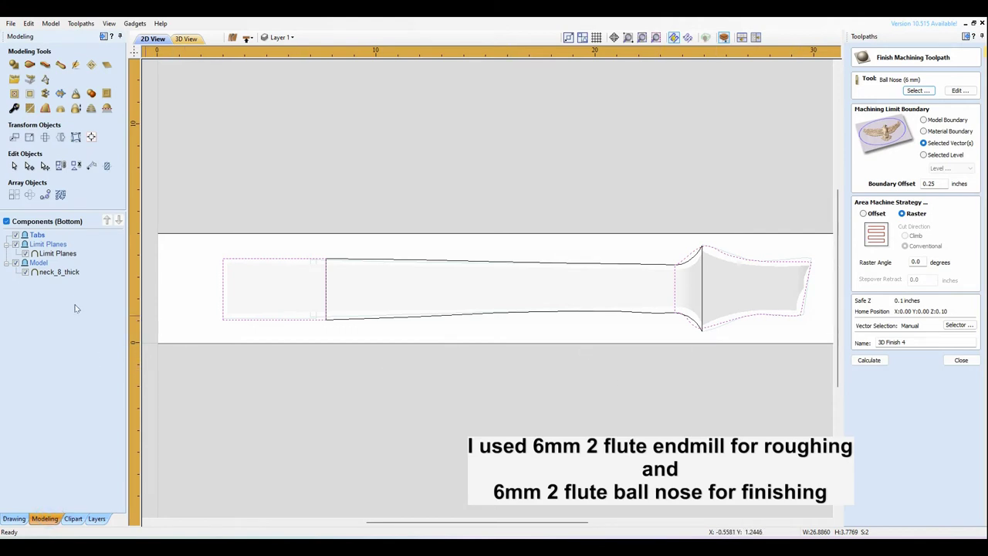
{"action": "left_click", "coordinate": [869, 361]}
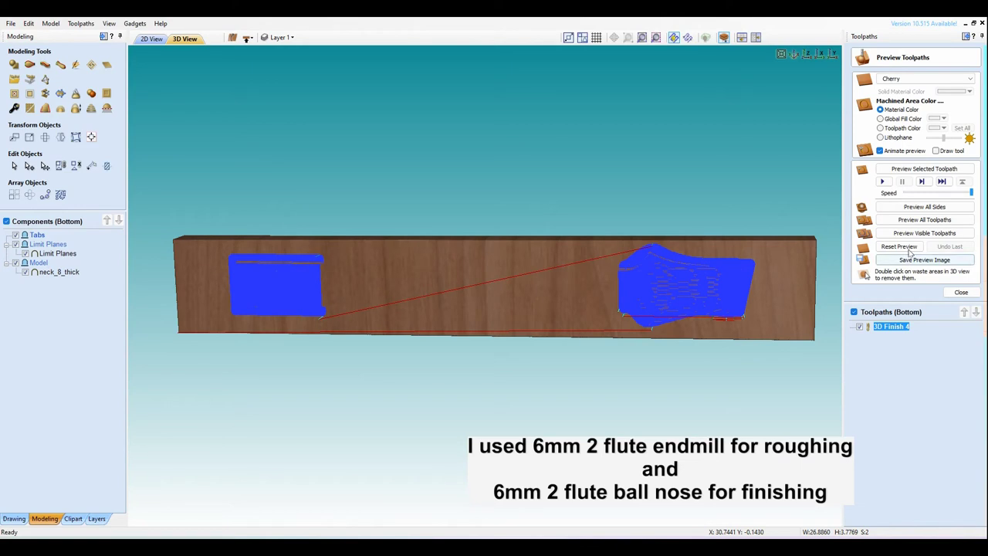
{"action": "left_click", "coordinate": [917, 234]}
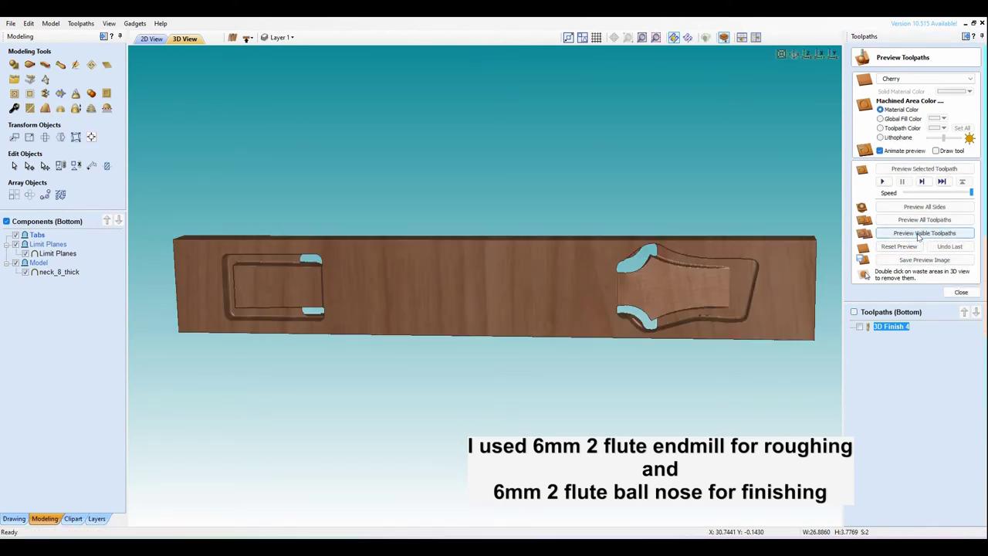
{"action": "left_click_drag", "start_coordinate": [547, 291], "coordinate": [451, 280]}
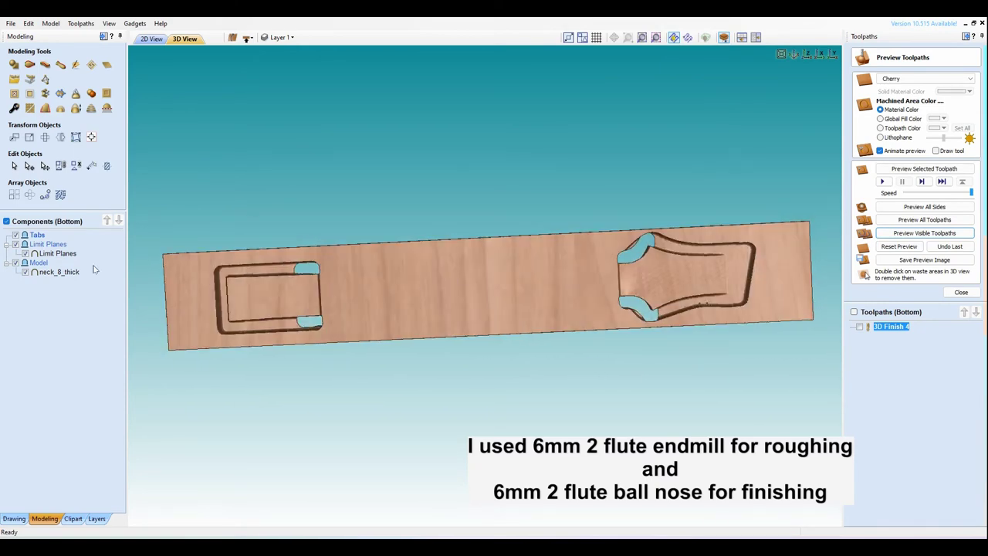
- Set the bottom-side Limit Planes component's base height to -0.21 inches and recalculate the 3D Finish 4 toolpath
{"action": "double_click", "coordinate": [46, 254]}
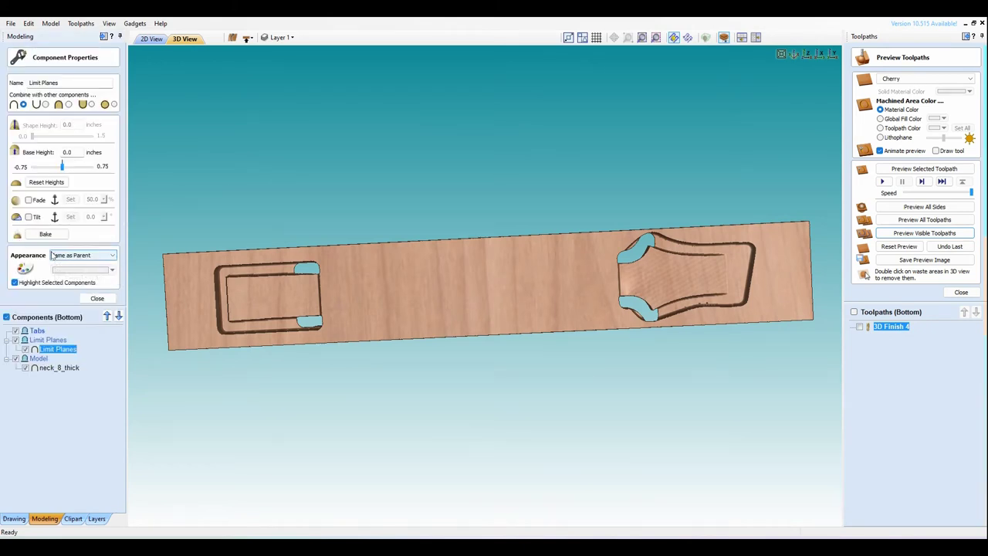
{"action": "left_click_drag", "start_coordinate": [64, 166], "coordinate": [54, 169]}
{"action": "double_click", "coordinate": [885, 326]}
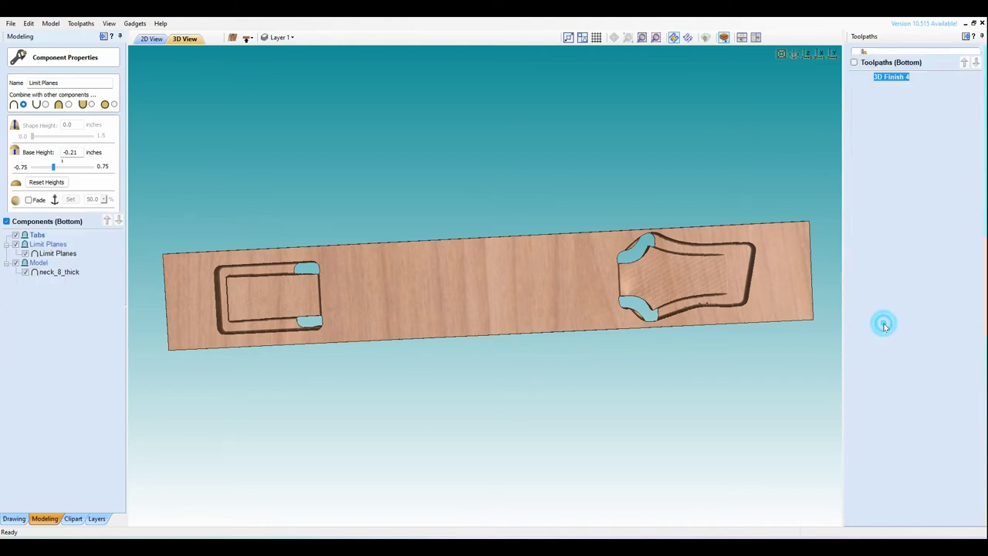
{"action": "left_click", "coordinate": [870, 360]}
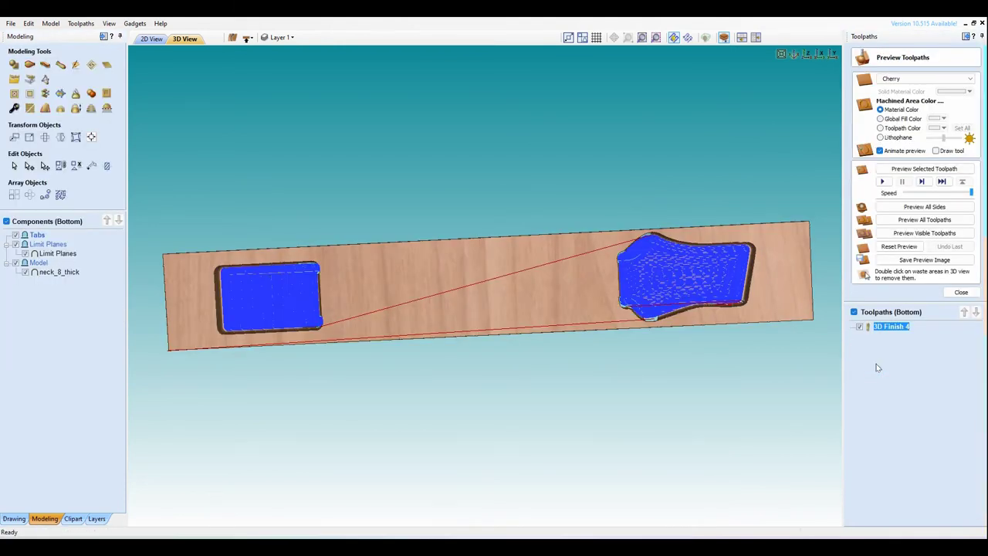
- Preview the visible bottom-side toolpath and examine the cuts and tabs around the heel and headstock from several angles
{"action": "left_click", "coordinate": [904, 234]}
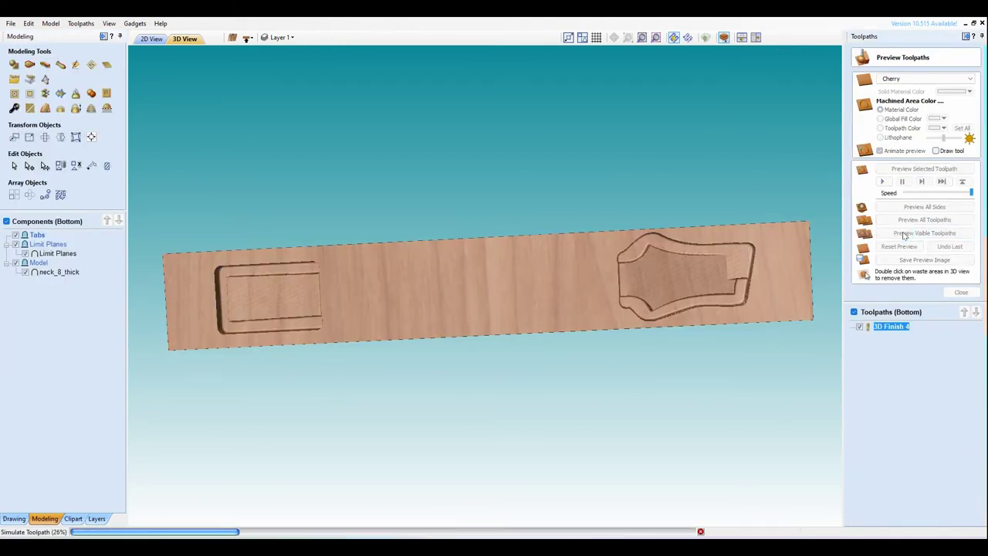
{"action": "left_click_drag", "start_coordinate": [508, 272], "coordinate": [512, 235]}
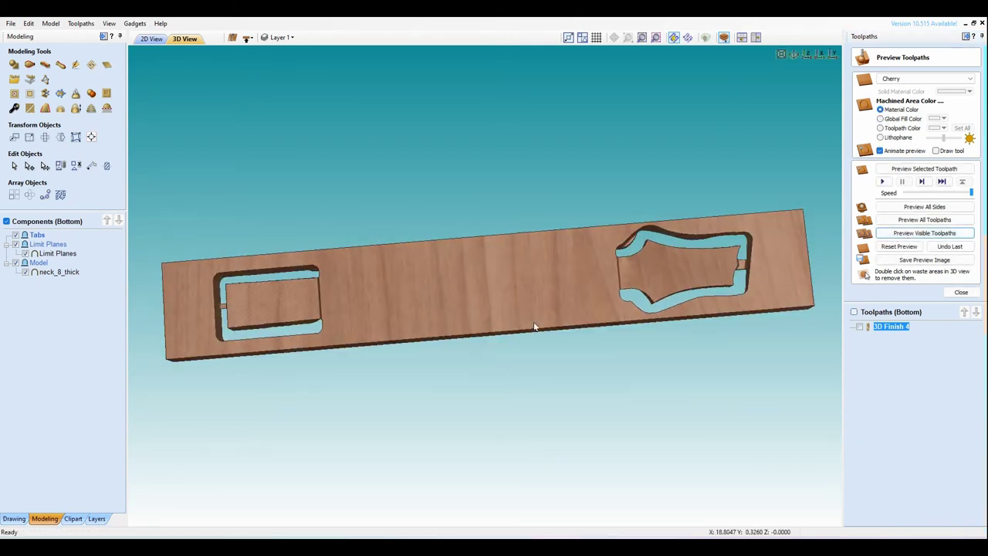
{"action": "left_click_drag", "start_coordinate": [554, 307], "coordinate": [583, 307]}
{"action": "mouse_move", "coordinate": [439, 291]}
{"action": "left_mouse_down"}
{"action": "mouse_move", "coordinate": [446, 329]}
{"action": "mouse_move", "coordinate": [431, 306]}
{"action": "mouse_move", "coordinate": [473, 298]}
{"action": "left_mouse_up"}
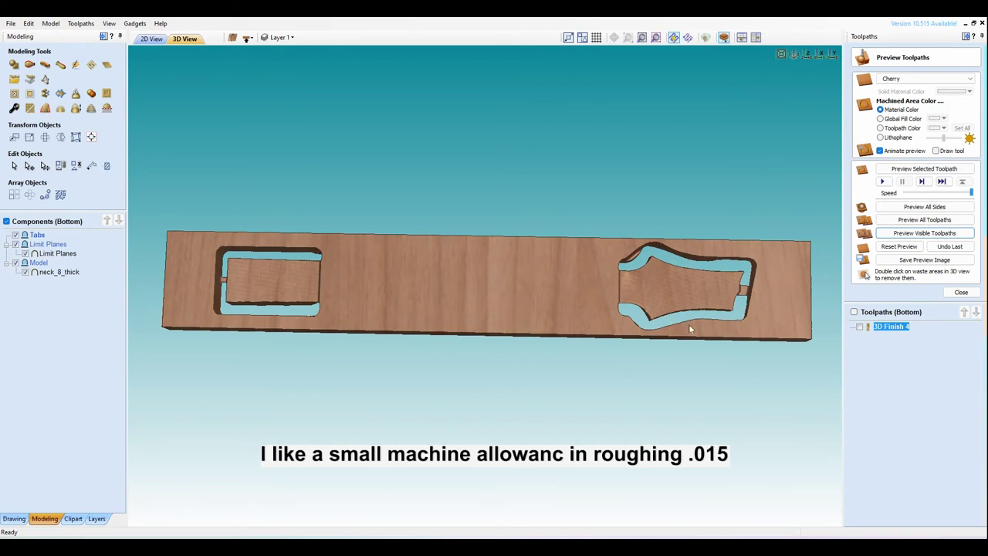
{"action": "left_click_drag", "start_coordinate": [786, 312], "coordinate": [697, 280]}
{"action": "scroll", "coordinate": [780, 290], "scroll_direction": "up", "scroll_amount": 3}
{"action": "scroll", "coordinate": [567, 271], "scroll_direction": "down", "scroll_amount": 3}
{"action": "left_click_drag", "start_coordinate": [566, 271], "coordinate": [627, 302]}
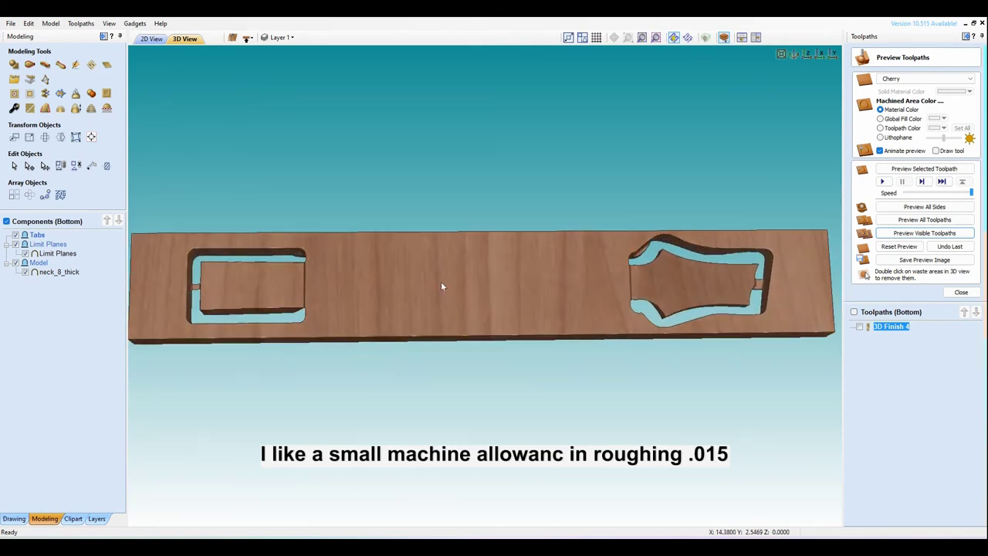
- Switch to the top side in the 2D view and examine its boundary vectors
{"action": "left_click", "coordinate": [152, 39]}
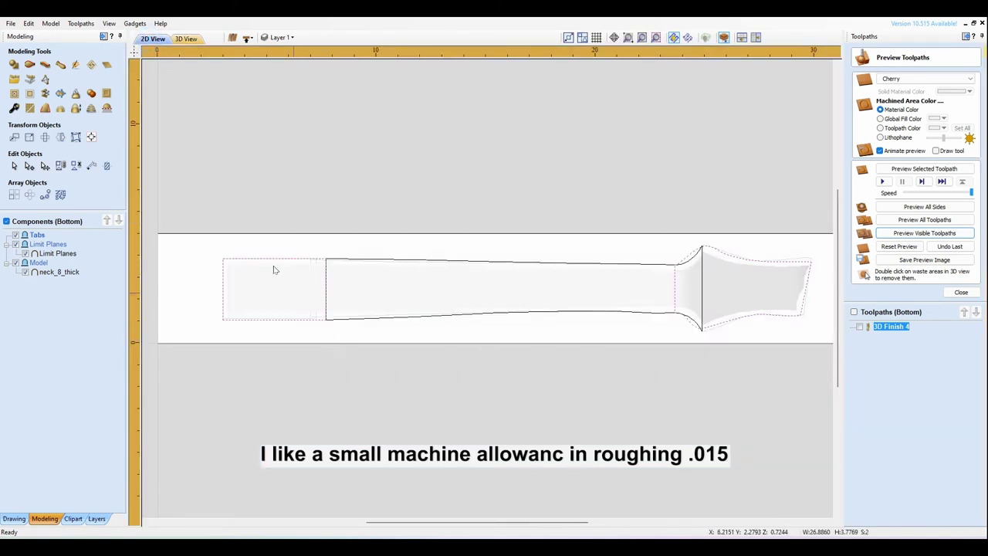
{"action": "left_click", "coordinate": [247, 37]}
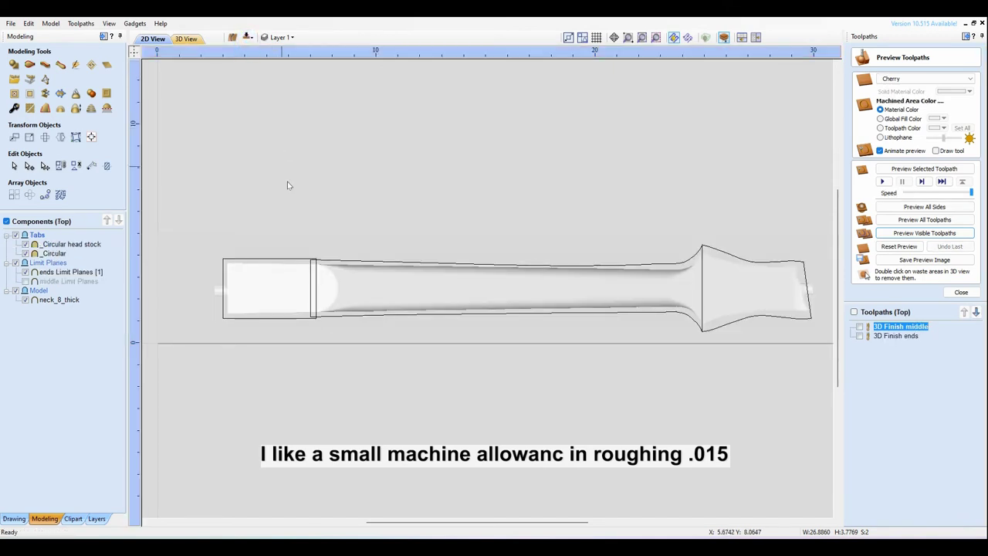
{"action": "scroll", "coordinate": [509, 293], "scroll_direction": "up", "scroll_amount": 3}
{"action": "scroll", "coordinate": [572, 317], "scroll_direction": "down", "scroll_amount": 3}
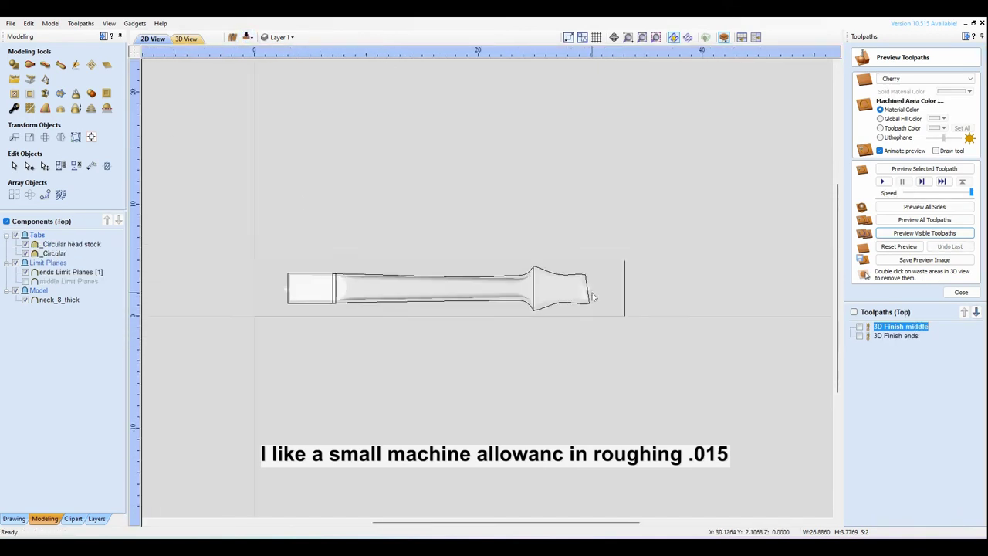
- Copy the _Circular head stock and _Circular tab components from the top side to the other side
{"action": "left_click", "coordinate": [587, 289]}
{"action": "scroll", "coordinate": [581, 305], "scroll_direction": "up", "scroll_amount": 3}
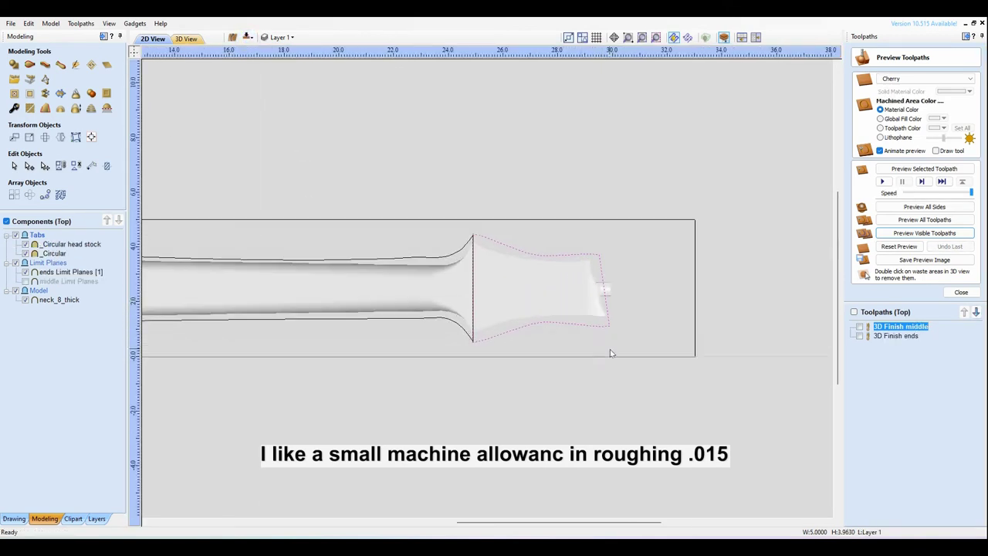
{"action": "left_click", "coordinate": [643, 381]}
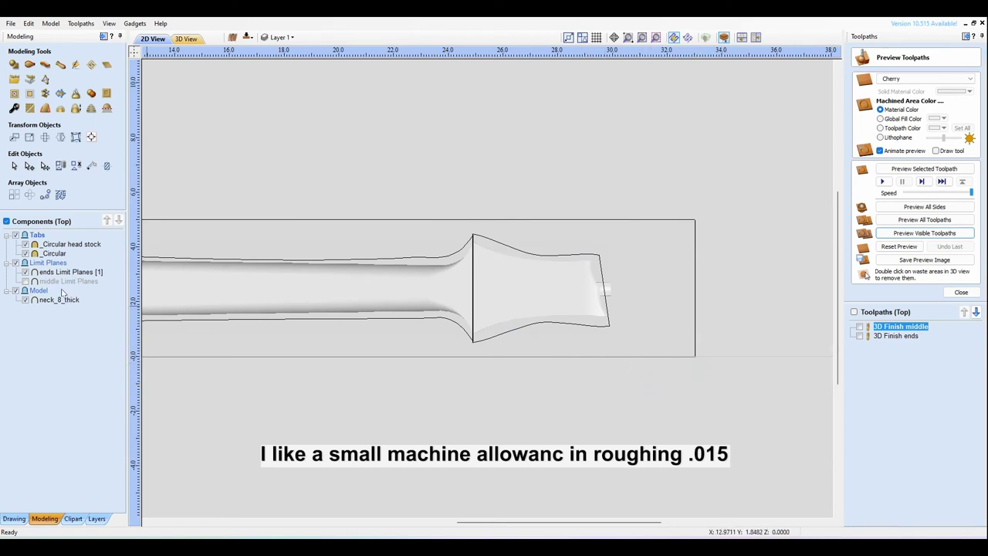
{"action": "right_click", "coordinate": [71, 245]}
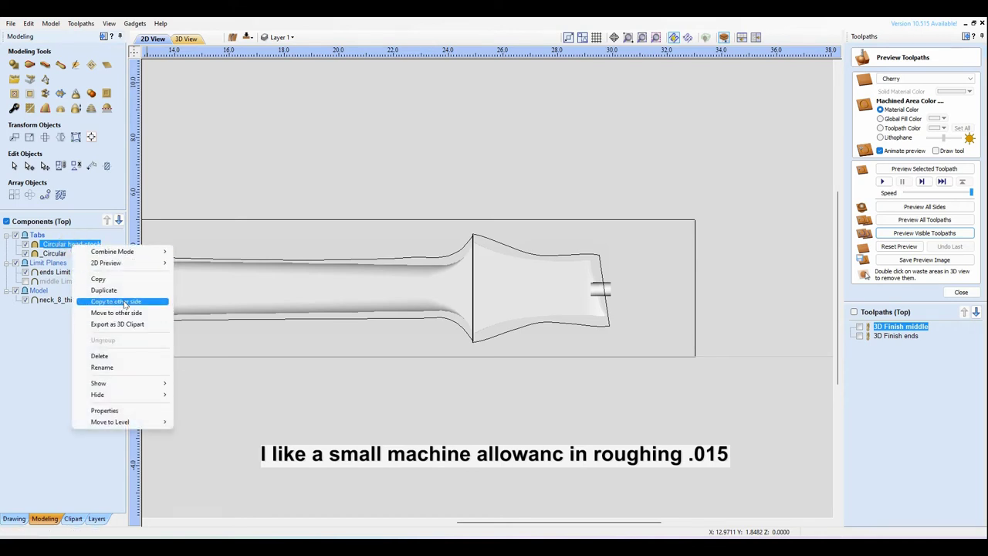
{"action": "left_click", "coordinate": [117, 301]}
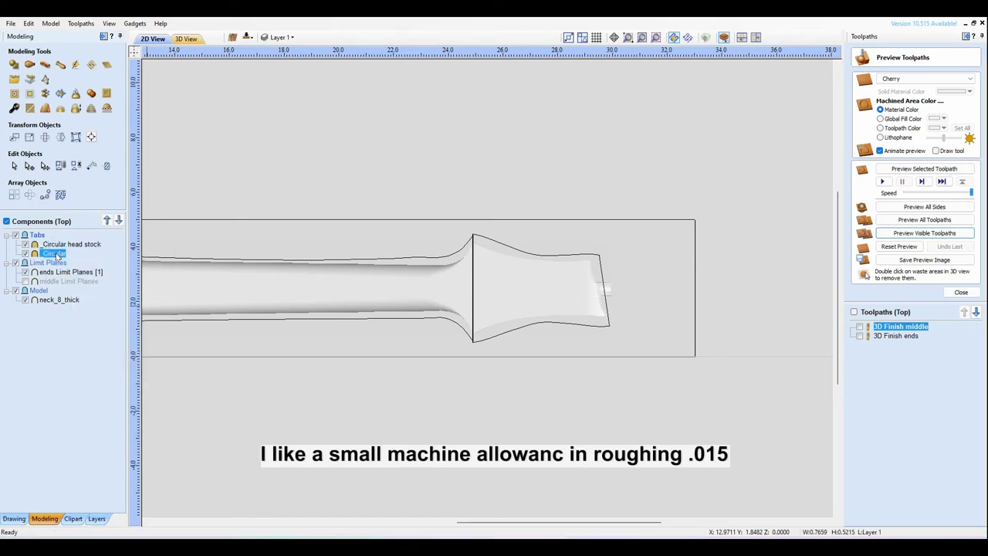
{"action": "right_click", "coordinate": [57, 256]}
{"action": "left_click", "coordinate": [115, 311]}
- Switch to the bottom side, recalculate the 3D Finish 4 toolpath and preview its cuts
{"action": "left_click", "coordinate": [247, 37]}
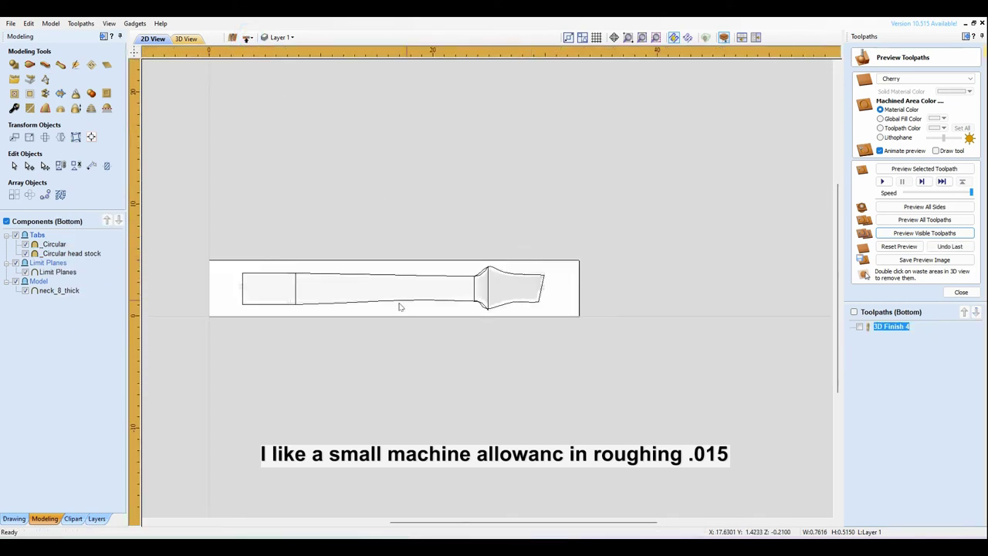
{"action": "scroll", "coordinate": [255, 313], "scroll_direction": "up", "scroll_amount": 2}
{"action": "double_click", "coordinate": [899, 326]}
{"action": "left_click", "coordinate": [871, 363]}
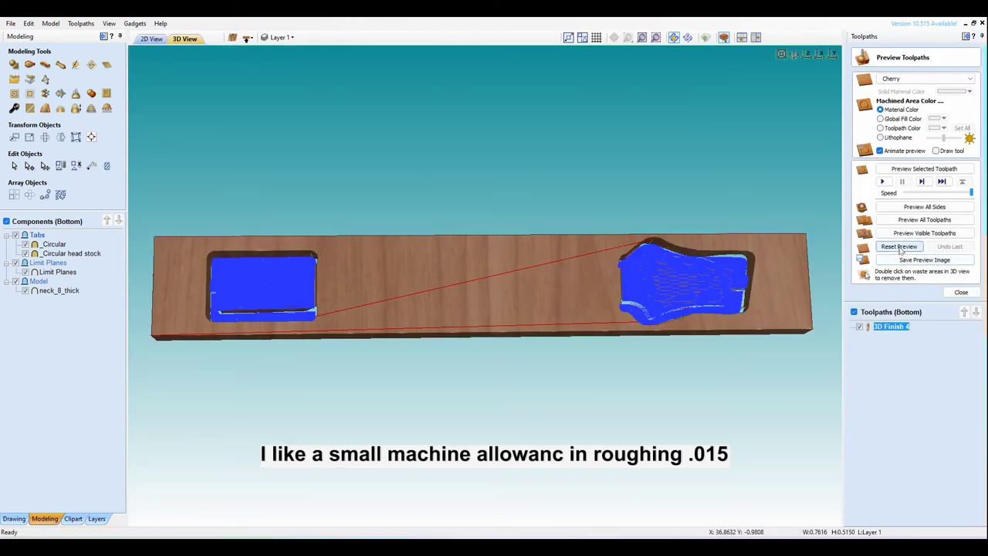
{"action": "left_click", "coordinate": [909, 234]}
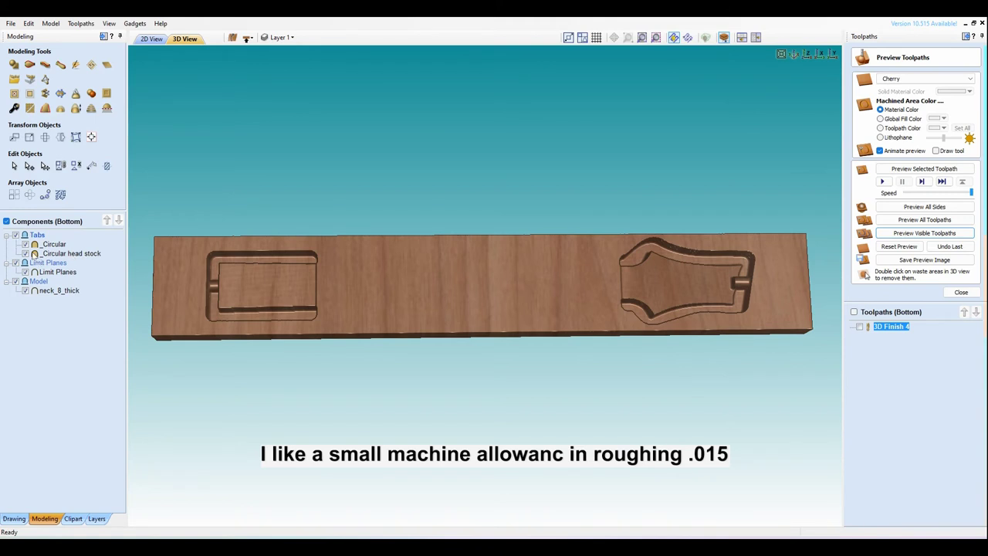
- Set the bottom-side _Circular head stock tab's base height to -0.33 inches
{"action": "left_click", "coordinate": [152, 39]}
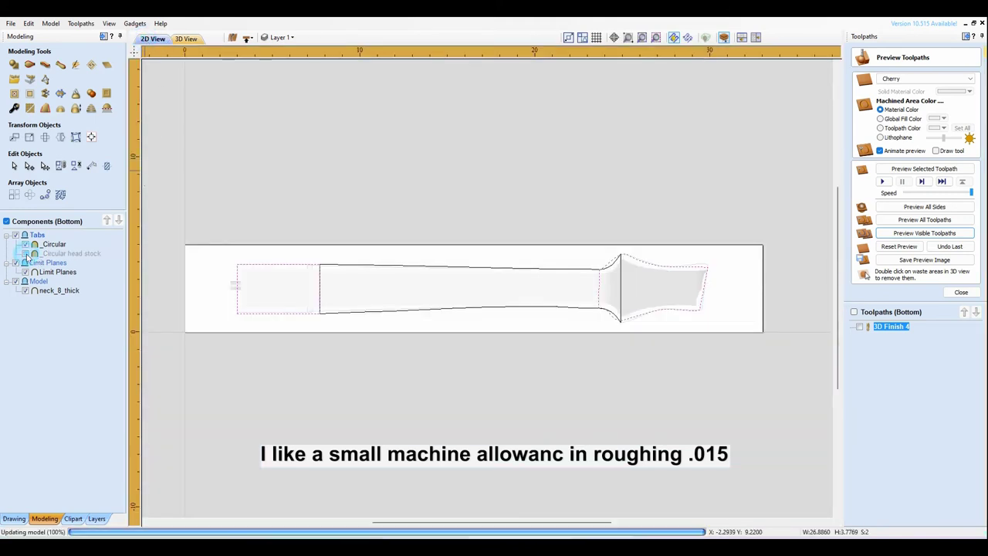
{"action": "left_click", "coordinate": [59, 254]}
{"action": "double_click", "coordinate": [60, 254]}
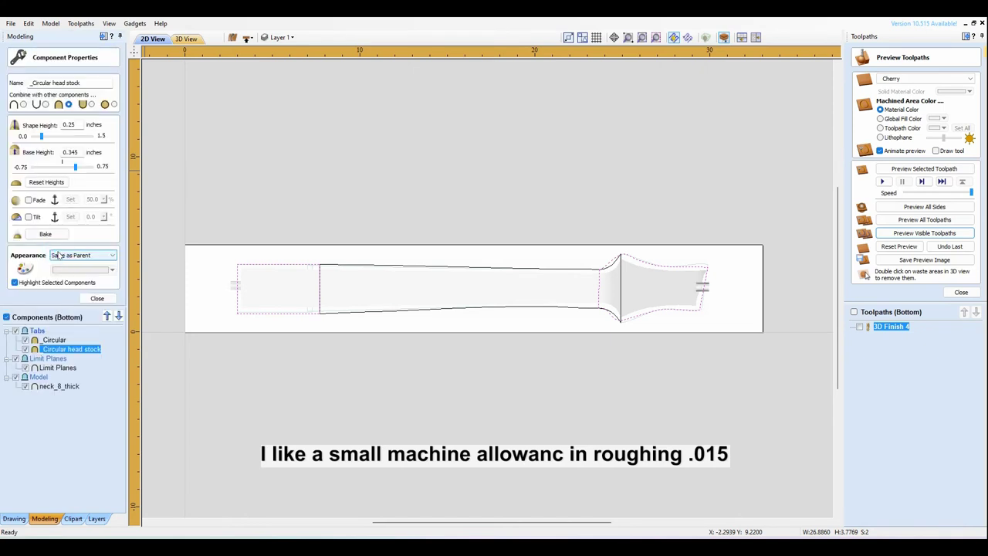
{"action": "left_click", "coordinate": [76, 168]}
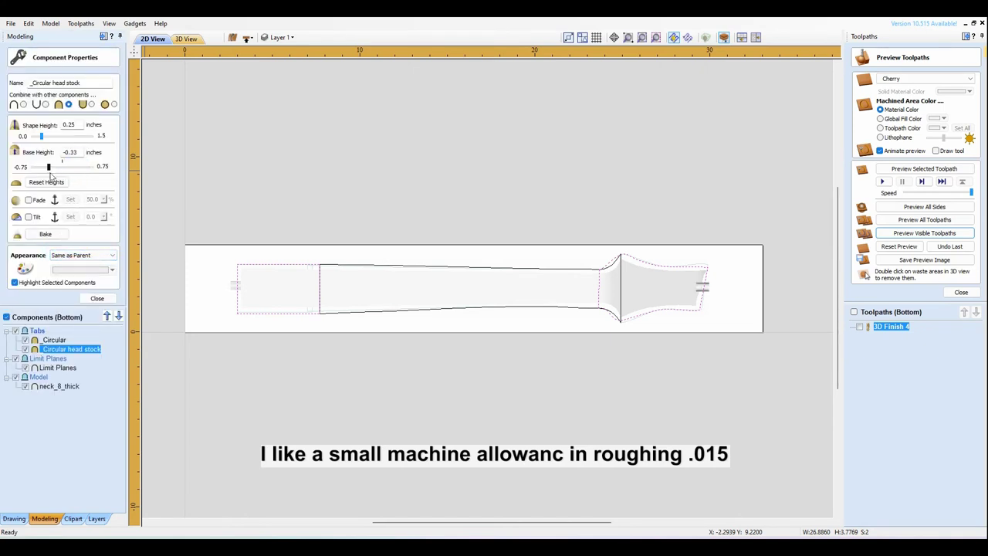
- Recalculate 3D Finish 4, preview the visible toolpath and examine the tab at the headstock end
{"action": "double_click", "coordinate": [887, 327]}
{"action": "left_click", "coordinate": [884, 361]}
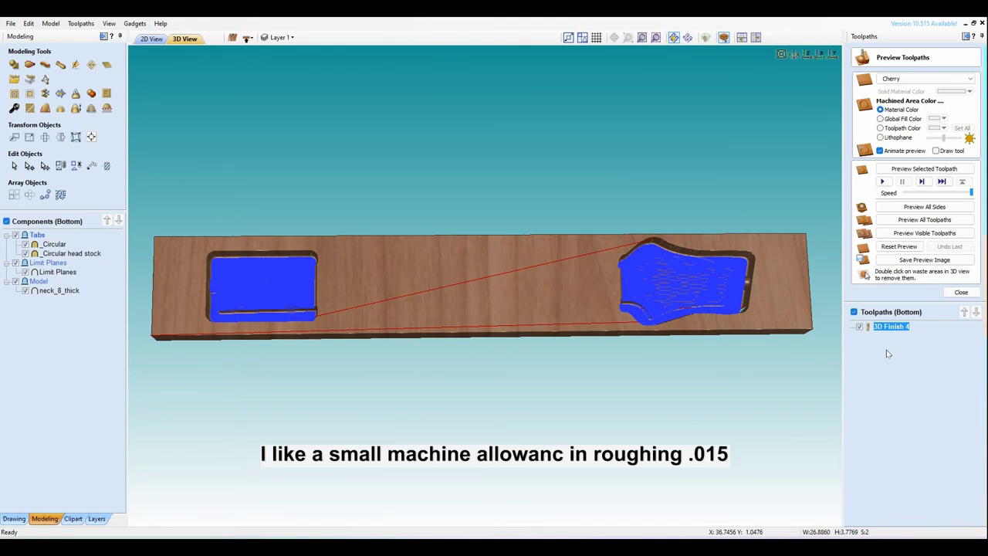
{"action": "left_click_drag", "start_coordinate": [752, 298], "coordinate": [709, 290]}
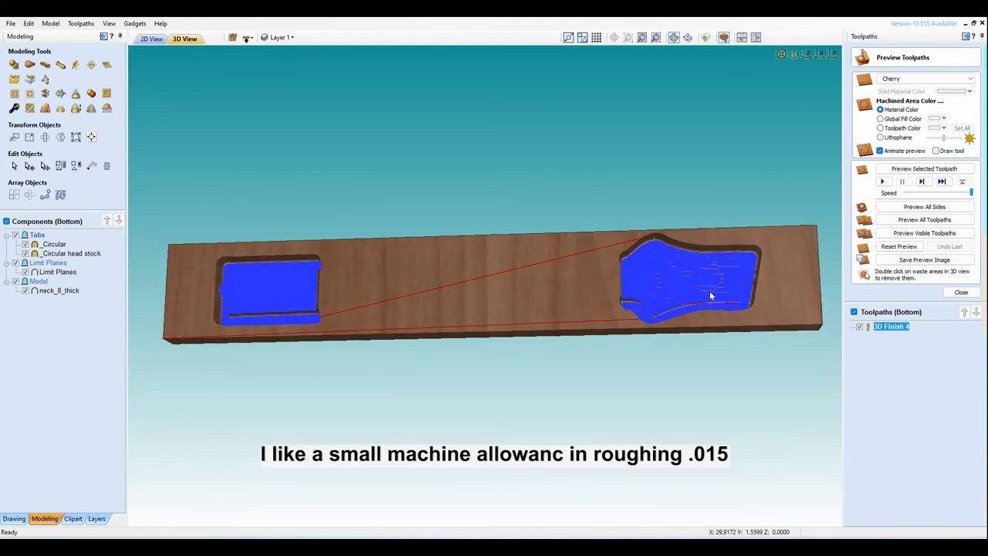
{"action": "left_click", "coordinate": [906, 233]}
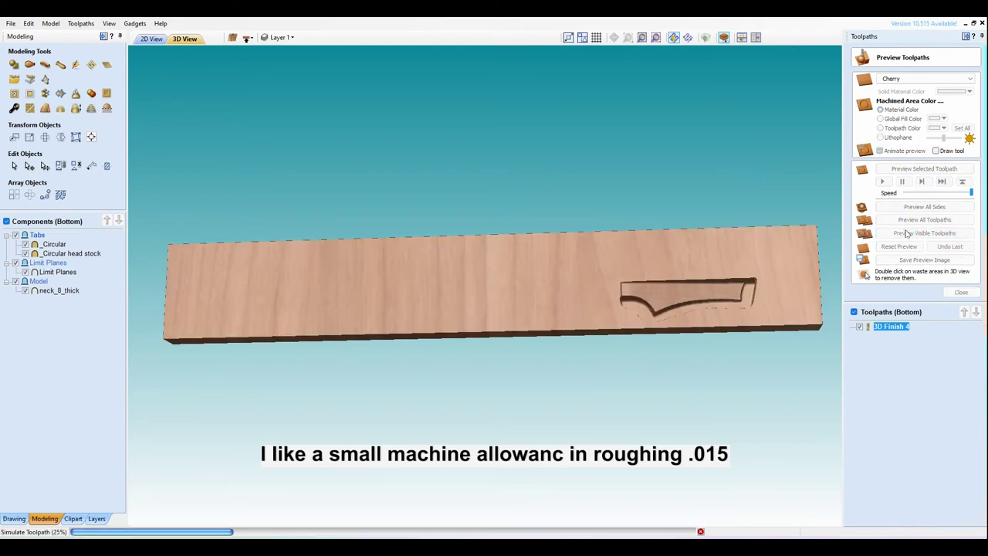
{"action": "scroll", "coordinate": [779, 296], "scroll_direction": "up", "scroll_amount": 2}
{"action": "left_click_drag", "start_coordinate": [778, 296], "coordinate": [621, 278]}
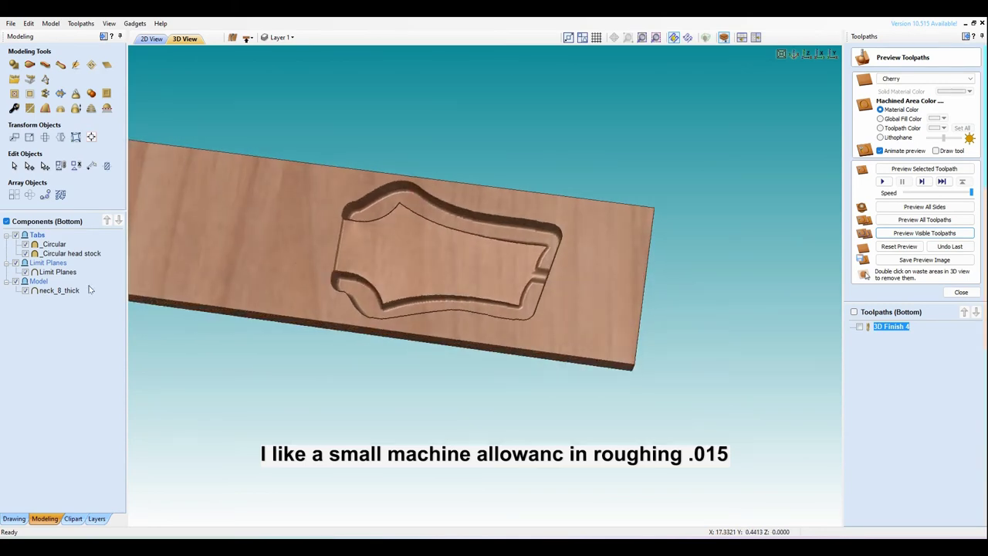
- Set the _Circular head stock tab's base height to -0.39 inches and recalculate the 3D Finish 4 toolpath
{"action": "double_click", "coordinate": [60, 253]}
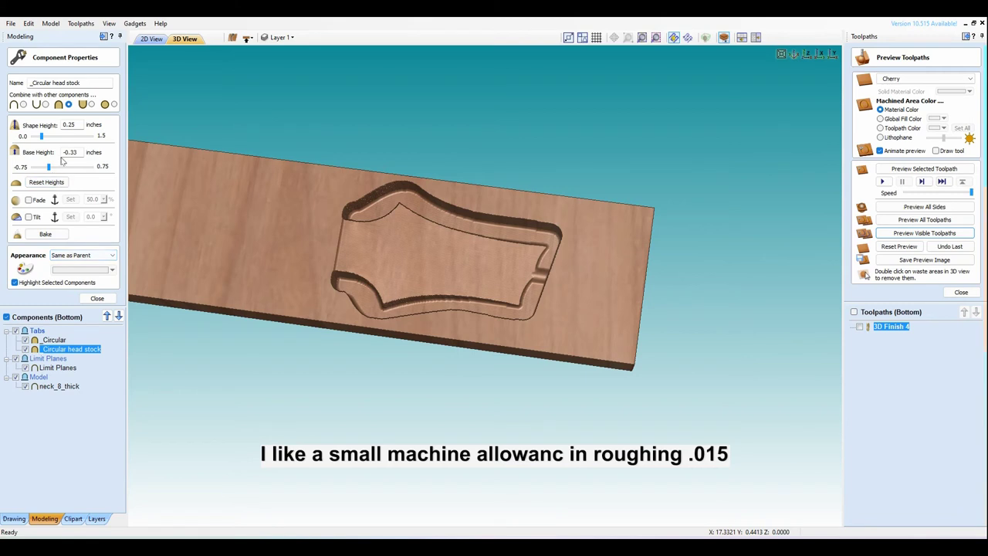
{"action": "left_click_drag", "start_coordinate": [50, 174], "coordinate": [48, 173]}
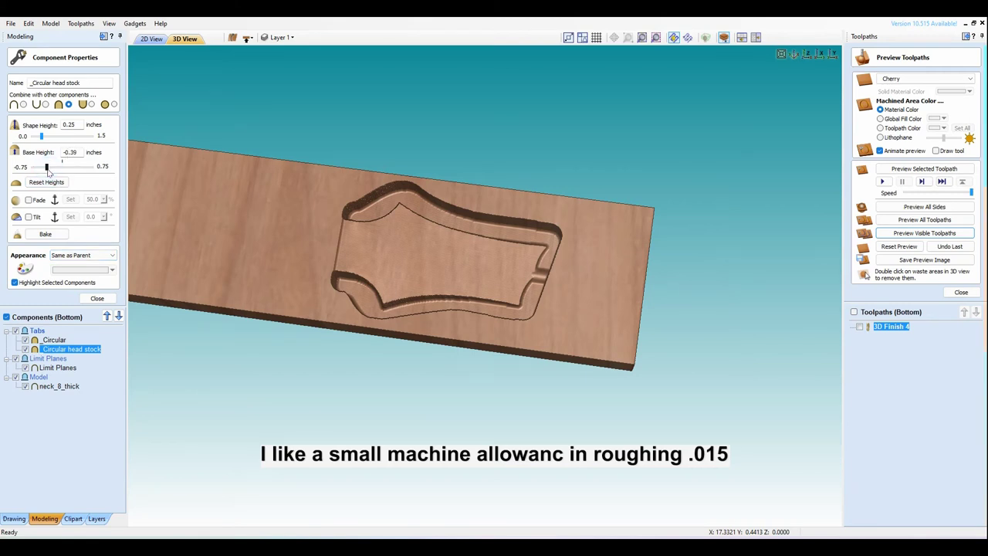
{"action": "double_click", "coordinate": [894, 328]}
{"action": "left_click", "coordinate": [875, 363]}
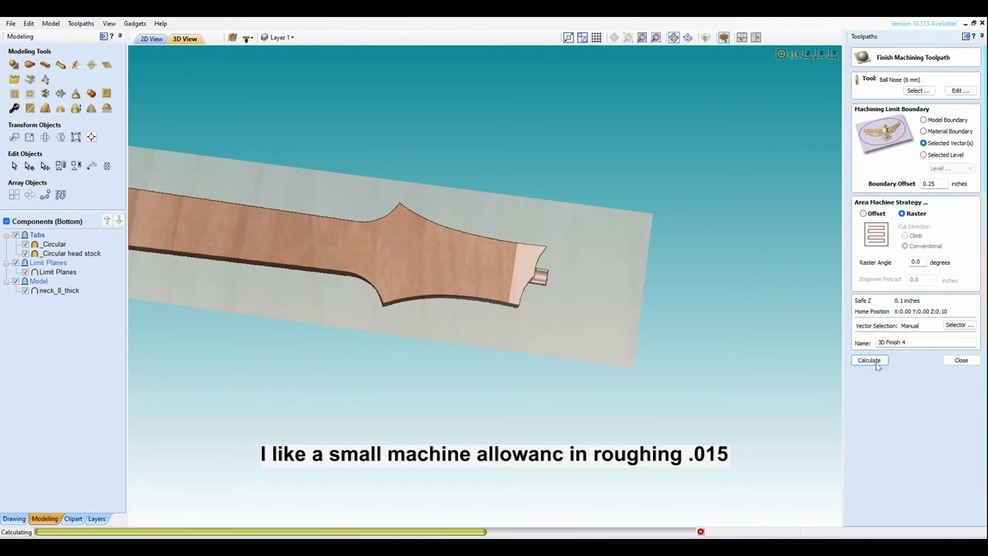
- Reset the preview, simulate the visible bottom-side toolpath and examine the headstock and heel tabs from several angles
{"action": "left_click", "coordinate": [899, 246]}
{"action": "left_click", "coordinate": [913, 233]}
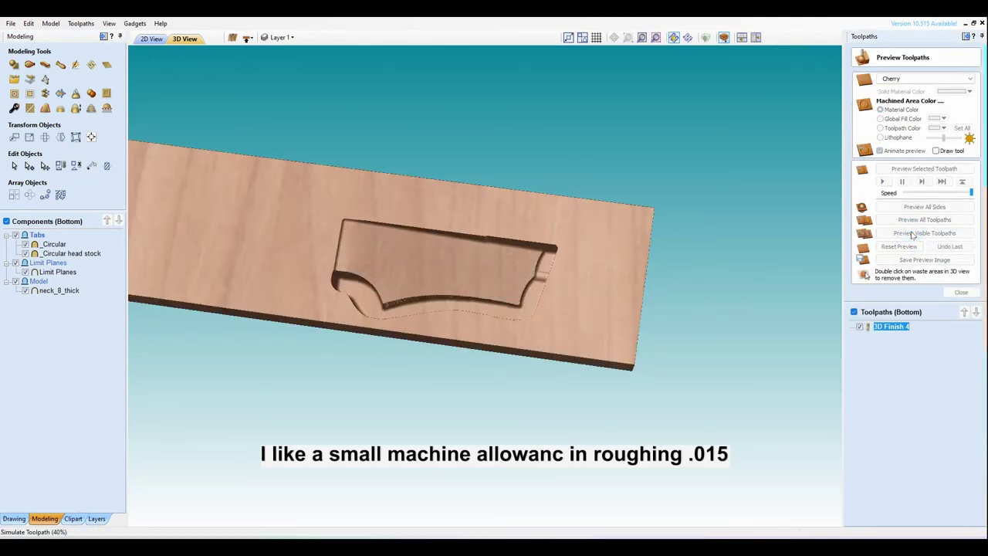
{"action": "scroll", "coordinate": [599, 262], "scroll_direction": "down", "scroll_amount": 5}
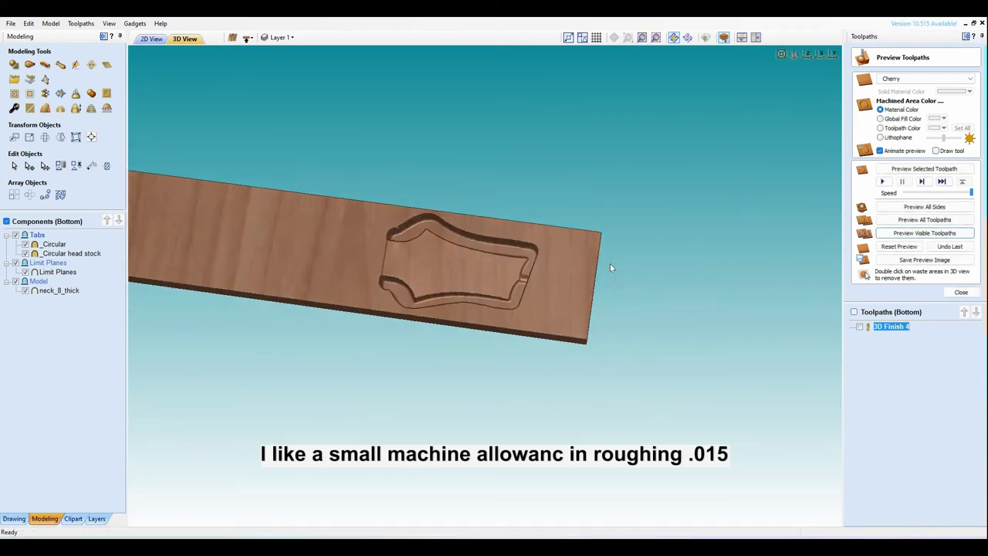
{"action": "left_click_drag", "start_coordinate": [595, 260], "coordinate": [447, 262]}
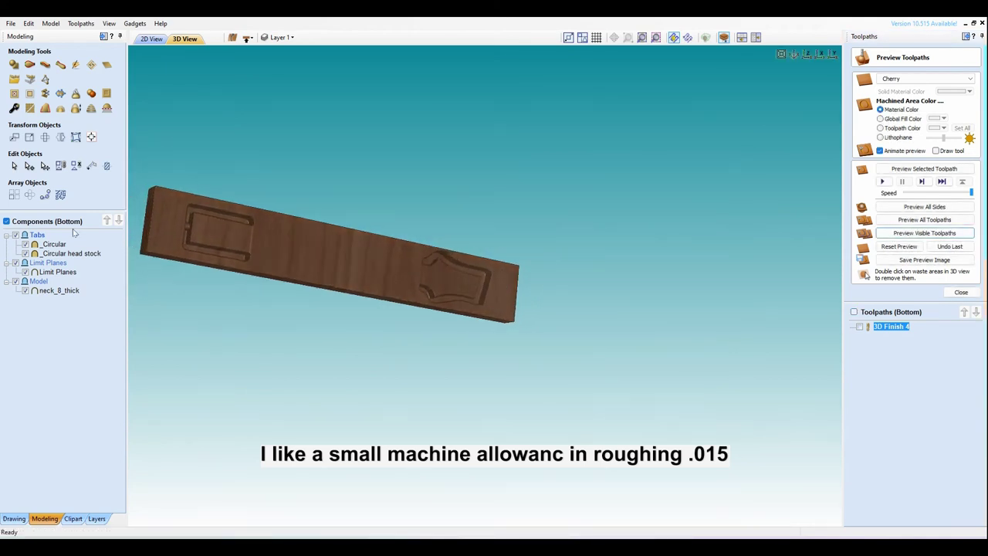
{"action": "left_click_drag", "start_coordinate": [284, 245], "coordinate": [419, 269]}
{"action": "scroll", "coordinate": [252, 246], "scroll_direction": "up", "scroll_amount": 3}
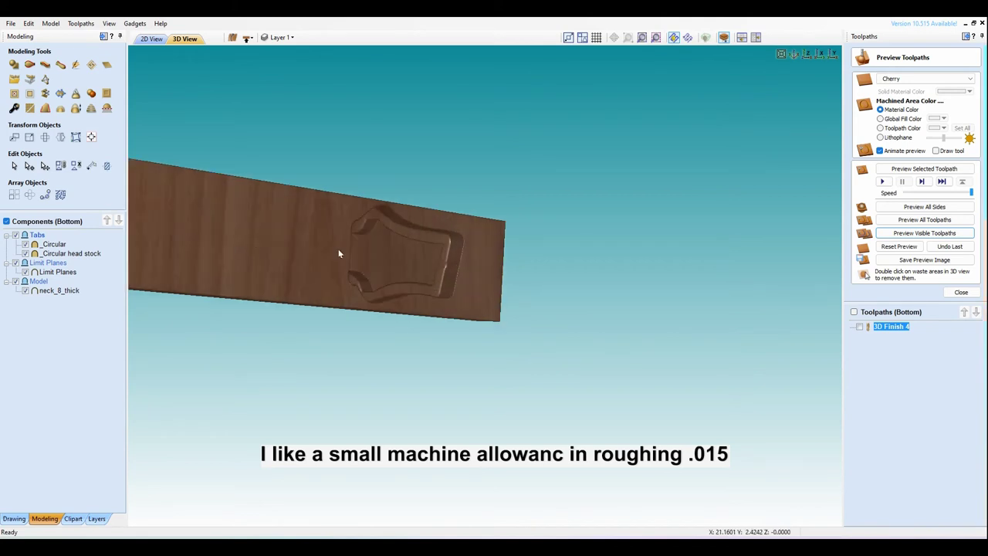
{"action": "left_click_drag", "start_coordinate": [242, 236], "coordinate": [399, 262]}
{"action": "left_click_drag", "start_coordinate": [243, 246], "coordinate": [208, 236]}
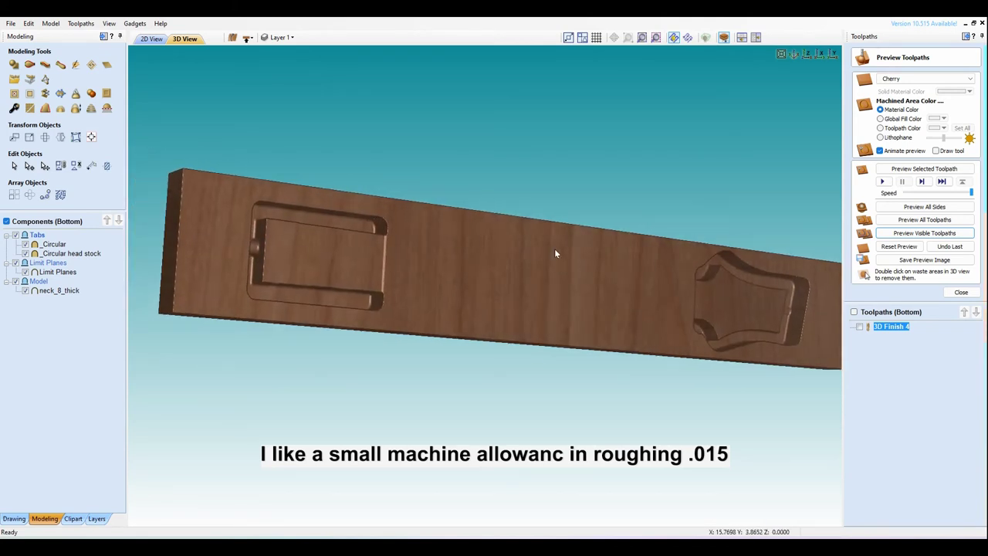
- Preview all toolpaths from the top side, examine the machined neck from both faces and close the preview
{"action": "left_click", "coordinate": [248, 38]}
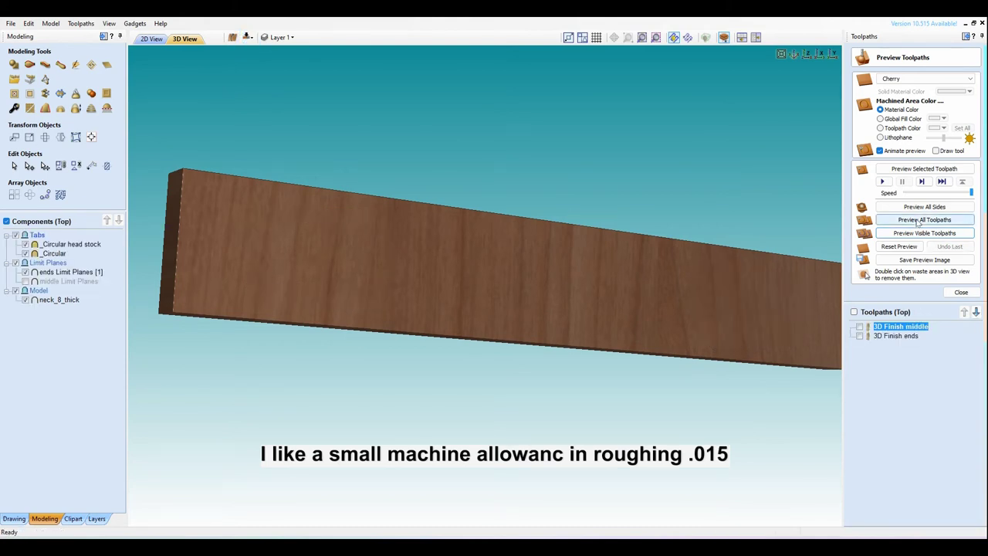
{"action": "left_click", "coordinate": [917, 221]}
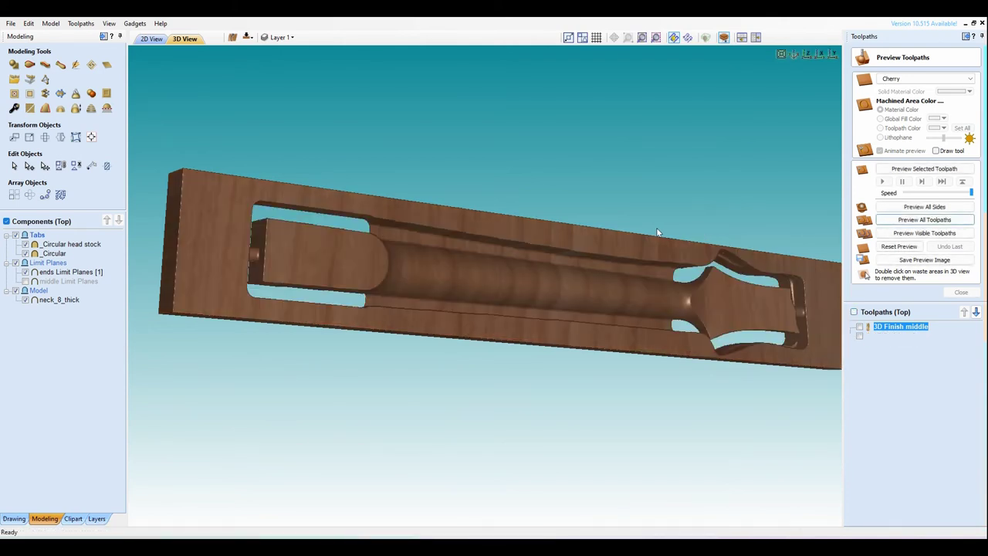
{"action": "left_click_drag", "start_coordinate": [633, 240], "coordinate": [464, 342]}
{"action": "left_click_drag", "start_coordinate": [511, 302], "coordinate": [553, 340]}
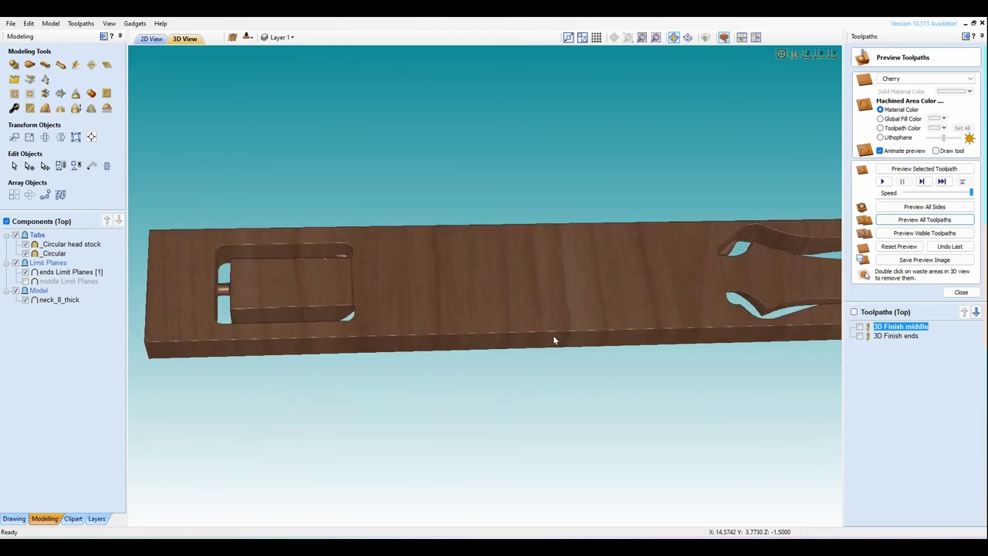
{"action": "left_click", "coordinate": [793, 57]}
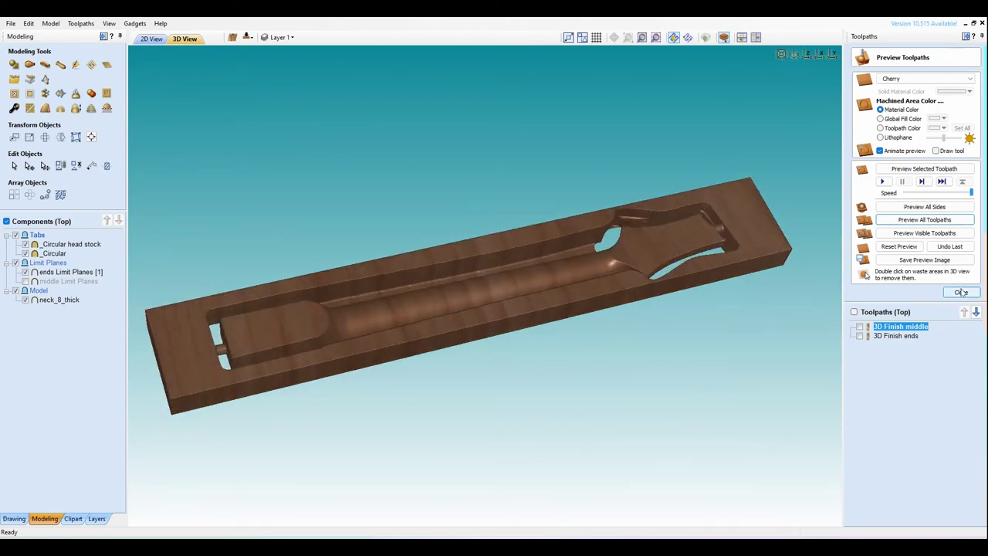
{"action": "left_click", "coordinate": [961, 291]}
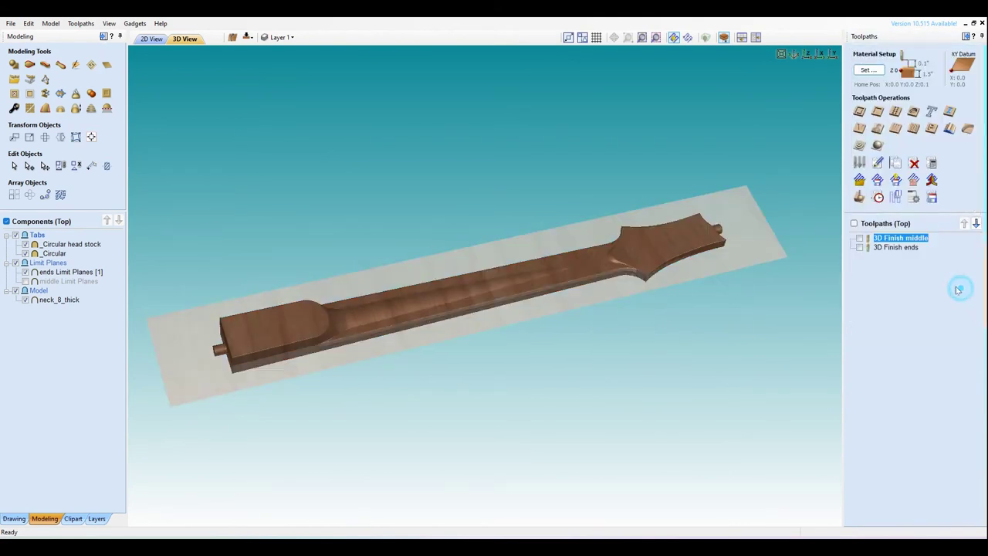
- On the bottom side, rename the _Circular tab "_Circular heal" and set its base height to 0.21 inches
{"action": "left_click", "coordinate": [247, 39]}
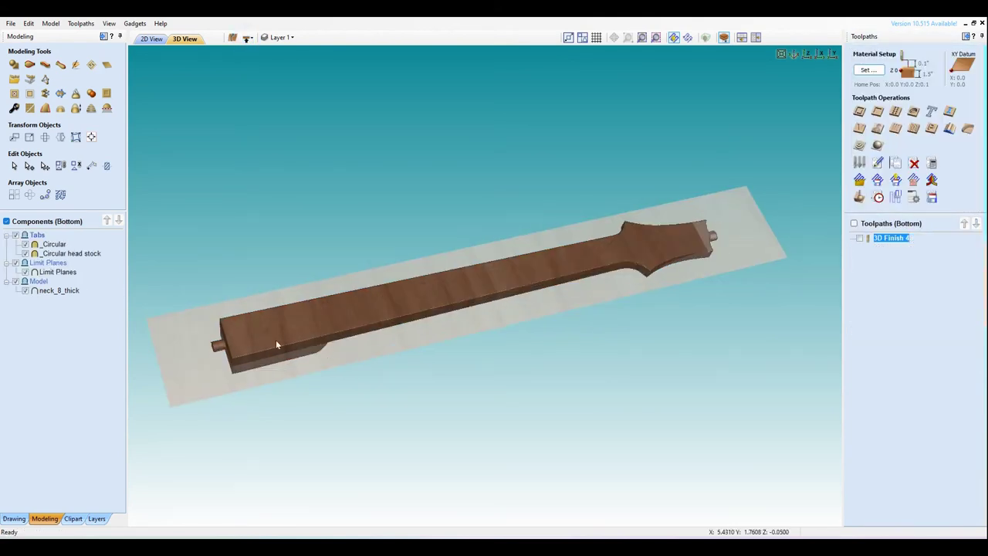
{"action": "double_click", "coordinate": [64, 245]}
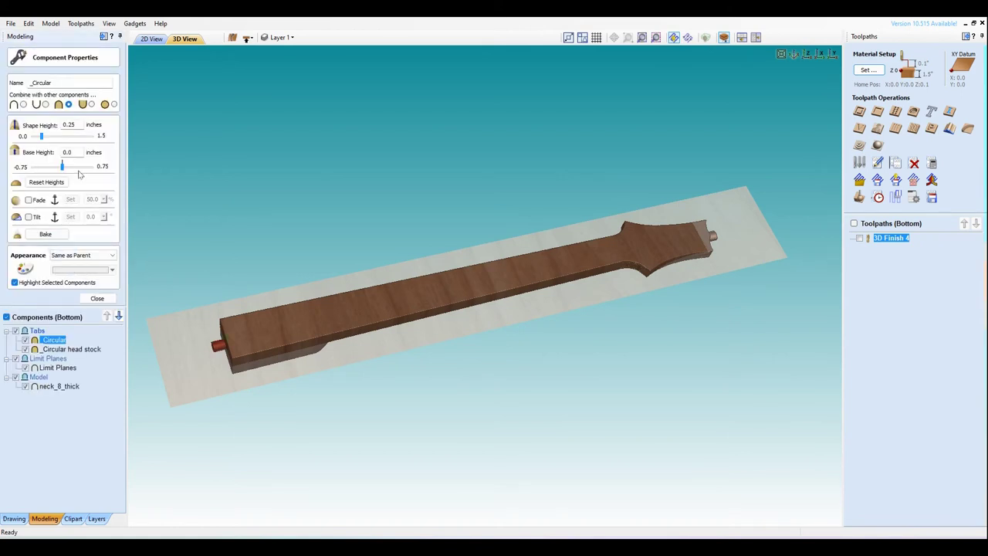
{"action": "left_click", "coordinate": [72, 84]}
{"action": "type", "text": "heal"}
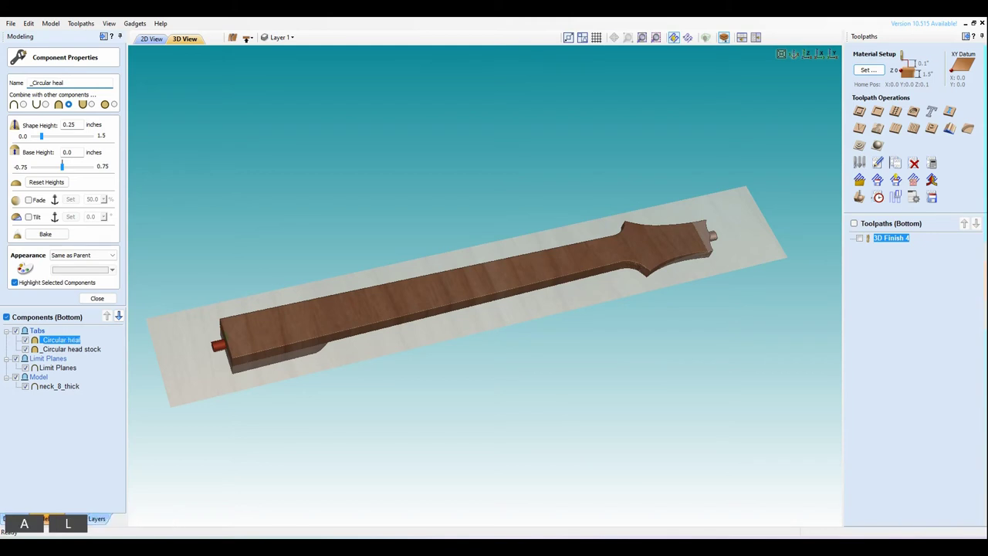
{"action": "left_click_drag", "start_coordinate": [65, 168], "coordinate": [67, 165]}
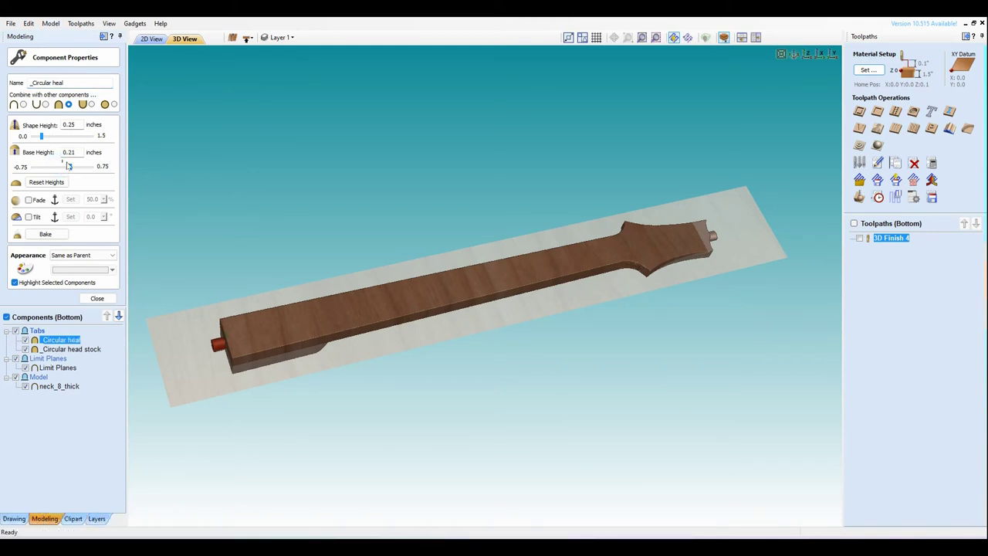
{"action": "left_click", "coordinate": [97, 298]}
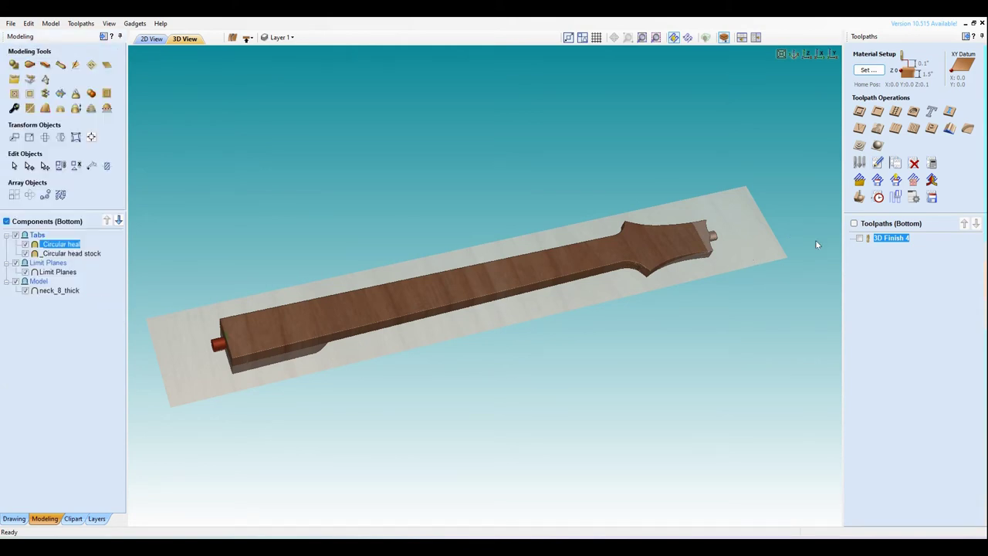
- Recalculate the bottom side's 3D Finish 4 toolpath, preview it and switch to the top side
{"action": "double_click", "coordinate": [882, 238]}
{"action": "left_click", "coordinate": [870, 360]}
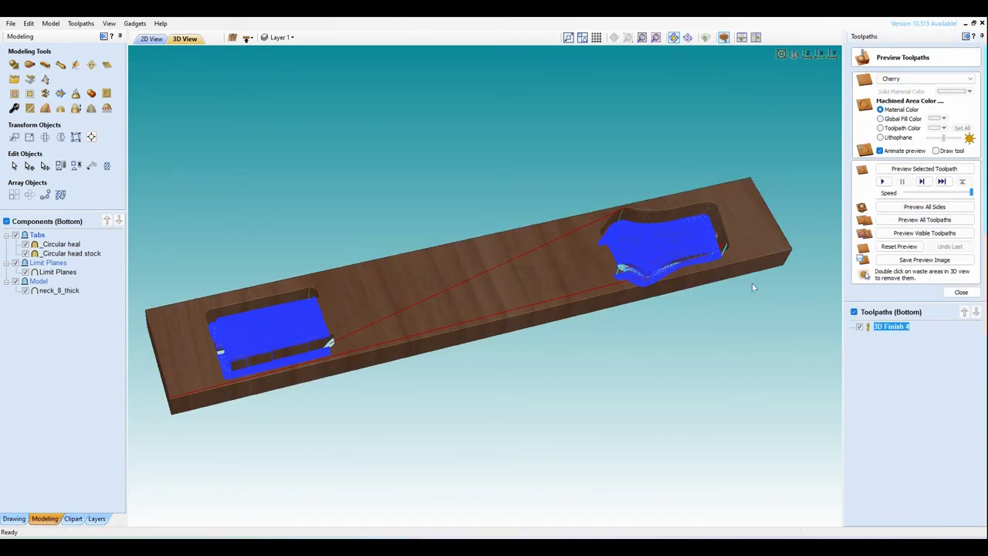
{"action": "left_click", "coordinate": [910, 234]}
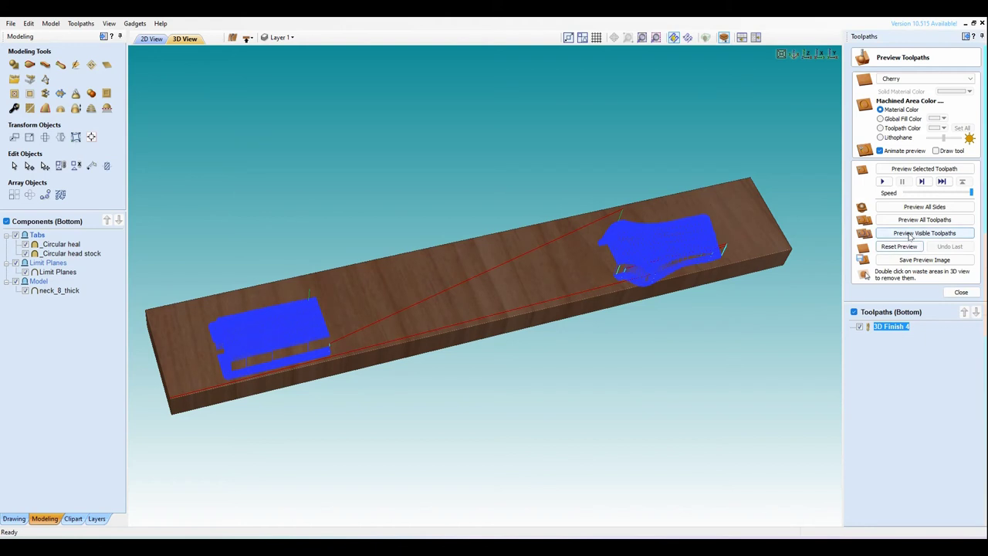
{"action": "left_click", "coordinate": [247, 37]}
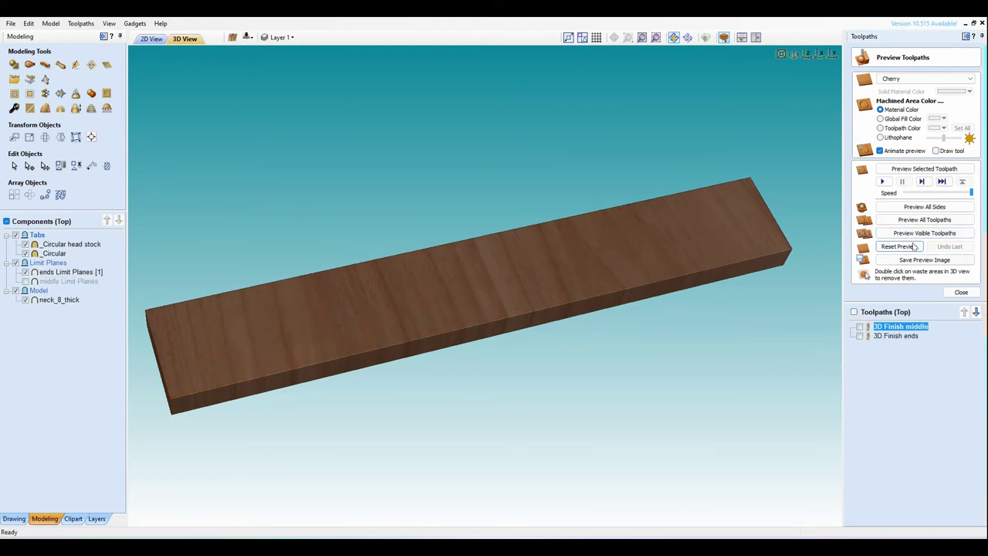
- Simulate all toolpaths on the top side and on the bottom side, and examine the cut heel and headstock with their tabs
{"action": "left_click", "coordinate": [920, 222]}
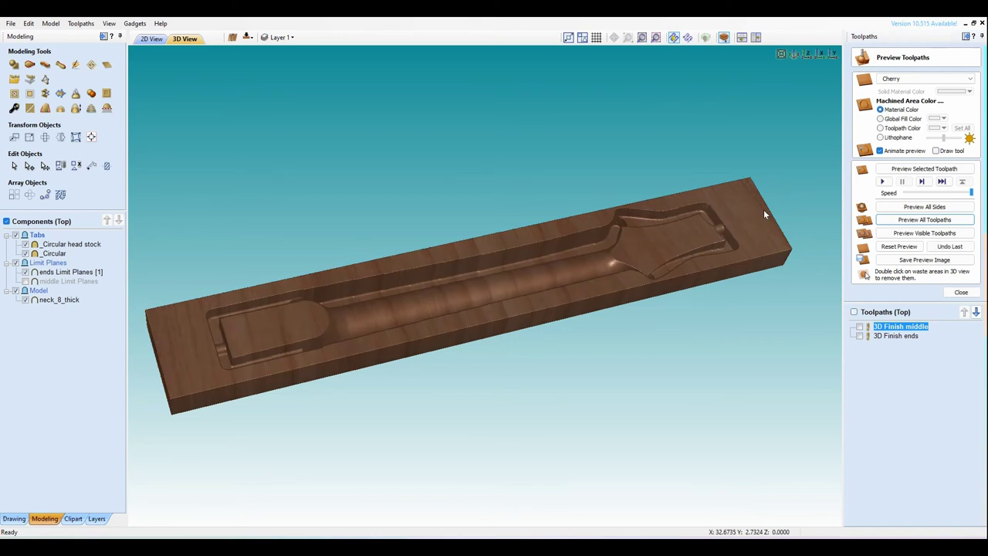
{"action": "left_click", "coordinate": [245, 37]}
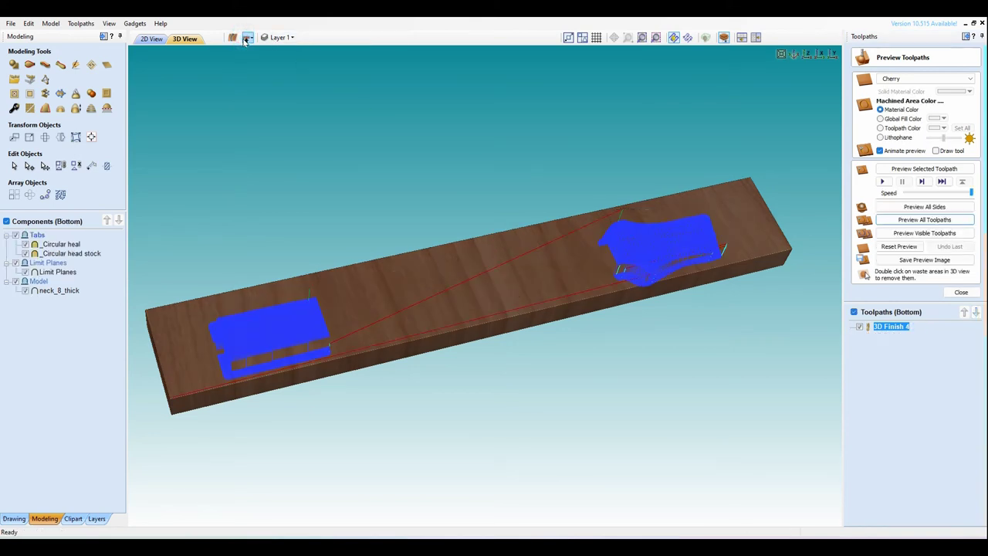
{"action": "left_click", "coordinate": [907, 238]}
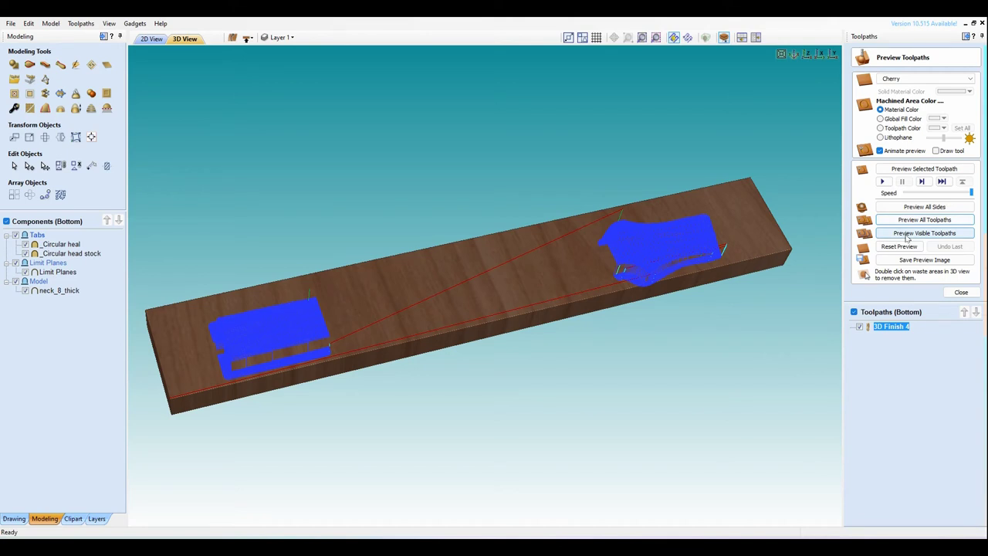
{"action": "left_click", "coordinate": [912, 223]}
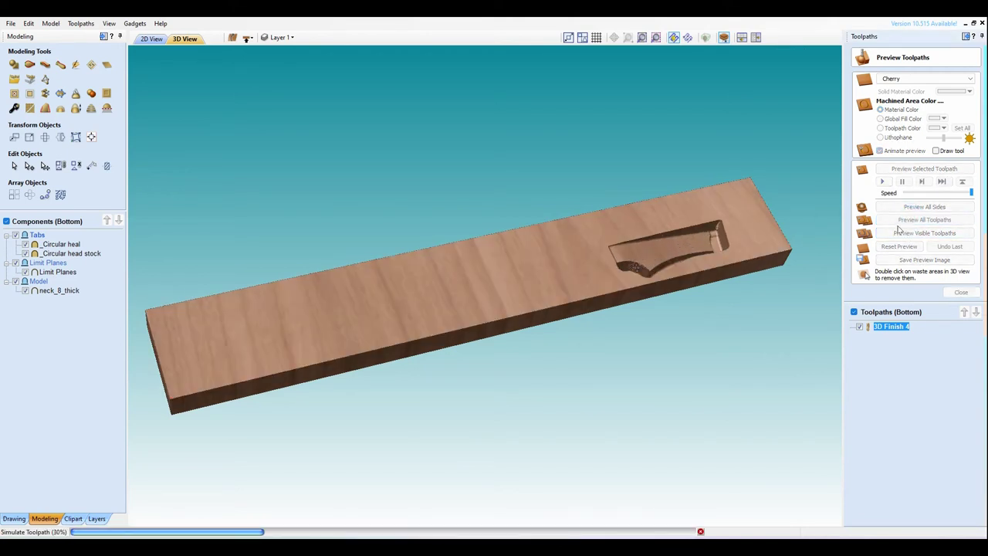
{"action": "mouse_move", "coordinate": [635, 248]}
{"action": "left_mouse_down"}
{"action": "mouse_move", "coordinate": [619, 296]}
{"action": "mouse_move", "coordinate": [620, 353]}
{"action": "mouse_move", "coordinate": [606, 355]}
{"action": "mouse_move", "coordinate": [557, 310]}
{"action": "mouse_move", "coordinate": [569, 296]}
{"action": "mouse_move", "coordinate": [613, 286]}
{"action": "mouse_move", "coordinate": [517, 260]}
{"action": "mouse_move", "coordinate": [535, 334]}
{"action": "mouse_move", "coordinate": [531, 400]}
{"action": "mouse_move", "coordinate": [463, 250]}
{"action": "mouse_move", "coordinate": [510, 272]}
{"action": "mouse_move", "coordinate": [514, 289]}
{"action": "left_mouse_up"}
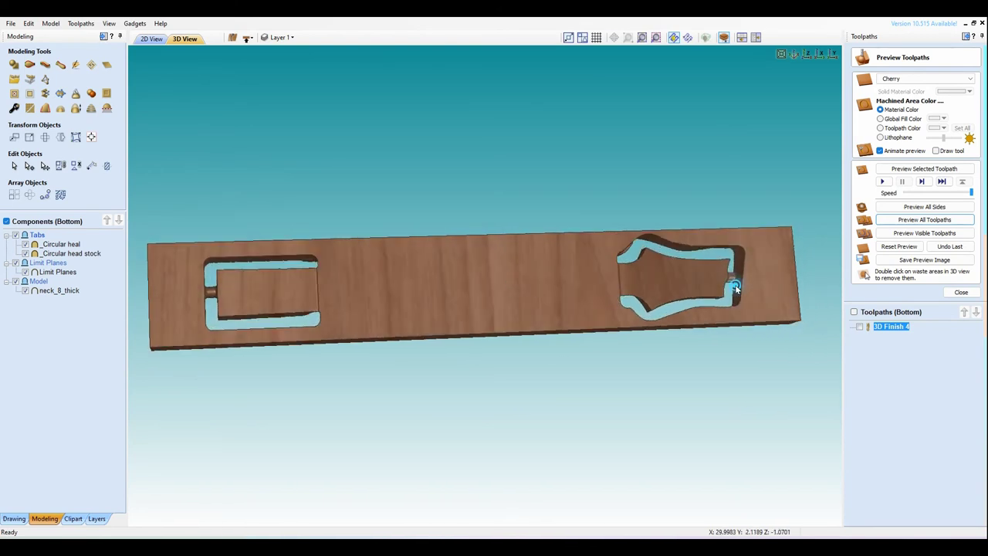
{"action": "left_click_drag", "start_coordinate": [730, 275], "coordinate": [723, 249]}
{"action": "left_click_drag", "start_coordinate": [483, 273], "coordinate": [481, 260]}
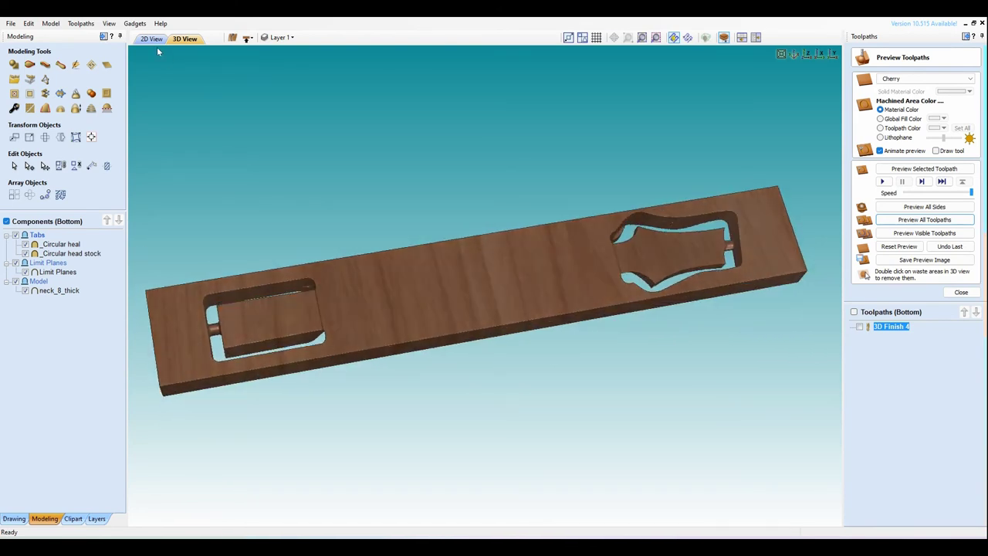
- Rename the bottom side's 3D Finish 4 toolpath "3D Finish head and heal" and recalculate it
{"action": "left_click", "coordinate": [153, 39]}
{"action": "left_click", "coordinate": [444, 269]}
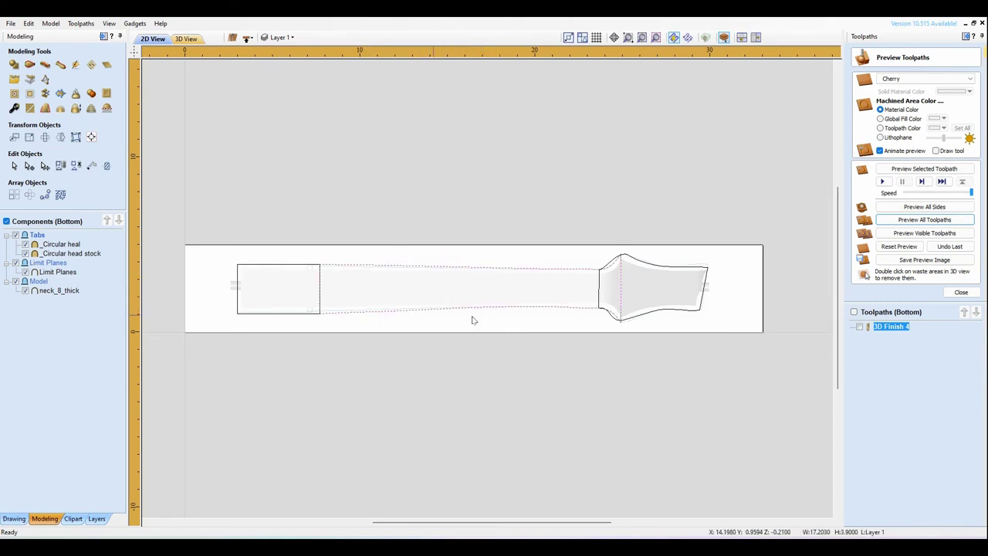
{"action": "double_click", "coordinate": [892, 327]}
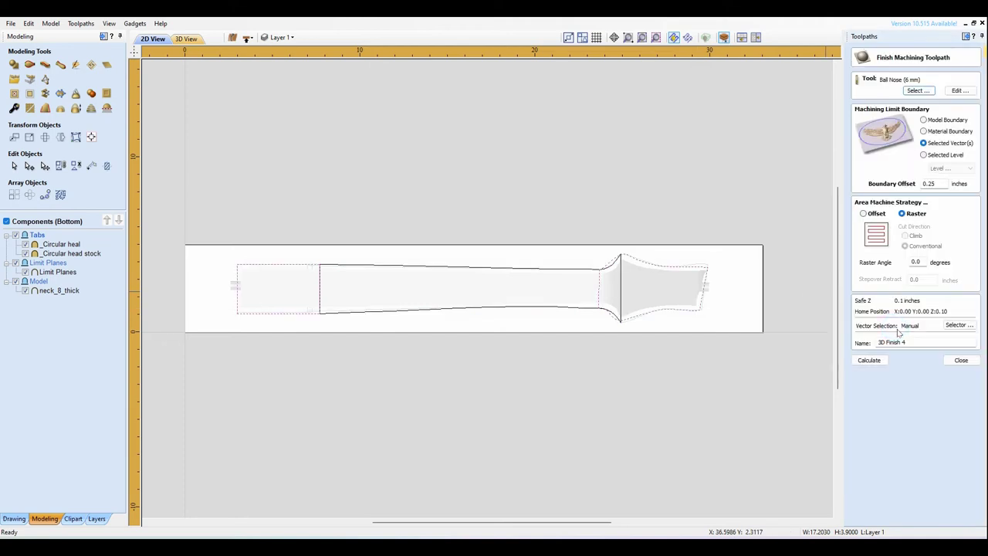
{"action": "double_click", "coordinate": [909, 342]}
{"action": "type", "text": "head and "}
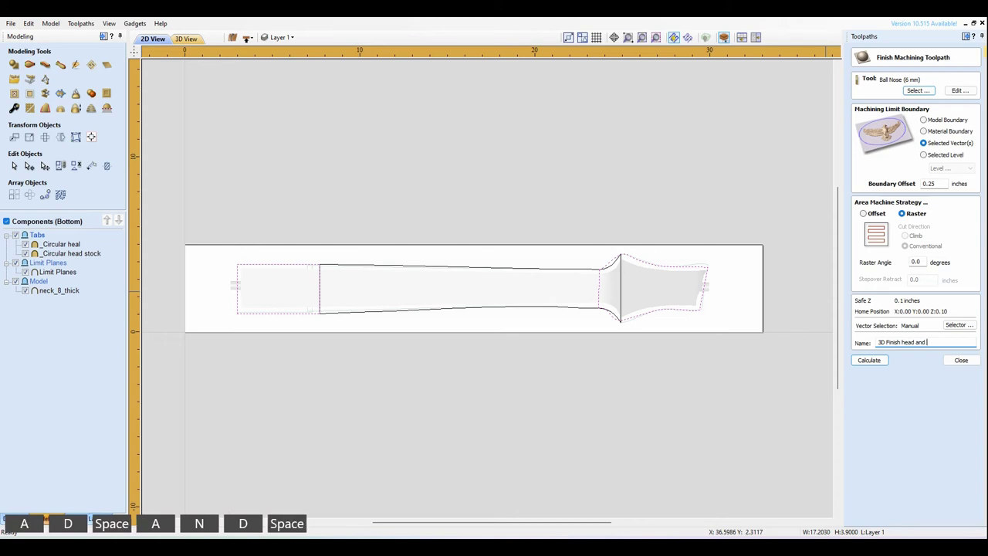
{"action": "type", "text": "heal"}
{"action": "key", "text": "Return"}
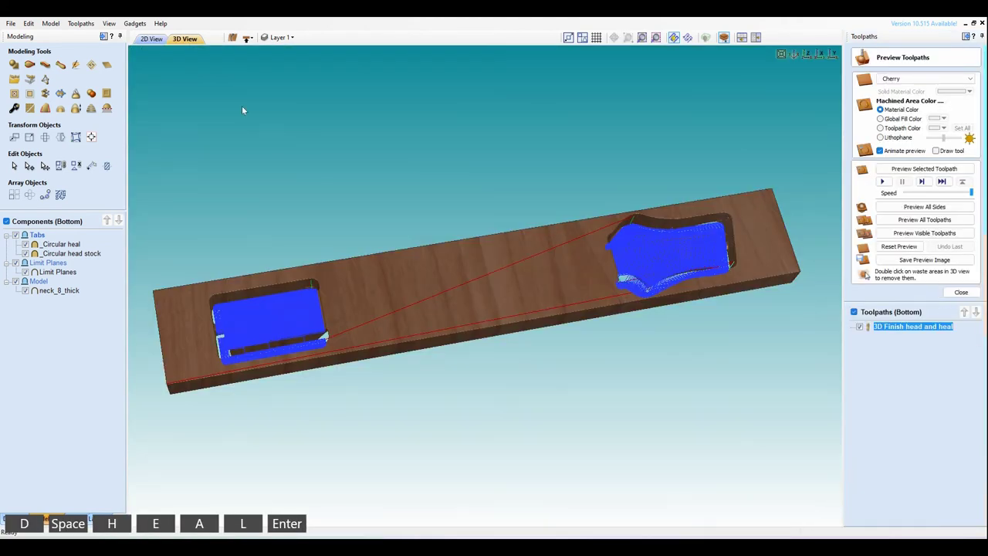
- Select the middle neck outline in the 2D view and rename the bottom side's limit plane component "Limit Planes head and heal"
{"action": "left_click", "coordinate": [151, 39]}
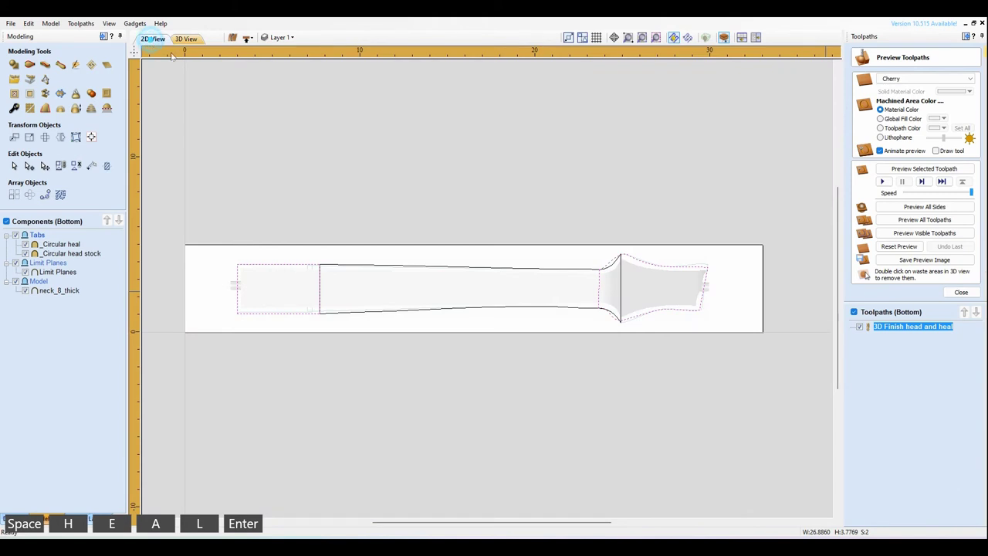
{"action": "left_click", "coordinate": [441, 309]}
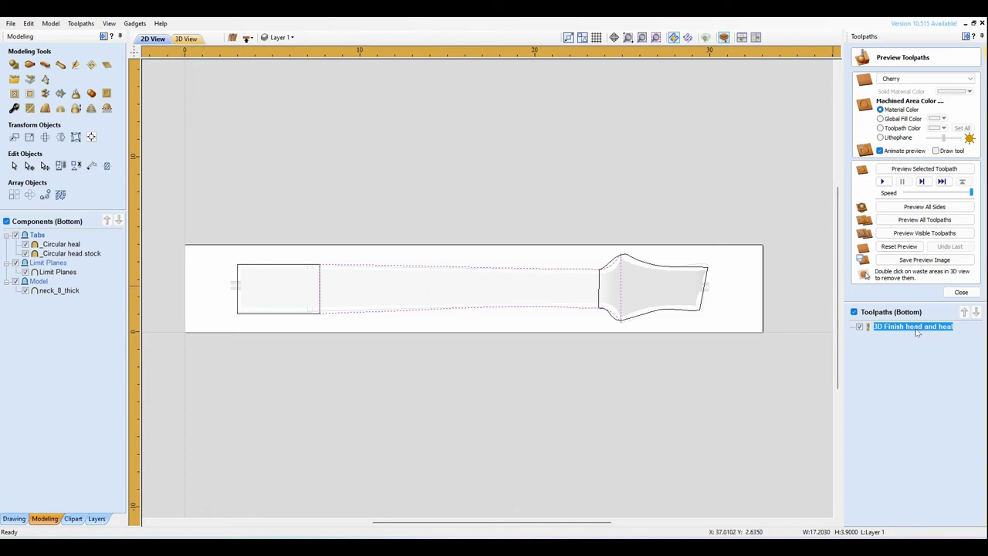
{"action": "left_click", "coordinate": [61, 273]}
{"action": "left_click", "coordinate": [62, 273]}
{"action": "left_click", "coordinate": [80, 272]}
{"action": "type", "text": "he"}
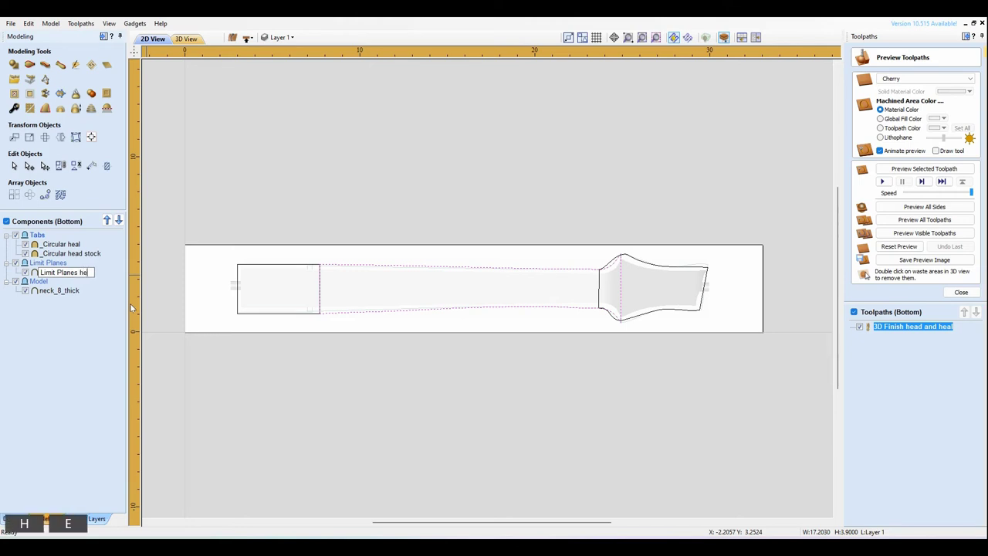
{"action": "type", "text": "ad and heal"}
{"action": "key", "text": "Return"}
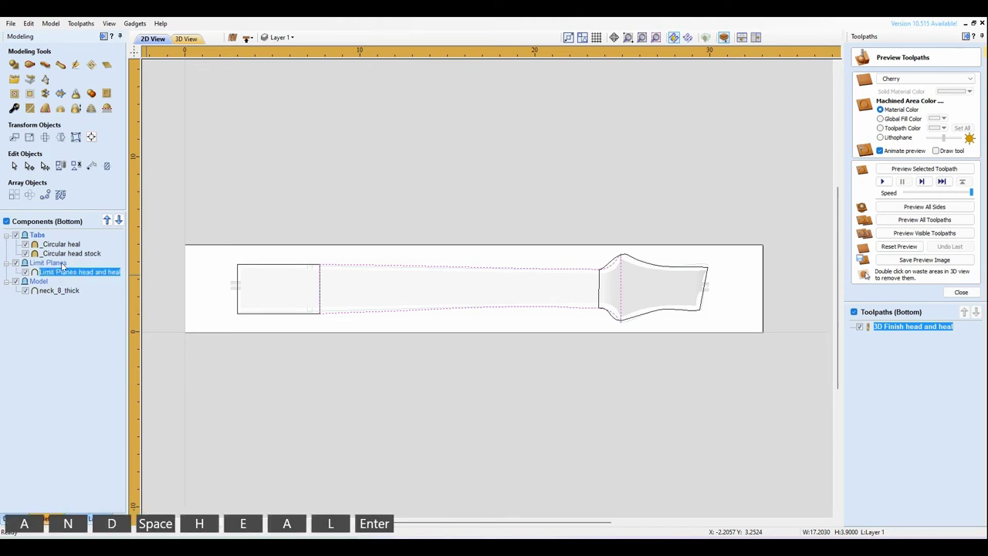
- Duplicate the Limit Planes head and heal component and rename the copy "Limit Planes middle"
{"action": "right_click", "coordinate": [62, 274]}
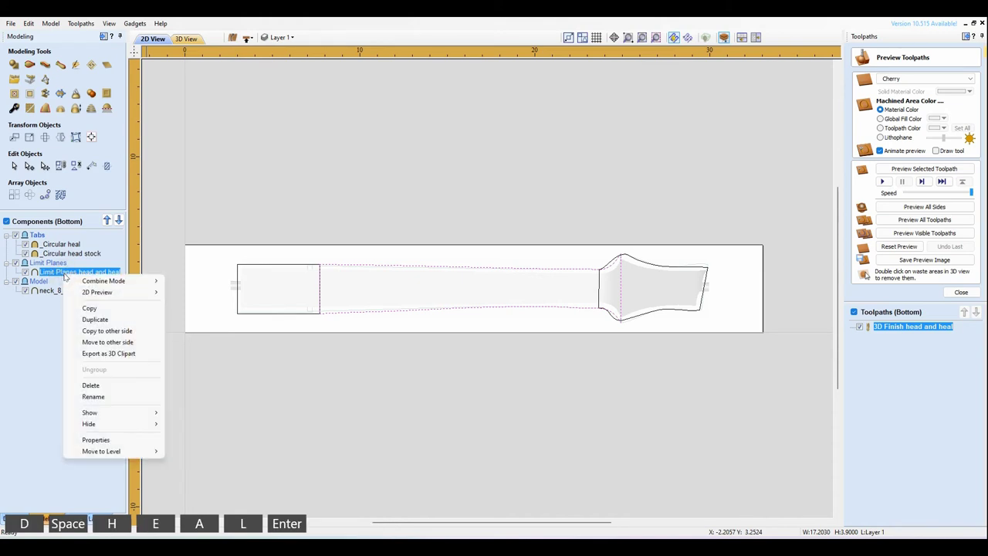
{"action": "left_click", "coordinate": [100, 320]}
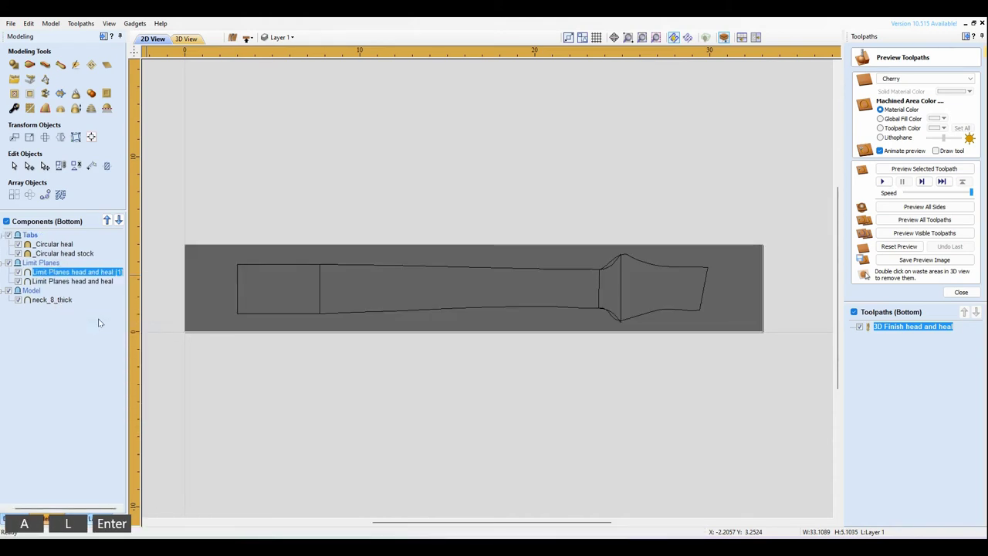
{"action": "double_click", "coordinate": [80, 272]}
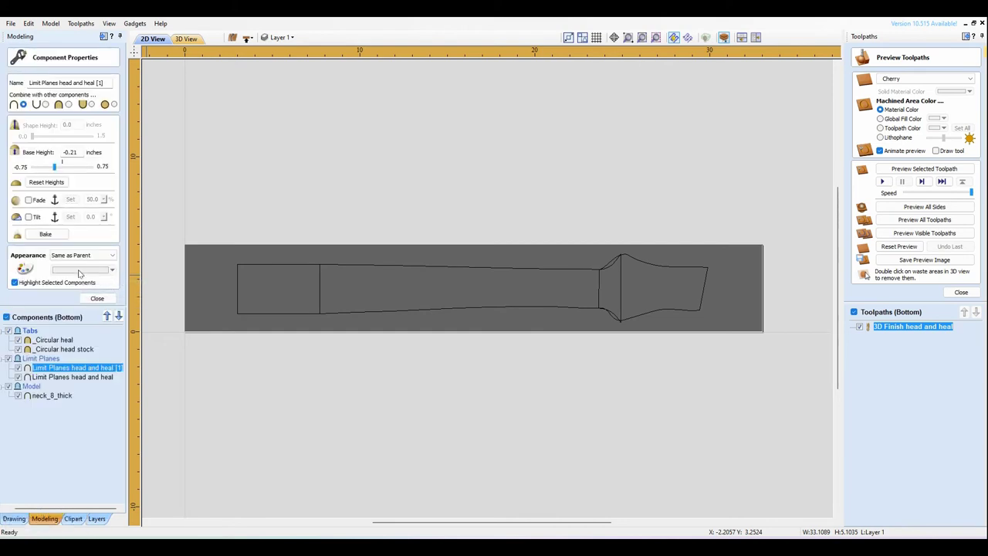
{"action": "left_click", "coordinate": [77, 371]}
{"action": "key", "text": "End"}
{"action": "key", "text": "BackSpace"}
{"action": "key", "text": "BackSpace"}
{"action": "key", "text": "BackSpace"}
{"action": "key", "text": "BackSpace"}
{"action": "key", "text": "BackSpace"}
{"action": "key", "text": "BackSpace"}
{"action": "key", "text": "BackSpace"}
{"action": "key", "text": "BackSpace"}
{"action": "key", "text": "BackSpace"}
{"action": "key", "text": "BackSpace"}
{"action": "key", "text": "BackSpace"}
{"action": "key", "text": "BackSpace"}
{"action": "key", "text": "BackSpace"}
{"action": "key", "text": "BackSpace"}
{"action": "key", "text": "BackSpace"}
{"action": "key", "text": "BackSpace"}
{"action": "key", "text": "BackSpace"}
{"action": "type", "text": "jm"}
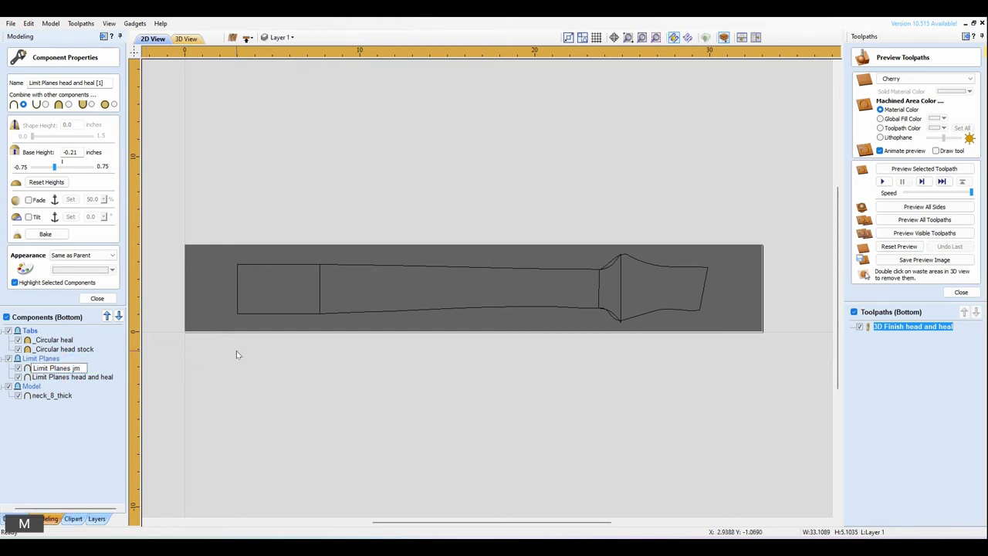
{"action": "key", "text": "BackSpace"}
{"action": "key", "text": "BackSpace"}
{"action": "type", "text": "middle"}
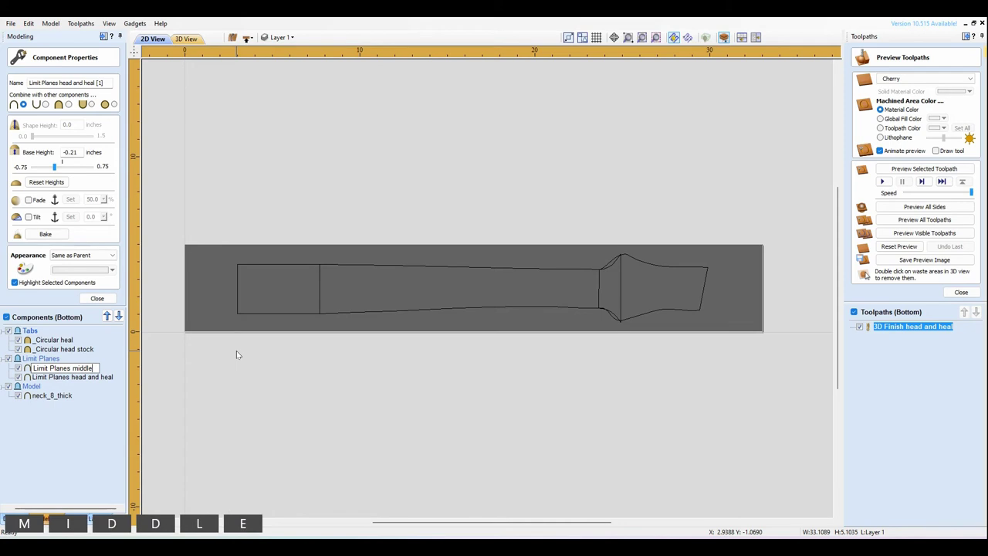
{"action": "key", "text": "Return"}
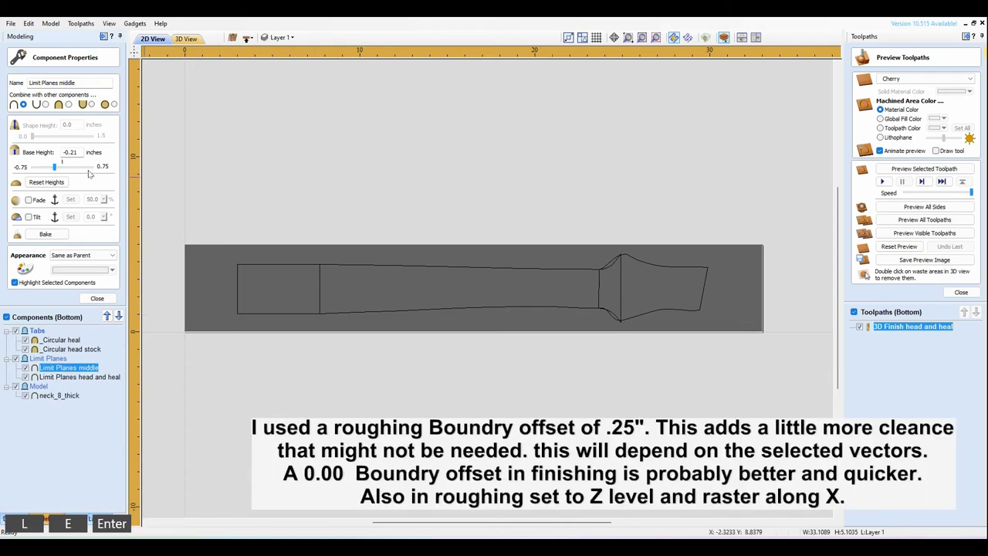
- Set Limit Planes middle's base height to 0.45 inches, select the middle neck outline and hide Limit Planes head and heal
{"action": "left_click_drag", "start_coordinate": [55, 168], "coordinate": [78, 165]}
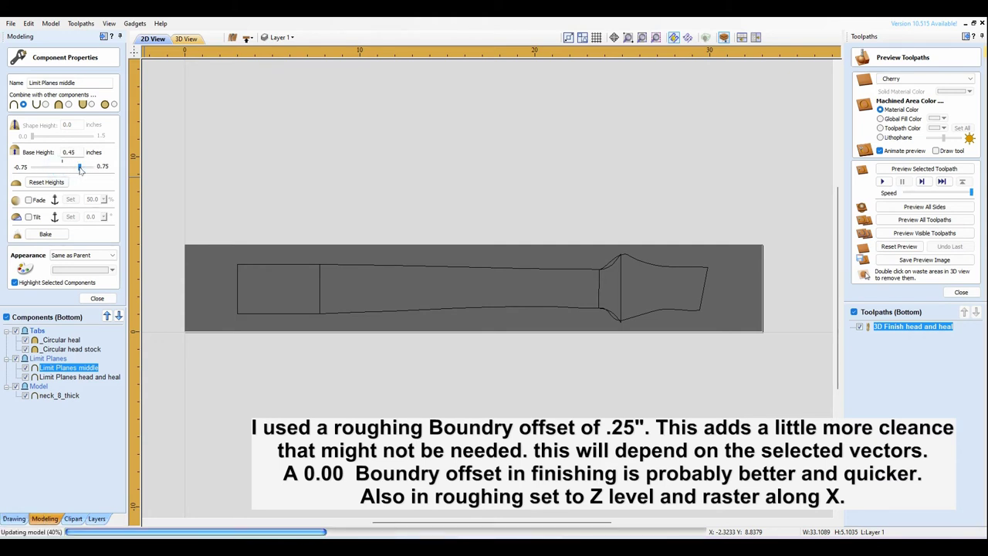
{"action": "left_click", "coordinate": [538, 346]}
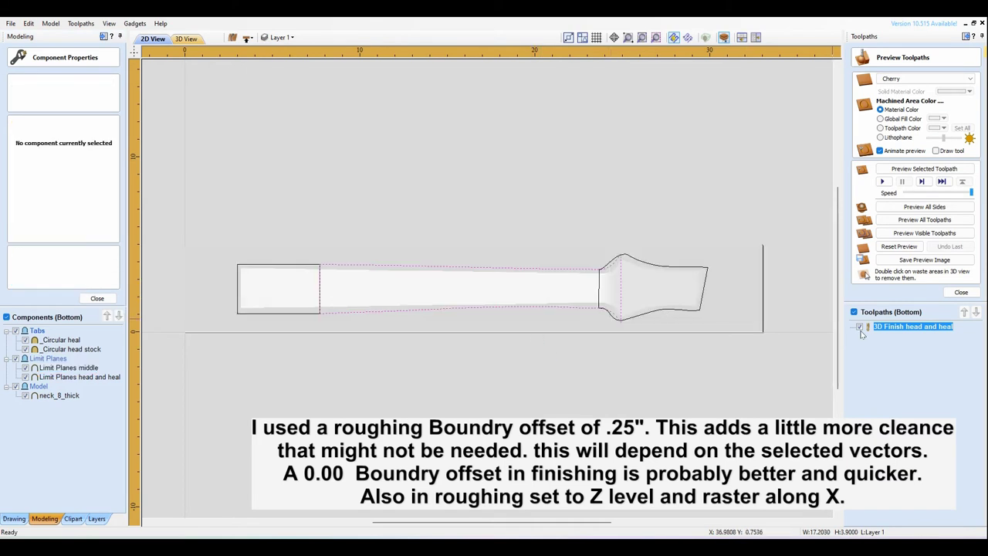
{"action": "left_click", "coordinate": [960, 292]}
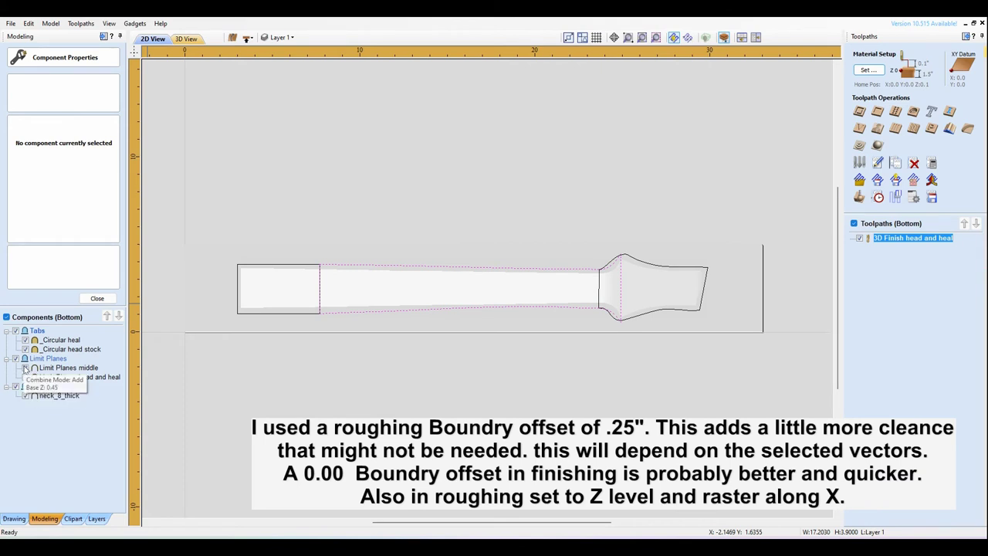
{"action": "left_click", "coordinate": [25, 376]}
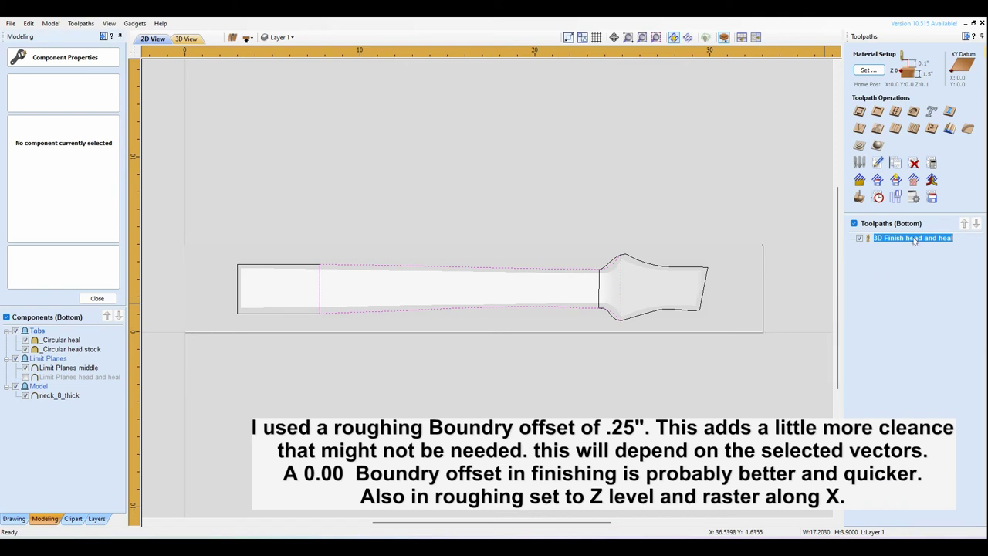
- Calculate a raster finish toolpath named "3D Finish middle" within the selected neck outline, using the 6 mm ball nose and 0.25-inch boundary offset
{"action": "left_click", "coordinate": [877, 145]}
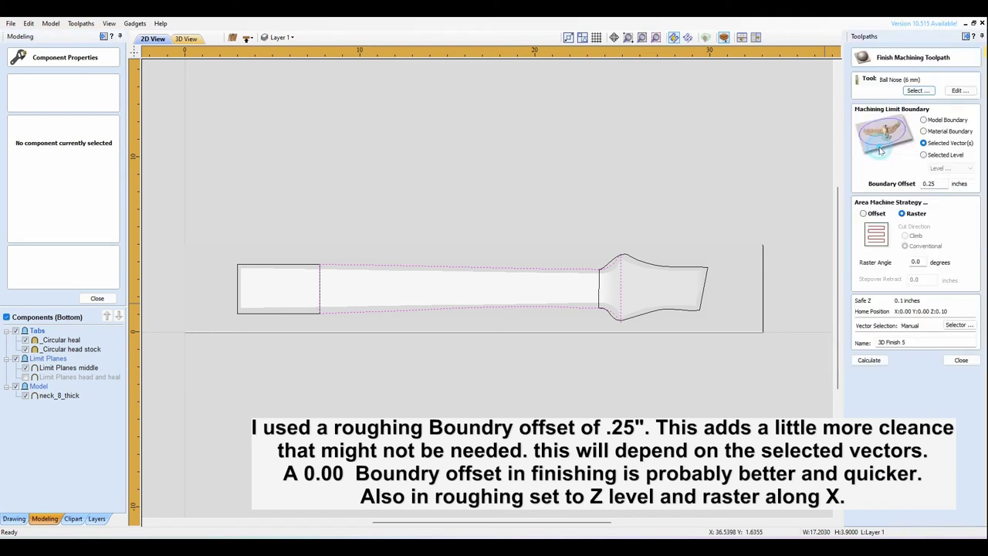
{"action": "double_click", "coordinate": [903, 341]}
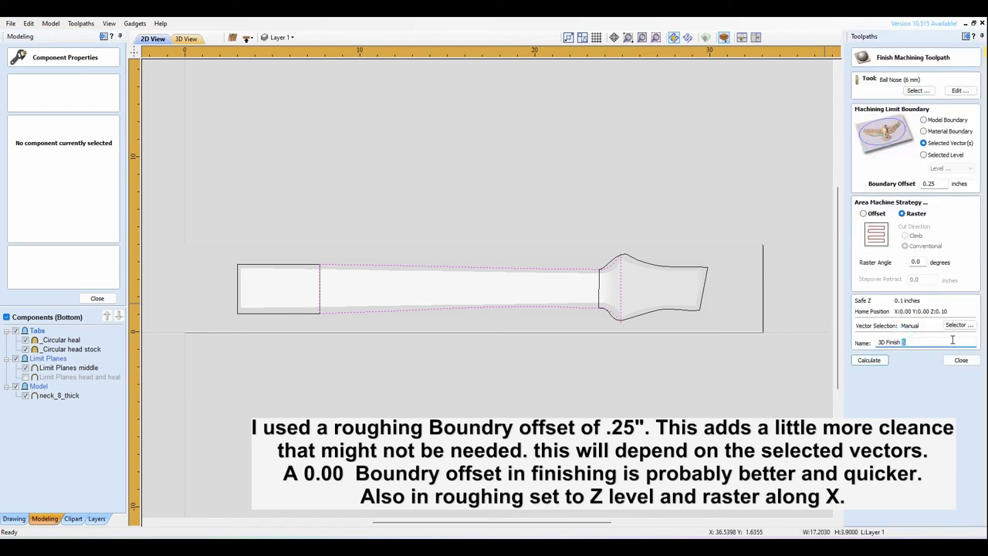
{"action": "type", "text": "middle"}
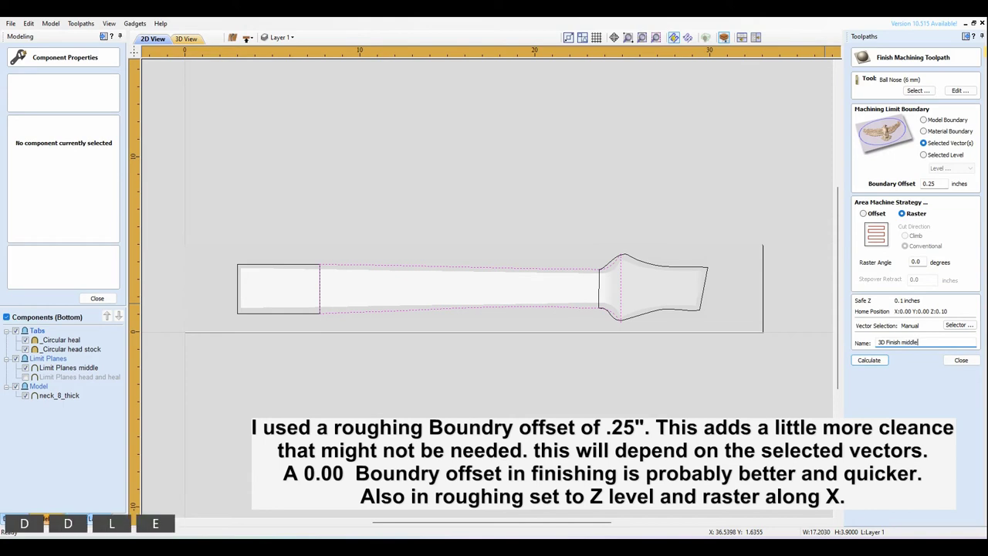
{"action": "key", "text": "Return"}
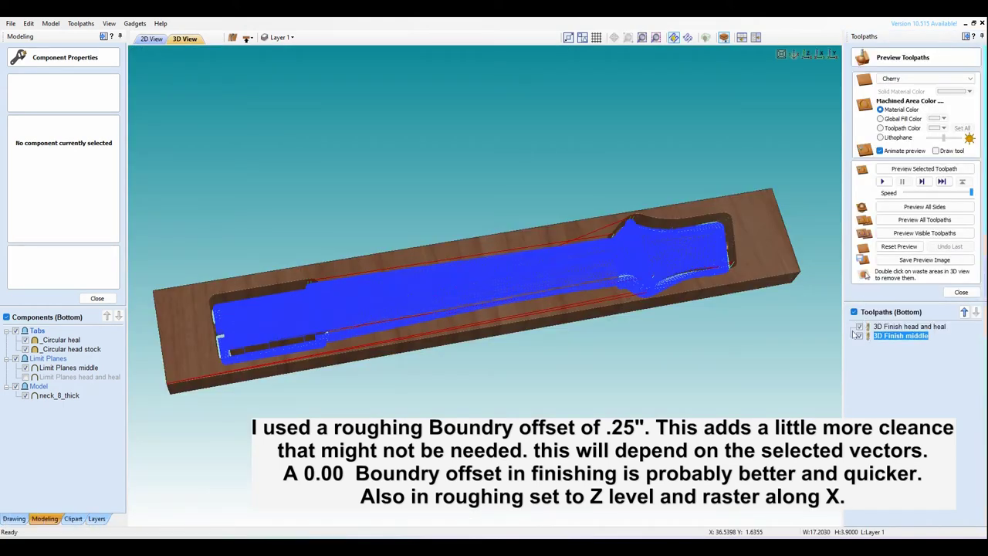
- Simulate only the 3D Finish middle toolpath, examine the machined neck from several angles and close the preview
{"action": "left_click", "coordinate": [859, 327]}
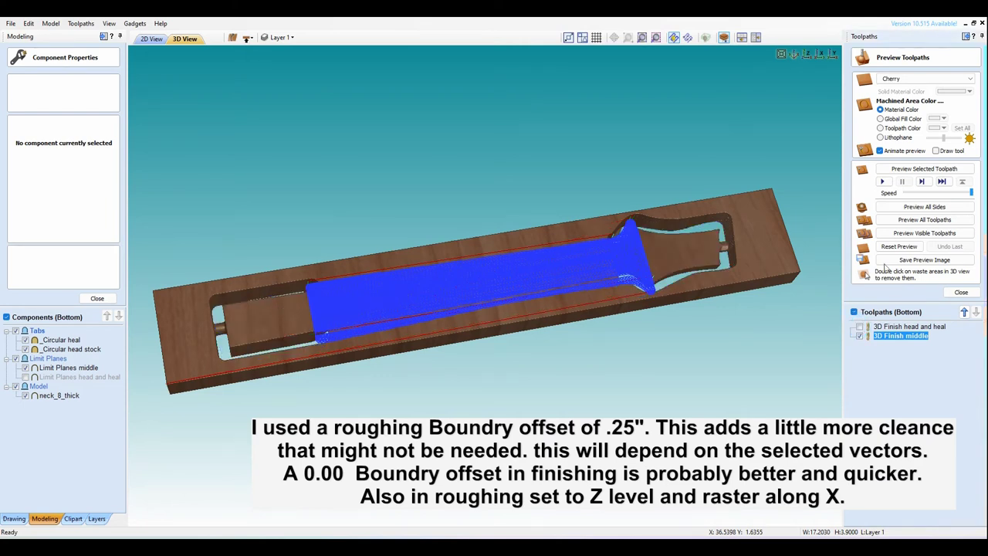
{"action": "left_click", "coordinate": [905, 233]}
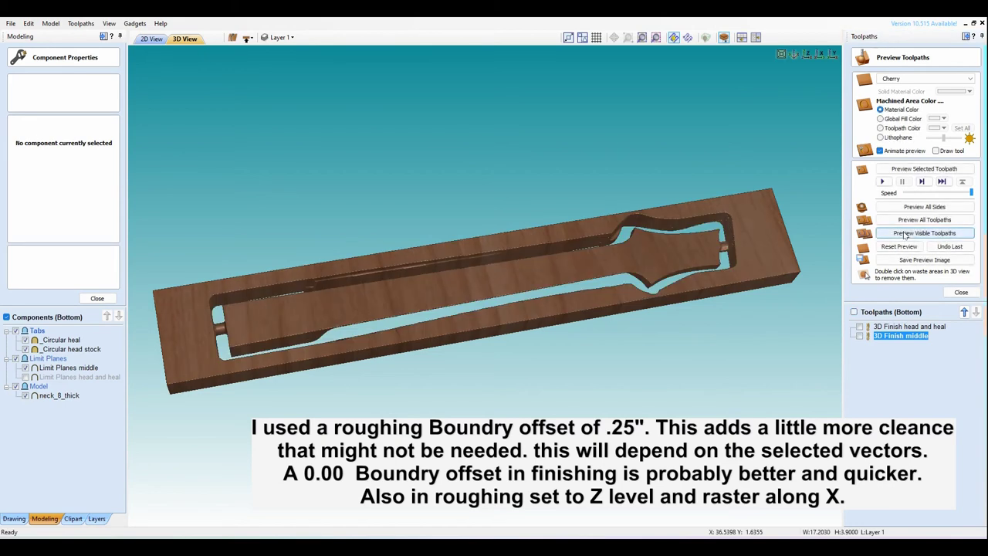
{"action": "left_click_drag", "start_coordinate": [558, 344], "coordinate": [658, 209]}
{"action": "left_click_drag", "start_coordinate": [749, 231], "coordinate": [725, 208]}
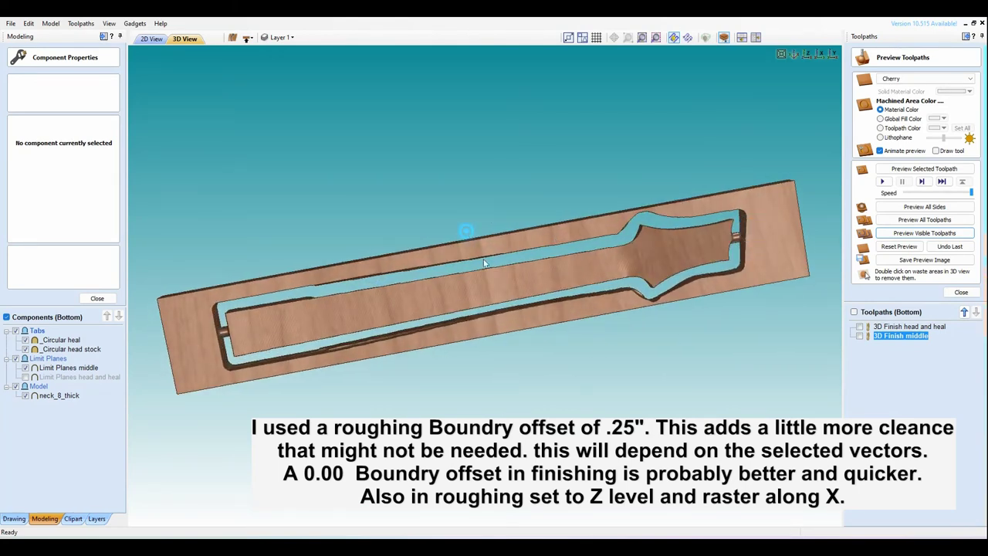
{"action": "left_click", "coordinate": [899, 246]}
{"action": "left_click_drag", "start_coordinate": [479, 262], "coordinate": [416, 284]}
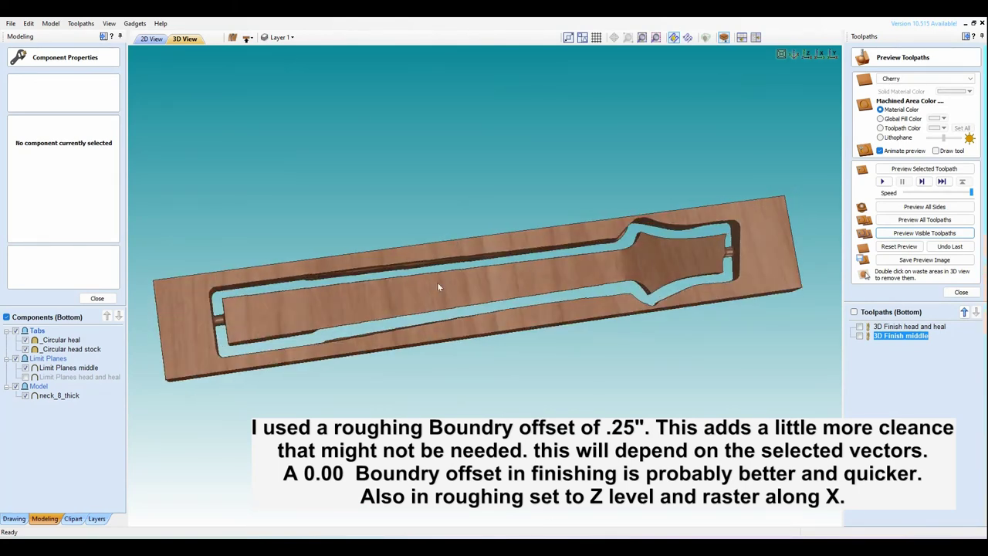
{"action": "scroll", "coordinate": [415, 284], "scroll_direction": "up", "scroll_amount": 6}
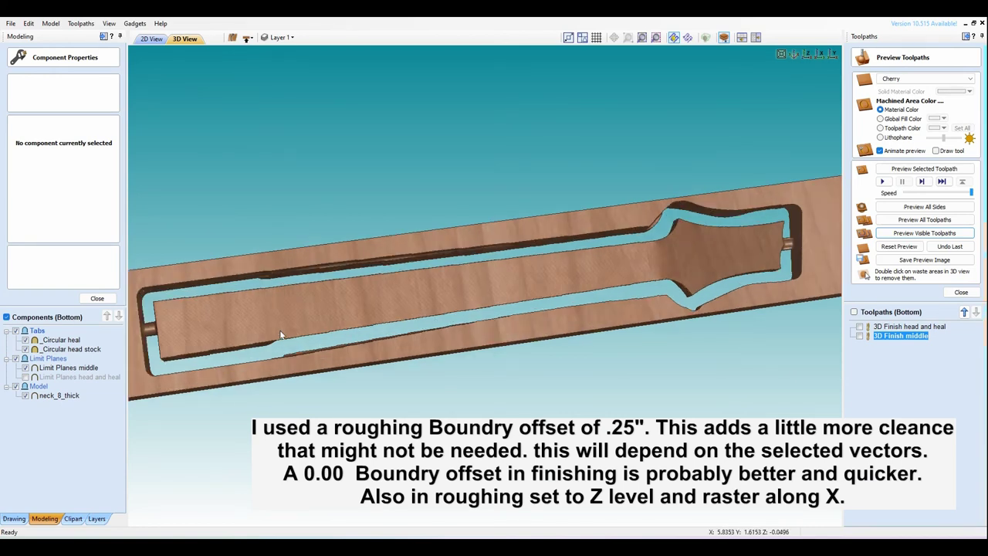
{"action": "left_click_drag", "start_coordinate": [423, 414], "coordinate": [610, 308]}
{"action": "scroll", "coordinate": [609, 305], "scroll_direction": "down", "scroll_amount": 5}
{"action": "left_click_drag", "start_coordinate": [533, 307], "coordinate": [438, 356]}
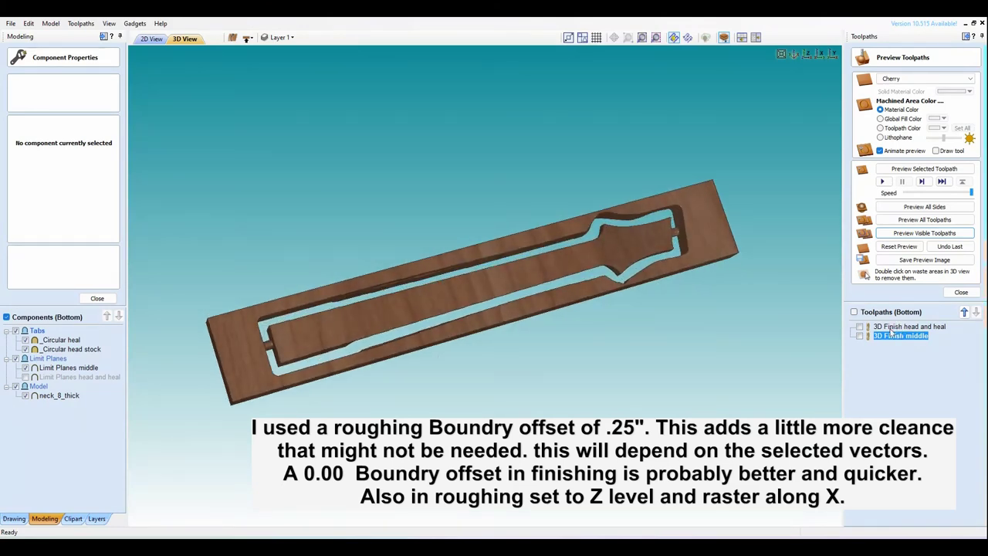
{"action": "left_click", "coordinate": [961, 291]}
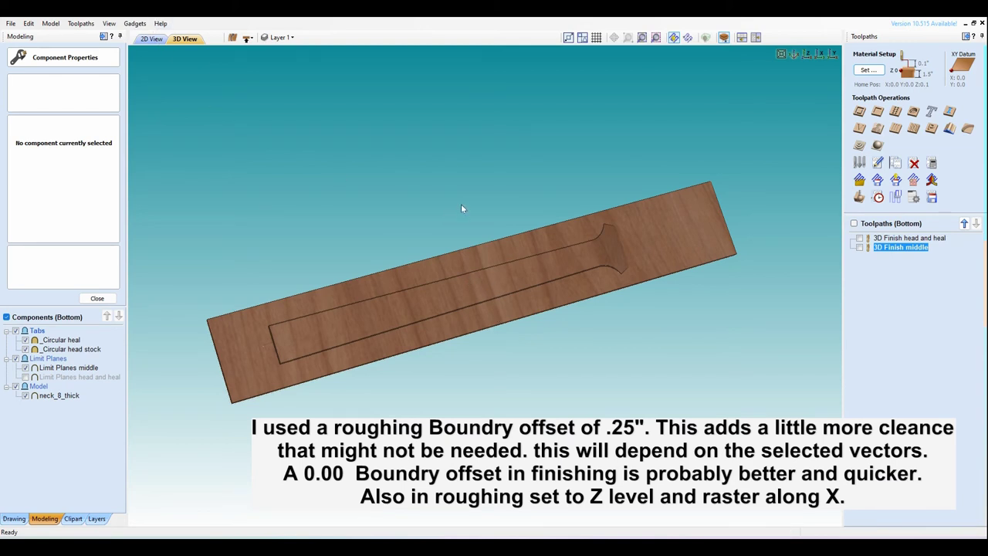
- Close the component properties and show the top side of the neck in the 2D view
{"action": "left_click", "coordinate": [151, 39]}
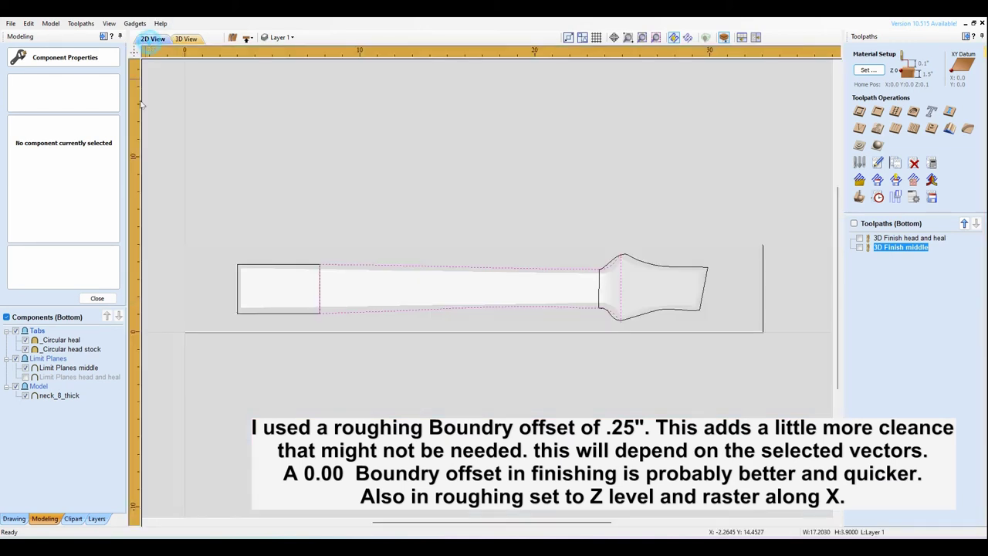
{"action": "left_click", "coordinate": [100, 298]}
{"action": "scroll", "coordinate": [384, 262], "scroll_direction": "down", "scroll_amount": 3}
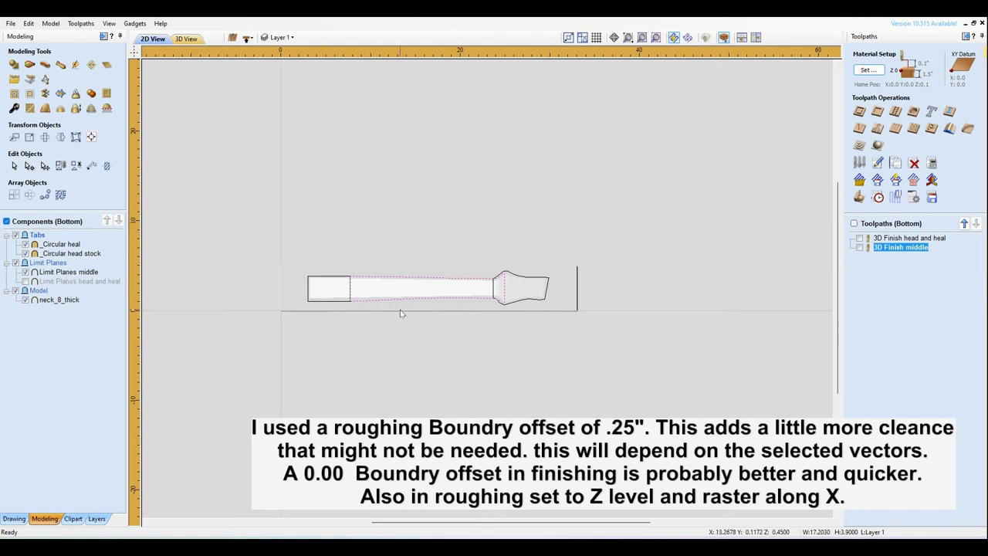
{"action": "scroll", "coordinate": [400, 311], "scroll_direction": "up", "scroll_amount": 2}
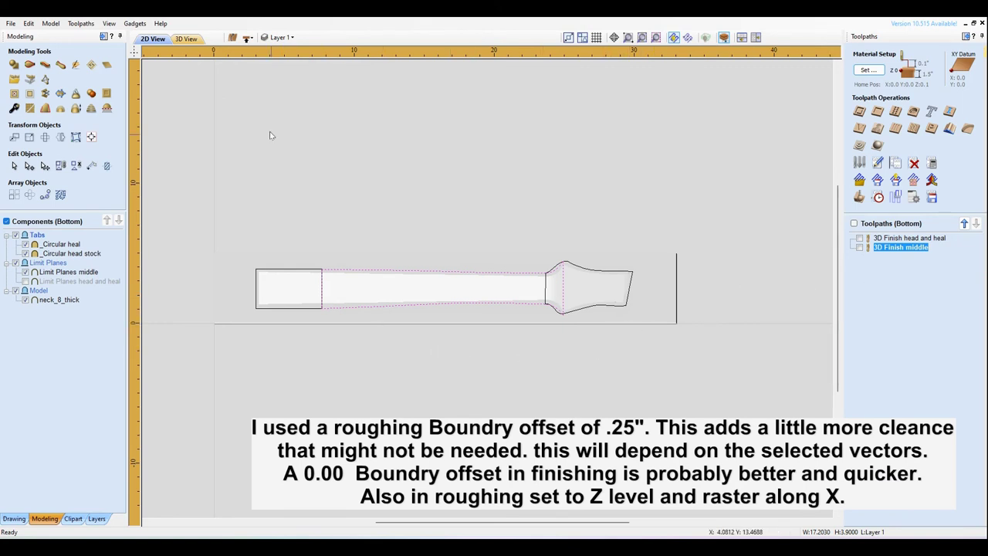
{"action": "left_click", "coordinate": [247, 38]}
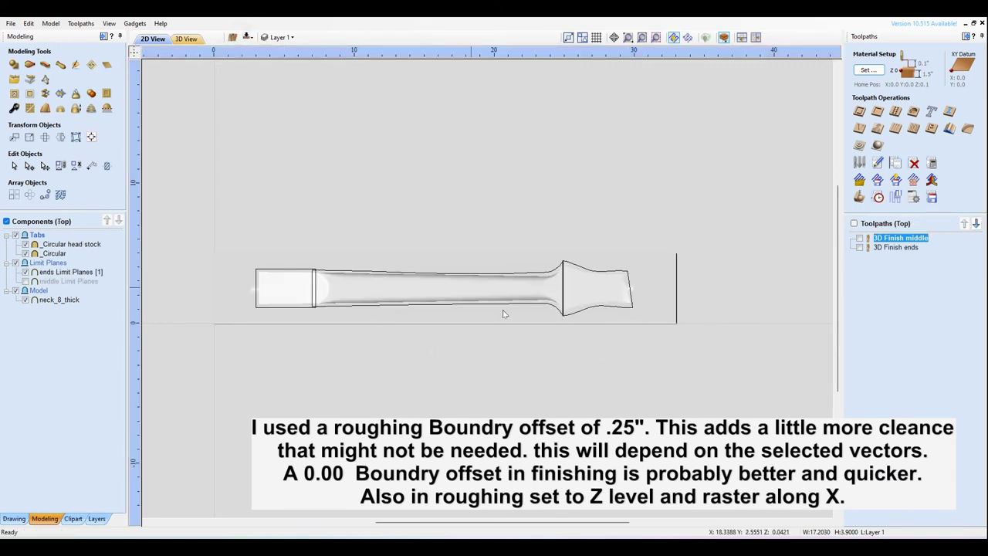
{"action": "left_click", "coordinate": [416, 345]}
{"action": "scroll", "coordinate": [441, 347], "scroll_direction": "up", "scroll_amount": 1}
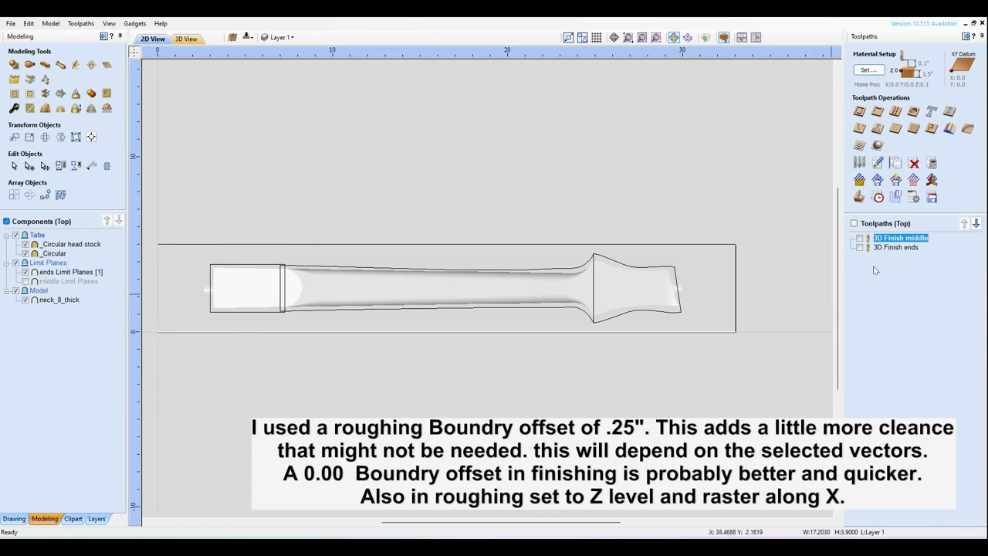
- Calculate a Z-level roughing toolpath for the 3D Finish middle outline using the 6 mm end mill, 0.3-inch boundary offset and only middle Limit Planes shown
{"action": "double_click", "coordinate": [895, 240]}
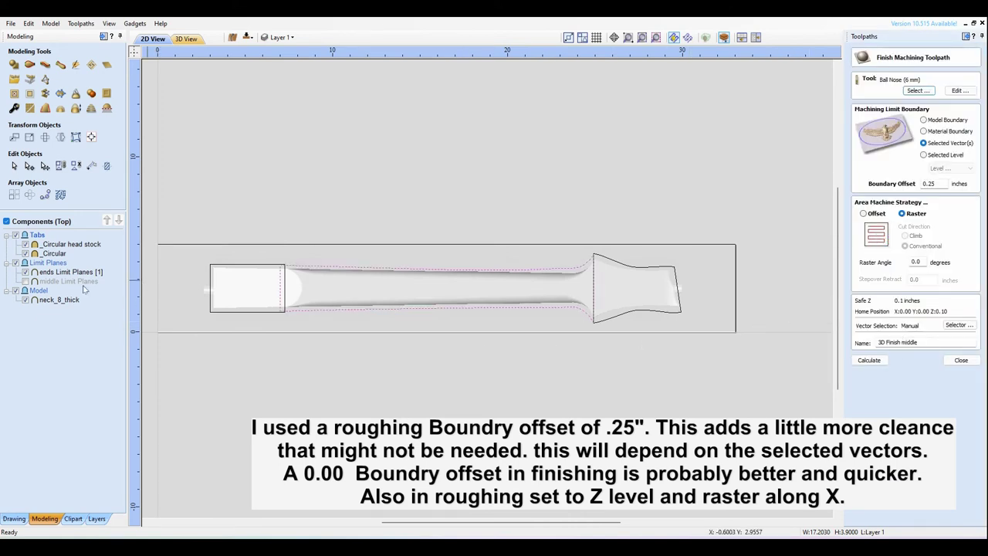
{"action": "left_click", "coordinate": [26, 281]}
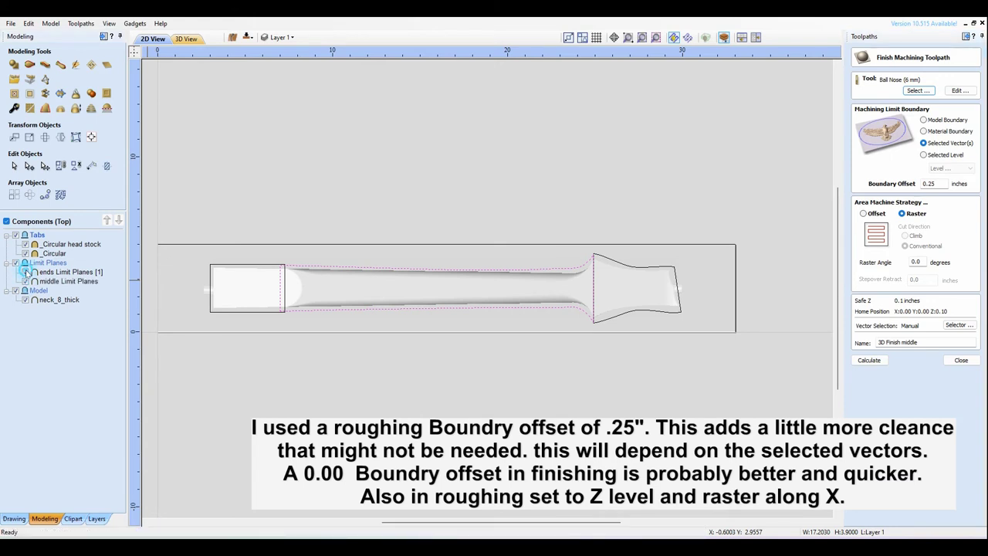
{"action": "left_click", "coordinate": [26, 272]}
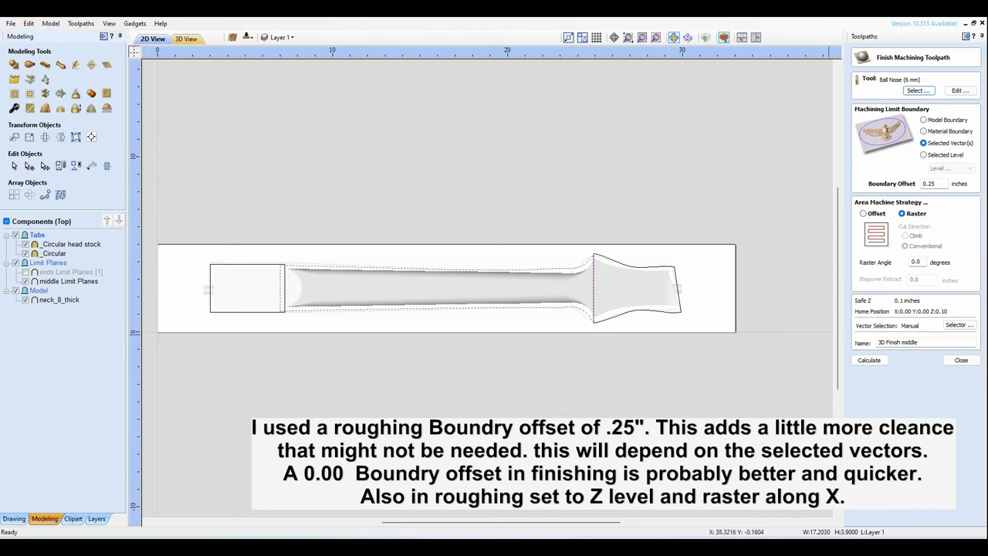
{"action": "left_click", "coordinate": [961, 360]}
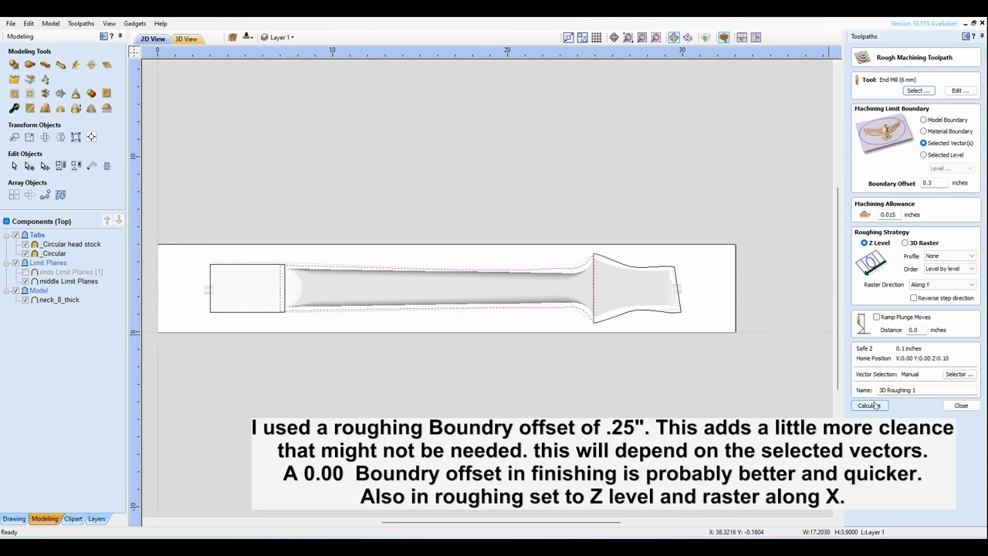
{"action": "left_click", "coordinate": [869, 406]}
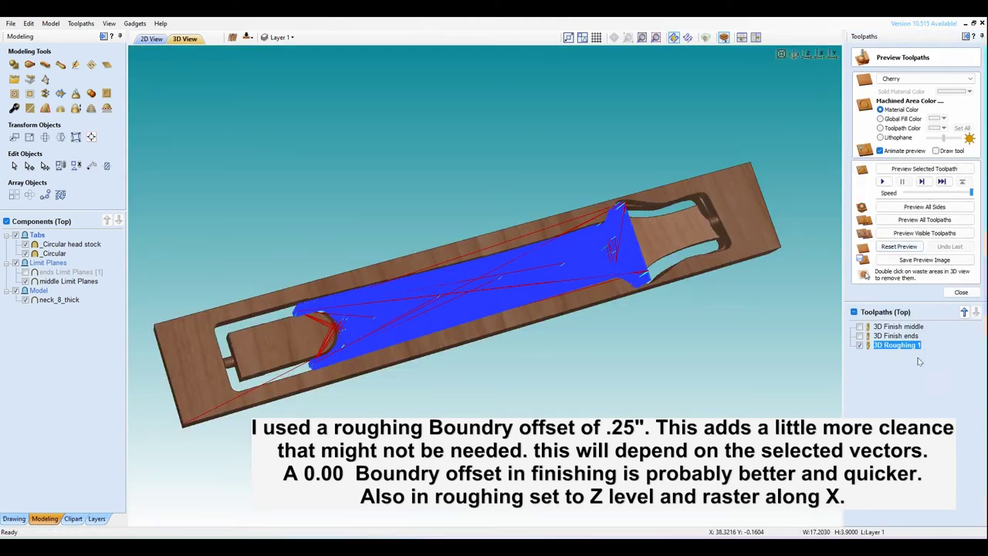
{"action": "left_click", "coordinate": [961, 292]}
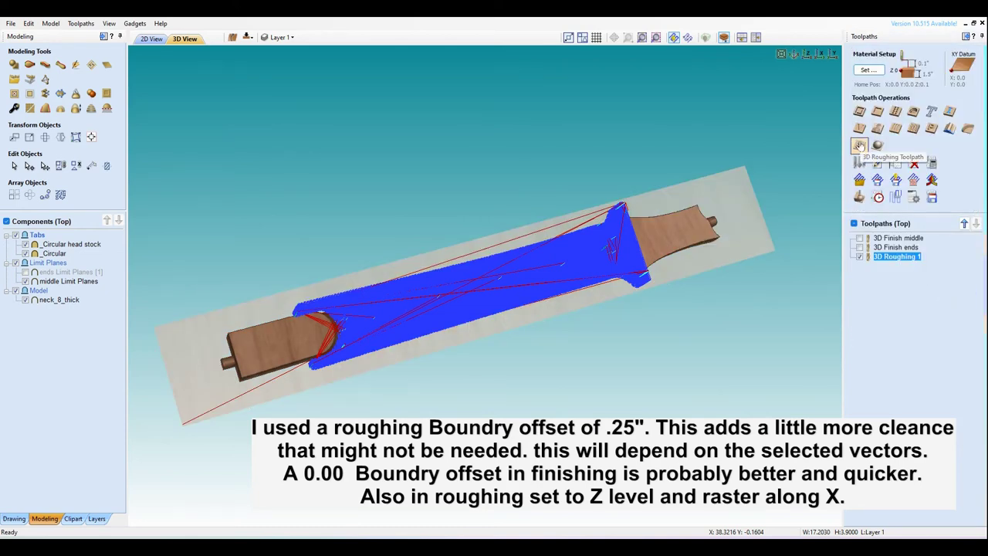
- Calculate a second Z-level roughing toolpath within the head and heel outlines, with ends Limit Planes shown, middle Limit Planes hidden and 0.3-inch boundary offset
{"action": "left_click", "coordinate": [151, 39]}
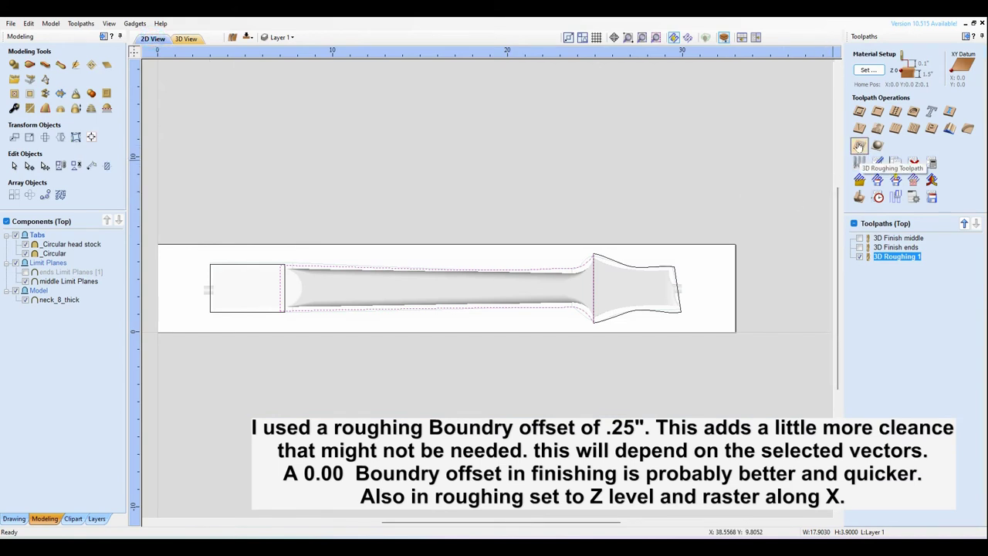
{"action": "left_click", "coordinate": [859, 145]}
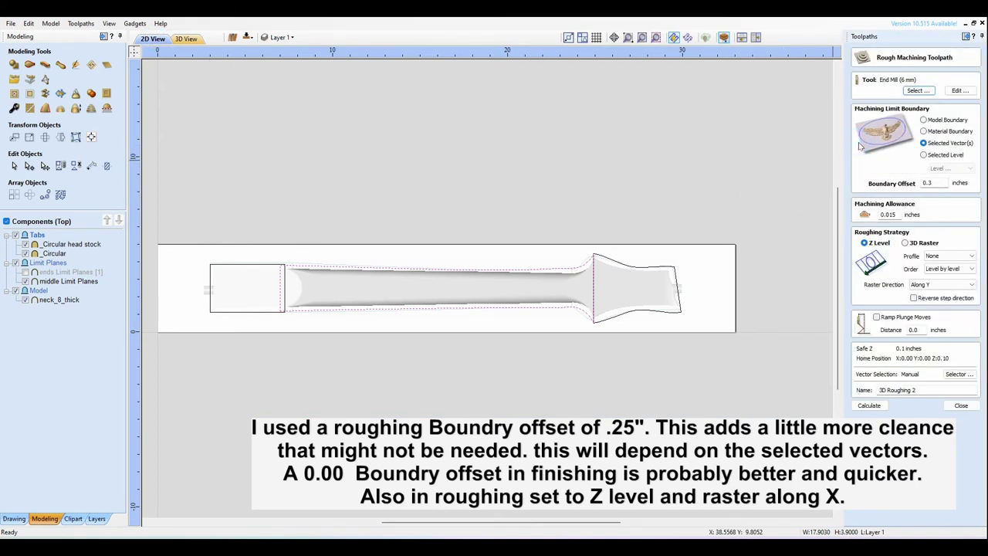
{"action": "left_click", "coordinate": [639, 314]}
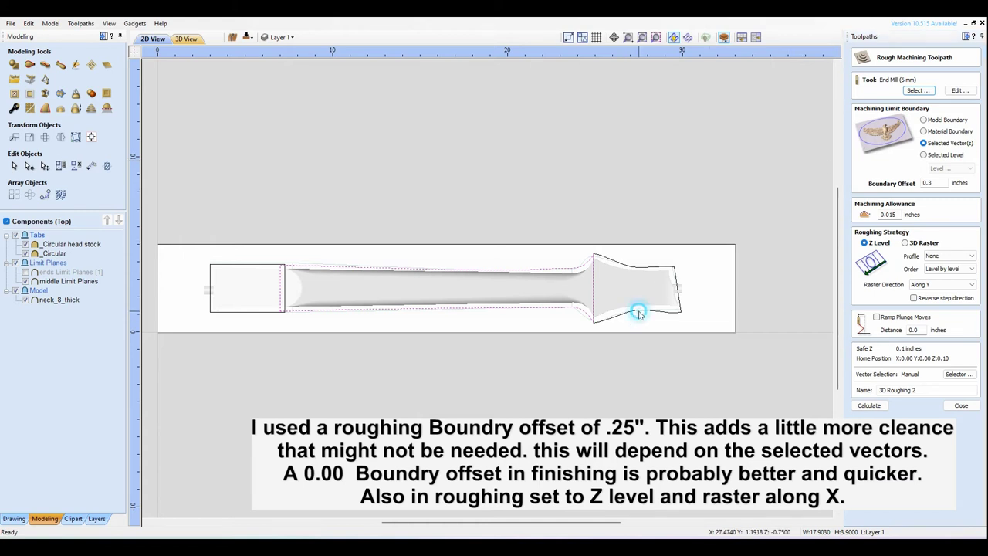
{"action": "left_click", "coordinate": [223, 311], "text": "shift"}
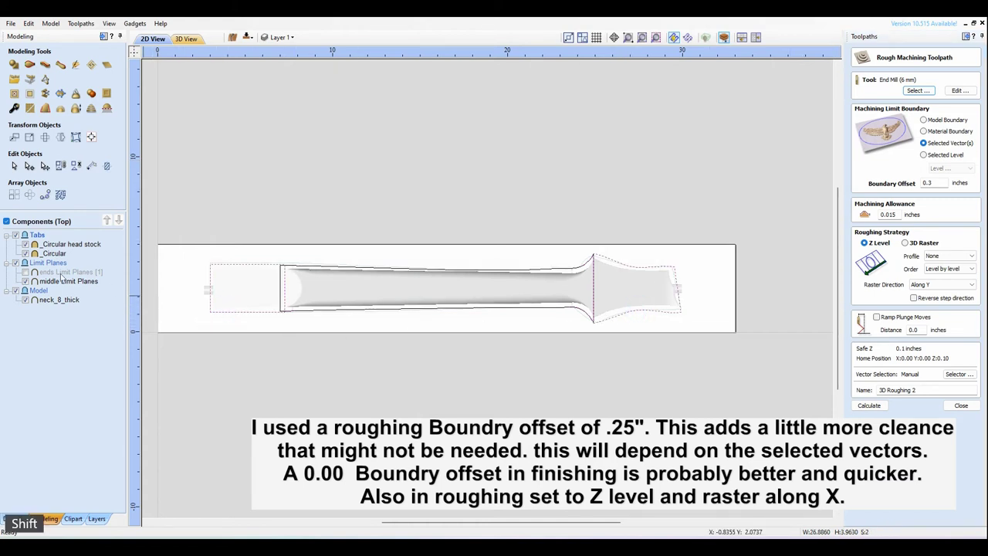
{"action": "left_click", "coordinate": [25, 281]}
{"action": "left_click", "coordinate": [25, 272]}
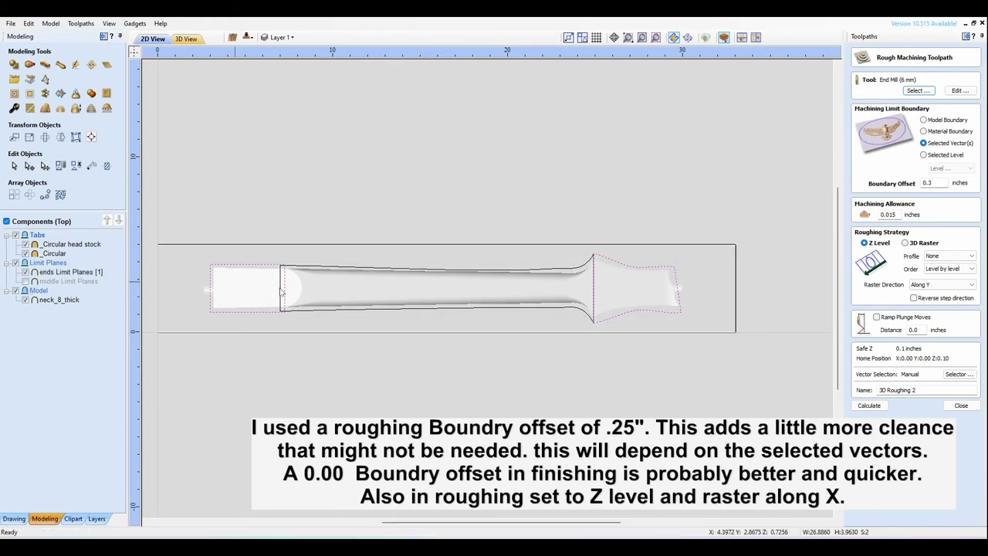
{"action": "left_click", "coordinate": [875, 407]}
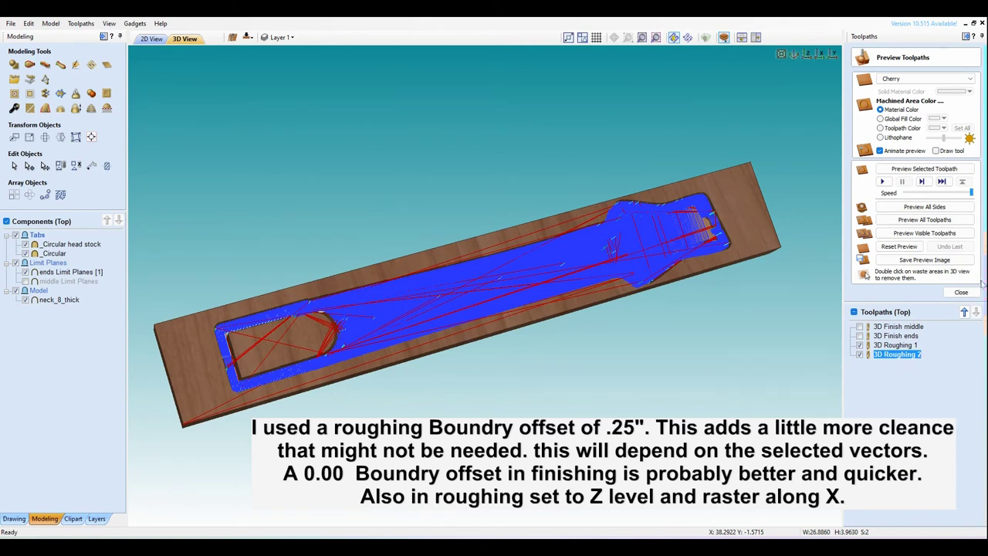
- Hide the 3D Roughing 1 toolpath, then rename 3D Roughing 2 as "3D Roughing ends" and recalculate it
{"action": "left_click", "coordinate": [860, 345]}
{"action": "double_click", "coordinate": [898, 354]}
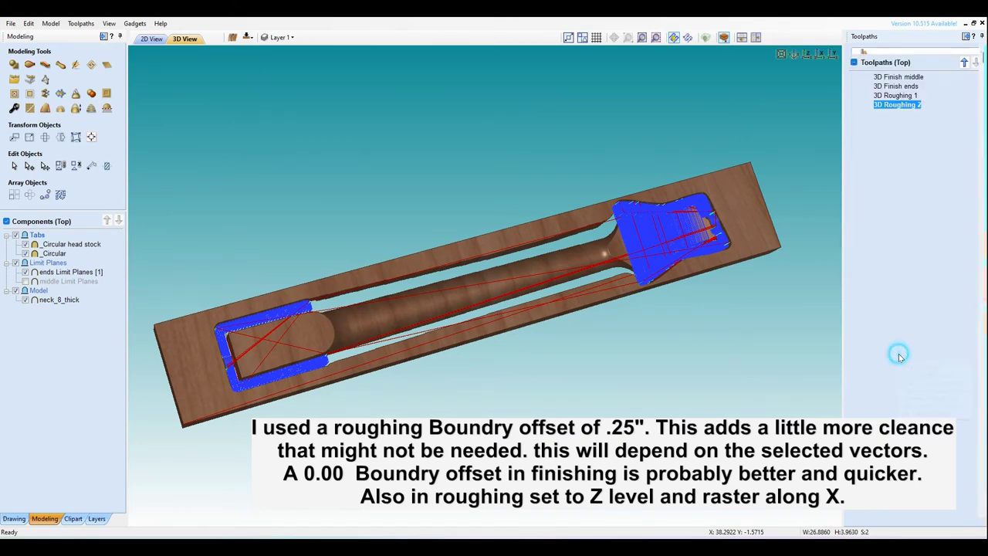
{"action": "left_click_drag", "start_coordinate": [913, 389], "coordinate": [964, 383]}
{"action": "type", "text": "ends"}
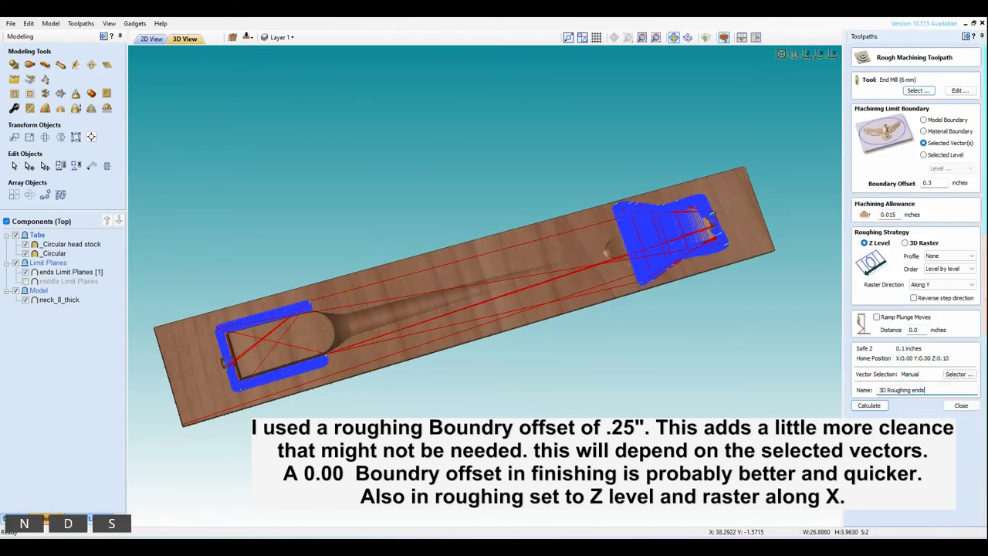
{"action": "key", "text": "Return"}
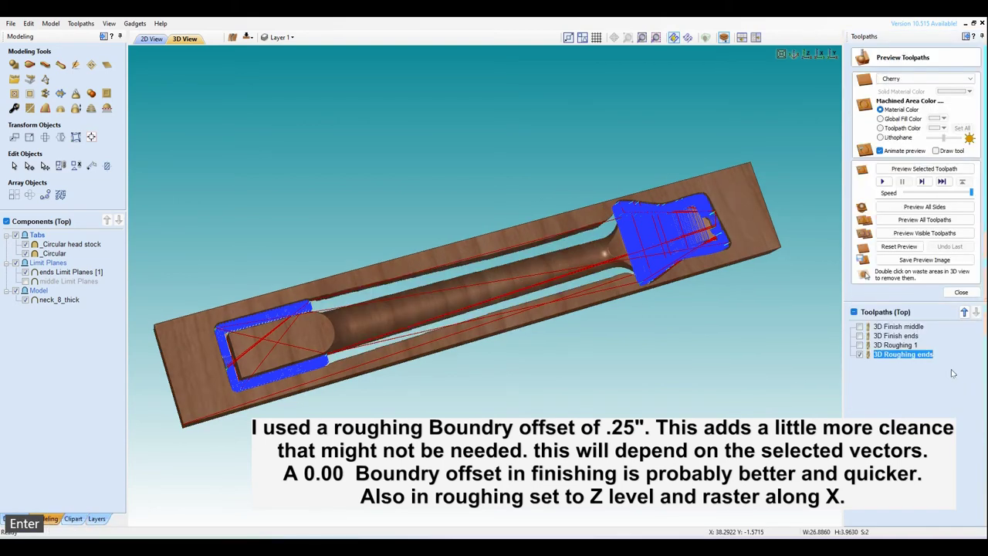
- Rename the 3D Roughing 1 toolpath as "3D Roughing middle" and recalculate it
{"action": "double_click", "coordinate": [895, 345]}
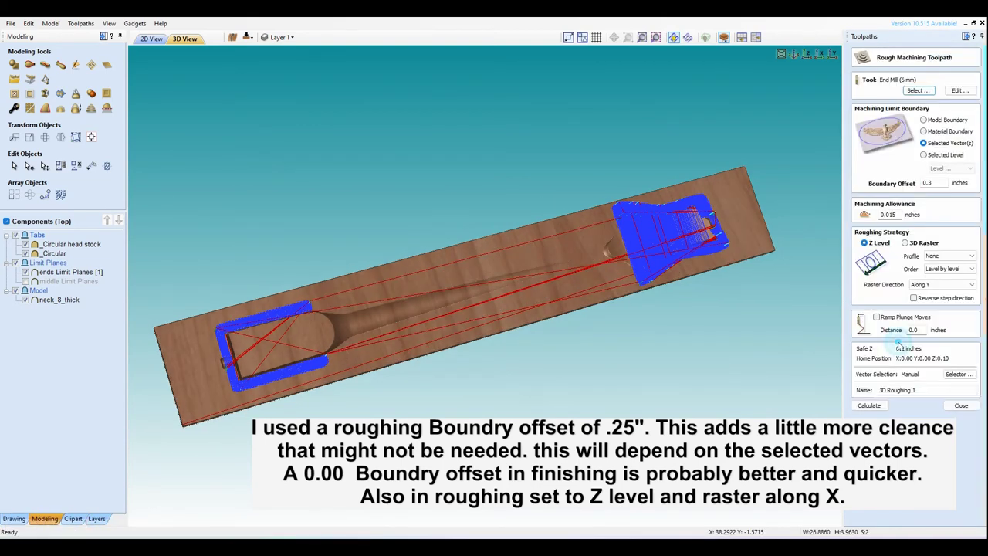
{"action": "double_click", "coordinate": [911, 390]}
{"action": "type", "text": "mi"}
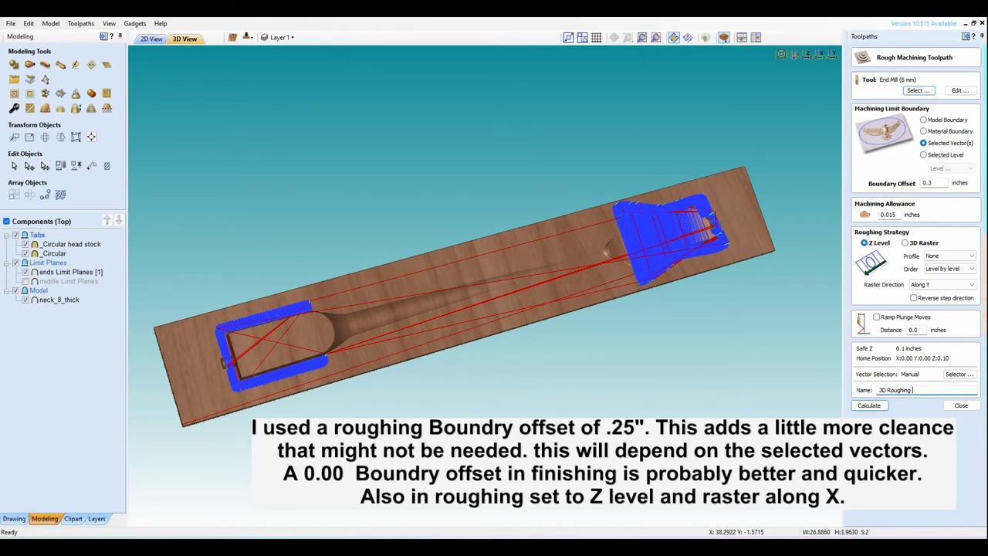
{"action": "type", "text": "ddle\\"}
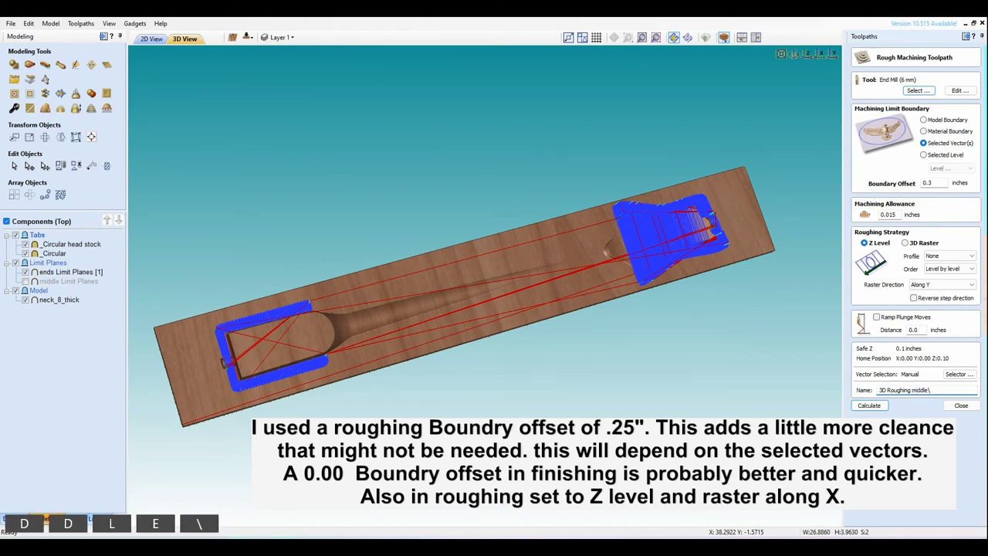
{"action": "key", "text": "BackSpace"}
{"action": "key", "text": "Return"}
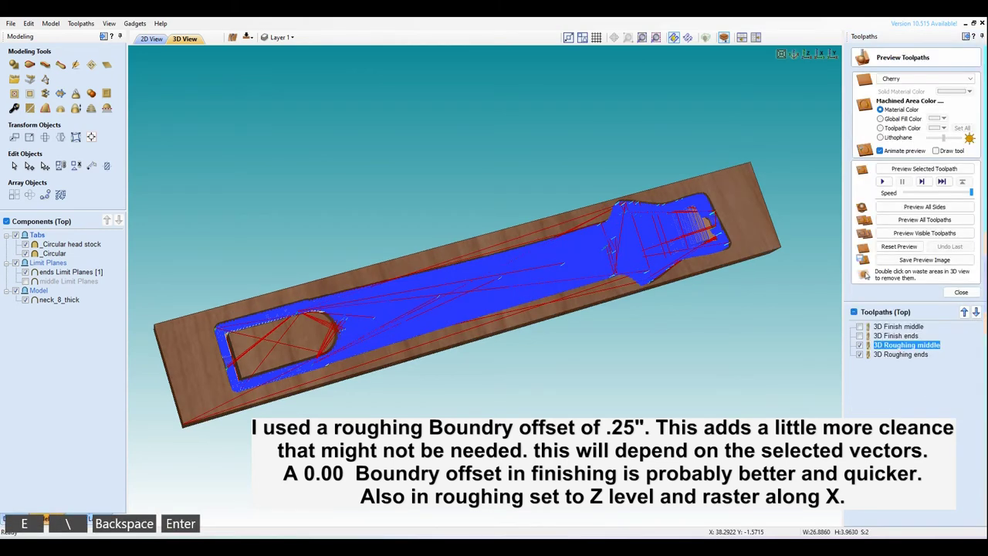
- Reset the preview and reorder the toolpaths so 3D Roughing middle and 3D Roughing ends precede both finish toolpaths
{"action": "left_click", "coordinate": [899, 246]}
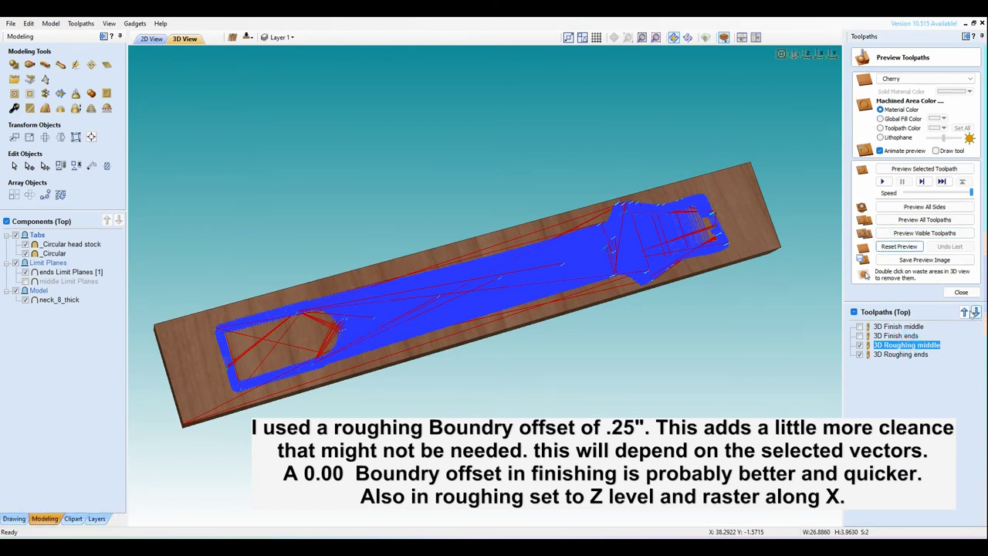
{"action": "left_click", "coordinate": [964, 313]}
{"action": "left_click", "coordinate": [964, 312]}
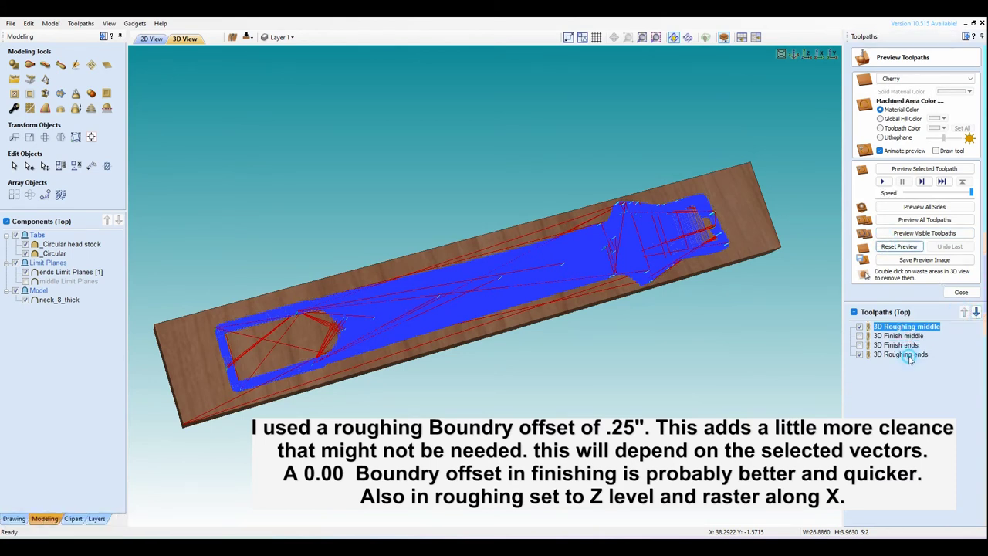
{"action": "left_click", "coordinate": [910, 354]}
{"action": "left_click", "coordinate": [964, 313]}
{"action": "left_click", "coordinate": [964, 313]}
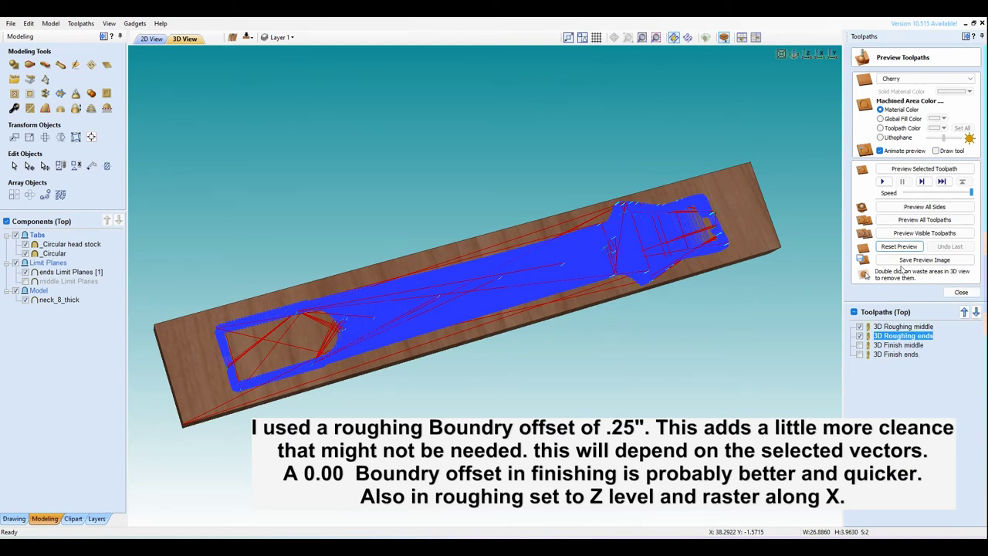
- Reset the preview stock and simulate all top-side toolpaths in sequence
{"action": "left_click", "coordinate": [897, 246]}
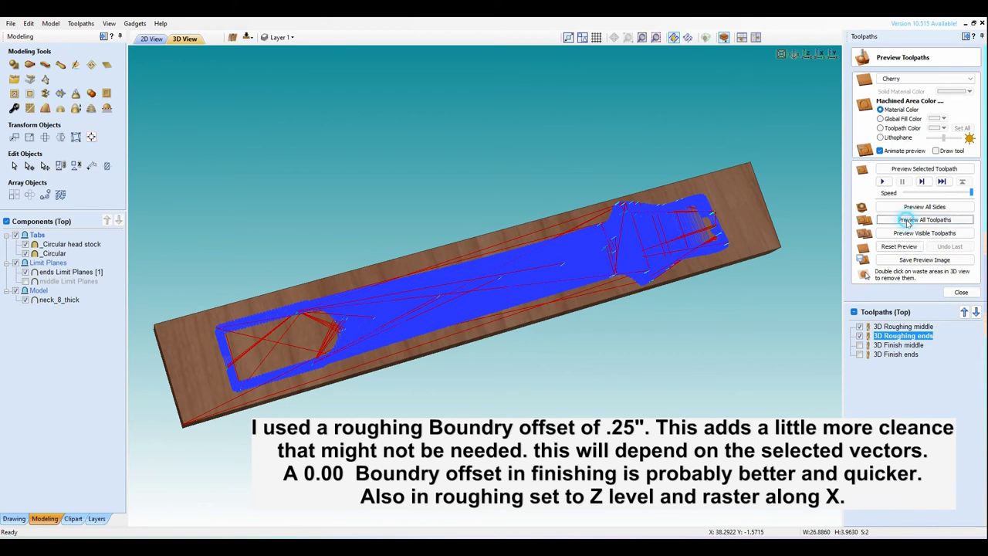
{"action": "left_click", "coordinate": [908, 221]}
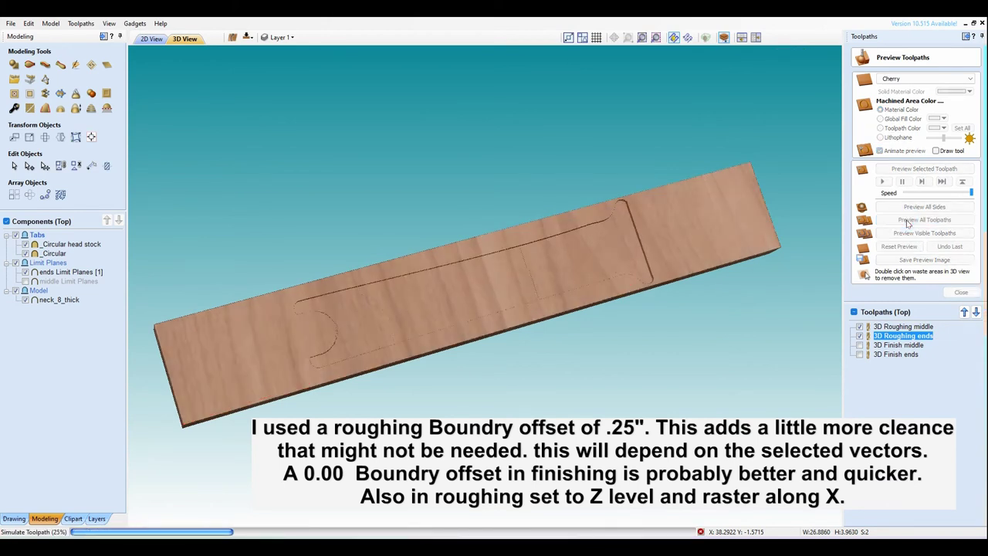